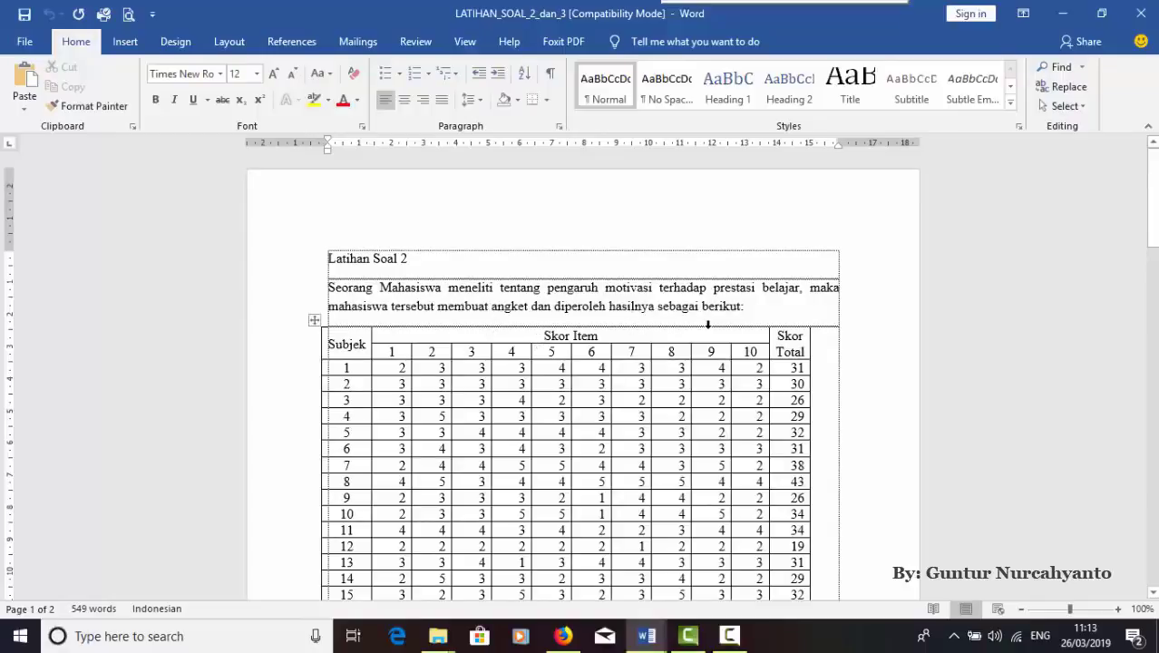
- Review the Skor Item and Skor Total table in the Latihan Soal 2 exercise and minimize the document
scroll(608, 325, down, 3)
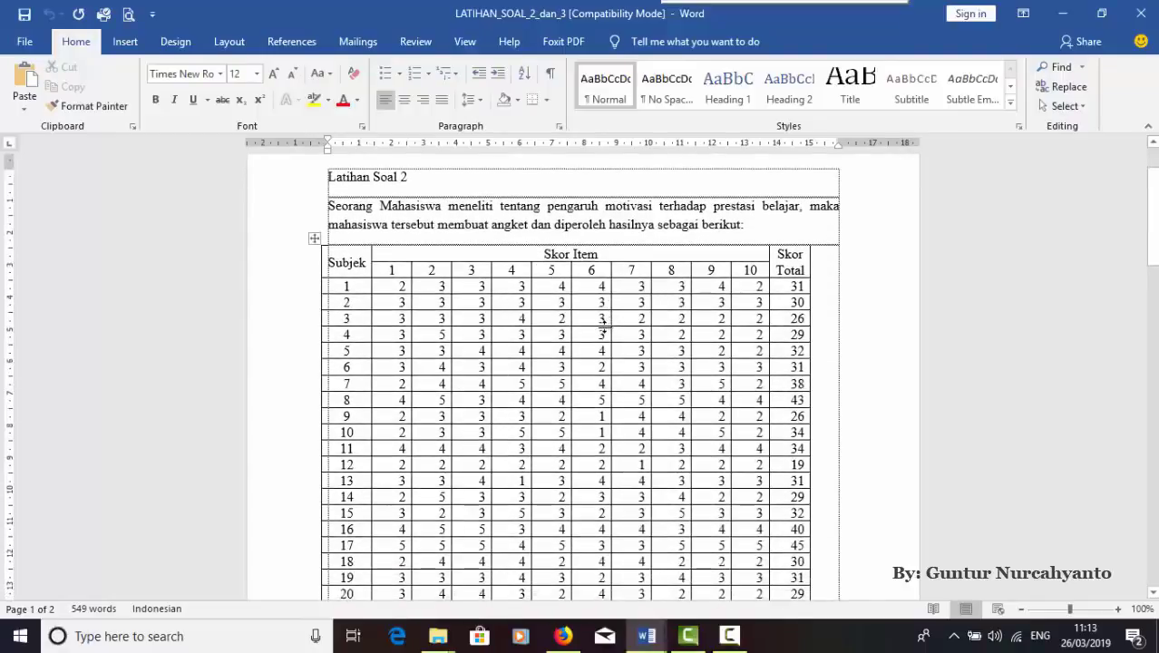
scroll(601, 325, down, 1)
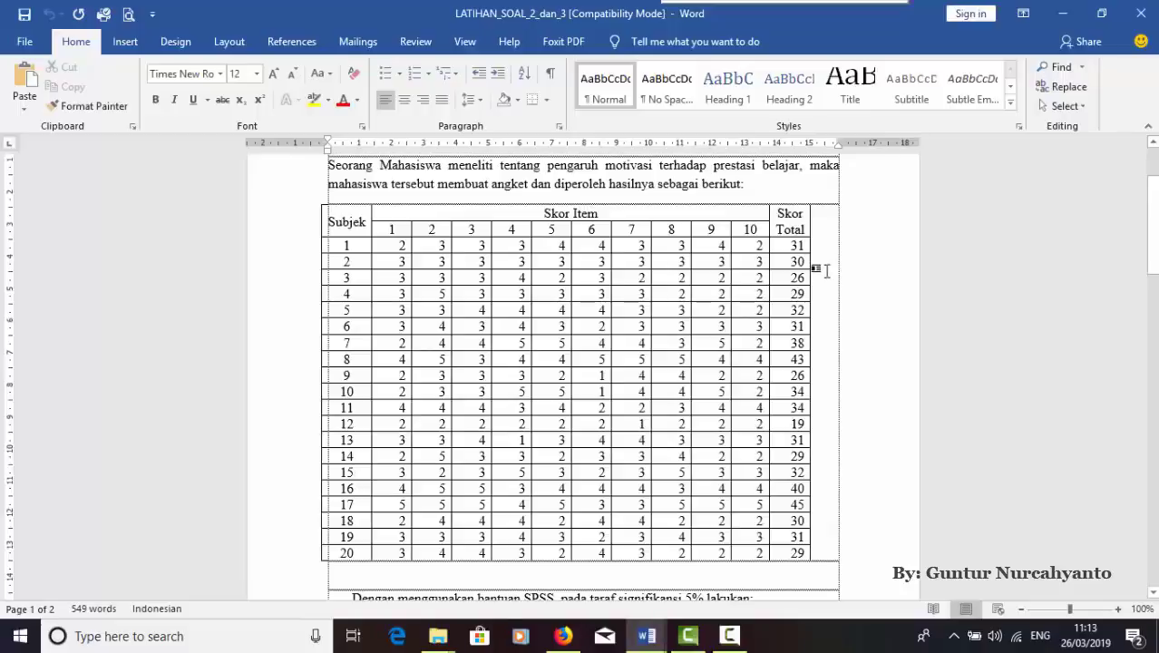
click(1065, 26)
click(1062, 13)
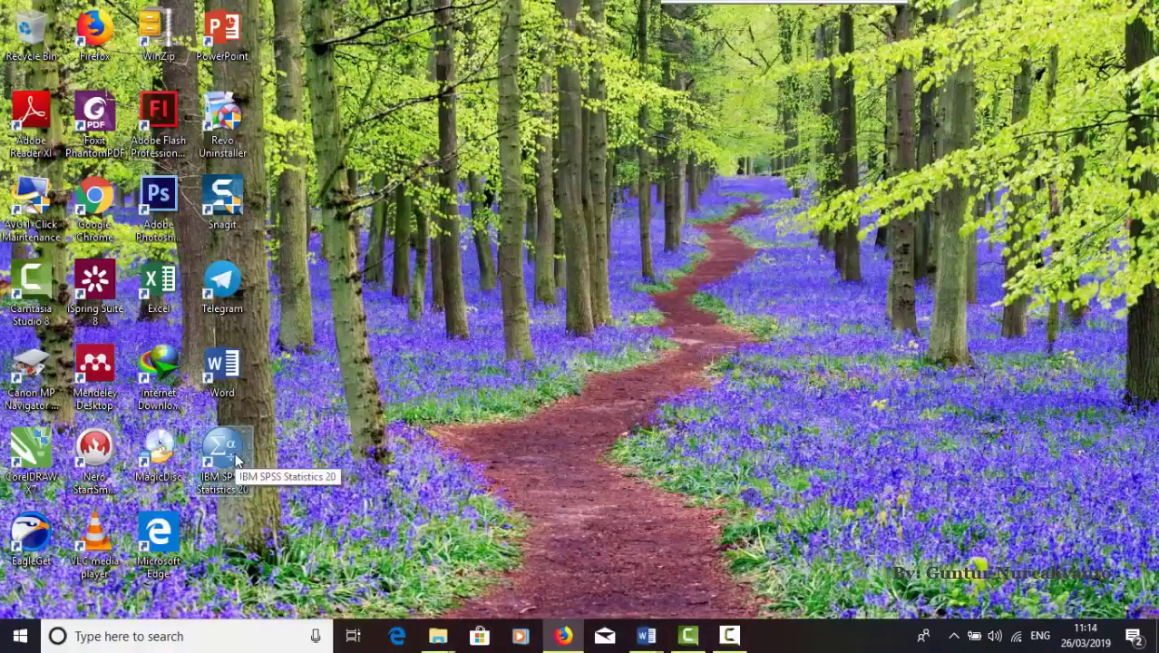
- Launch IBM SPSS Statistics 20 from the installed programs
click(20, 636)
scroll(113, 399, down, 5)
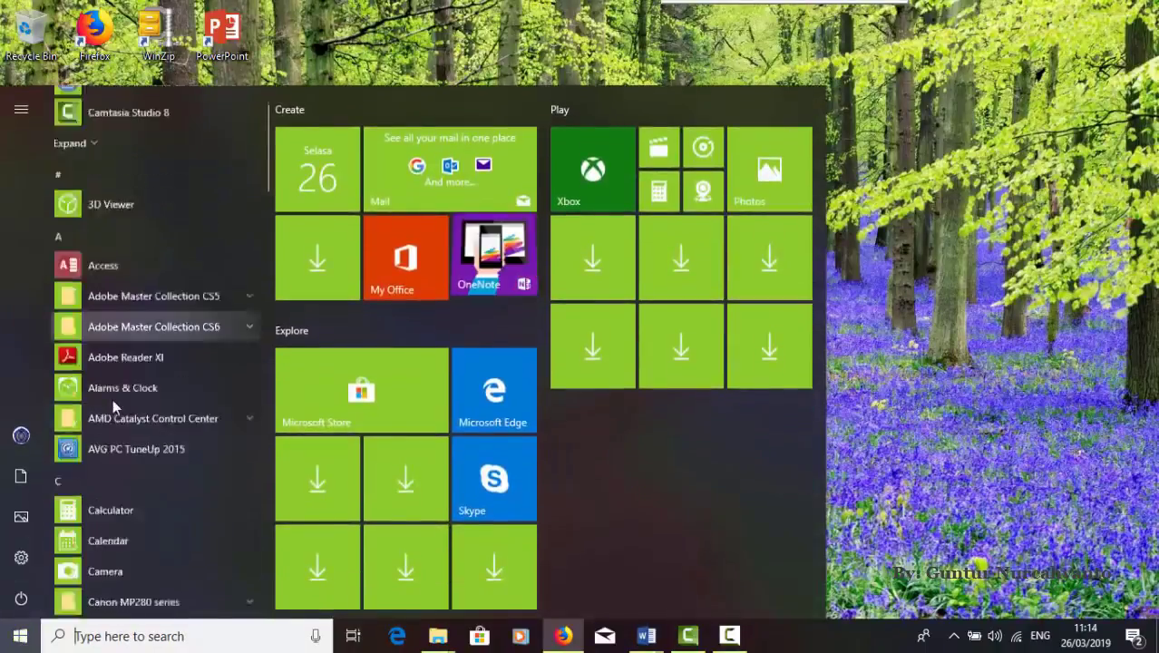
scroll(115, 419, down, 5)
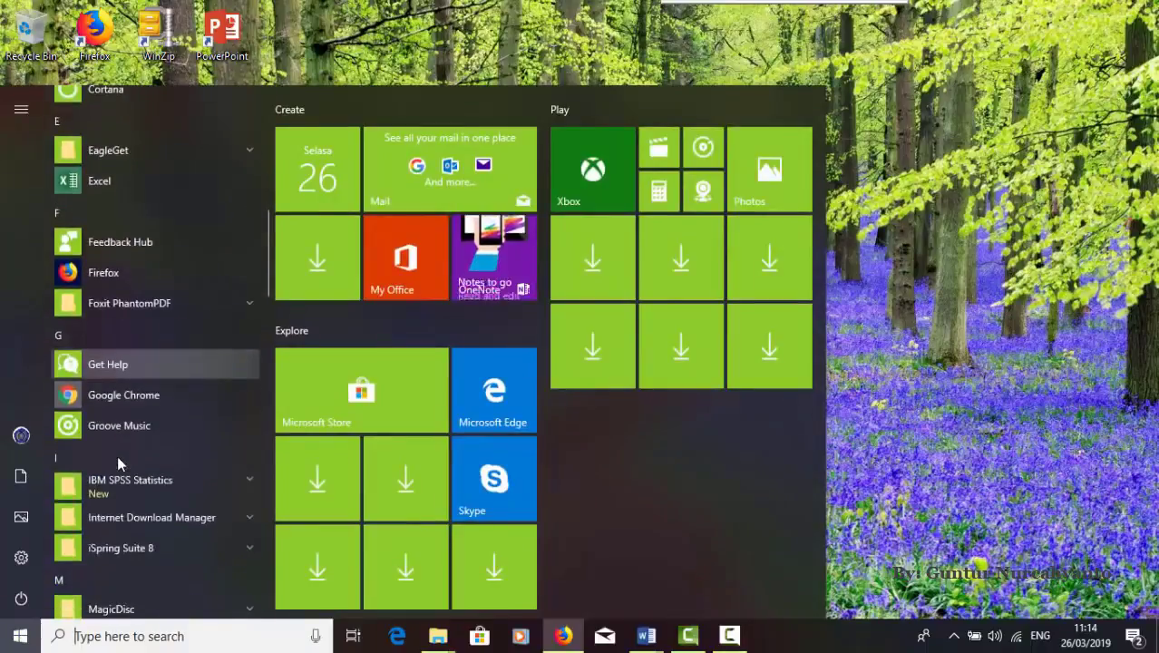
click(113, 488)
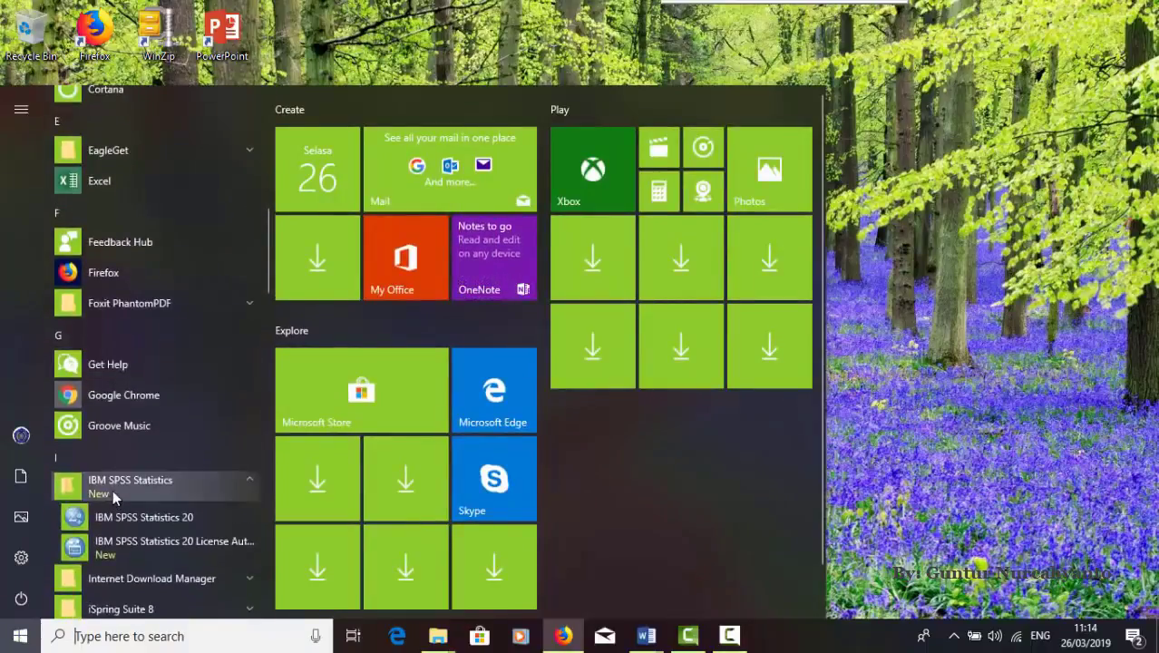
click(183, 520)
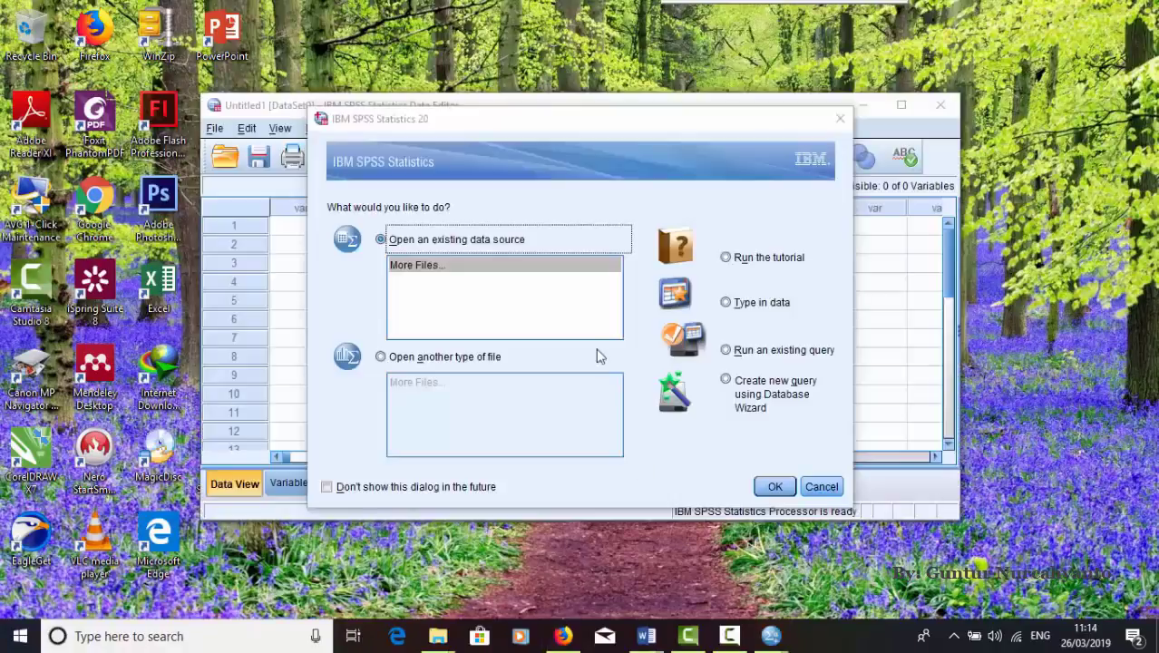
- Dismiss the startup dialog, maximize the empty Data Editor and show its Variable View
click(821, 487)
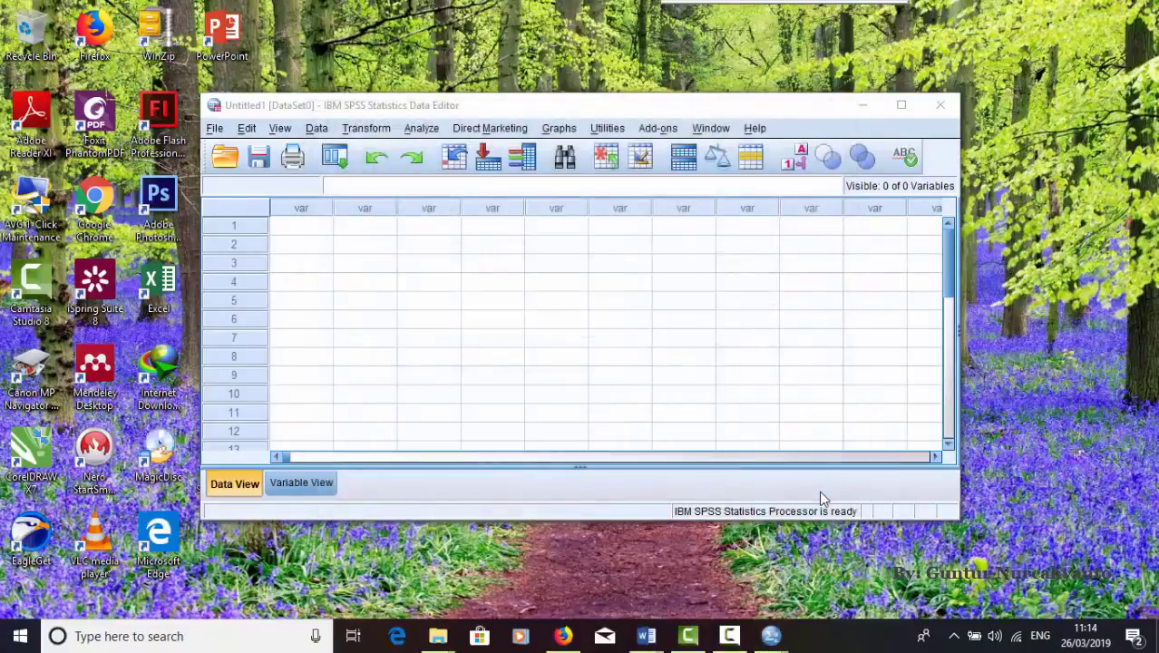
key(super+Up)
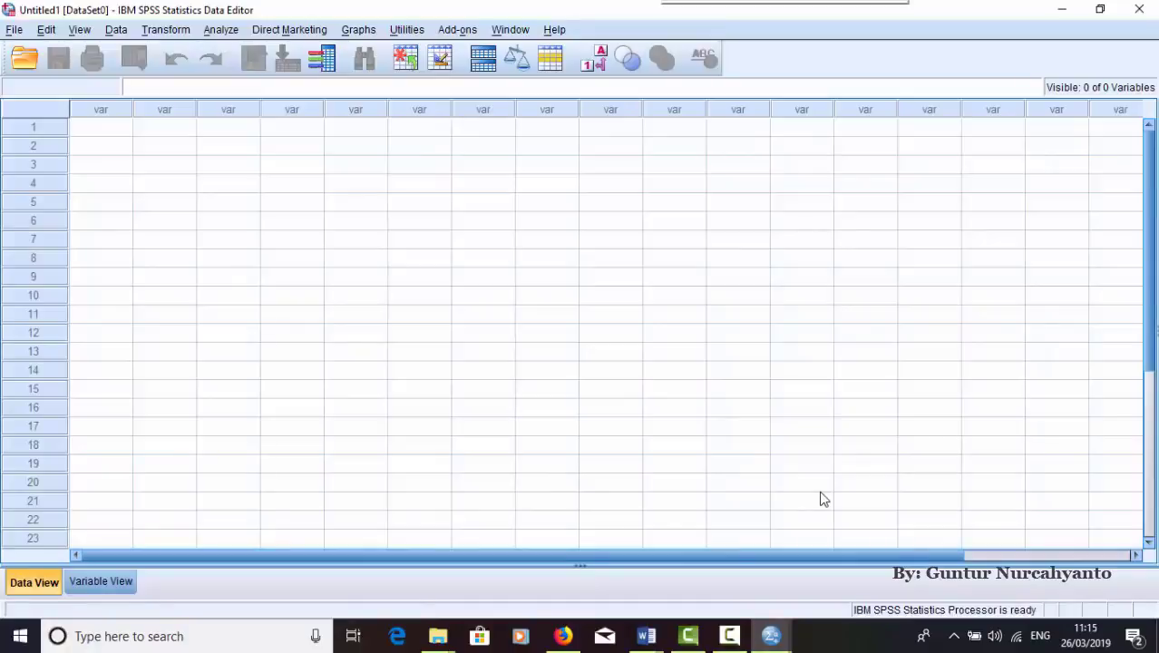
key(ctrl+t)
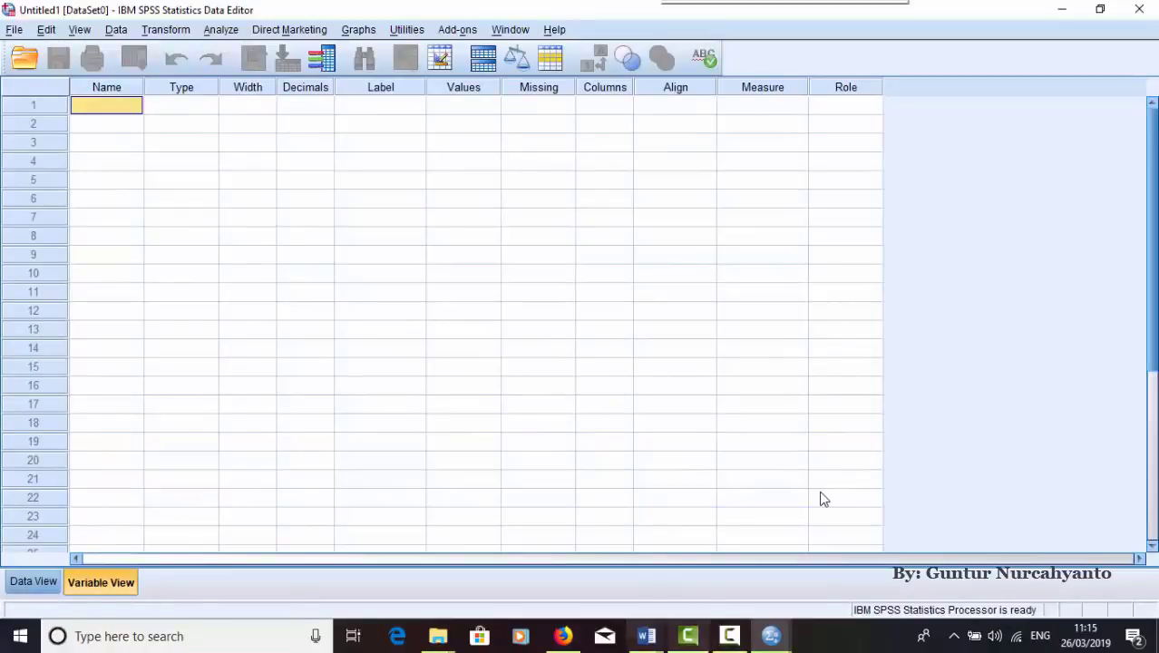
- Check the score table's item columns in the LATIHAN_SOAL_2_dan_3 Word document and return to the SPSS Data Editor
key(super+7)
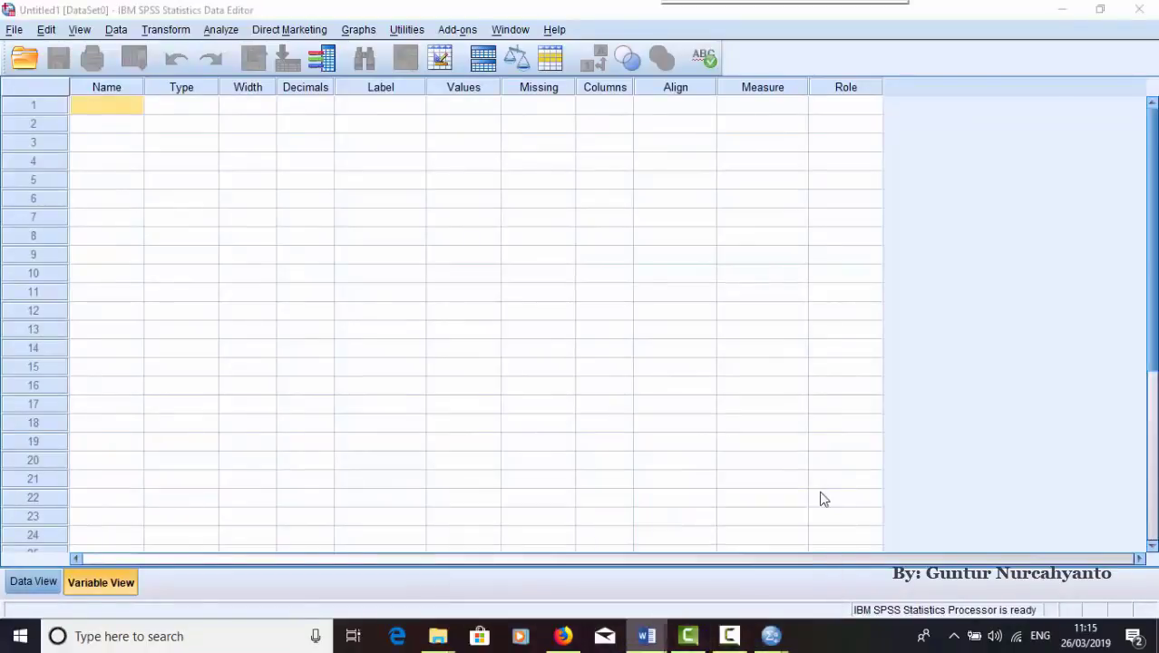
key(super+7)
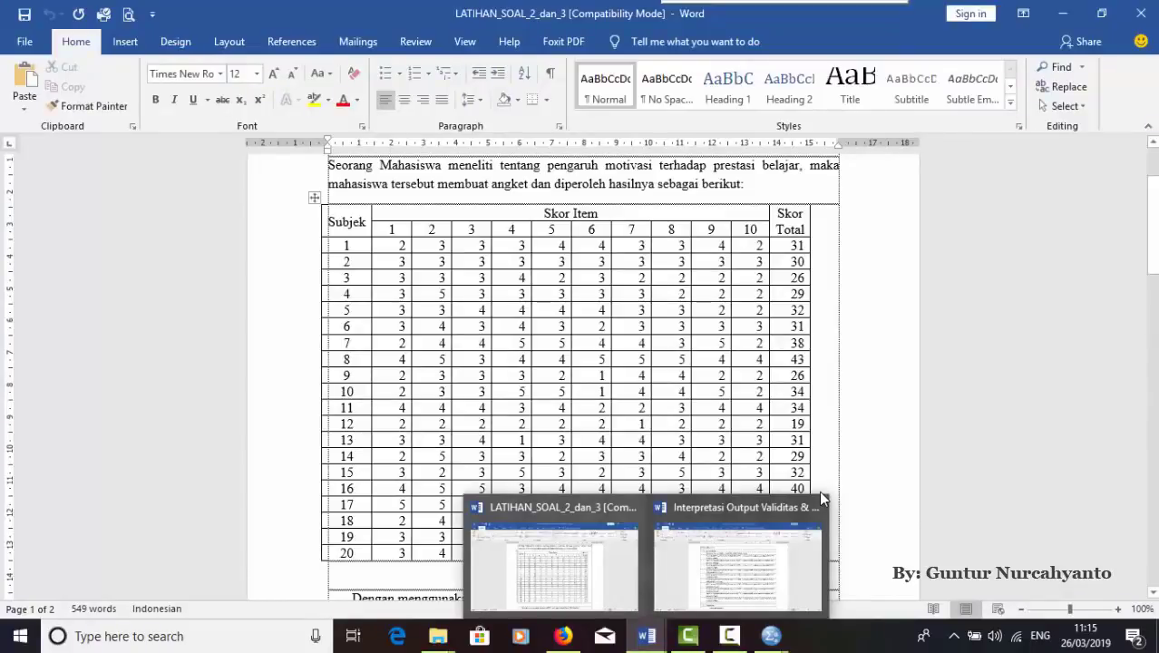
mouse_move(771, 636)
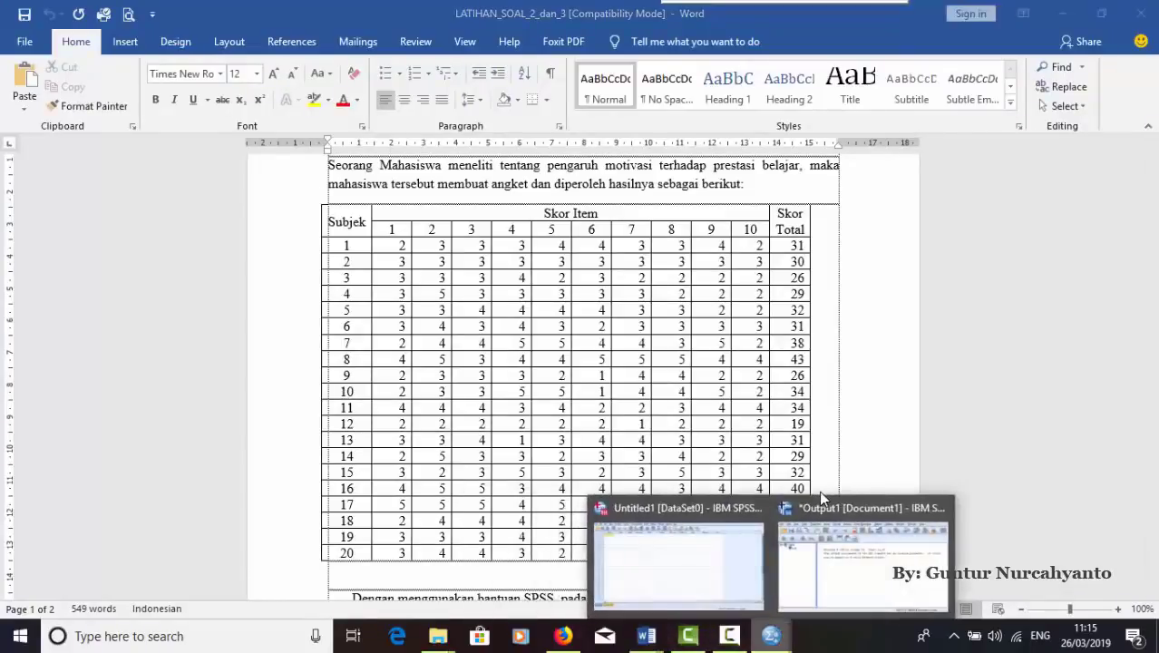
click(821, 498)
- Name the first variable skor_item1
text(skor)
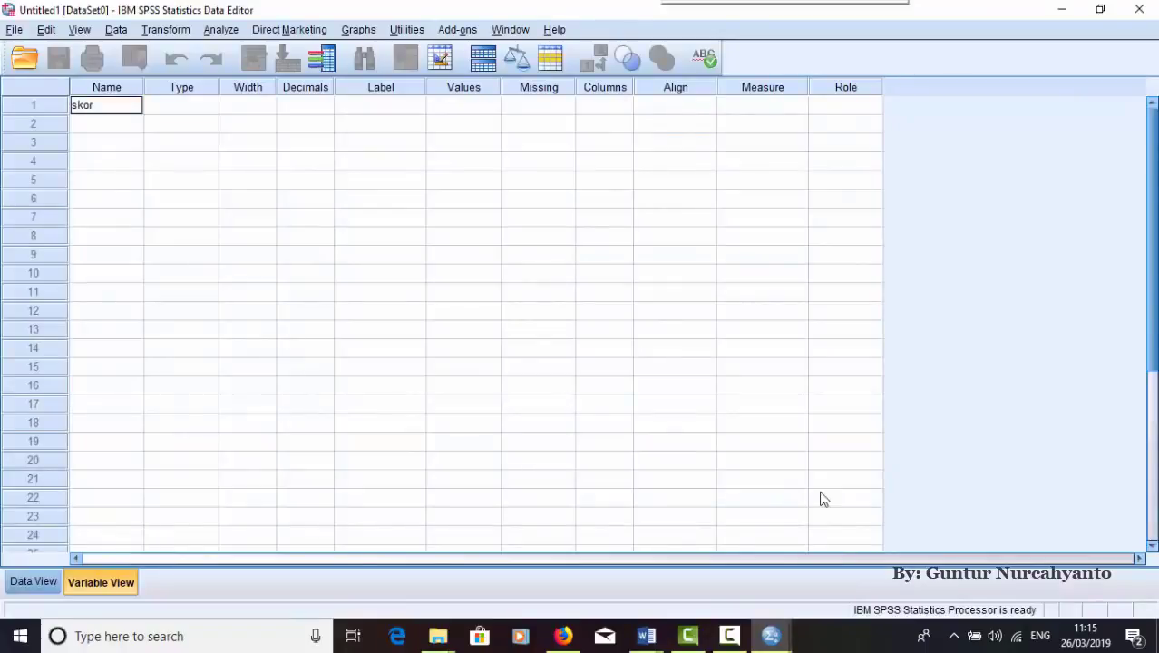
text(_item1)
key(Return)
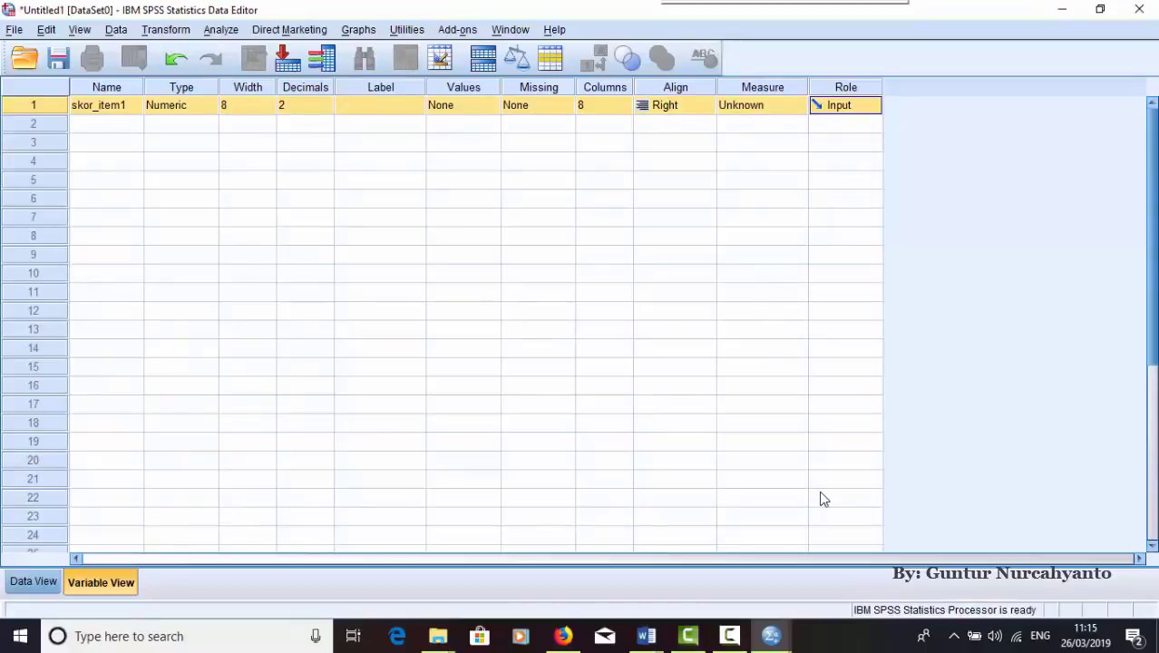
key(Tab)
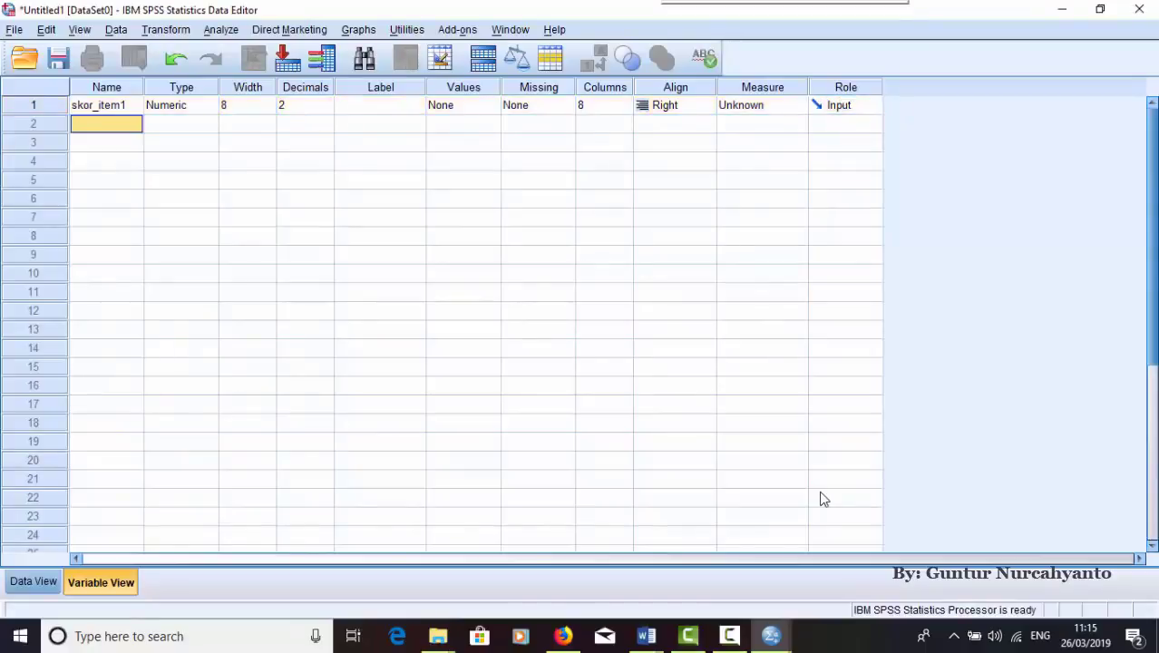
- Rename the first variable as item1 and add a second variable named item2
key(Up)
key(BackSpace)
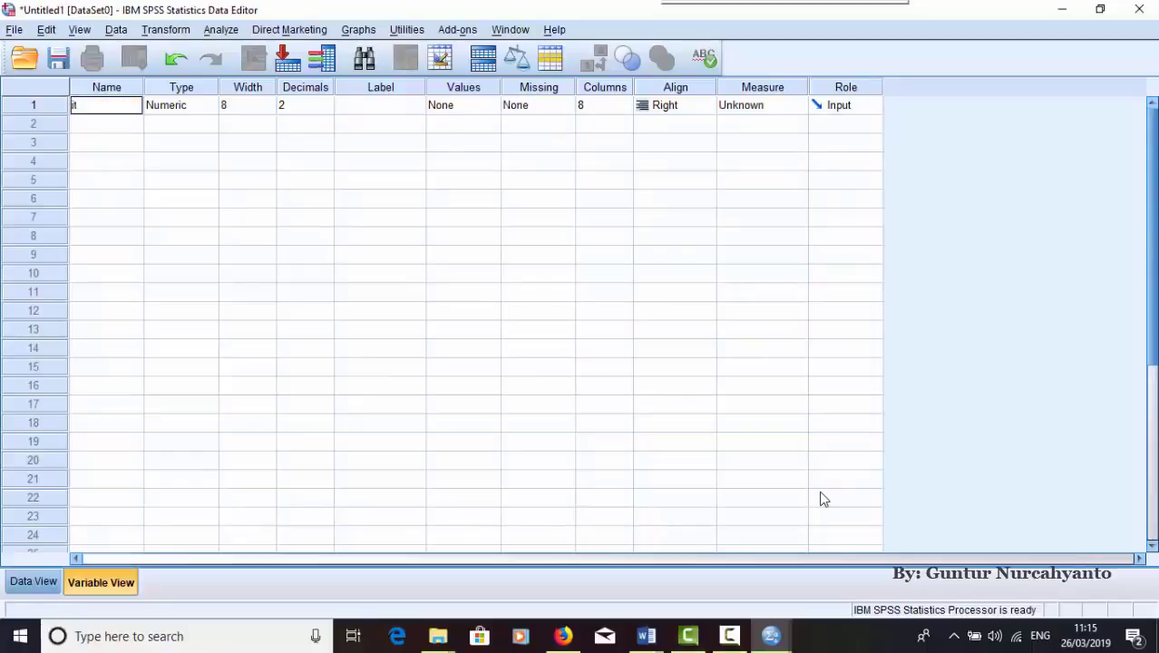
text(item1)
key(Return)
text(item)
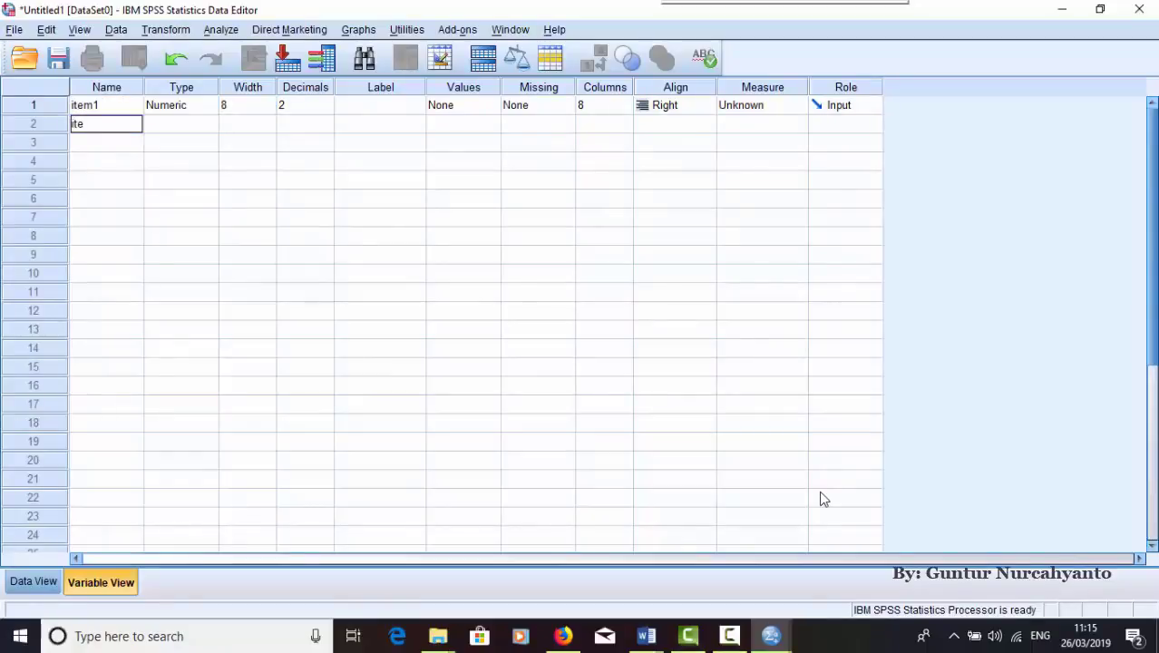
key(Return)
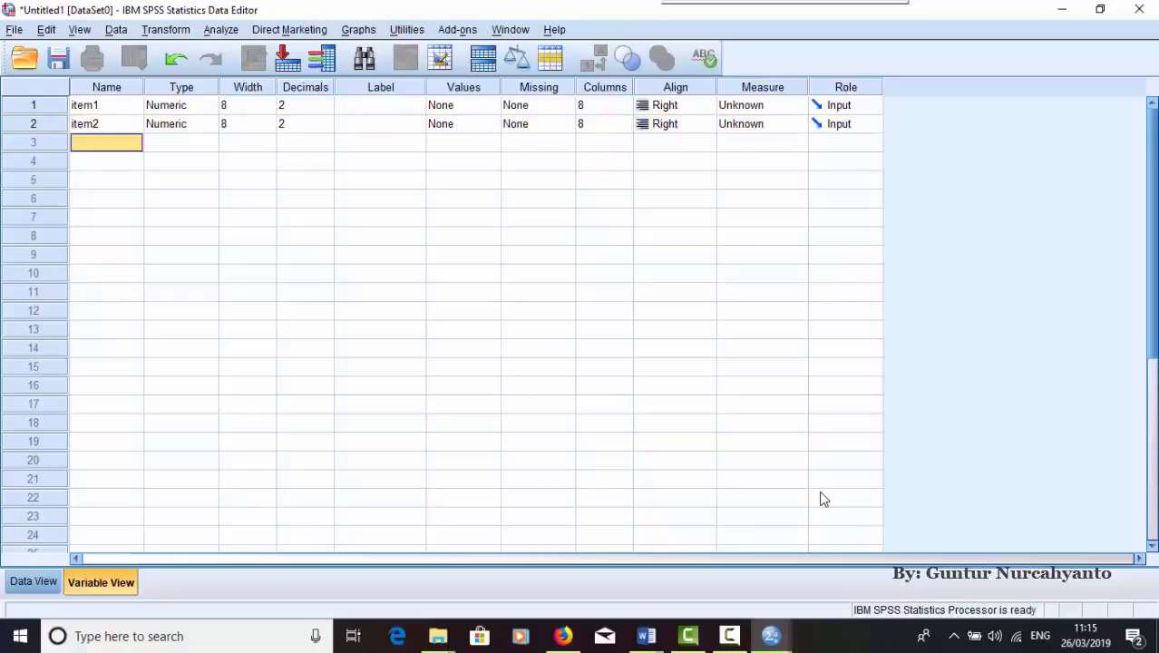
- Add the variables item3, item4, item5, item6, item7, item8 and item9 in the following rows
text(item3)
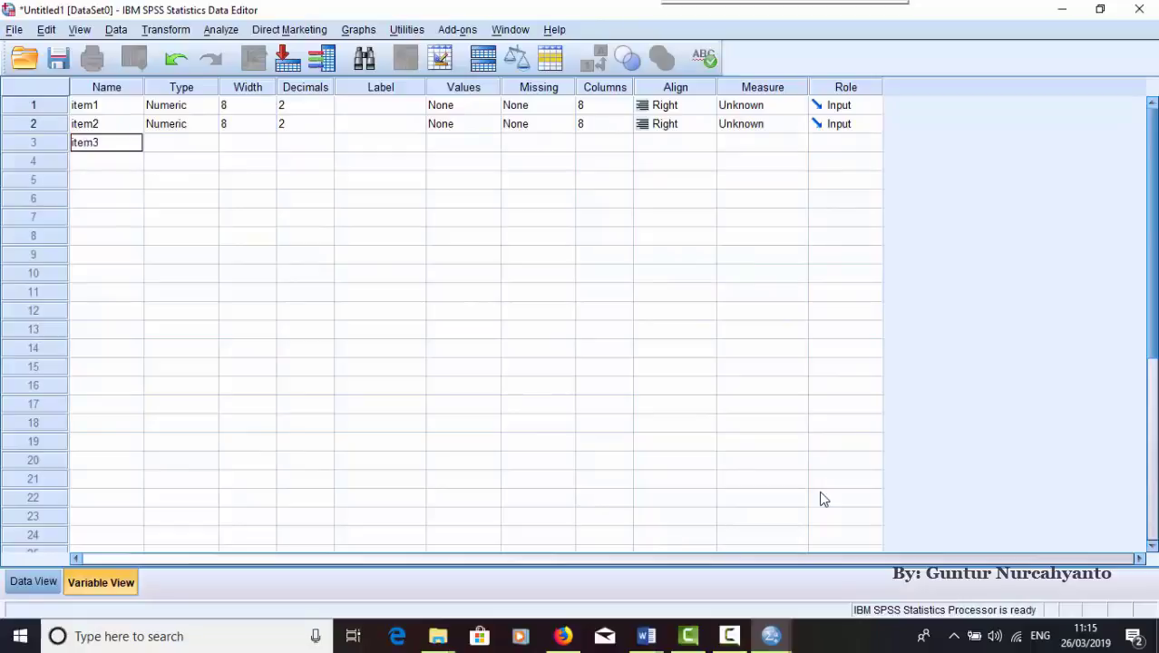
key(Return)
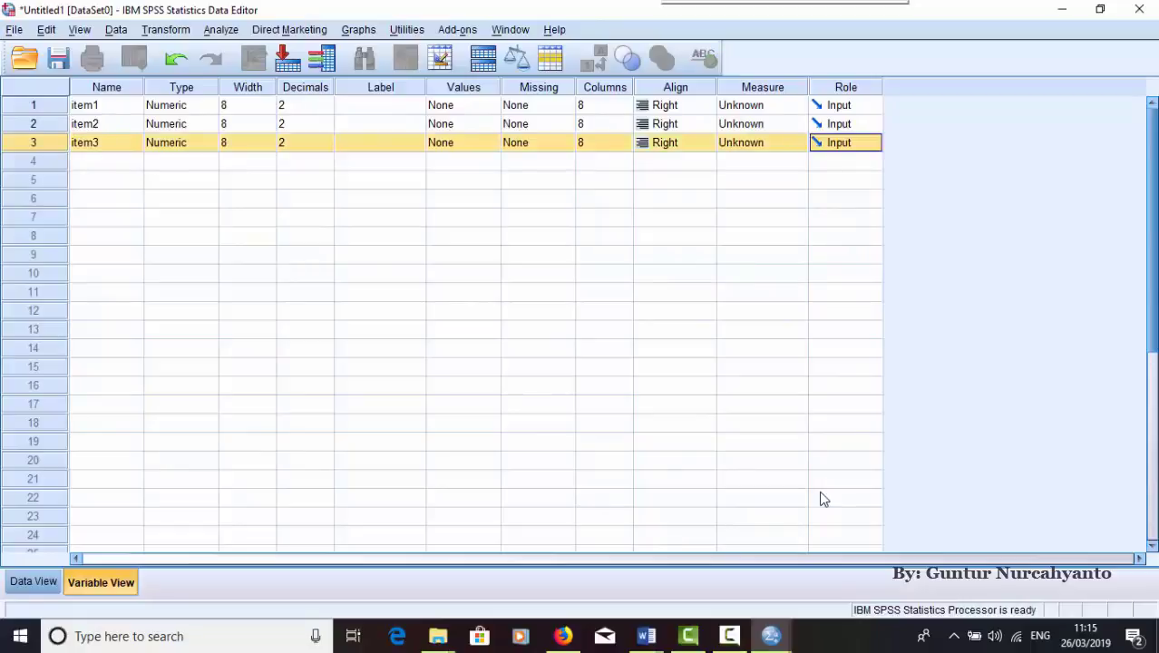
text(item5)
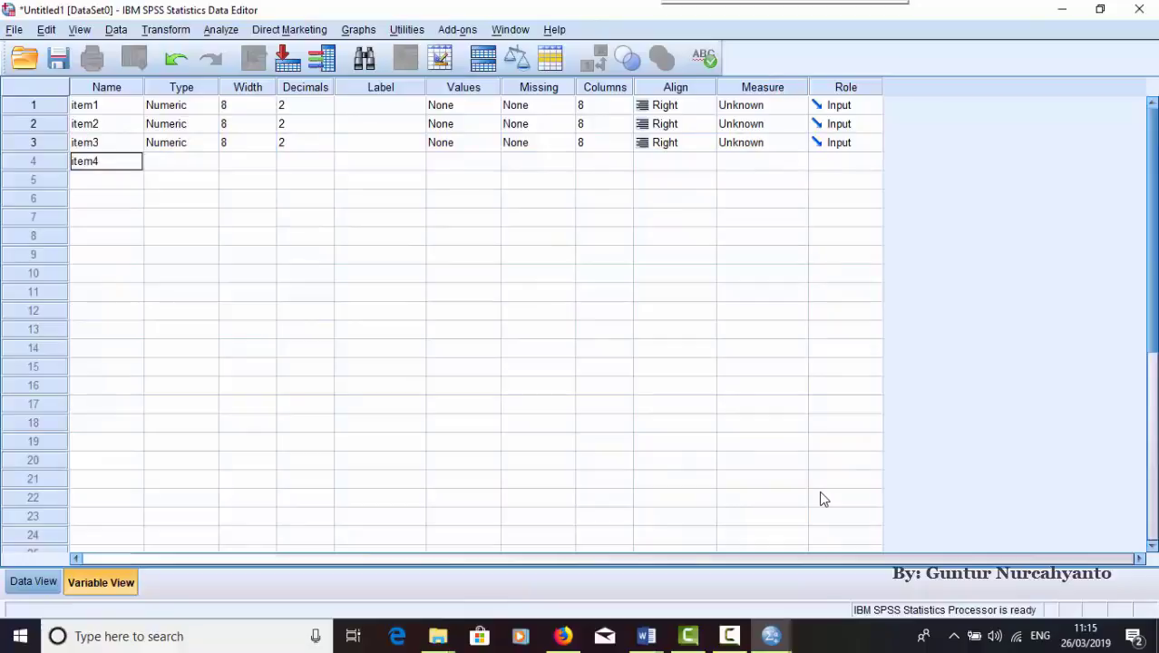
key(Return)
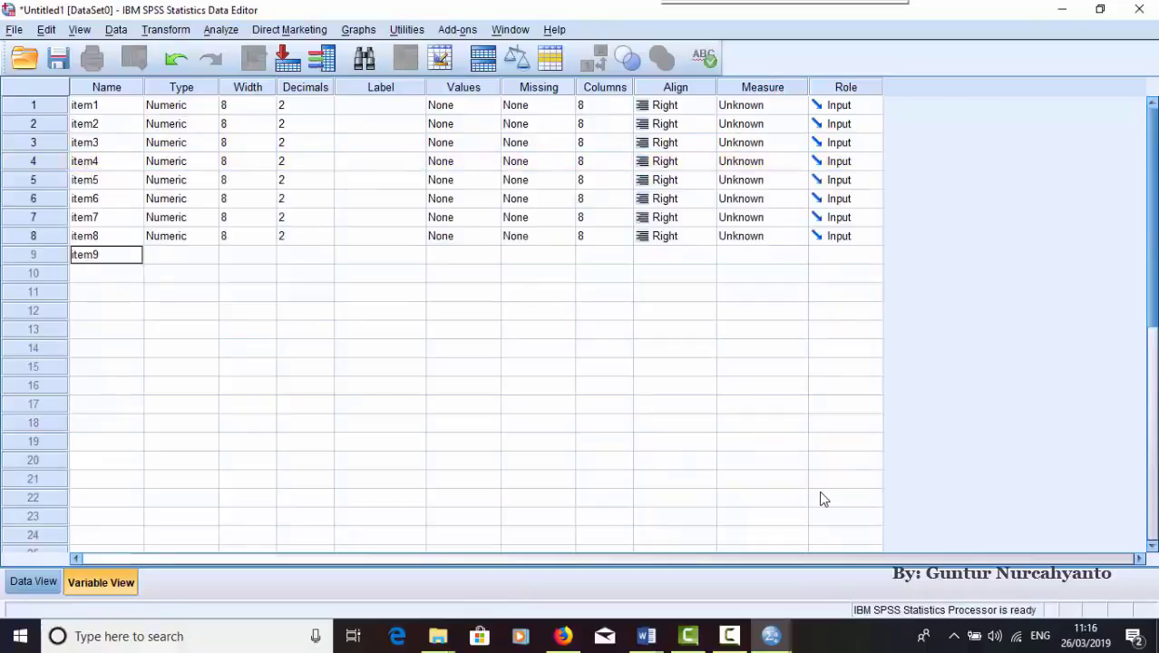
key(Return)
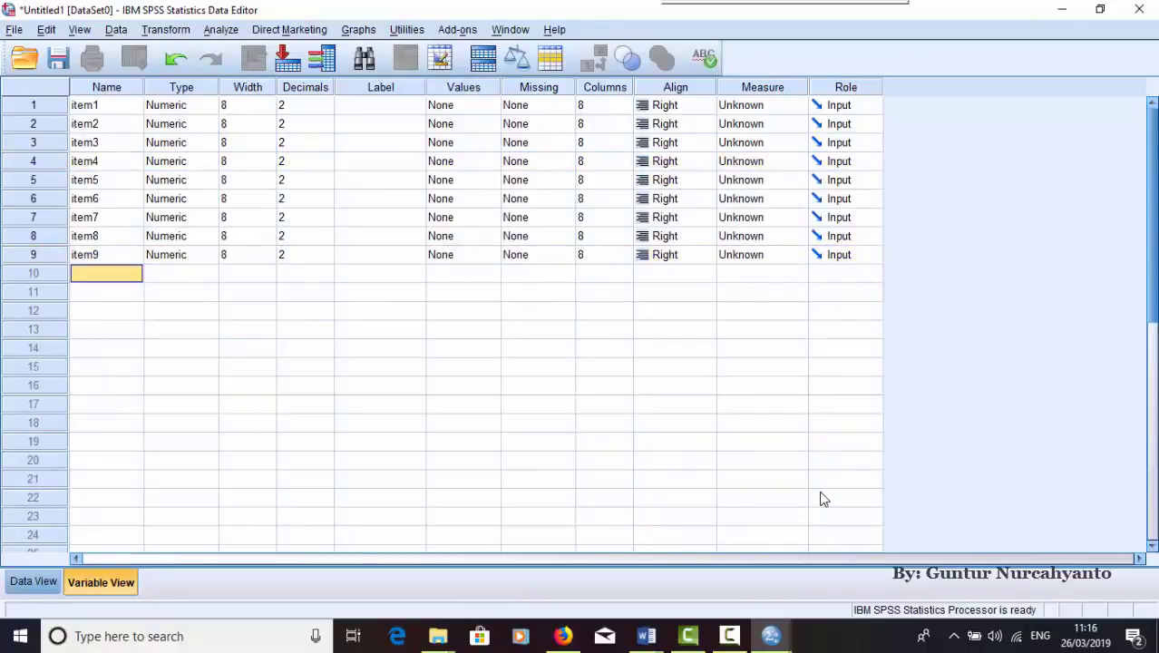
- Add the variables item10 and skor_total below item9
text(item)
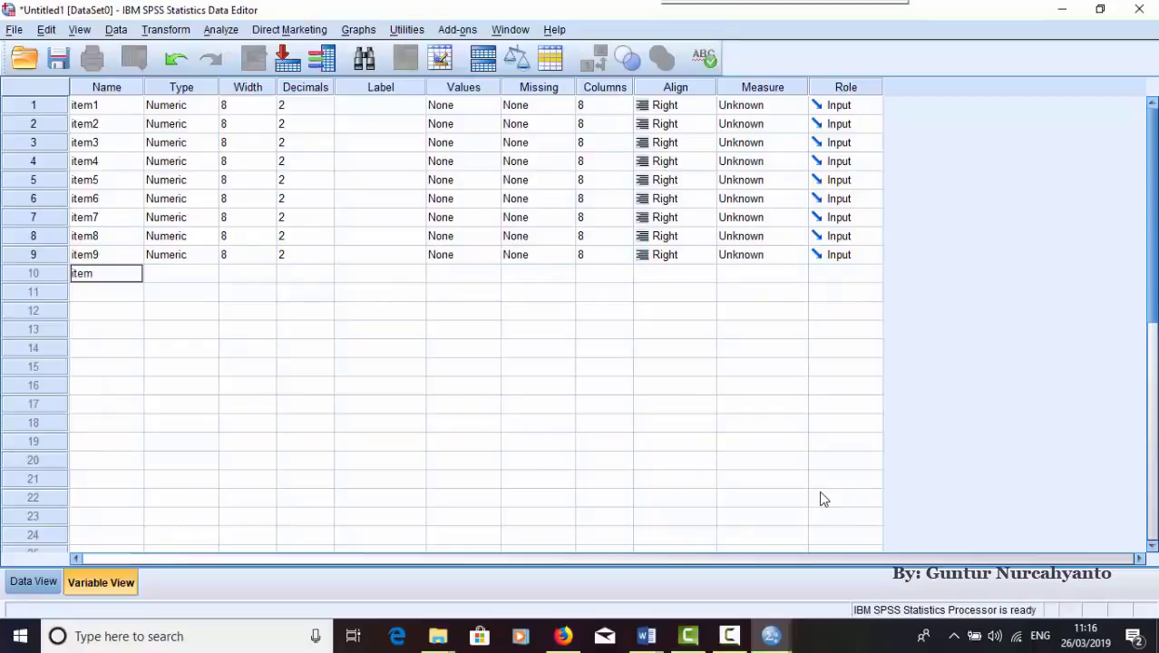
text(10)
key(End)
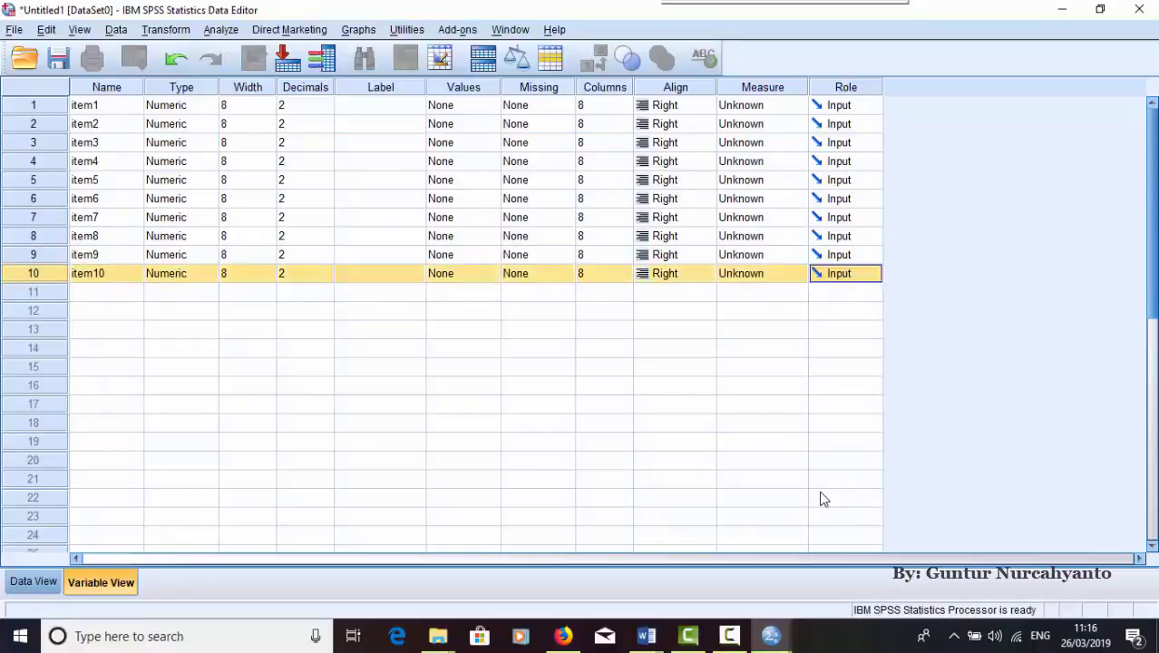
key(Tab)
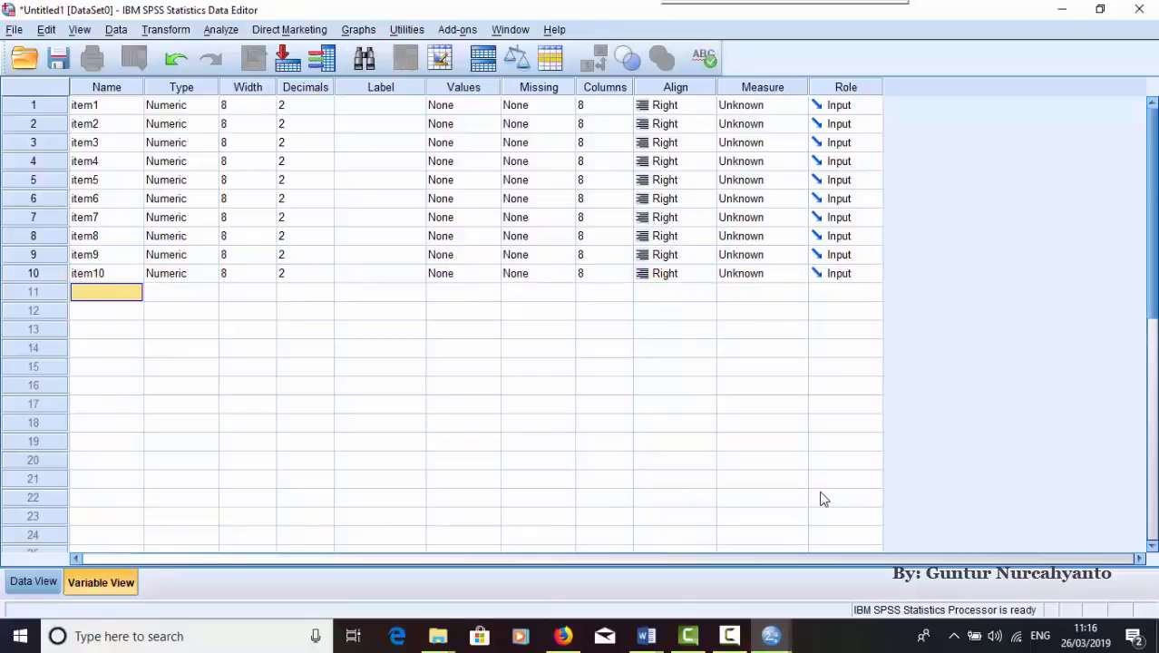
text(skor)
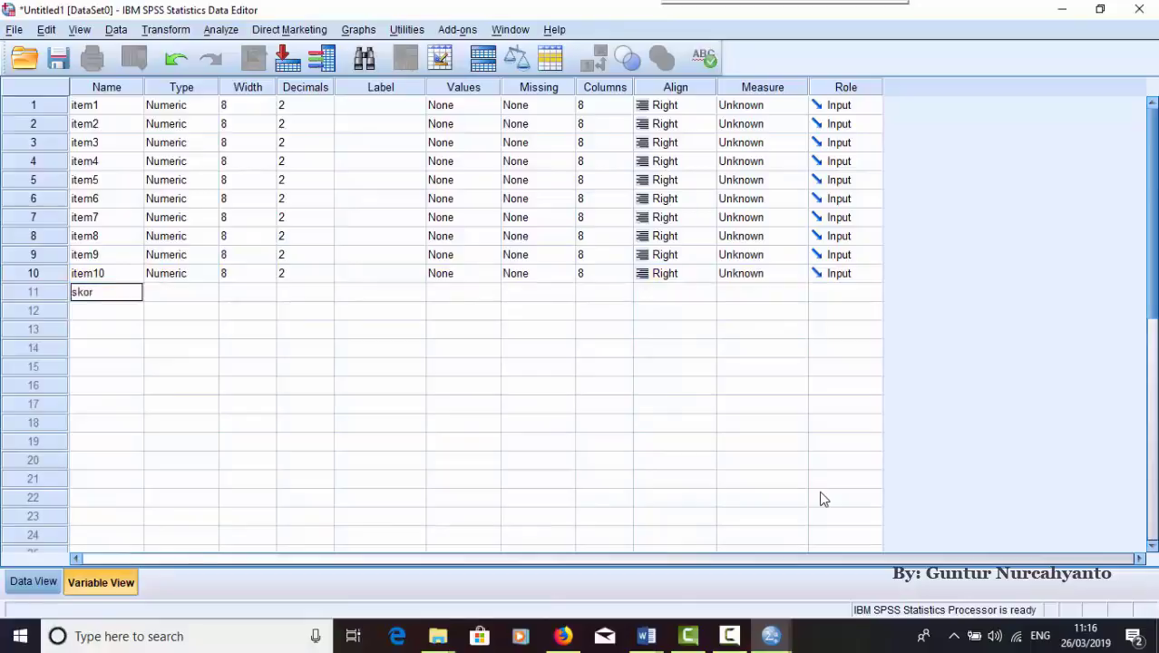
text(_total)
key(Tab)
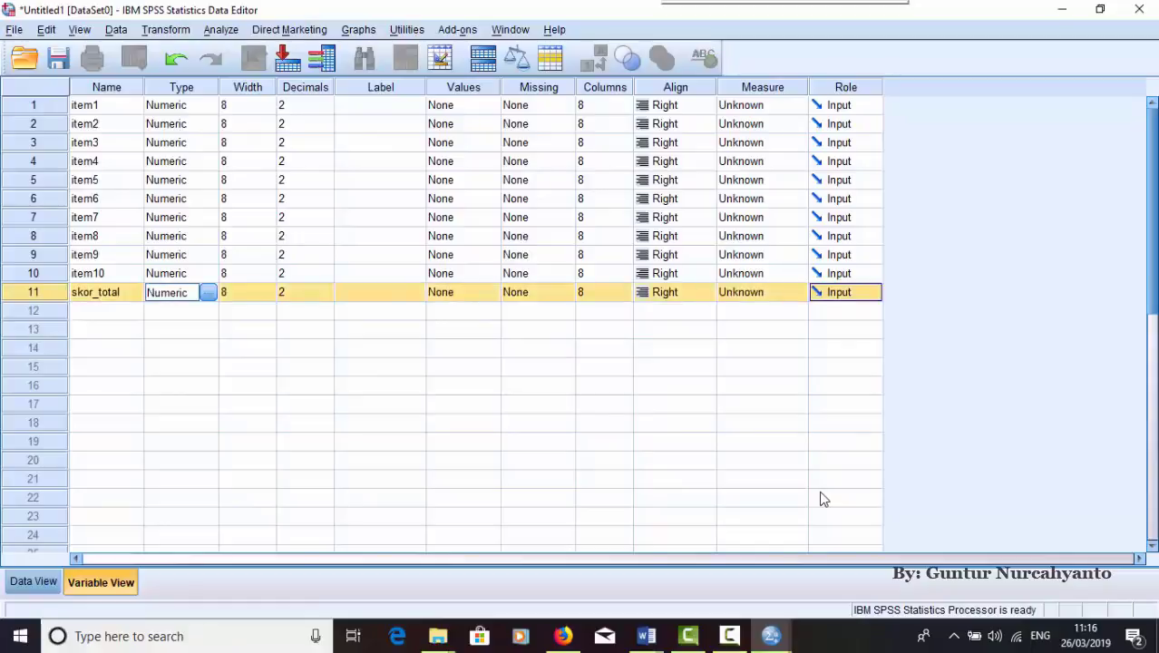
- Check the score values in the Word exercise table again and return to the SPSS variable list
click(645, 636)
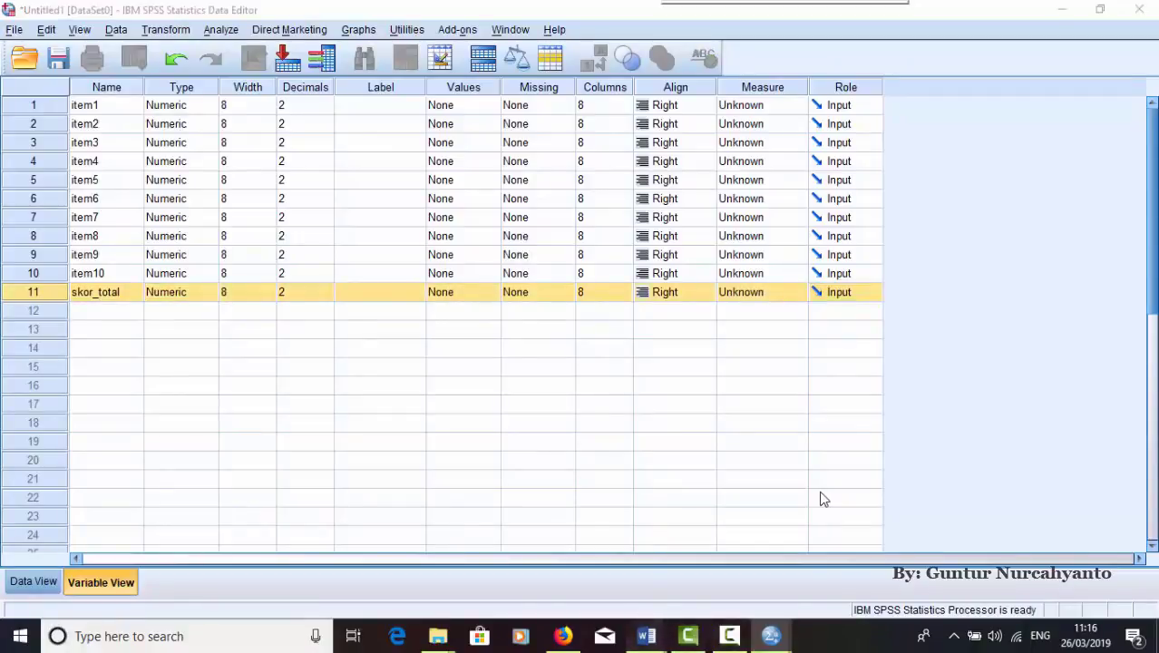
click(553, 558)
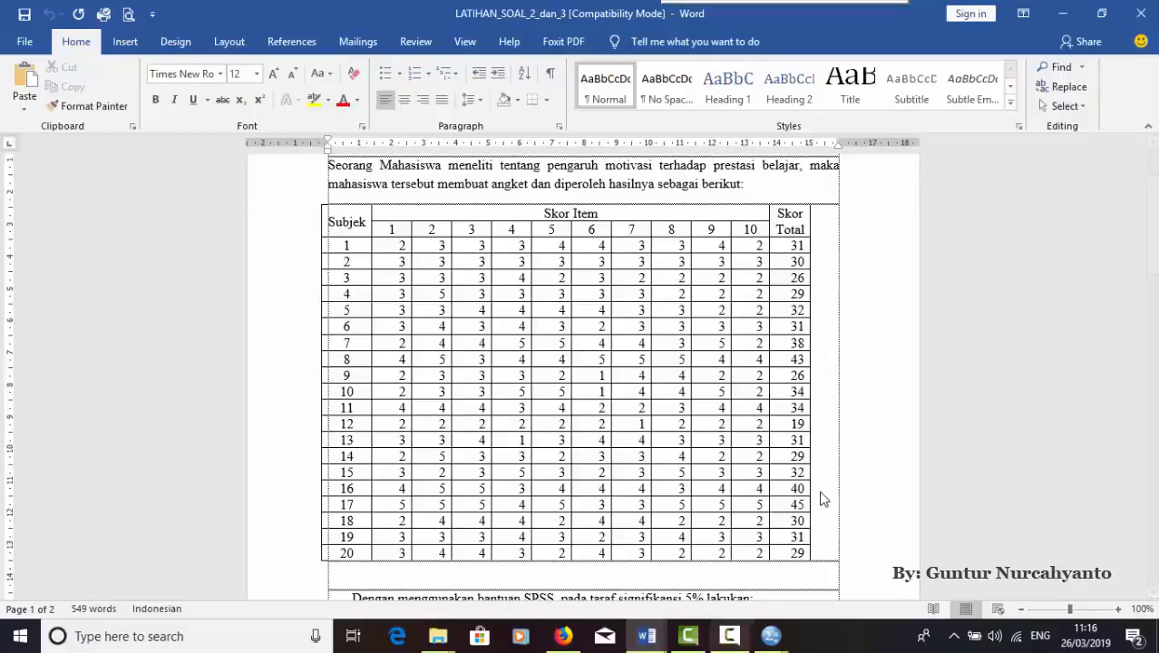
mouse_move(771, 636)
click(819, 495)
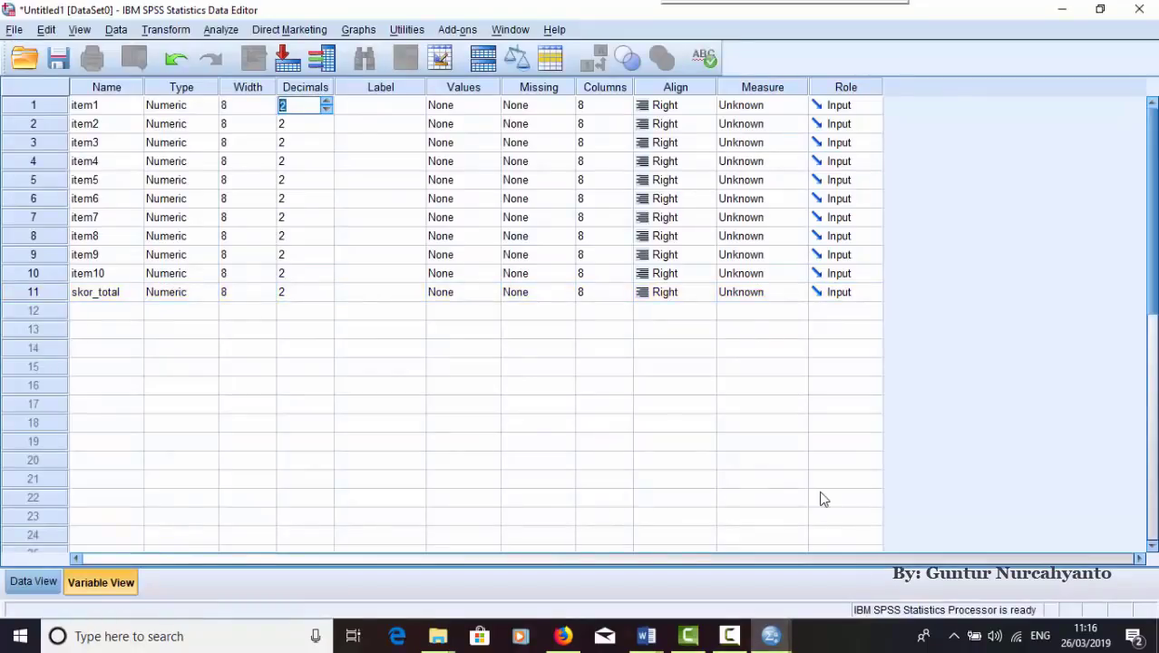
- Set the decimals of item1 to 0 and copy that setting
text(0)
key(ctrl+z)
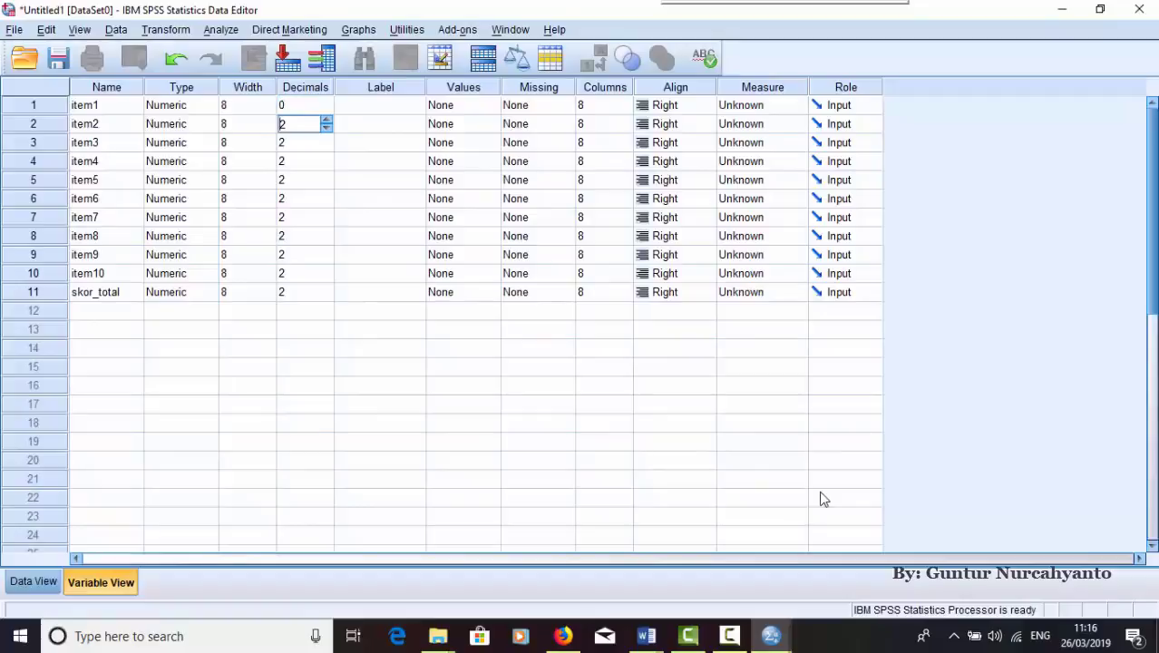
text(0)
key(shift+Home)
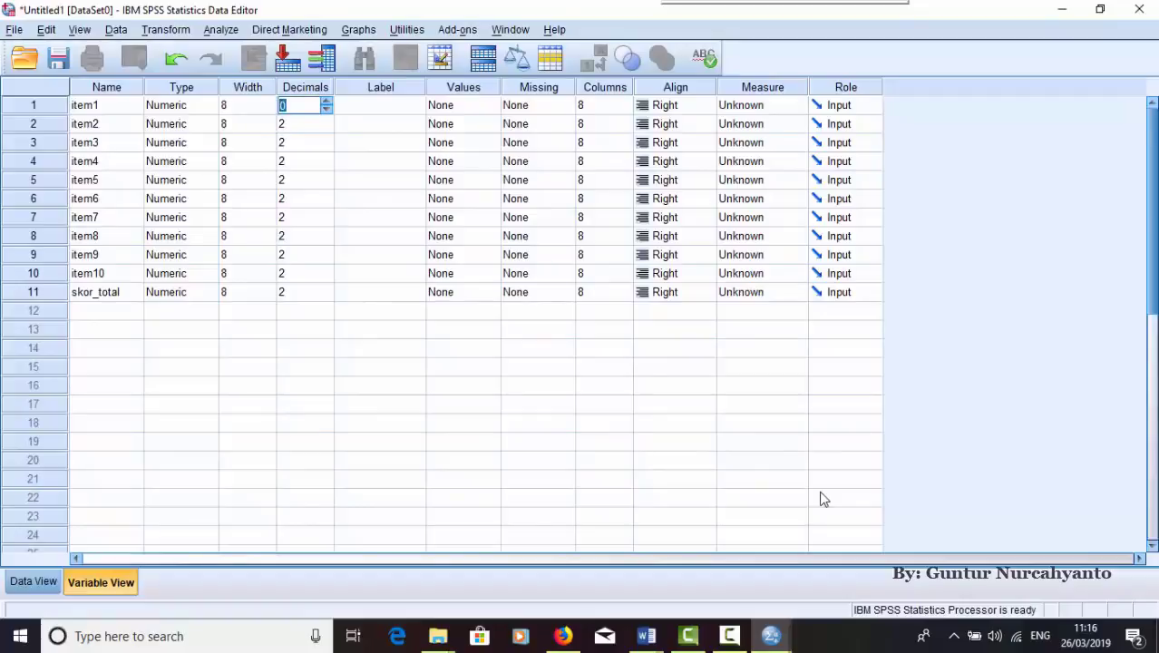
key(shift+F10)
key(Down)
key(Return)
- Paste the 0-decimals setting onto all variables from item2 through skor_total
key(Down)
key(Down)
key(Down)
key(Down)
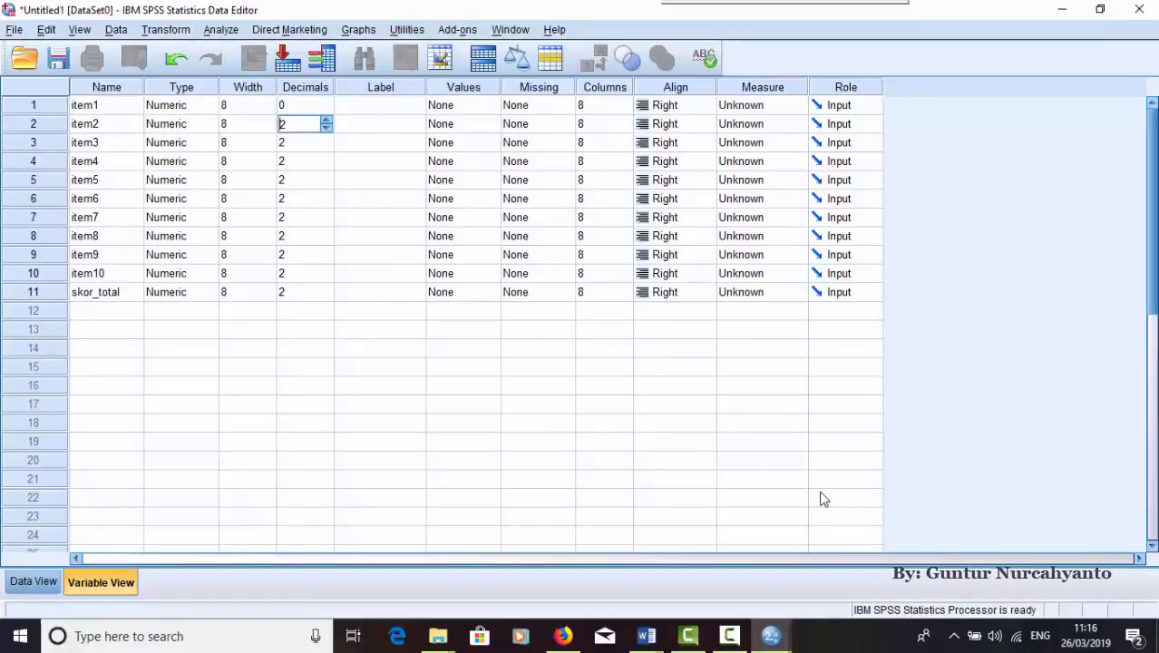
key(Up)
key(Up)
key(Up)
key(shift+Down)
key(shift+Down)
key(shift+Down)
key(shift+Down)
key(shift+Down)
key(shift+Down)
key(shift+Down)
key(shift+Down)
key(shift+Down)
key(shift+F10)
key(Down)
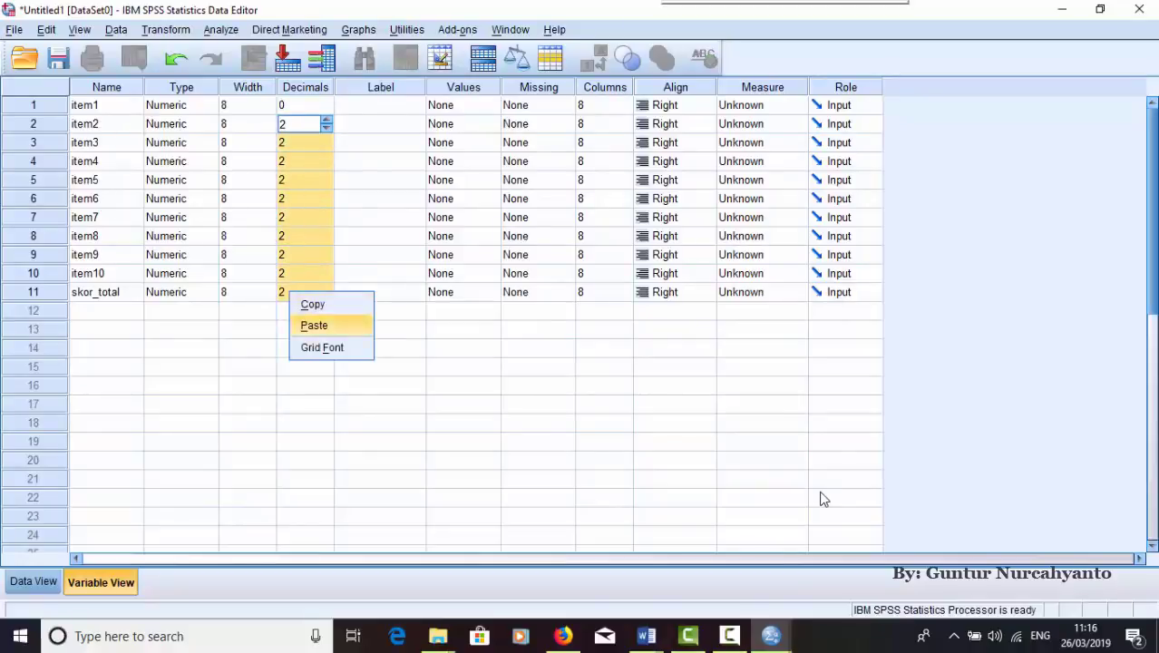
key(Return)
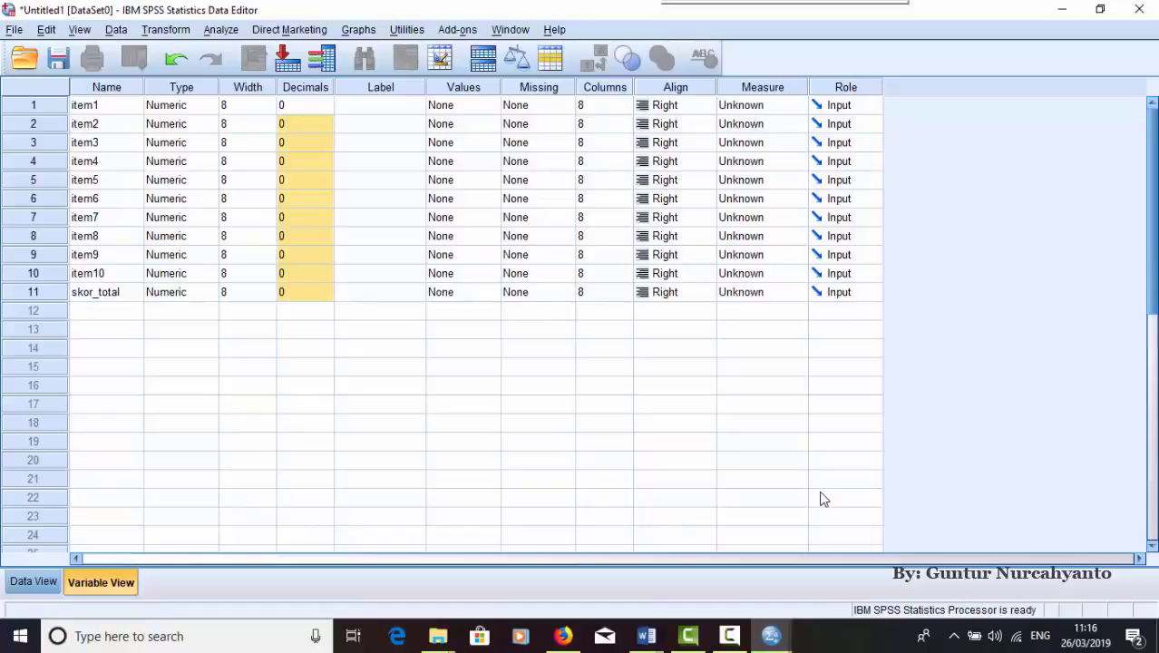
- Enter "SKOR TOTAL" as the label of the skor_total variable
key(Down)
key(Right)
key(Up)
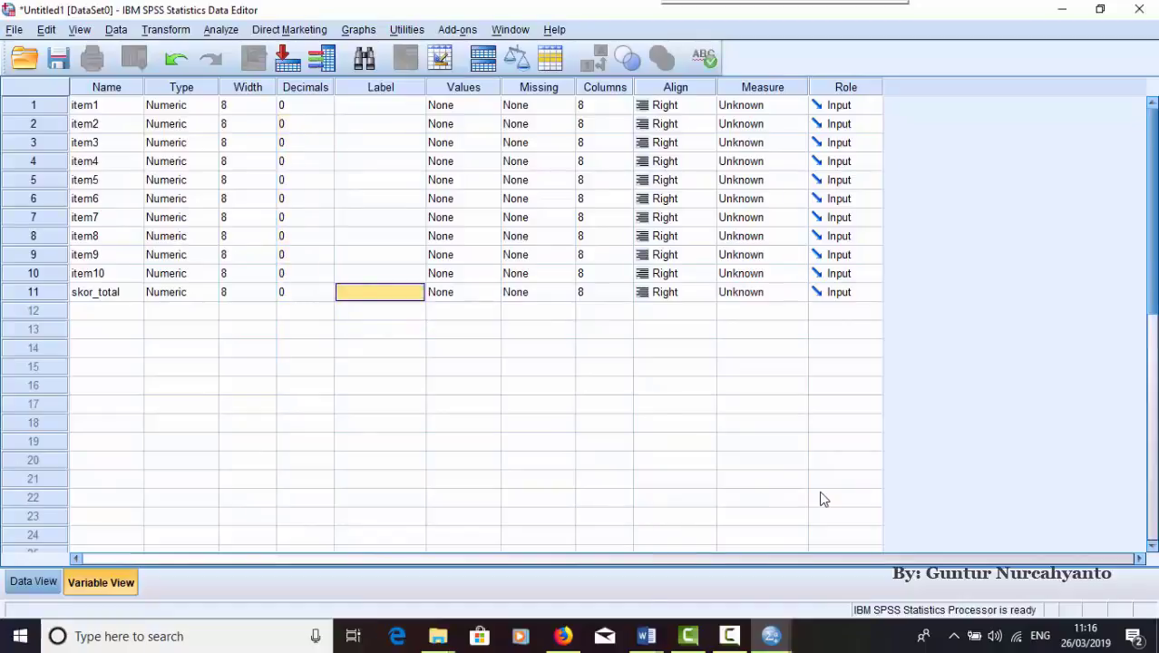
text(S)
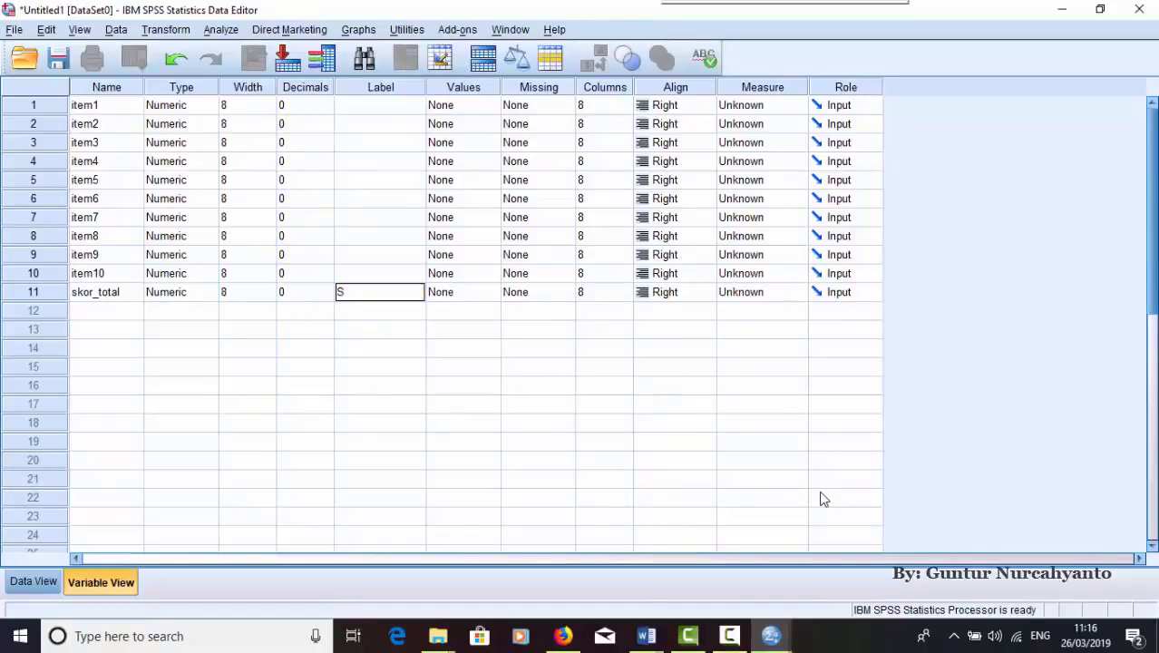
text(KOR TOTAL)
key(Return)
key(Return)
key(Up)
key(Up)
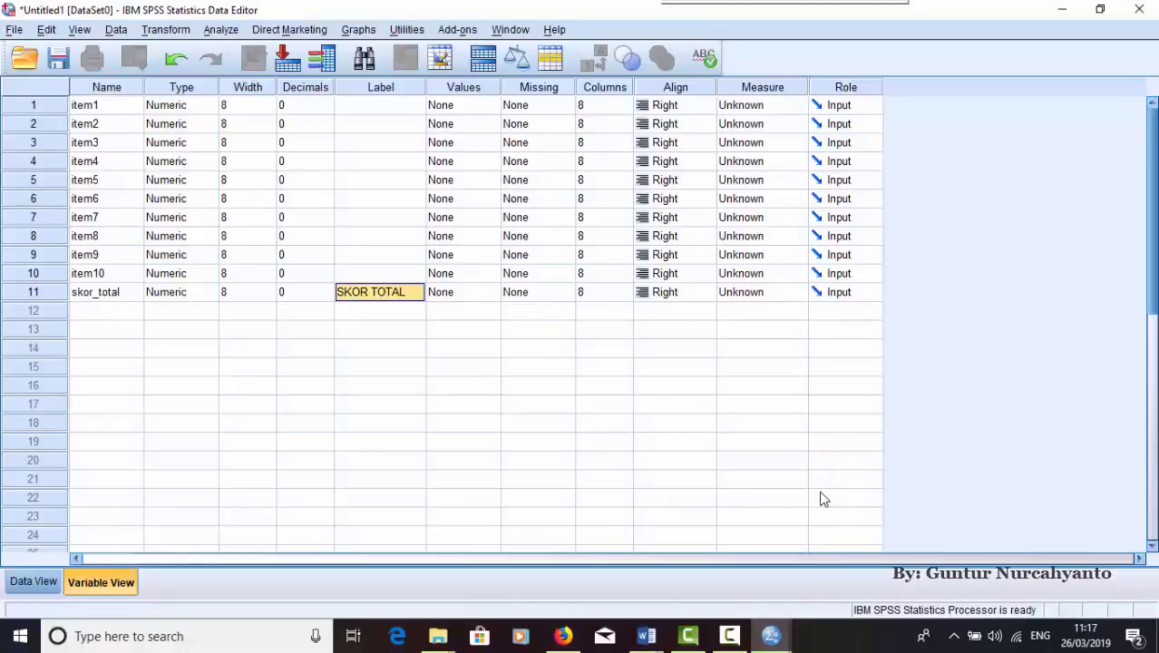
- Set the measurement level of item1 to Ordinal
key(ctrl+Home)
key(Right)
key(Right)
key(Right)
key(Right)
key(Right)
key(Right)
key(Right)
key(Right)
key(Right)
key(alt+Down)
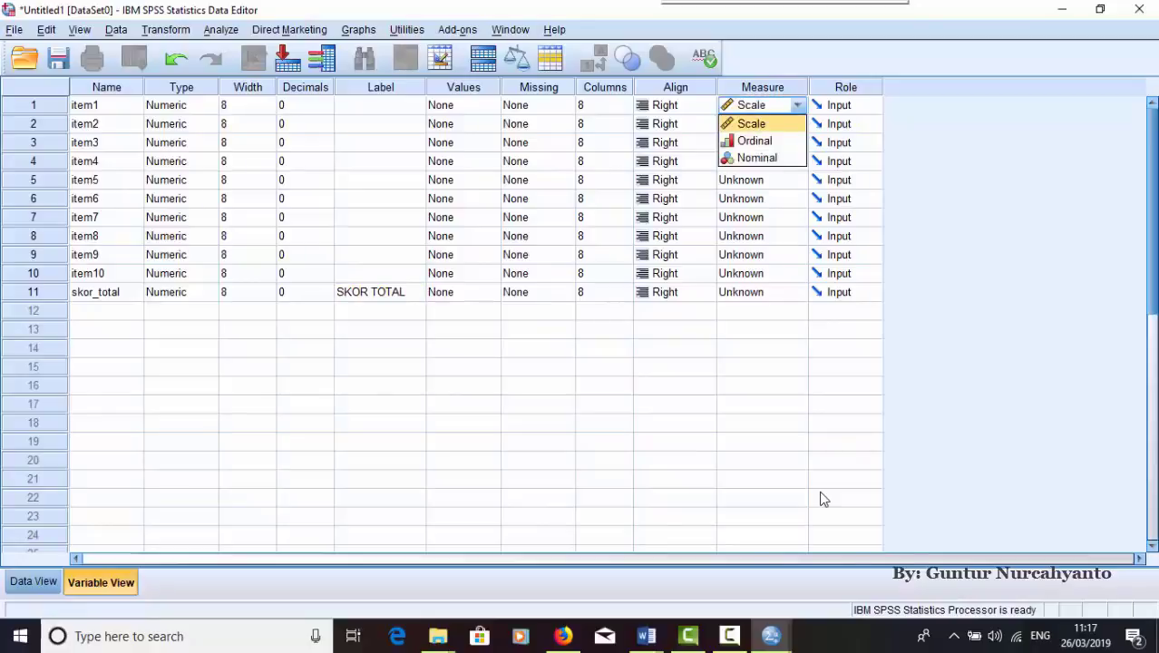
key(Down)
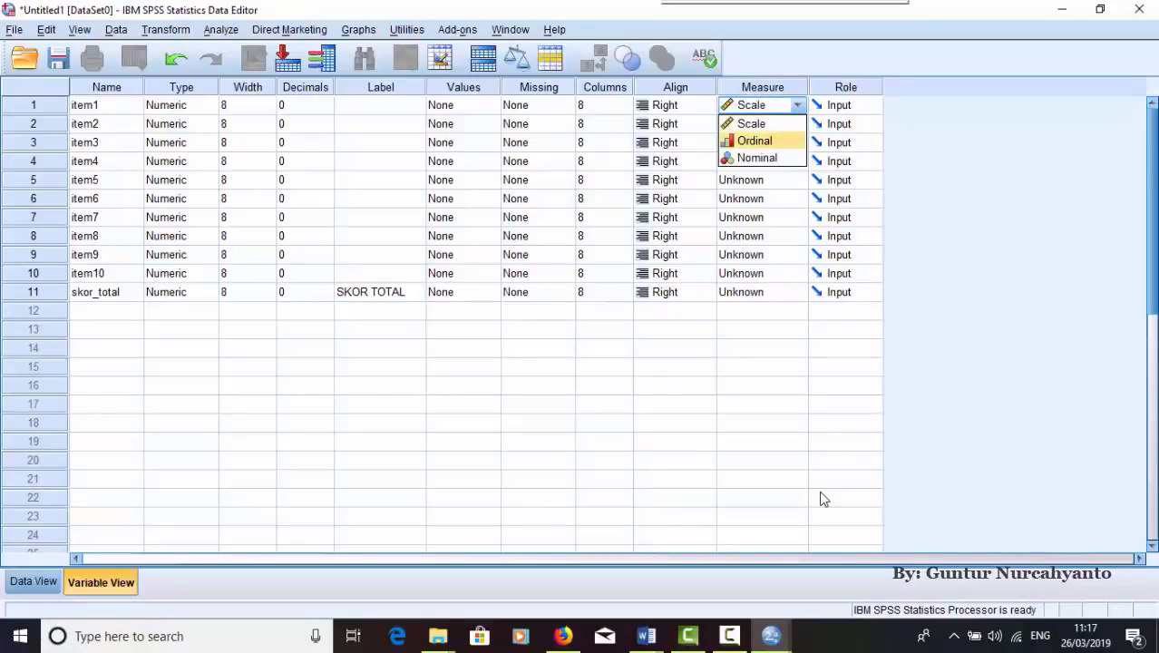
key(Return)
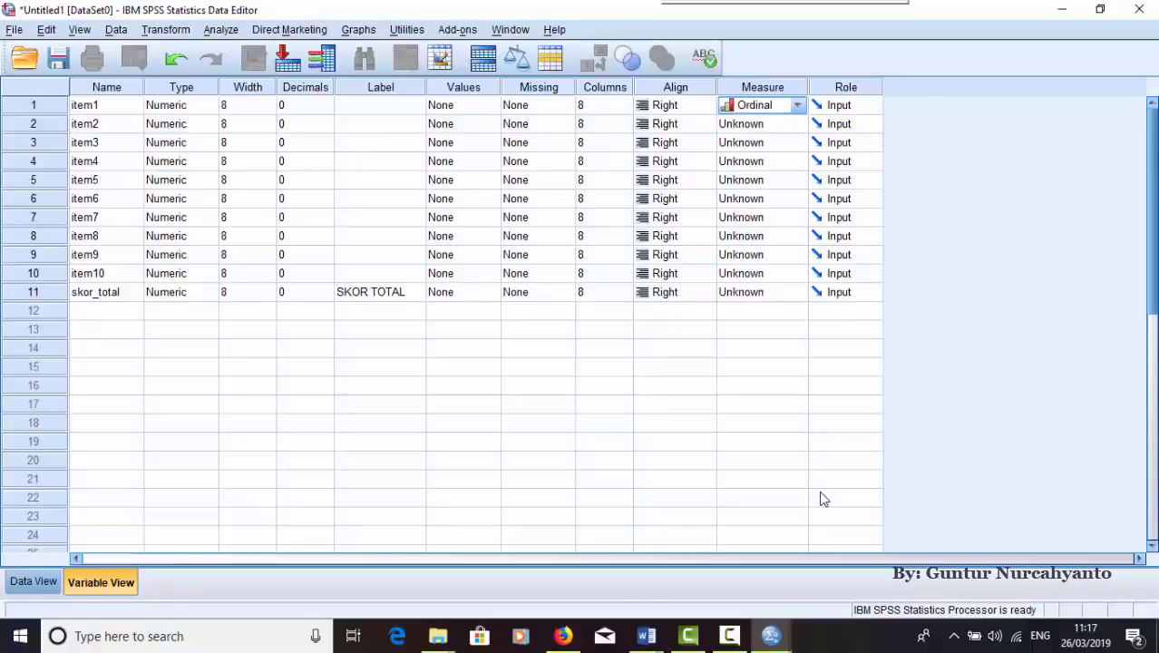
key(alt+Down)
key(Return)
- Set the measurement level of each variable from item2 through item10 to Ordinal
key(Down)
key(alt+Down)
key(Down)
key(Return)
key(Down)
key(alt+Down)
key(Down)
key(Return)
key(Down)
key(alt+Down)
key(Down)
key(Return)
key(Down)
key(alt+Down)
key(Down)
key(Return)
key(Down)
key(alt+Down)
key(Down)
key(Return)
key(Down)
key(alt+Down)
key(Down)
key(Return)
key(Down)
key(alt+Down)
key(Down)
key(Return)
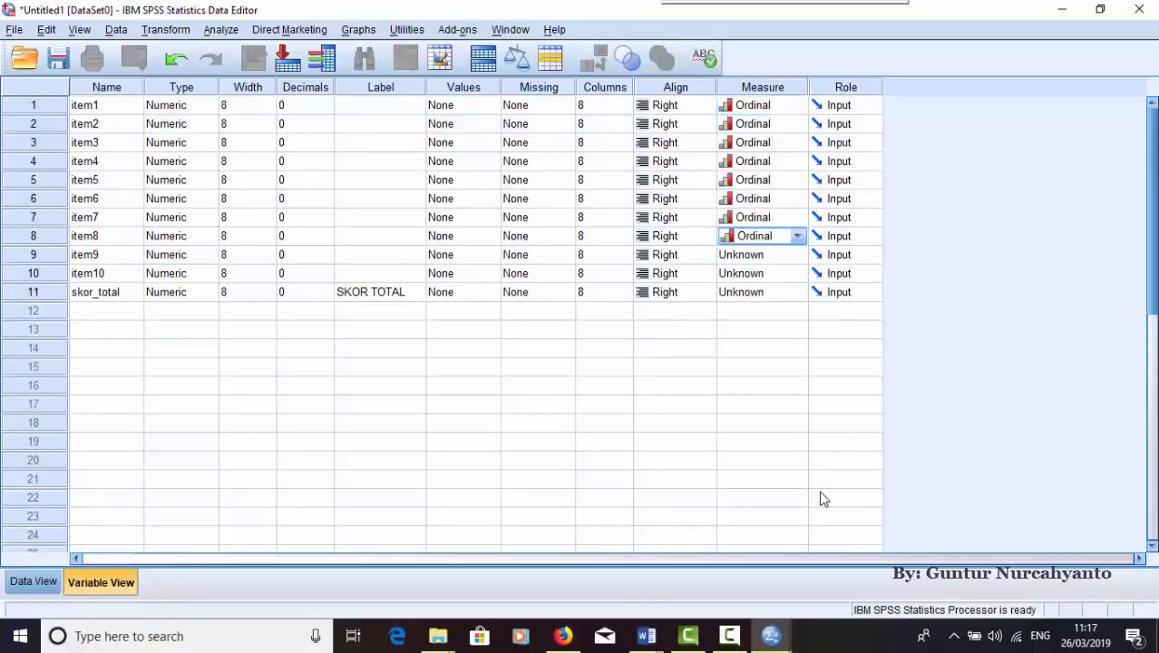
key(Down)
key(alt+Down)
key(Down)
key(Return)
key(Down)
key(alt+Down)
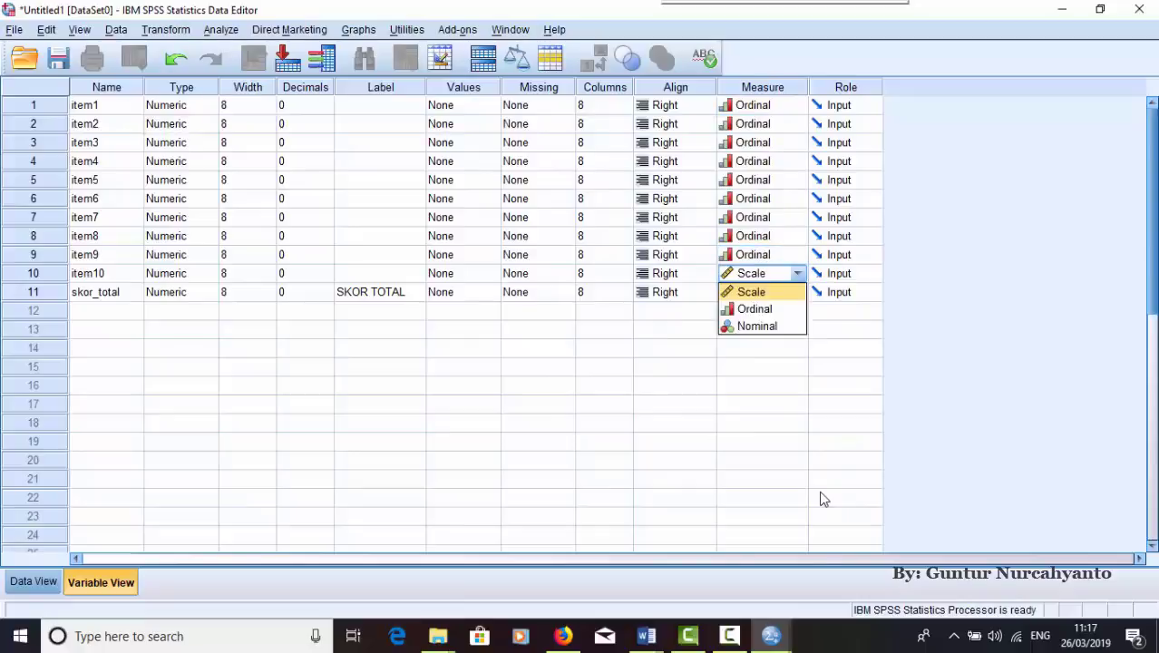
key(Down)
key(Return)
- Set the measurement level of skor_total to Scale
key(Down)
key(alt+Down)
key(Return)
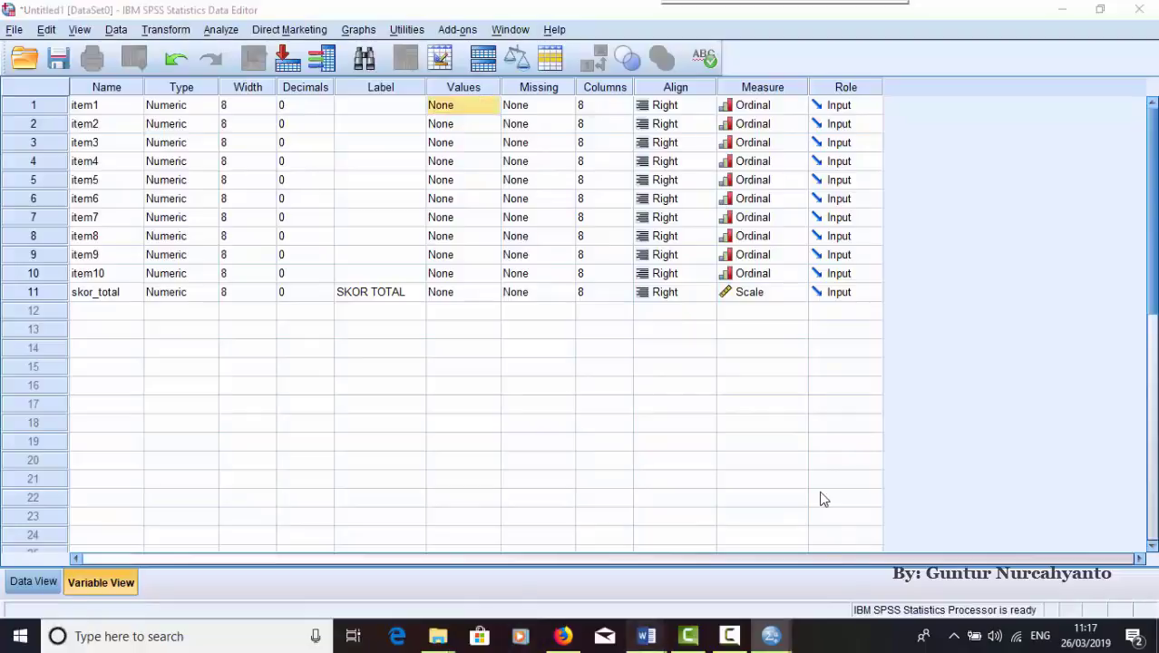
- Review the range of item scores in the Word exercise table and return to the SPSS variable list
mouse_move(646, 636)
click(822, 499)
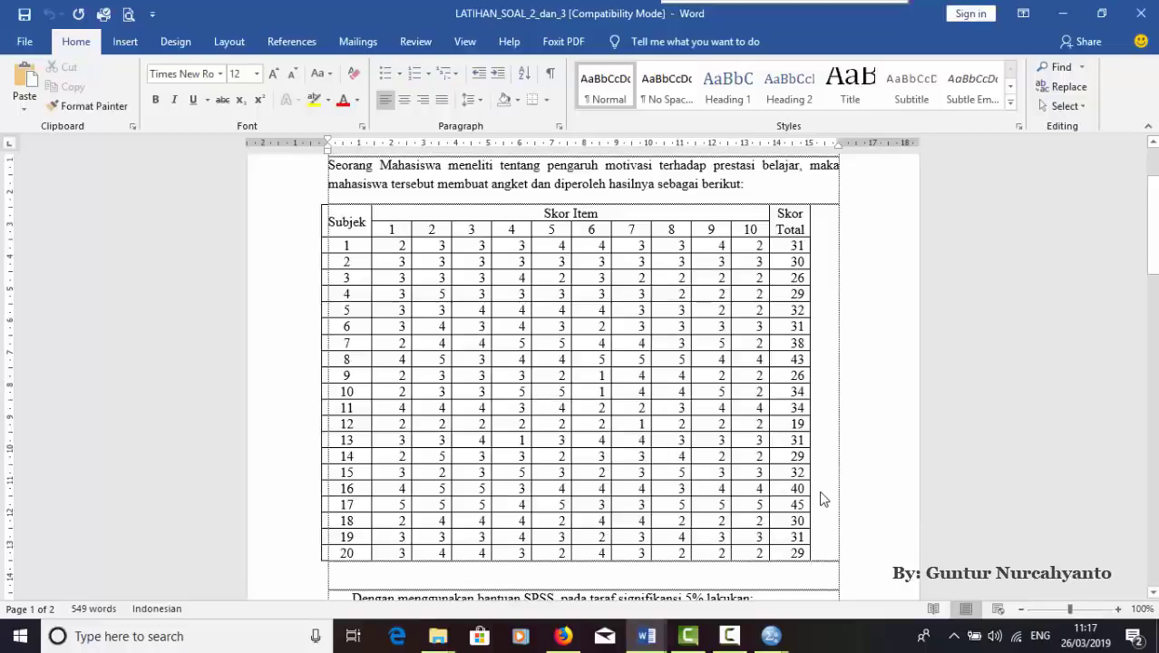
mouse_move(771, 636)
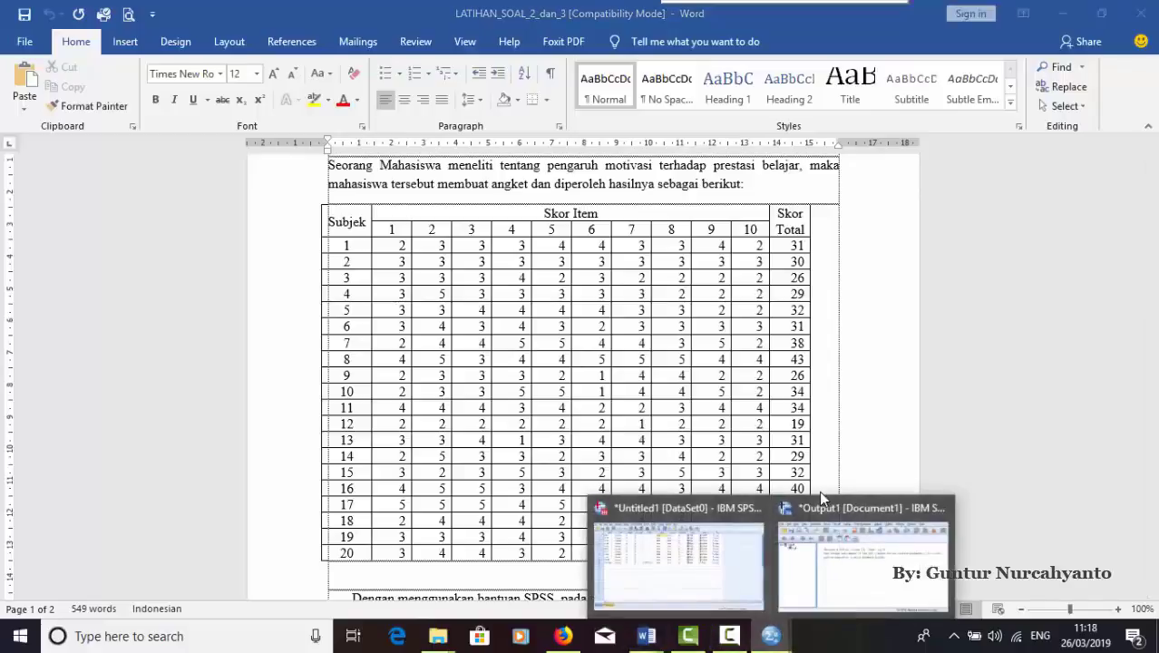
click(822, 505)
- Open the value labels of item1 and add value 1 with the label "Sangat Tidak Setuju"
key(Return)
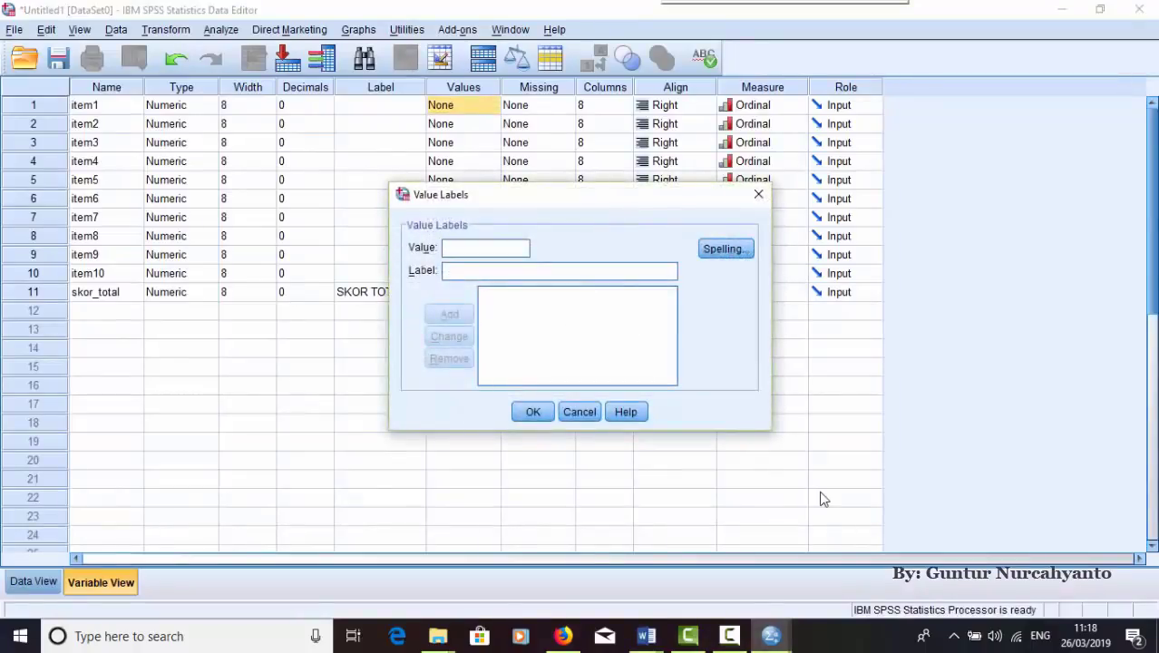
text(1)
key(Tab)
text(Sangat)
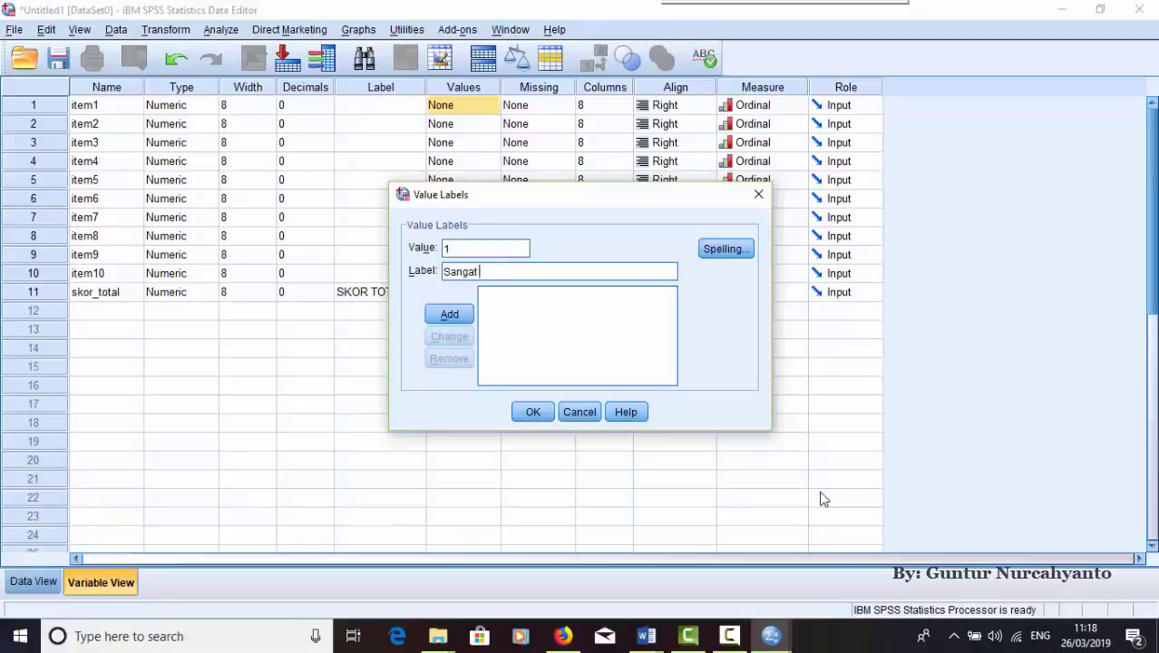
text( Tidak Setuju)
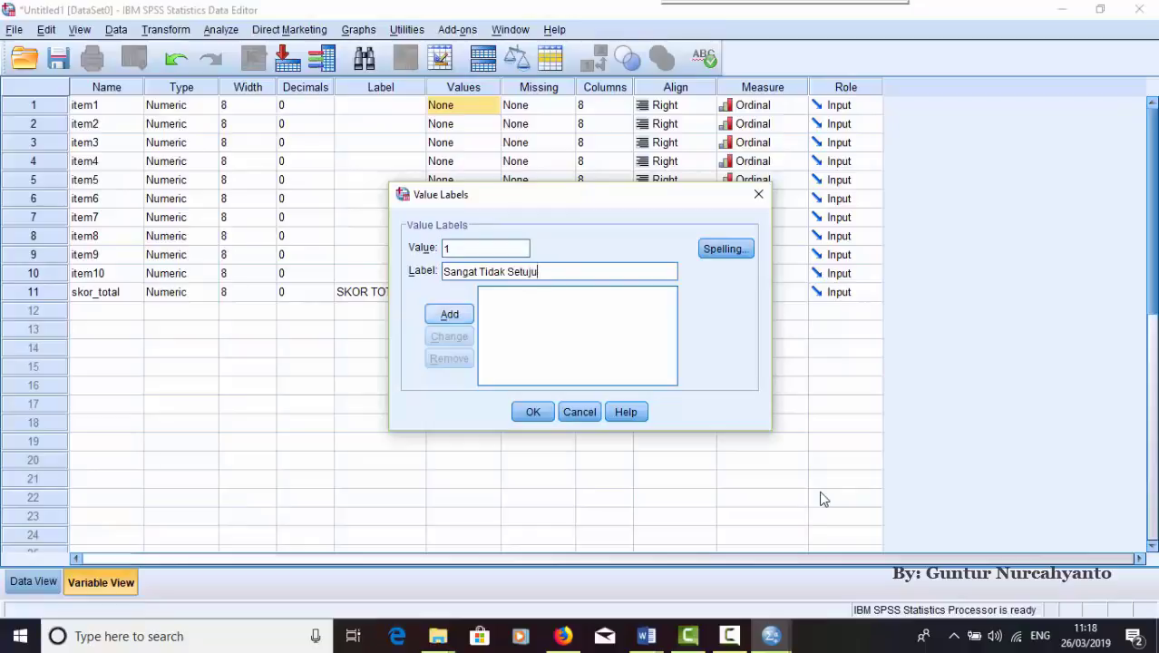
key(Return)
- Add value 2 with the label "Tidak Setuju" to item1's value labels
text(2)
key(Tab)
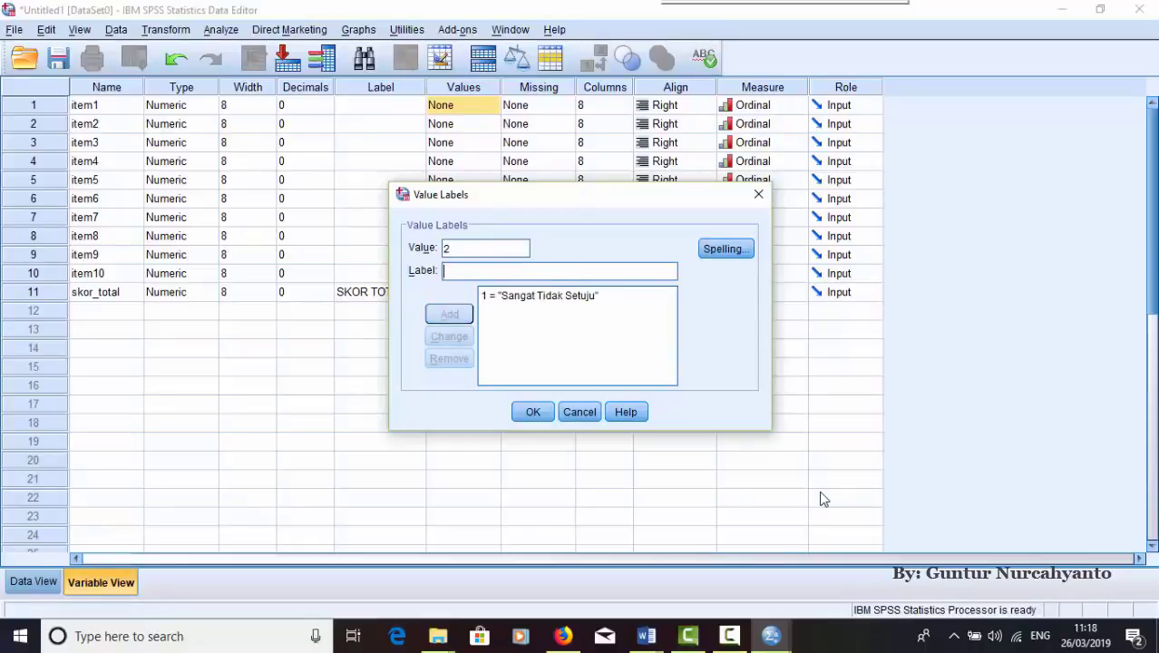
text(Tidak)
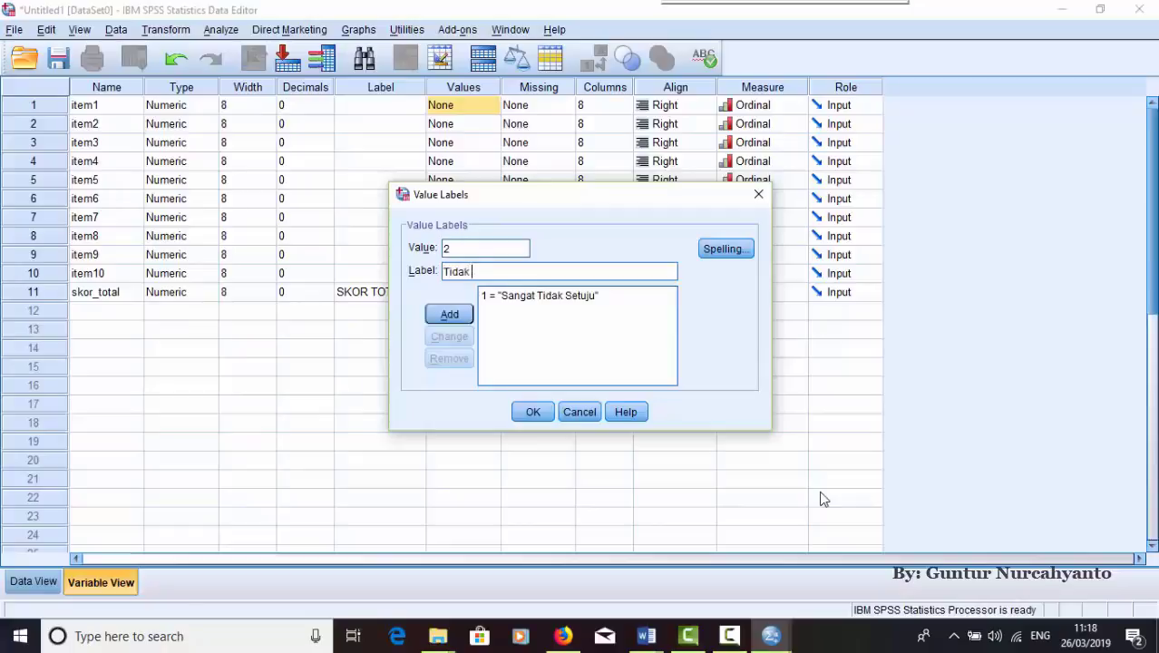
text( Setuju)
key(Return)
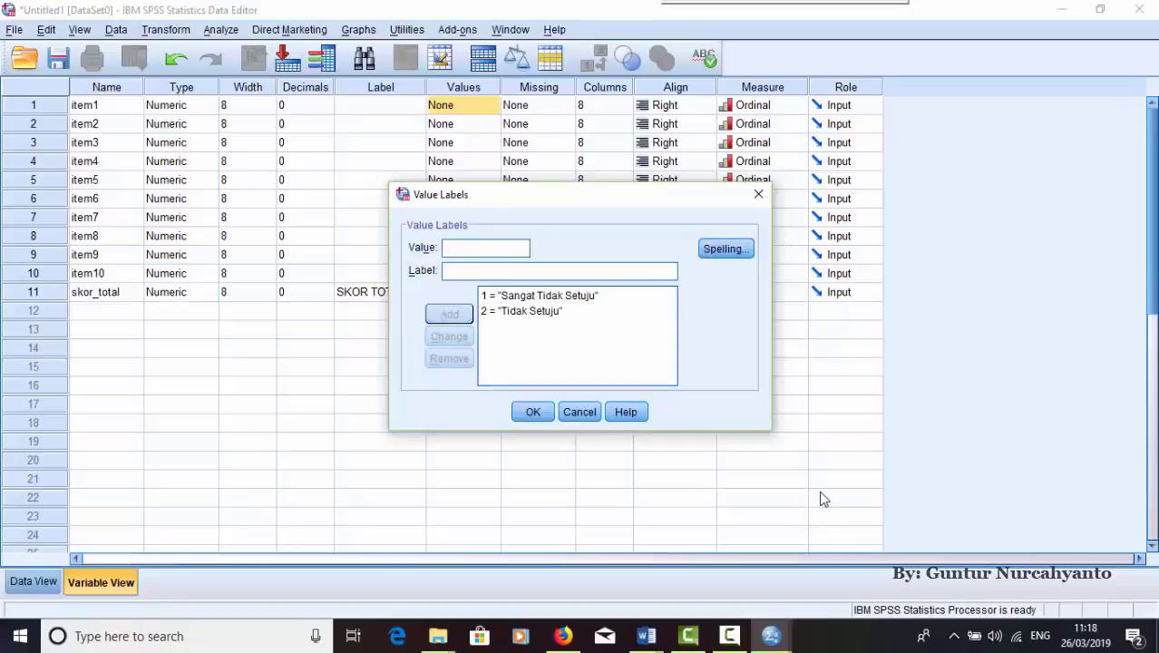
- Add value 3 as "Netral" and value 4 as "Setuju" to item1's value labels
text(3)
text(Netral)
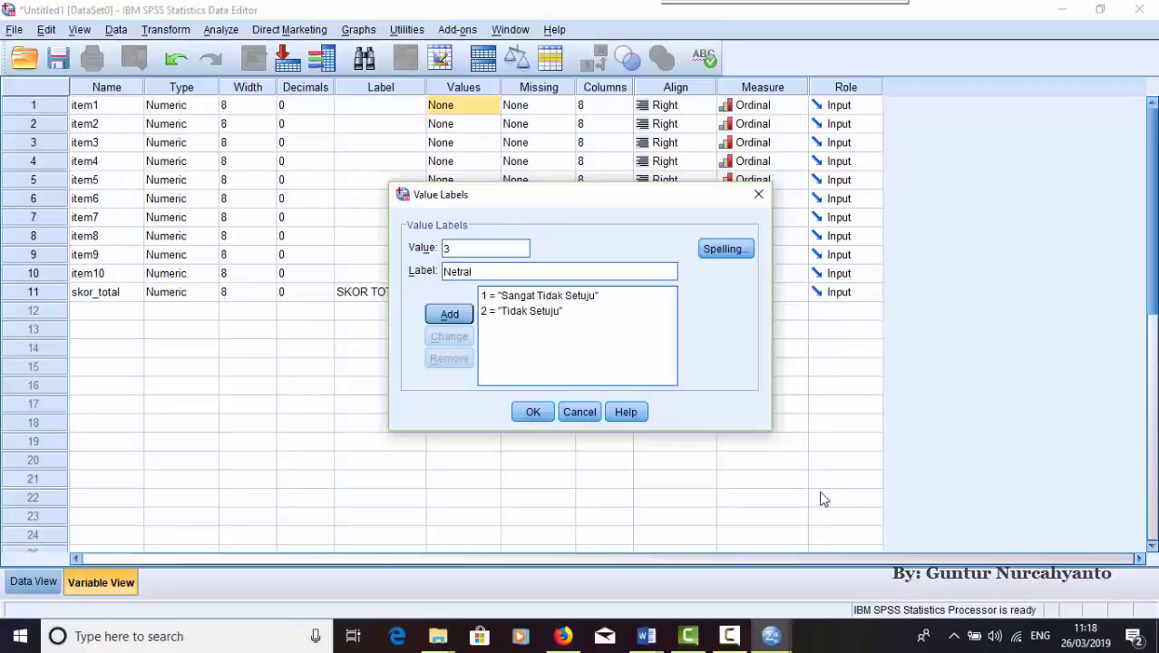
key(Return)
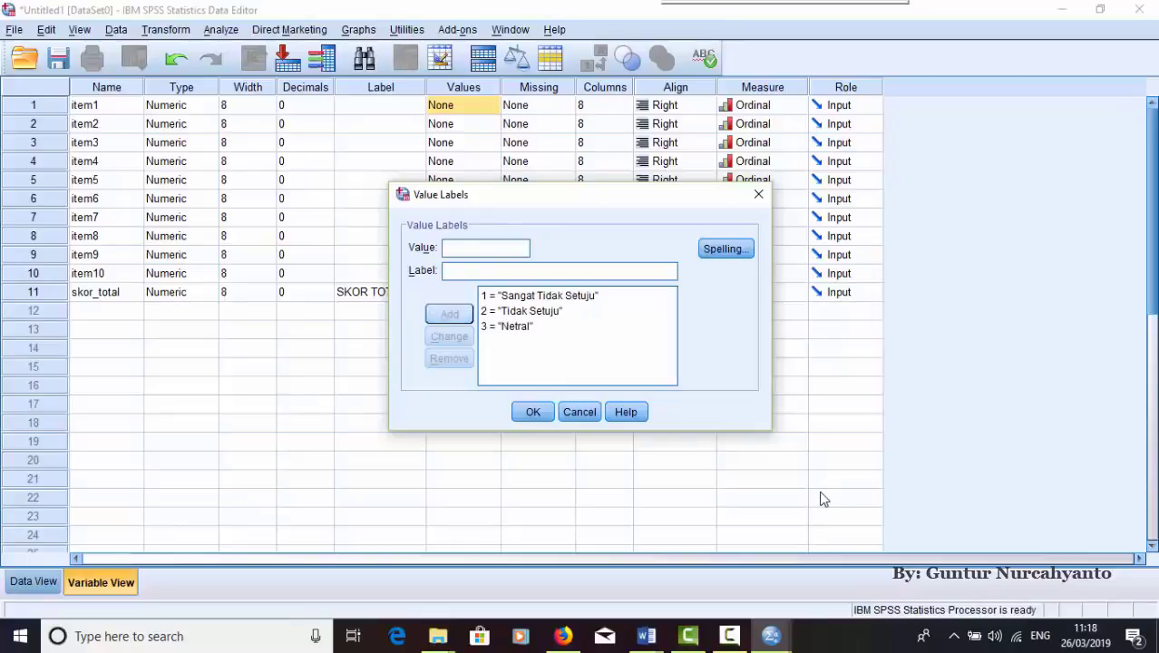
text(4)
text(S)
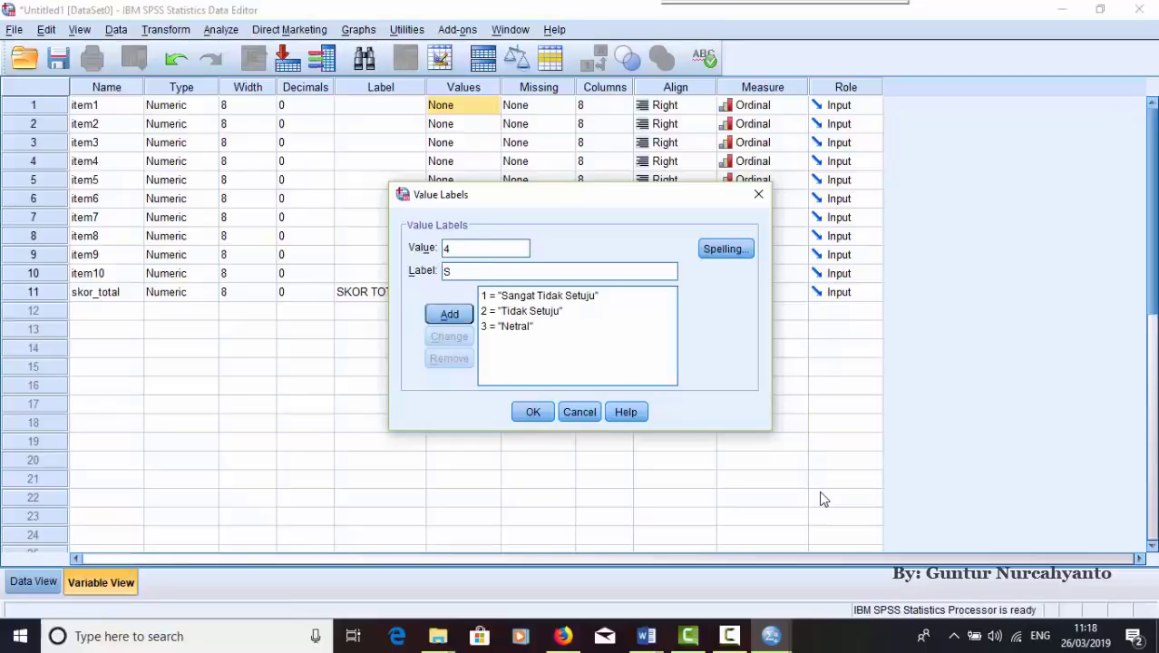
text(etuju)
key(Return)
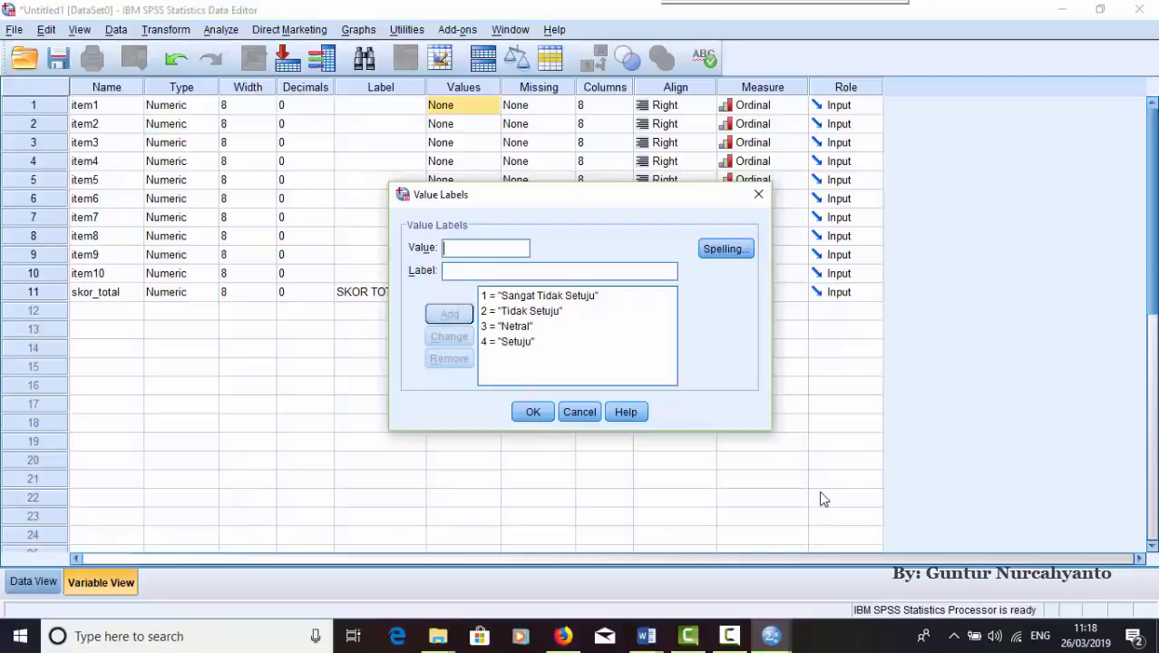
- Add value 5 with the label "Sangat Setuju" and apply the value labels to item1
text(5)
key(Tab)
text(Sangs)
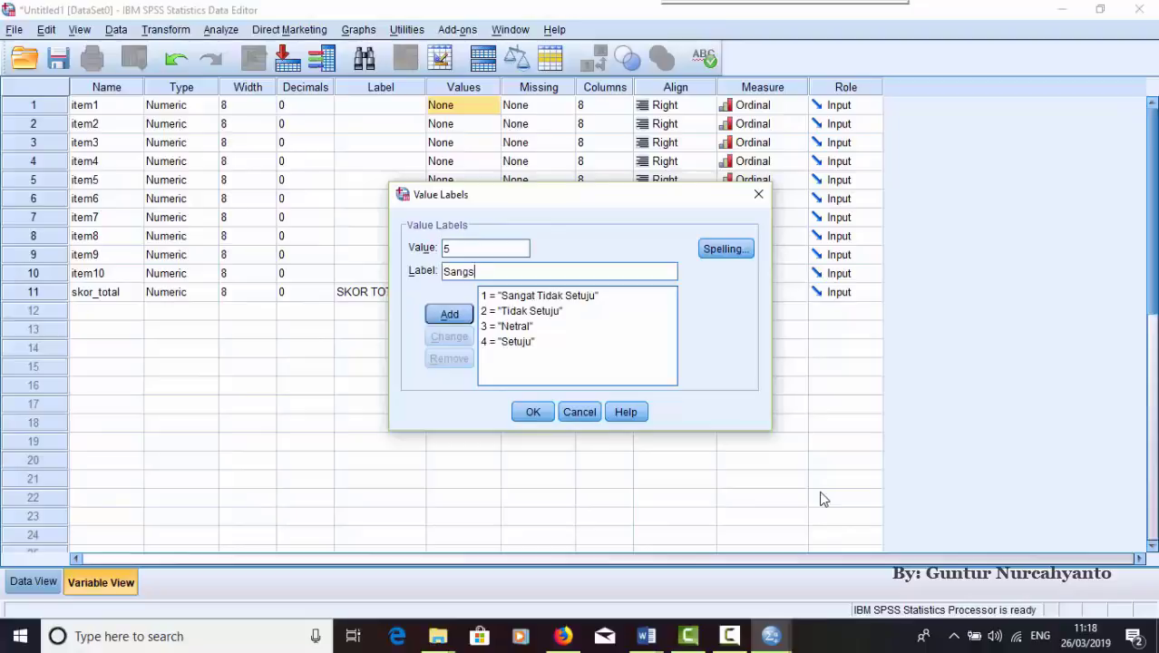
key(BackSpace)
text(at Setuju)
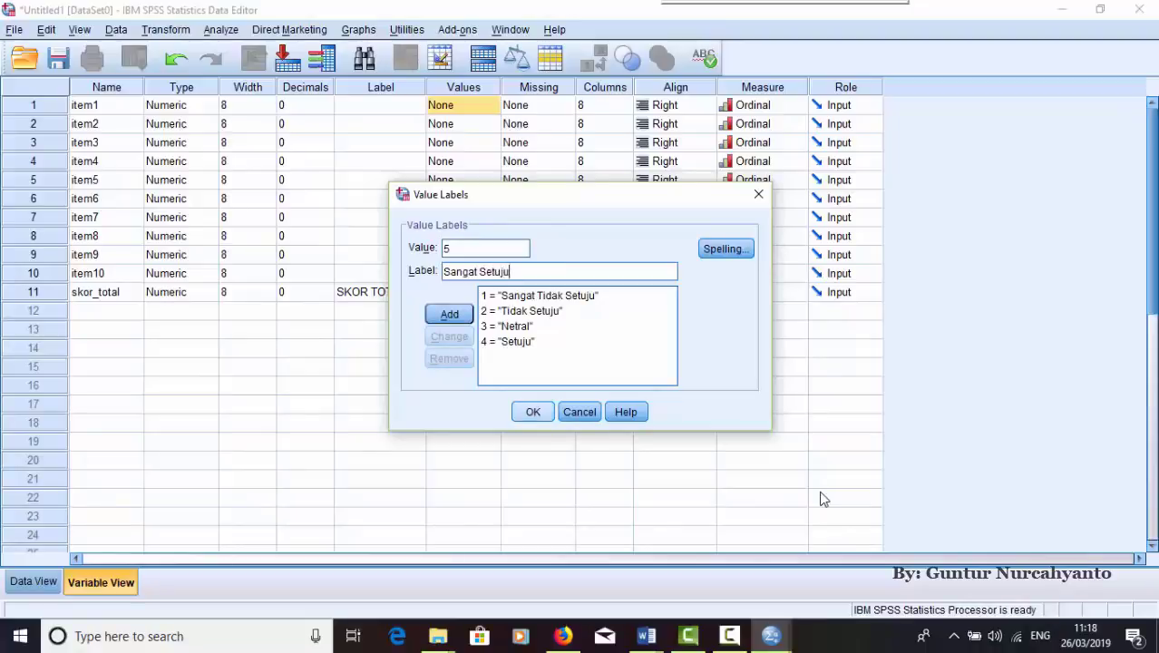
key(Return)
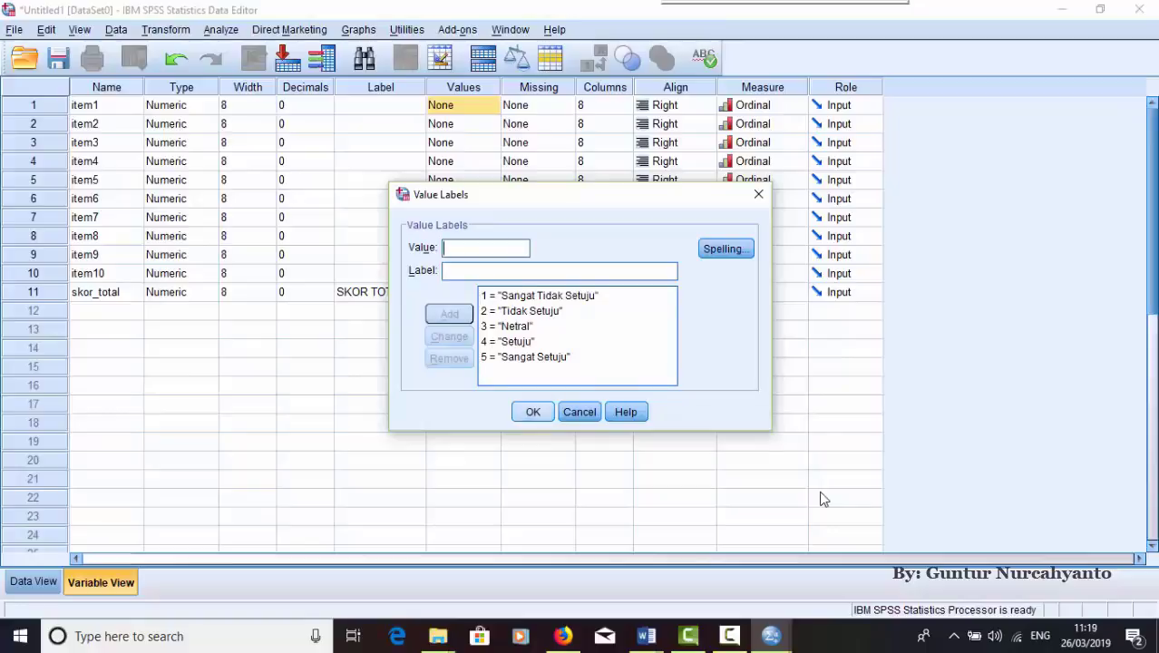
key(Return)
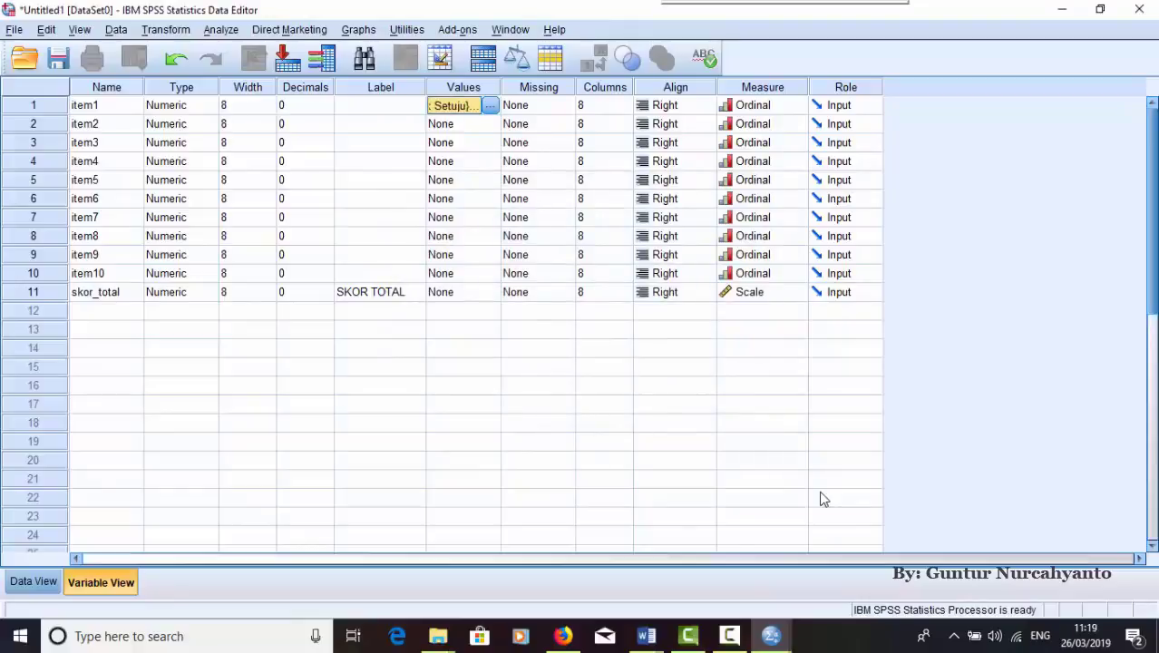
- Copy the value labels defined for item1
key(shift+F10)
key(Down)
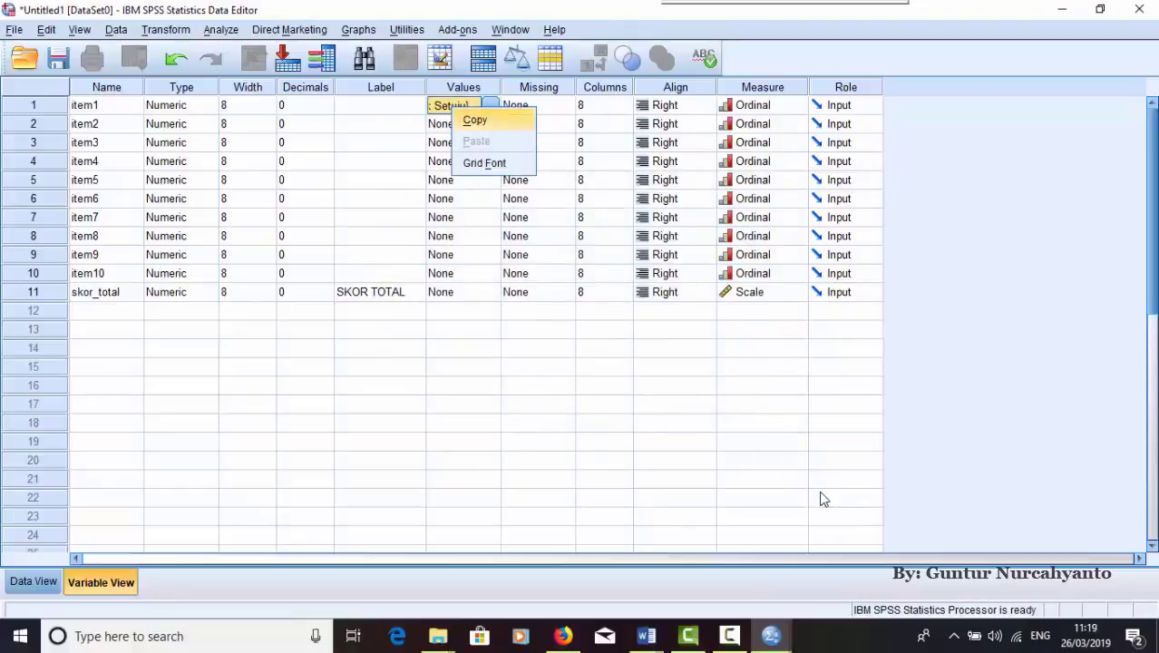
key(Return)
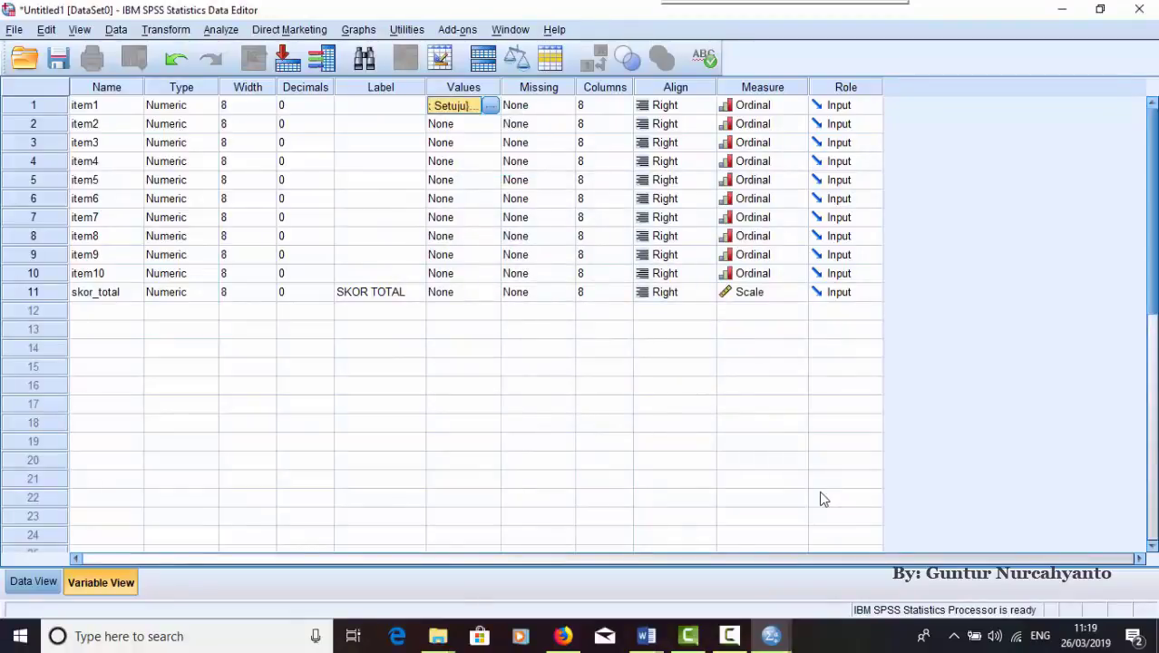
key(Down)
key(Down)
key(Down)
key(shift+Down)
key(shift+Down)
key(shift+Down)
key(shift+Down)
key(shift+Down)
key(shift+Down)
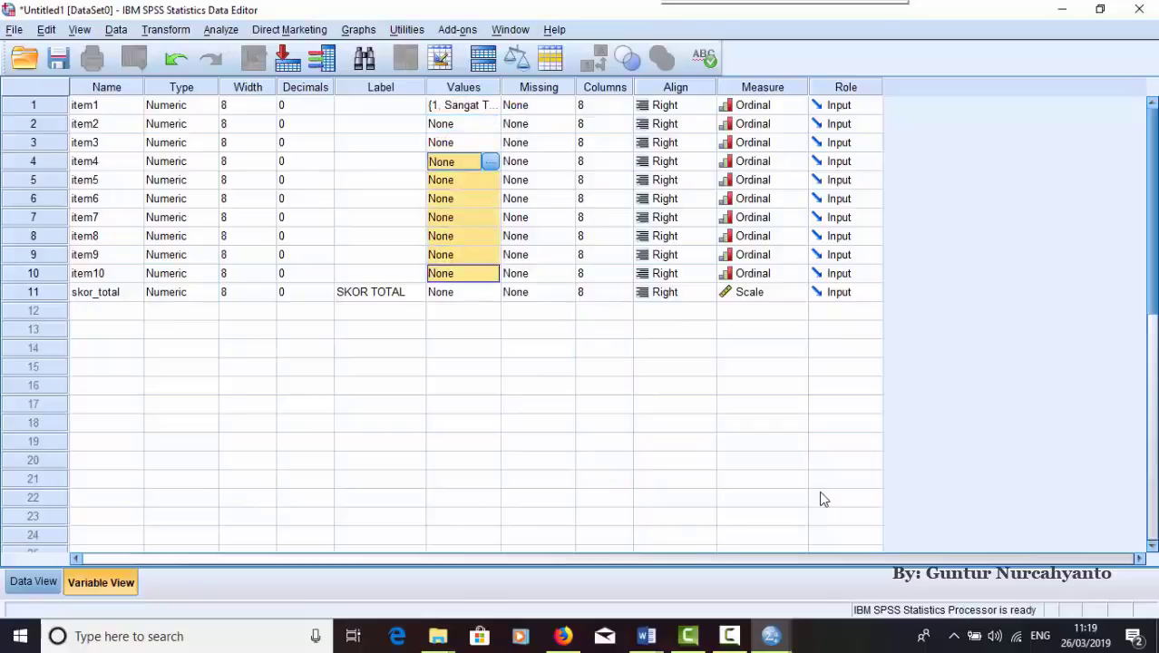
key(Up)
key(Up)
key(shift+Down)
key(shift+Down)
key(shift+Down)
key(shift+Down)
key(shift+Down)
key(shift+Down)
key(shift+Down)
key(shift+Down)
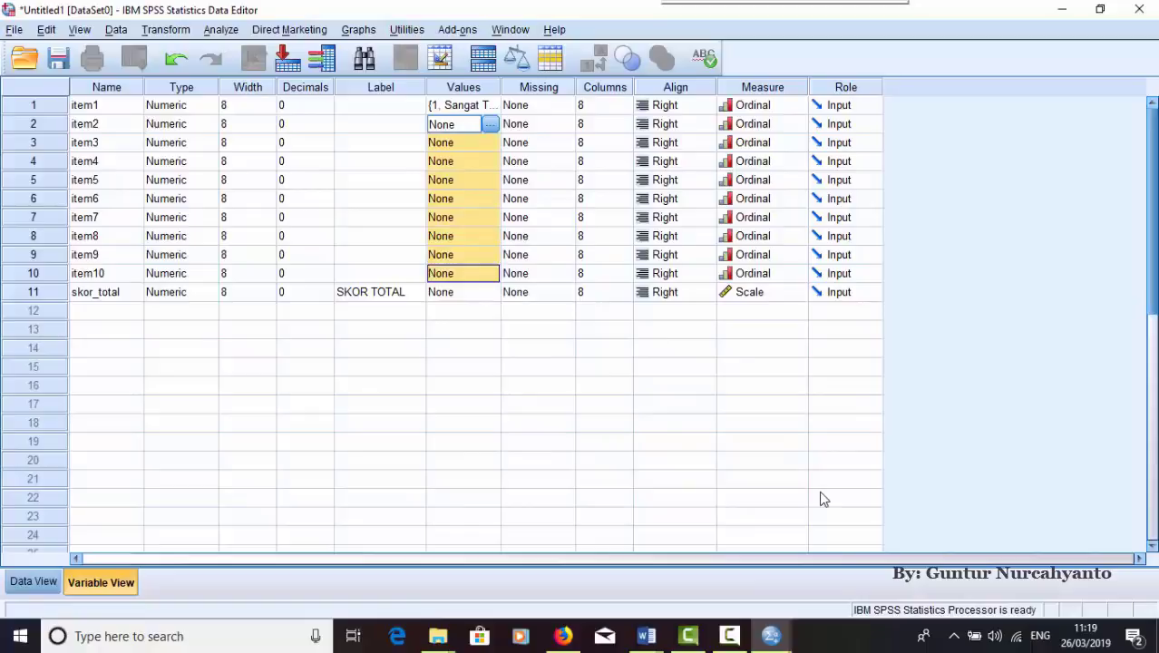
key(Return)
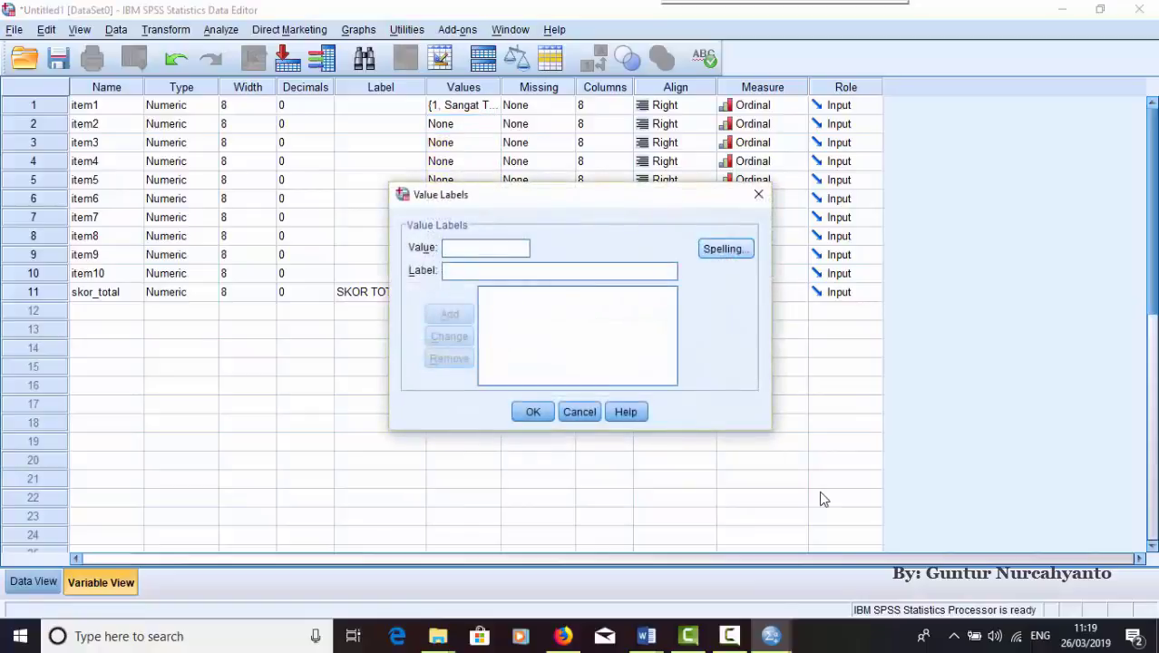
key(Escape)
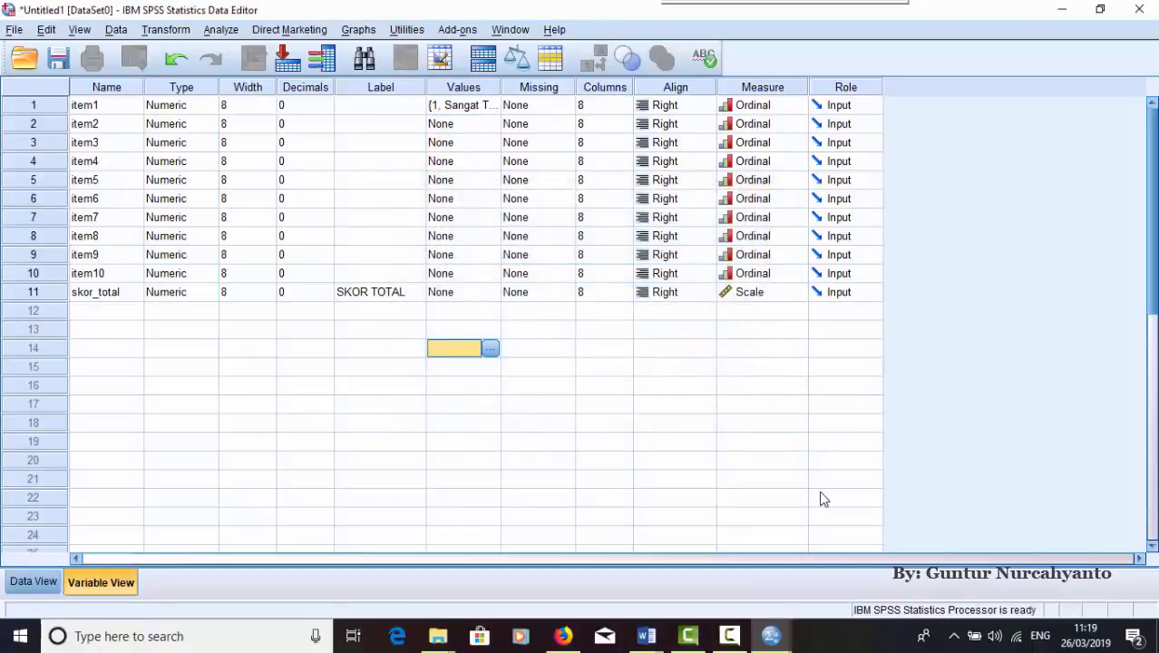
- Paste the copied value labels onto the variables item2 through item10
key(Up)
key(Up)
key(Up)
key(Up)
key(Up)
key(Up)
key(Up)
key(Up)
key(Up)
key(Up)
key(Up)
key(Up)
key(shift+Down)
key(shift+Down)
key(shift+Down)
key(shift+Down)
key(shift+Down)
key(shift+Down)
key(shift+Down)
key(shift+Down)
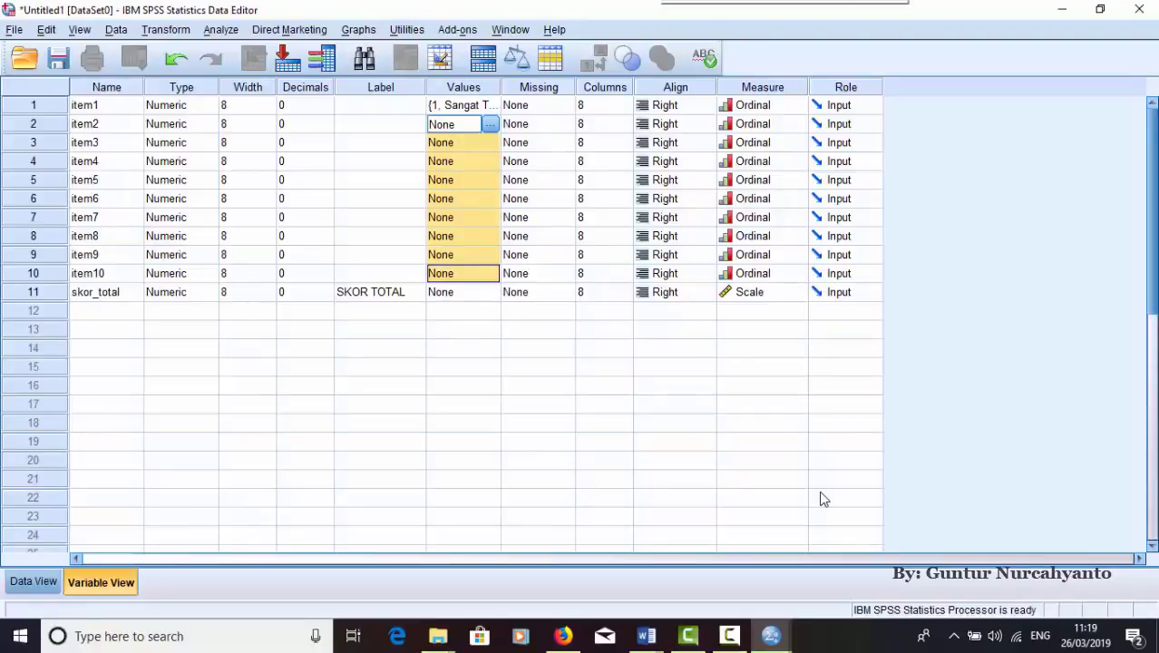
key(shift+F10)
key(Down)
key(Down)
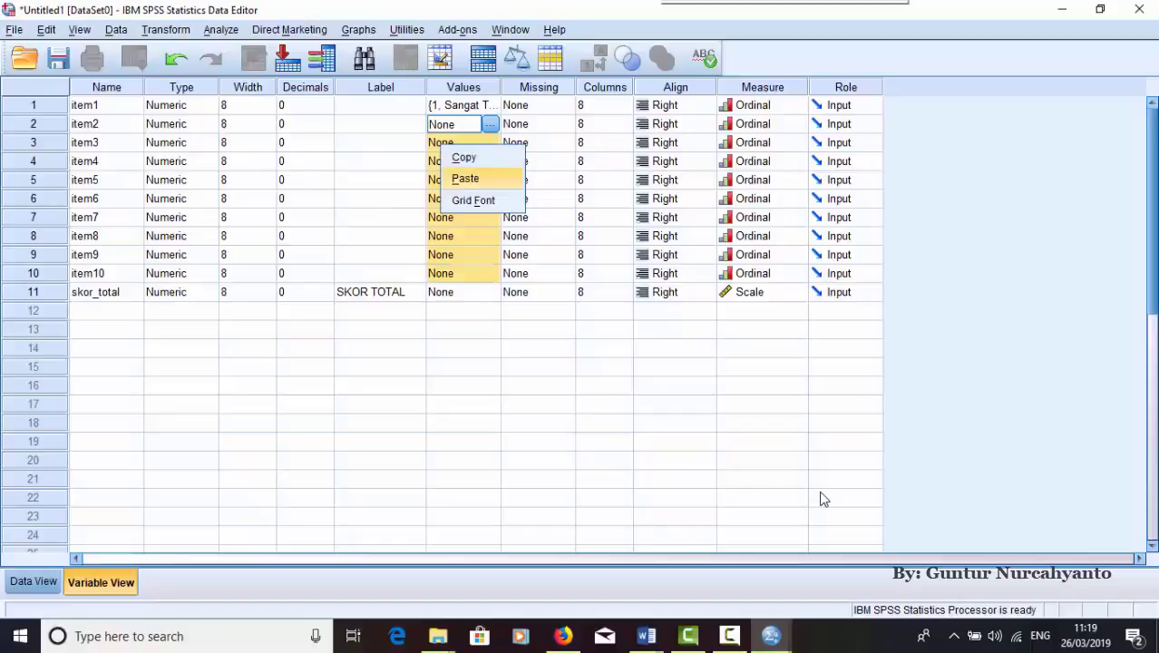
key(Return)
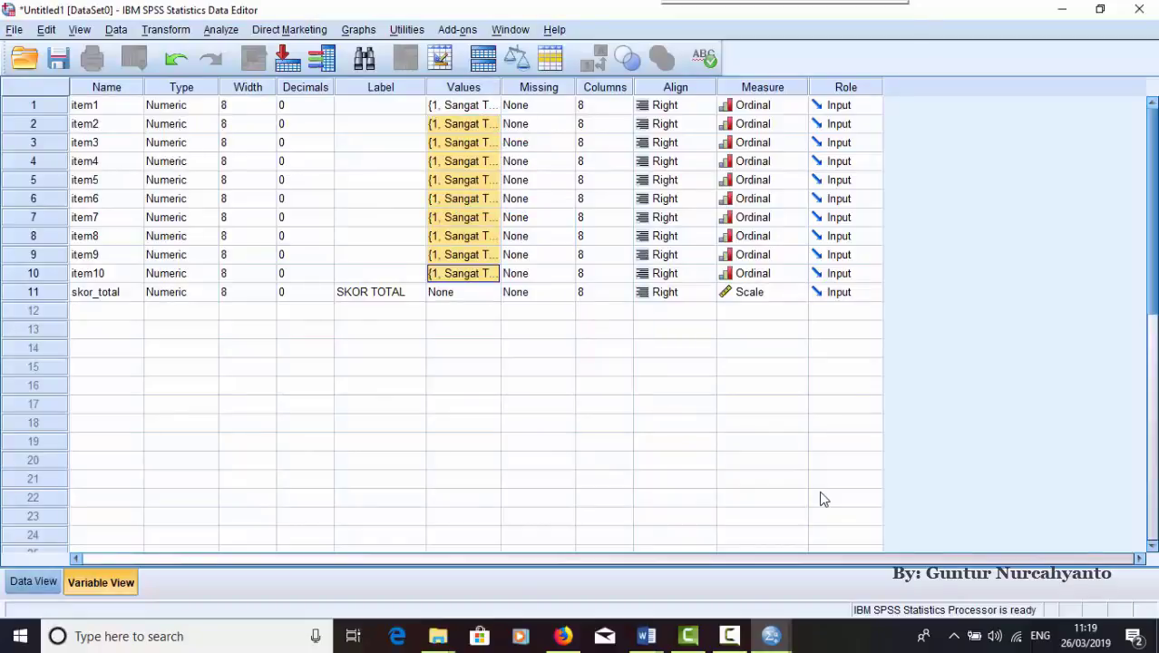
- Show the dataset's empty data grid and switch to the Word document containing the Latihan Soal 2 score table
key(ctrl+t)
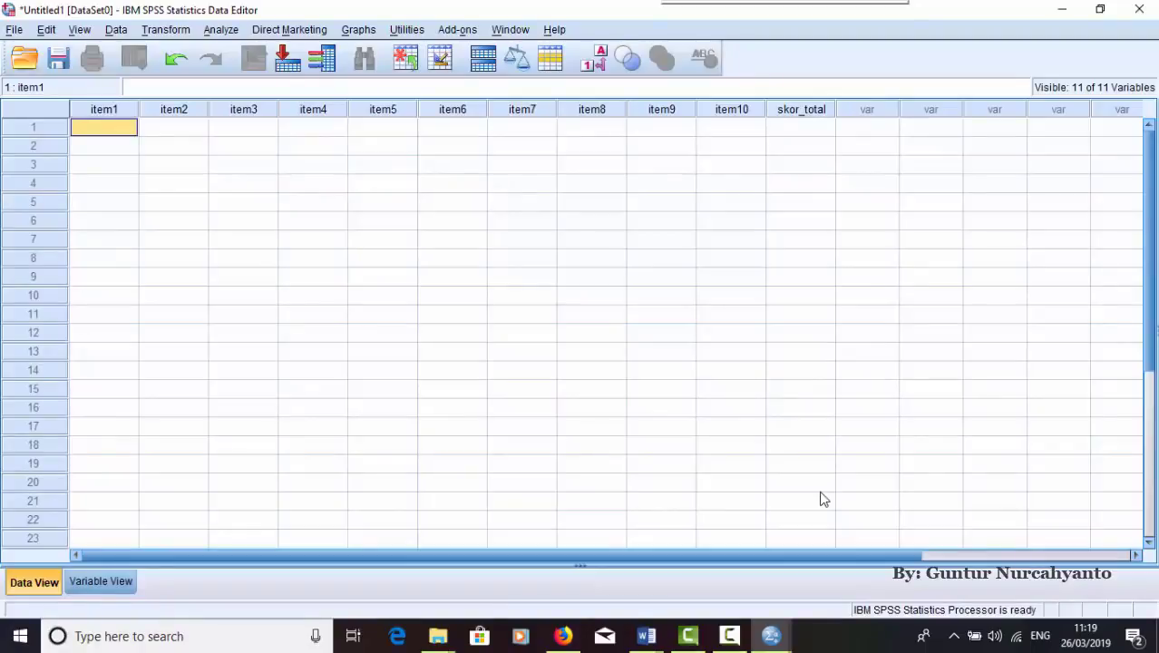
key(super+7)
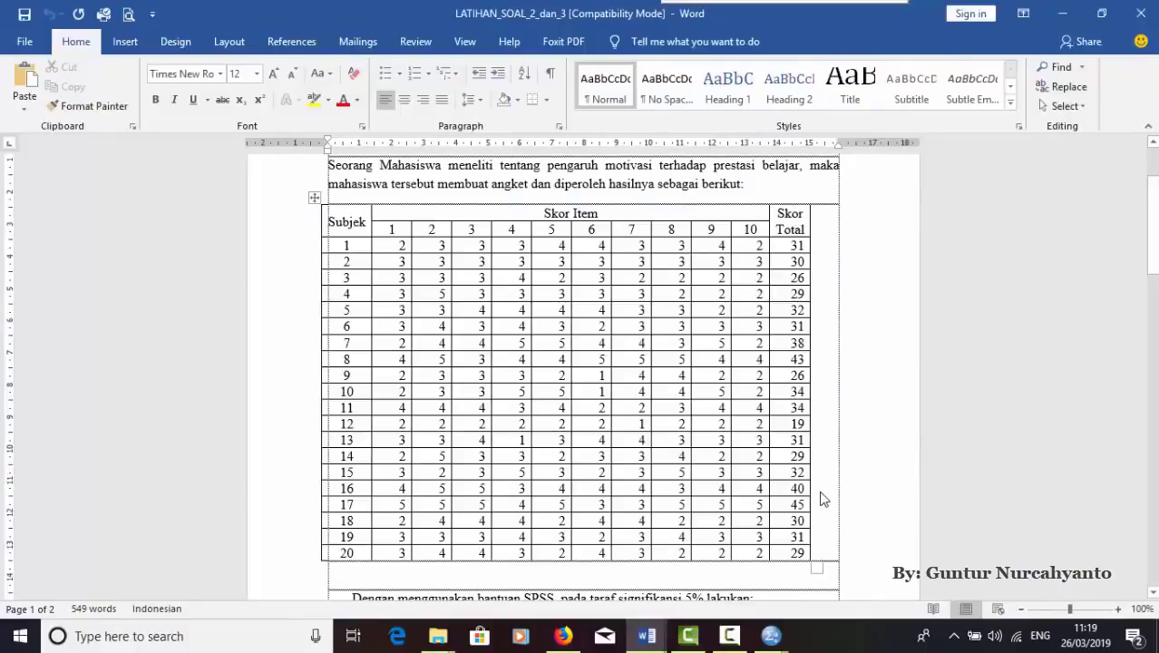
scroll(822, 499, up, 2)
scroll(823, 499, down, 3)
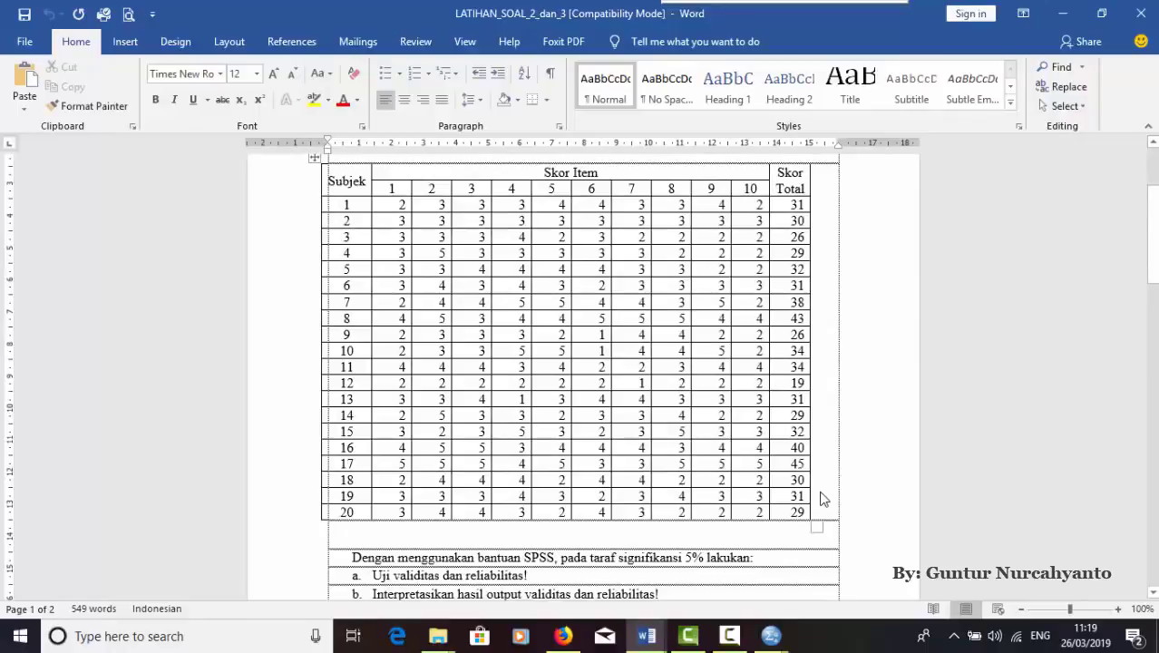
scroll(823, 499, up, 2)
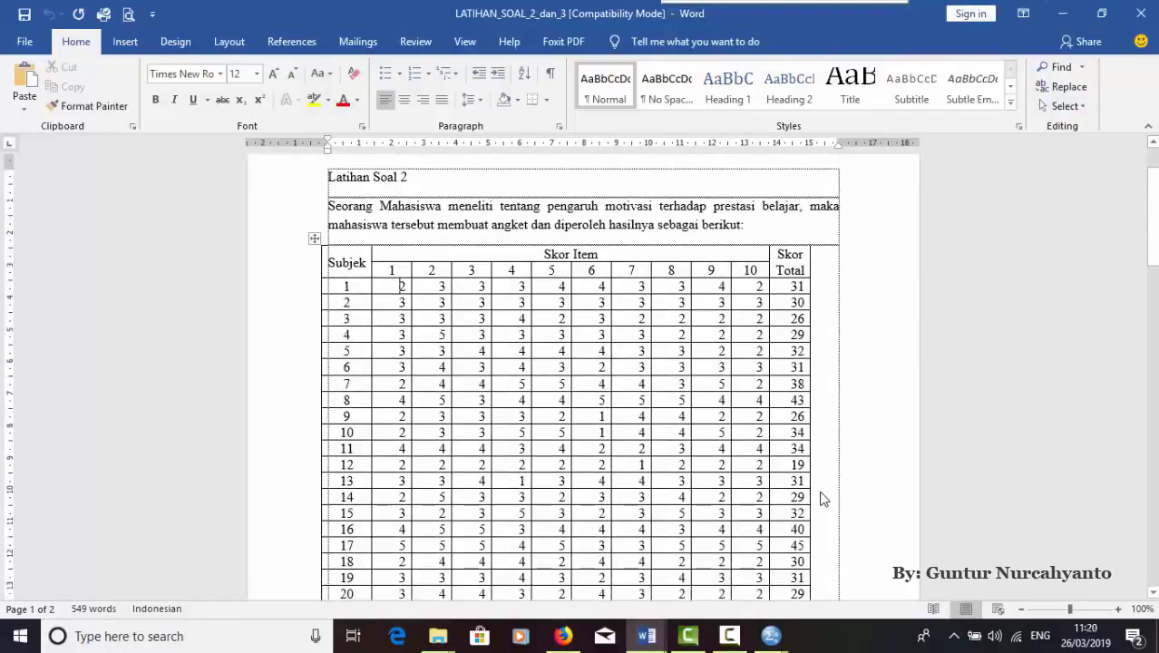
- Copy the scores of items 1 to 10 for all 20 subjects from the Word table, excluding the total score column
key(shift+Right)
key(shift+Right)
key(shift+Right)
key(shift+Right)
key(shift+Right)
key(shift+Right)
key(shift+Right)
key(shift+Right)
key(shift+Right)
key(shift+Down)
key(shift+Down)
key(shift+Down)
key(shift+Down)
key(shift+Down)
key(shift+Down)
key(shift+Down)
key(shift+Down)
key(shift+Down)
key(shift+Down)
key(shift+Down)
key(shift+Down)
key(shift+Down)
key(shift+Down)
key(shift+Down)
key(shift+Down)
key(shift+Down)
key(shift+Down)
key(shift+Down)
key(ctrl+c)
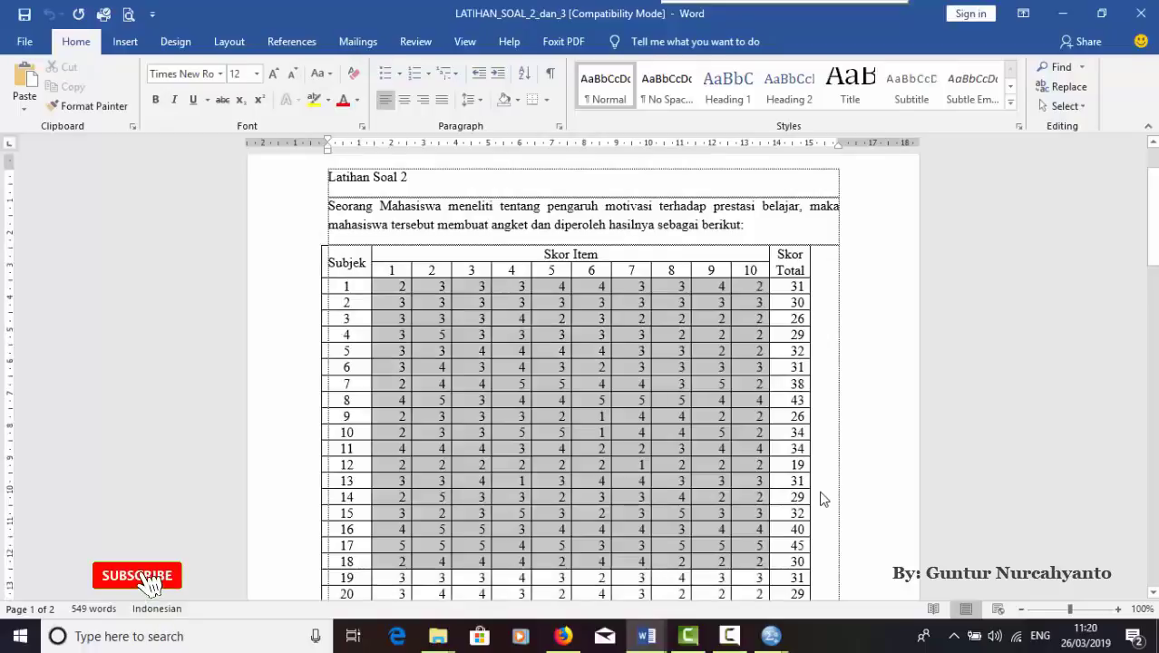
scroll(823, 499, down, 1)
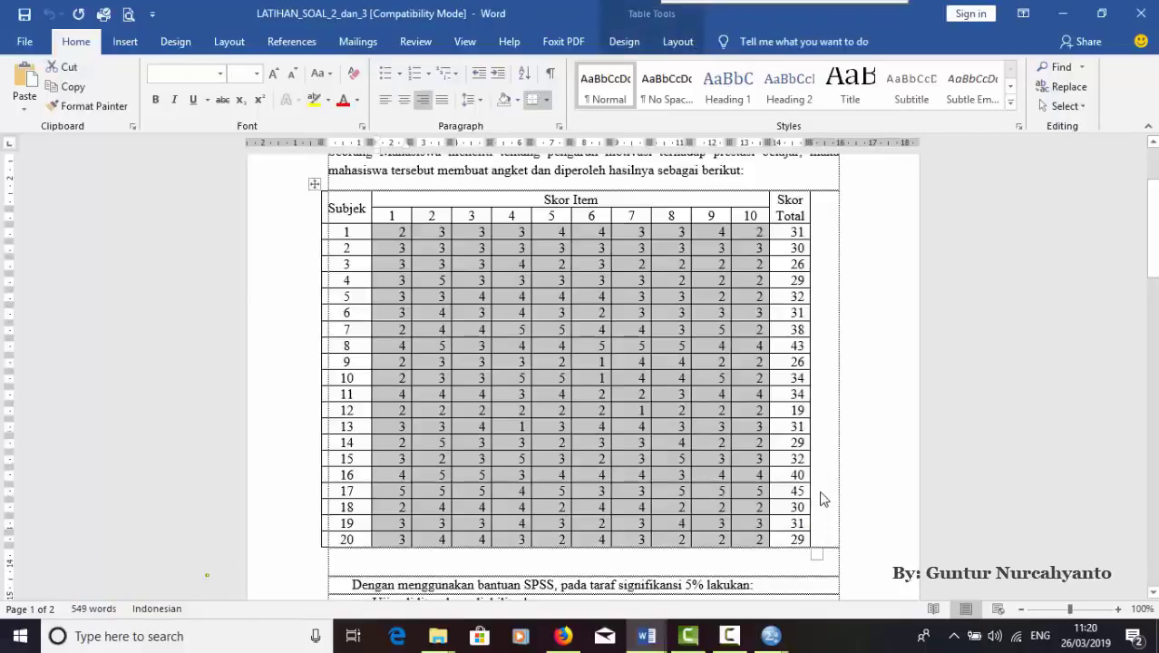
right_click(823, 499)
key(Up)
key(Up)
key(Up)
key(Up)
key(Up)
key(Up)
key(Up)
key(Up)
key(Up)
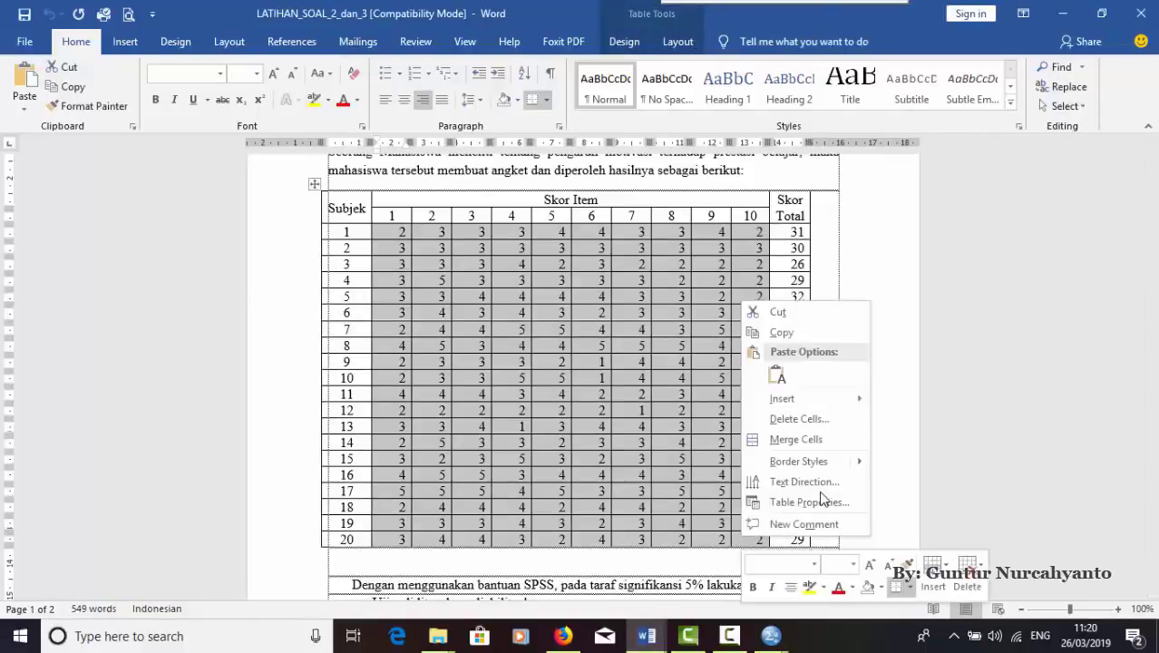
key(Return)
- Launch Excel and create a blank workbook
key(super)
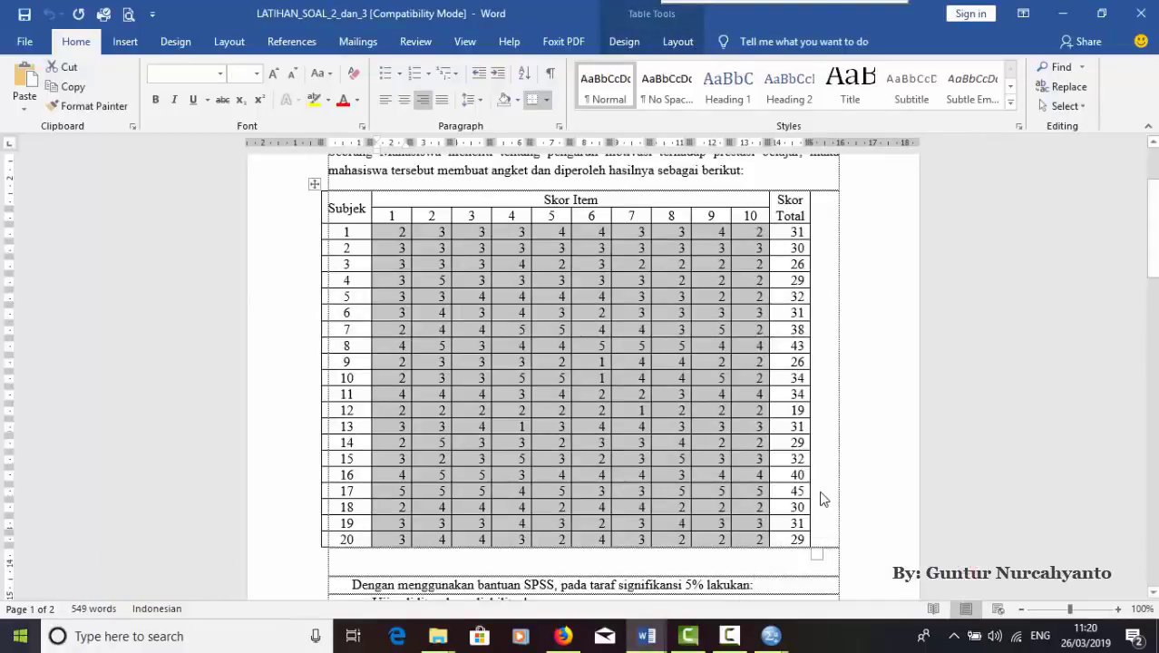
key(Down)
key(Down)
key(Down)
key(Down)
key(Down)
key(Down)
key(Down)
key(Down)
key(Down)
key(Down)
key(Down)
key(Down)
key(Down)
key(Down)
key(Down)
key(Down)
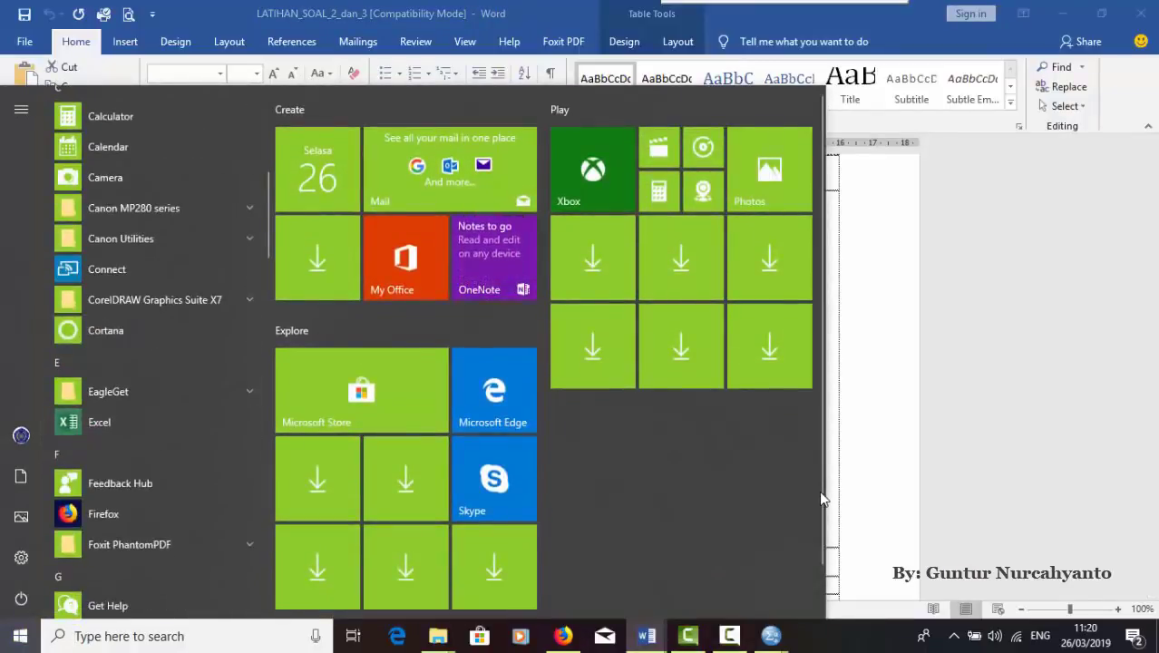
key(Down)
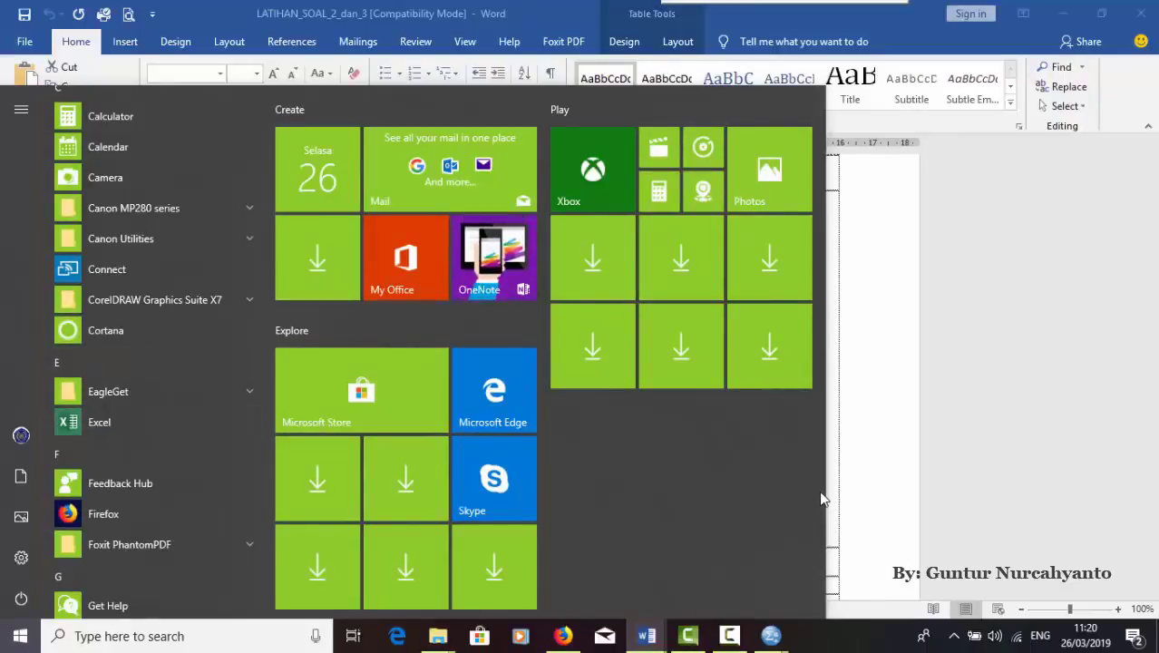
key(Escape)
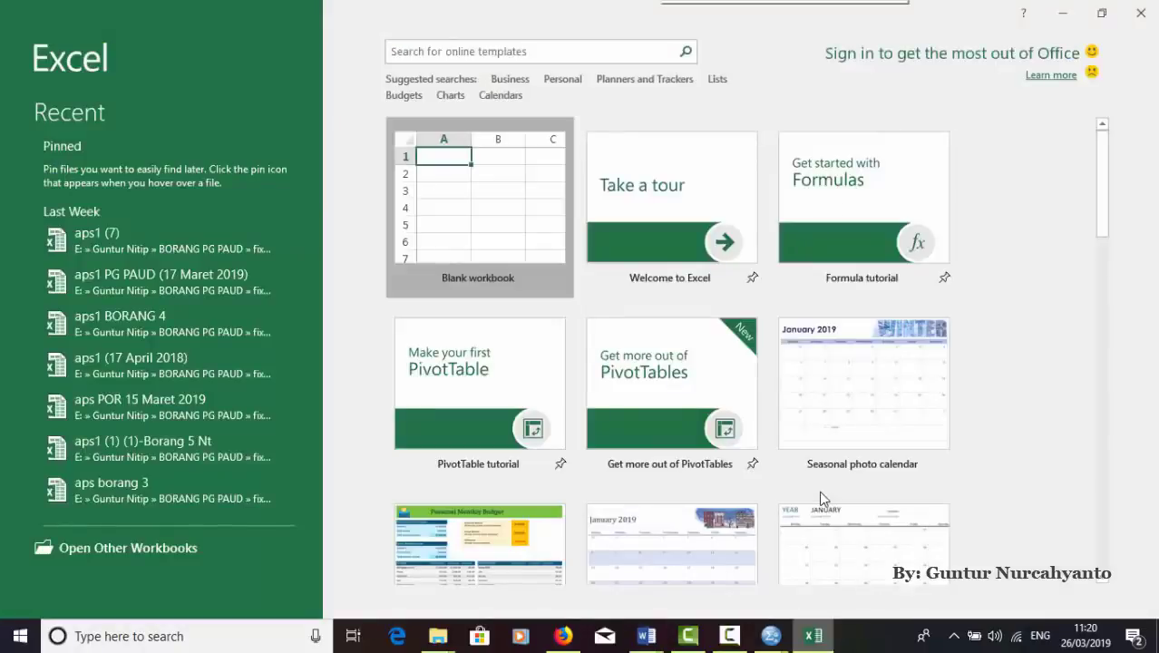
key(Return)
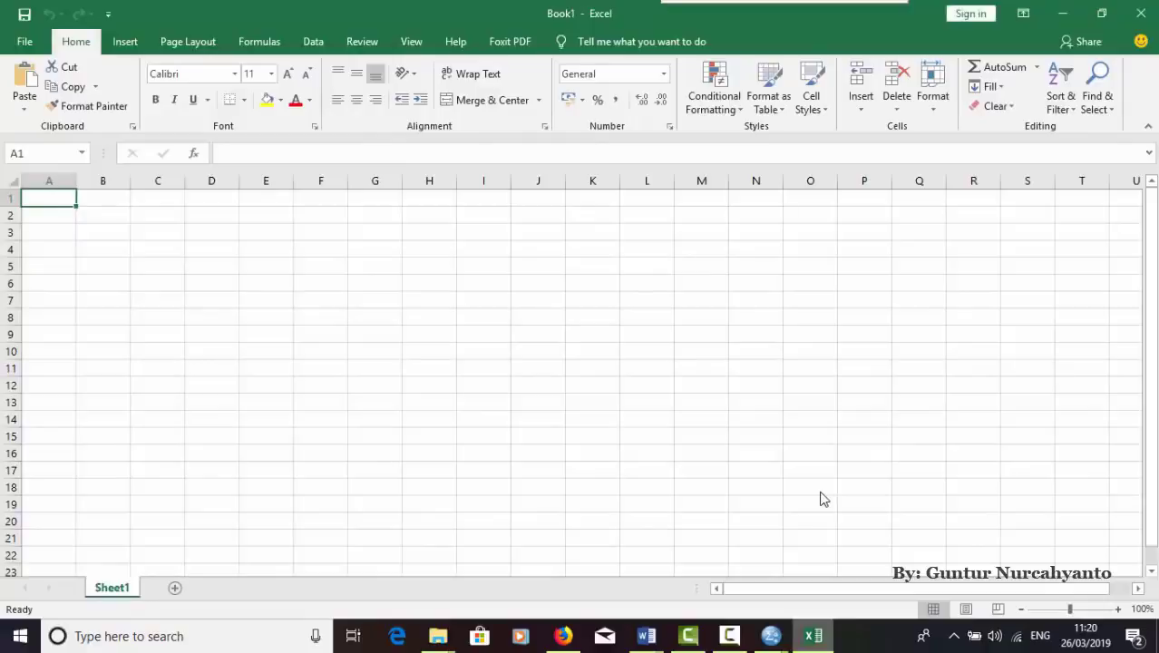
- Paste the copied item scores into Sheet1 starting at cell A1
key(shift+F10)
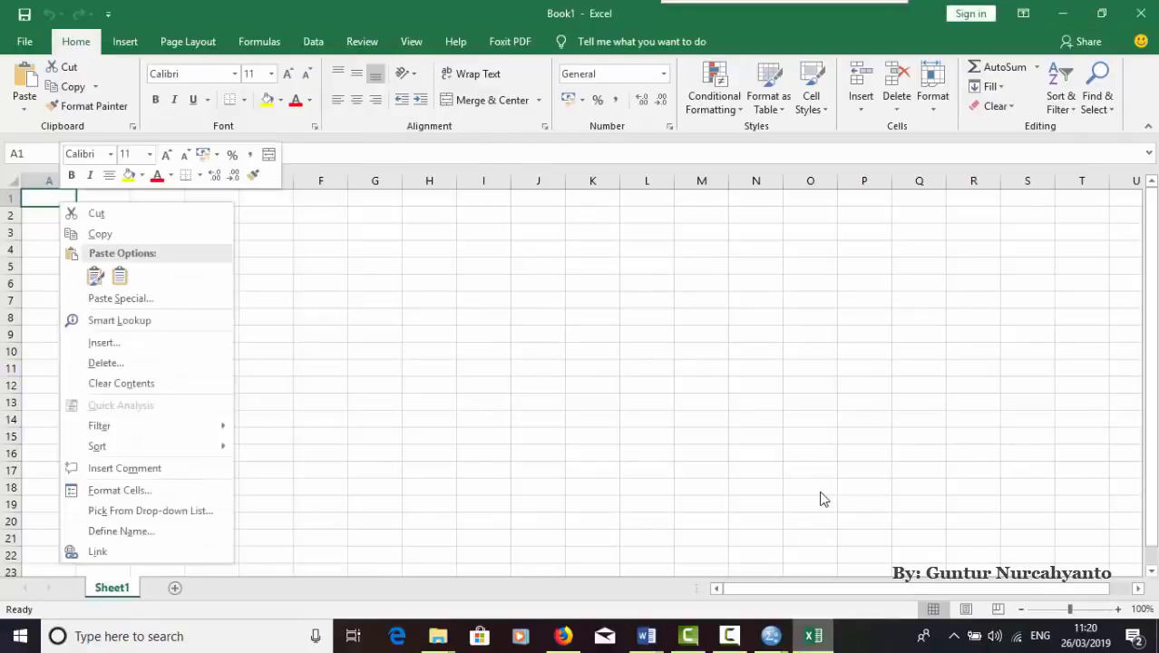
key(Down)
key(Down)
key(Escape)
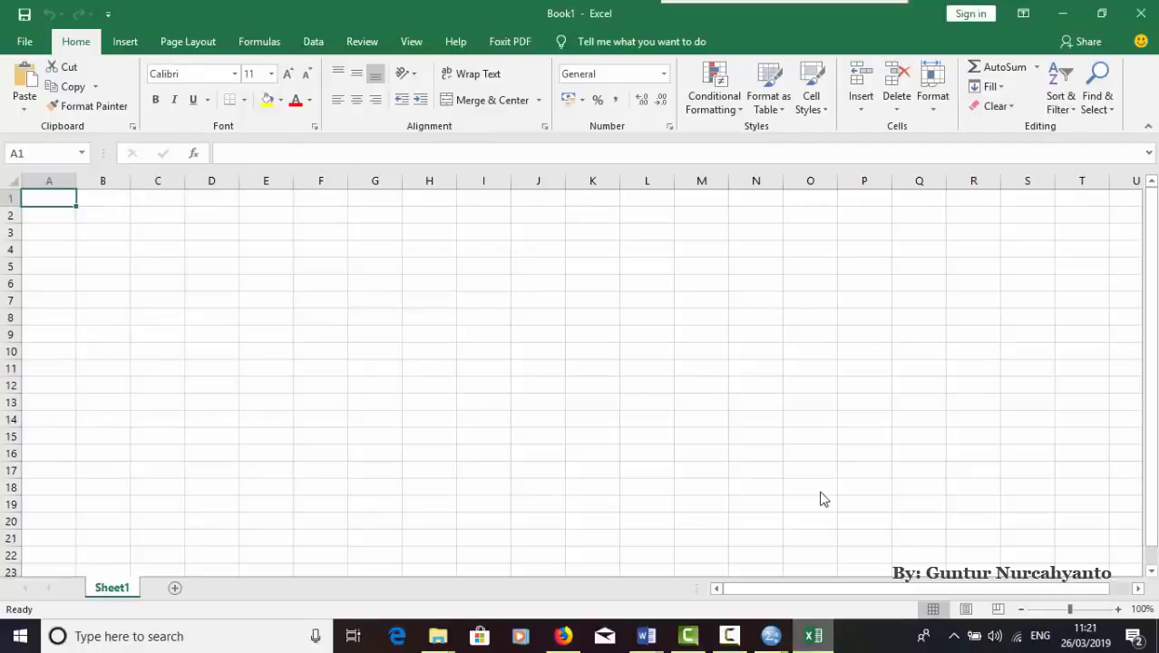
text(2)
key(ctrl+v)
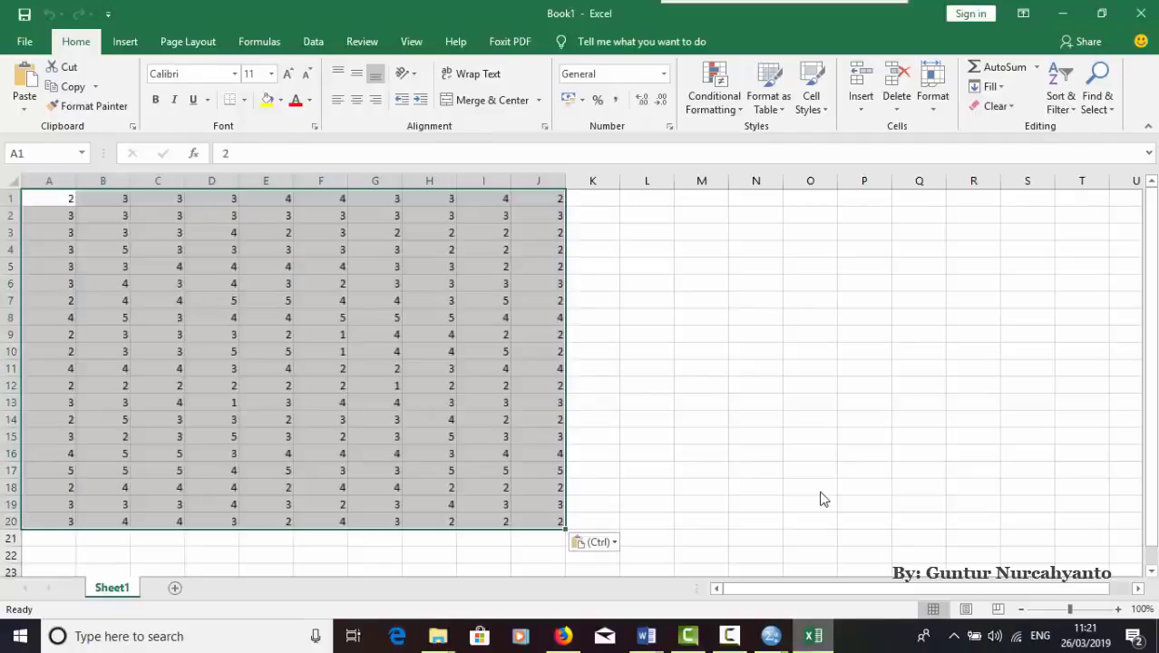
- Total the first subject's ten item scores in cell K1 with AutoSum over A1:J1
key(ctrl+Right)
key(Right)
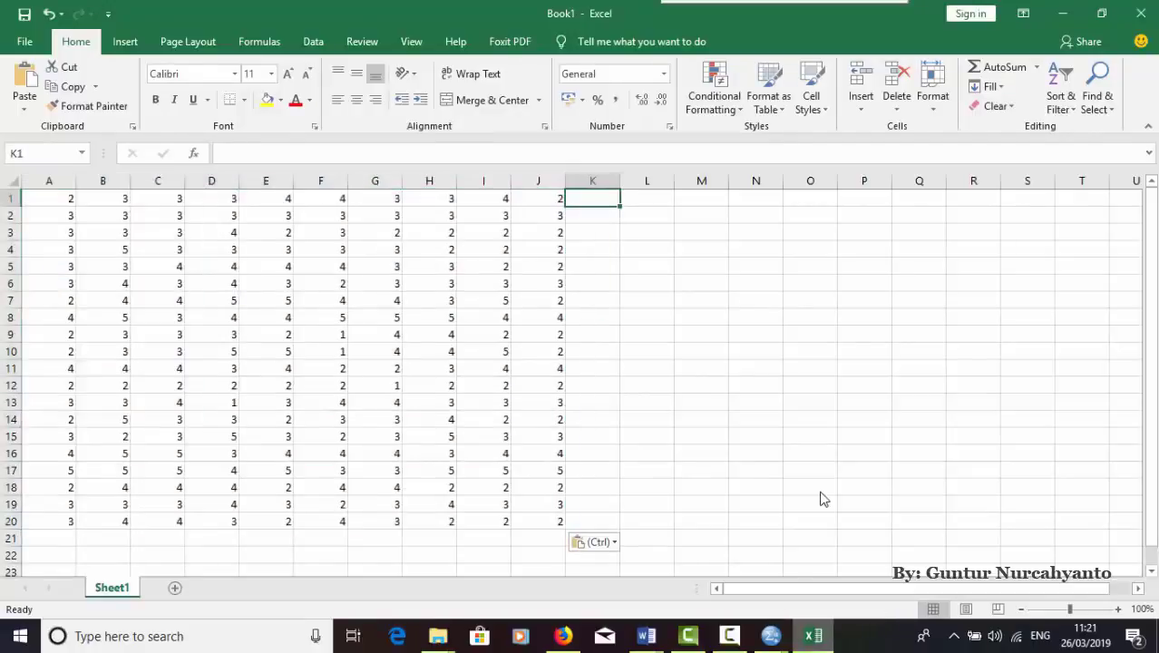
key(Home)
key(shift+Right)
key(shift+Right)
key(shift+Right)
key(shift+Right)
key(shift+Right)
key(shift+Right)
key(shift+Right)
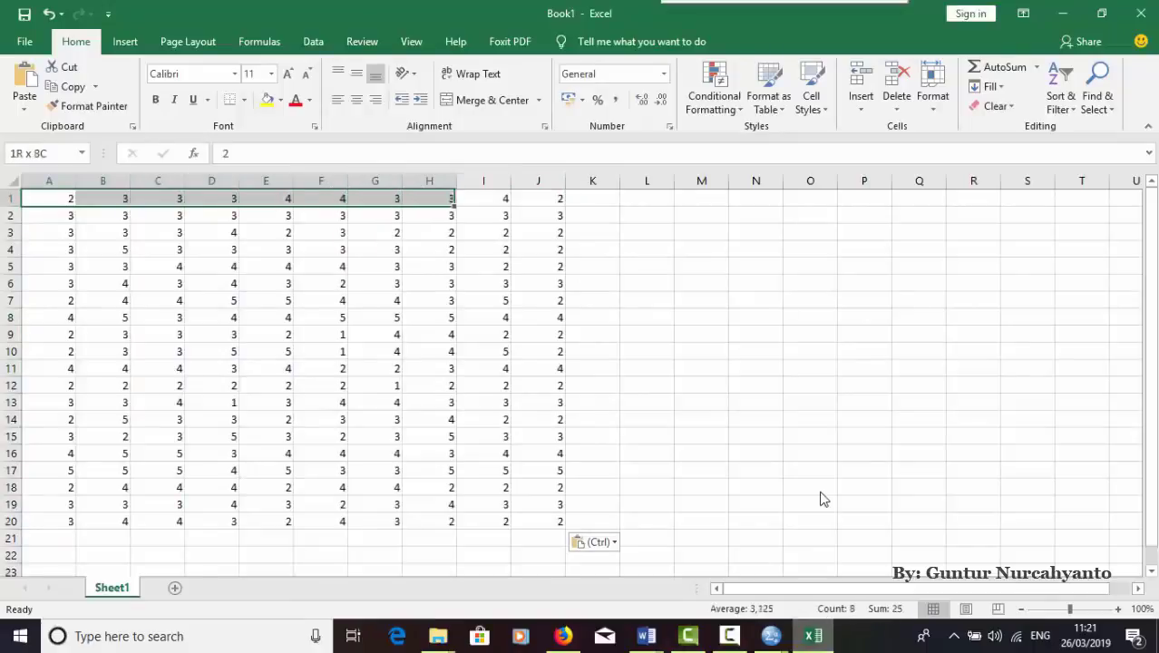
key(shift+Right)
key(shift+Right)
key(shift+Right)
key(F6)
key(Left)
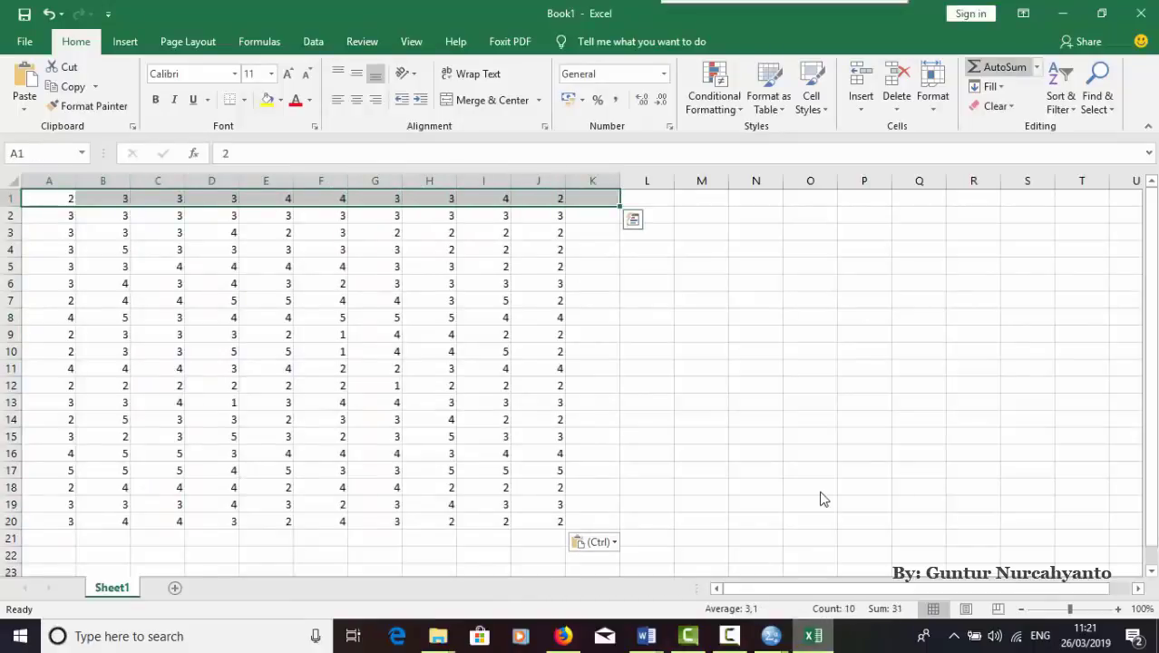
key(Return)
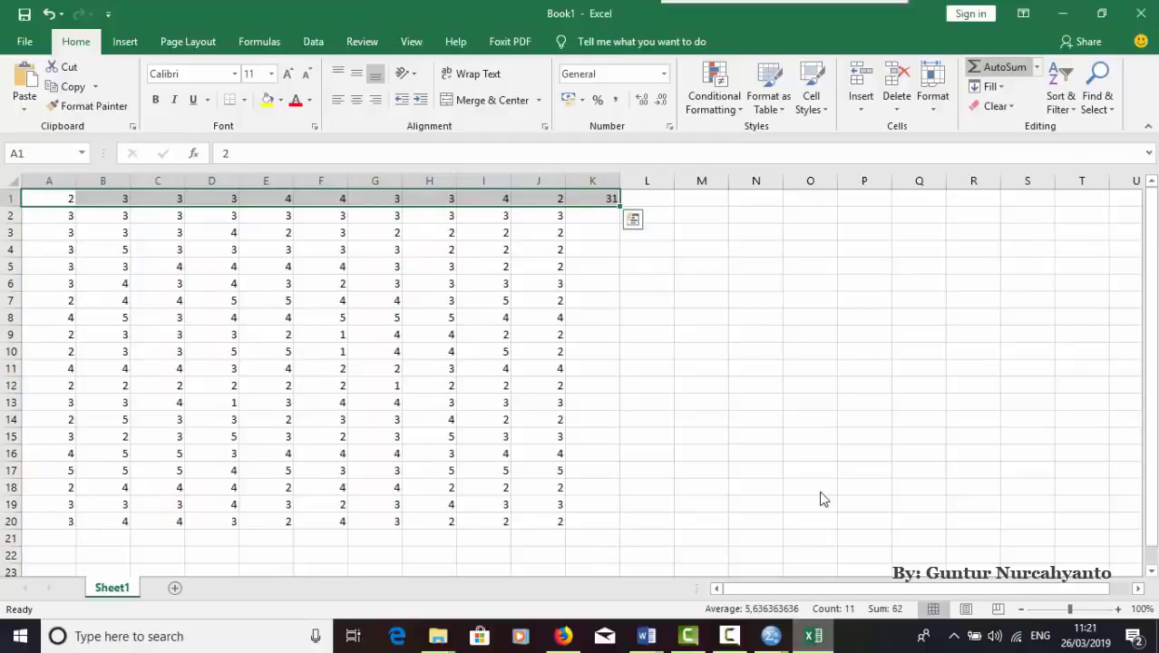
- Inspect the sum formula in K1 and compare its result with the first subject's total score in the Word table
key(ctrl+Right)
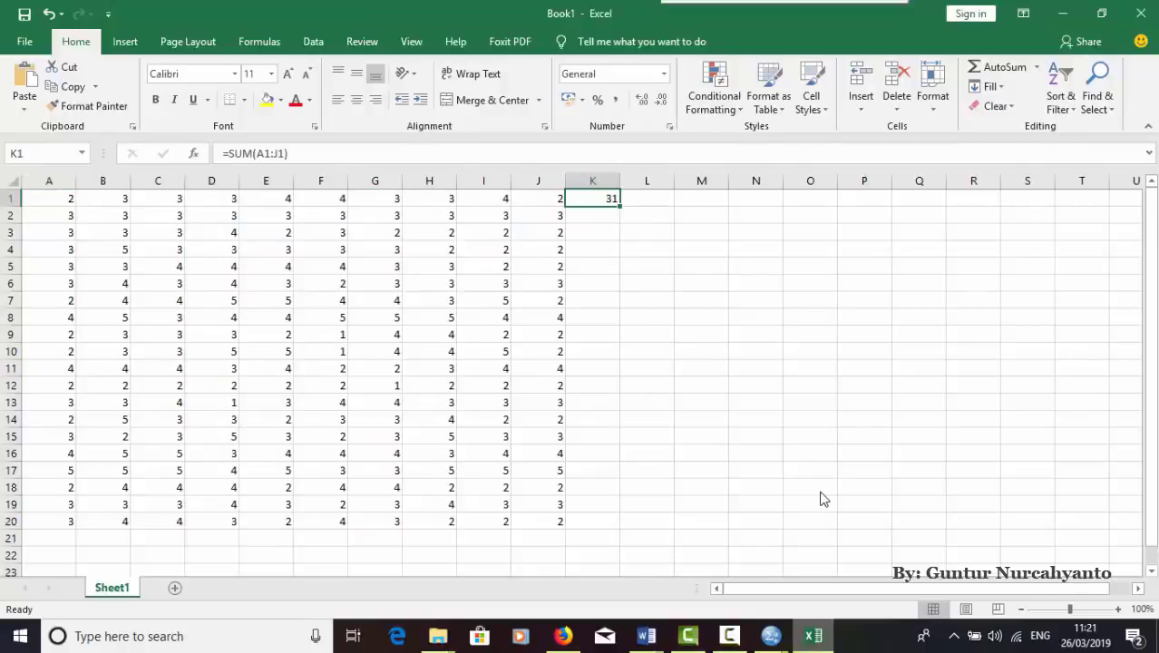
key(F2)
key(F2)
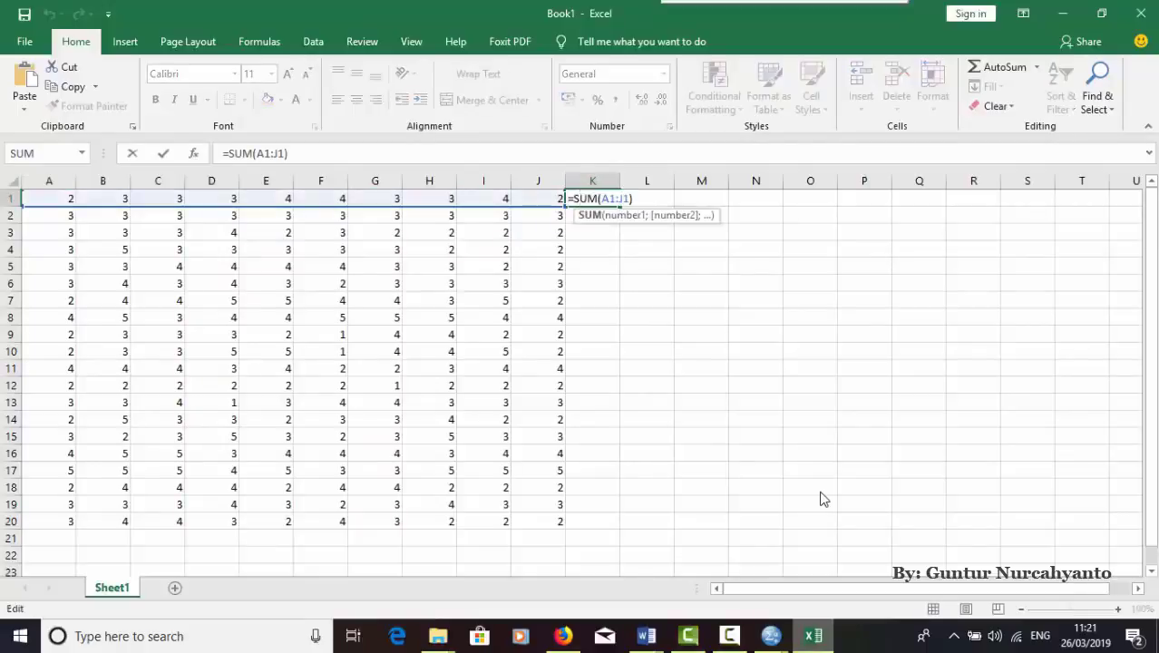
key(ctrl+Return)
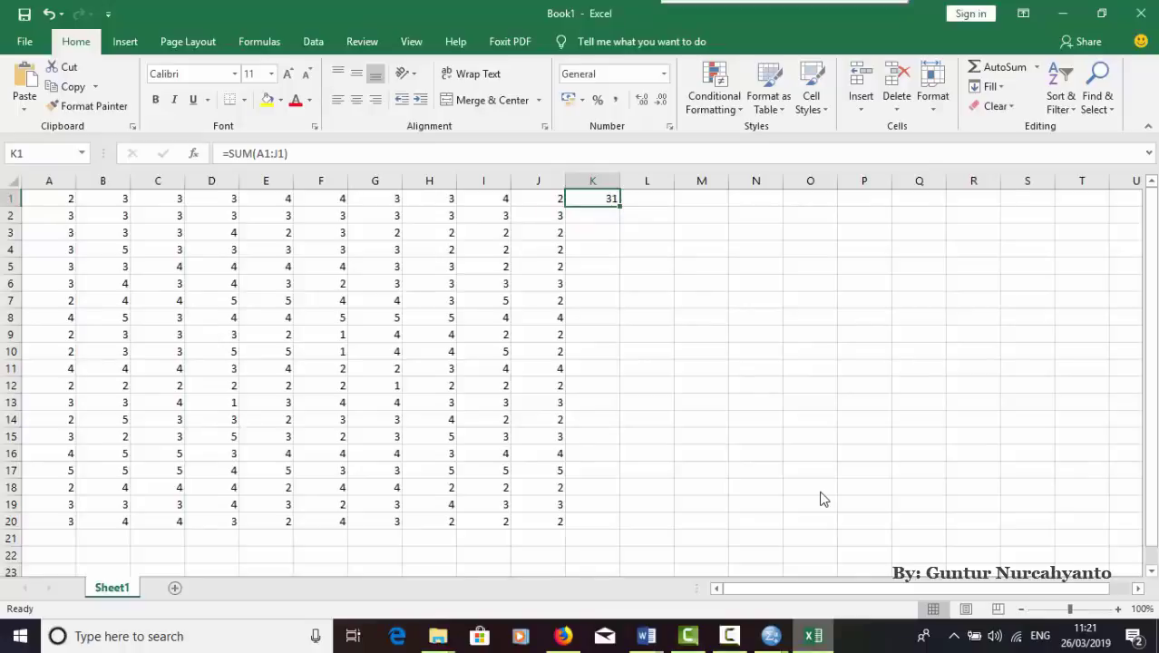
key(super+7)
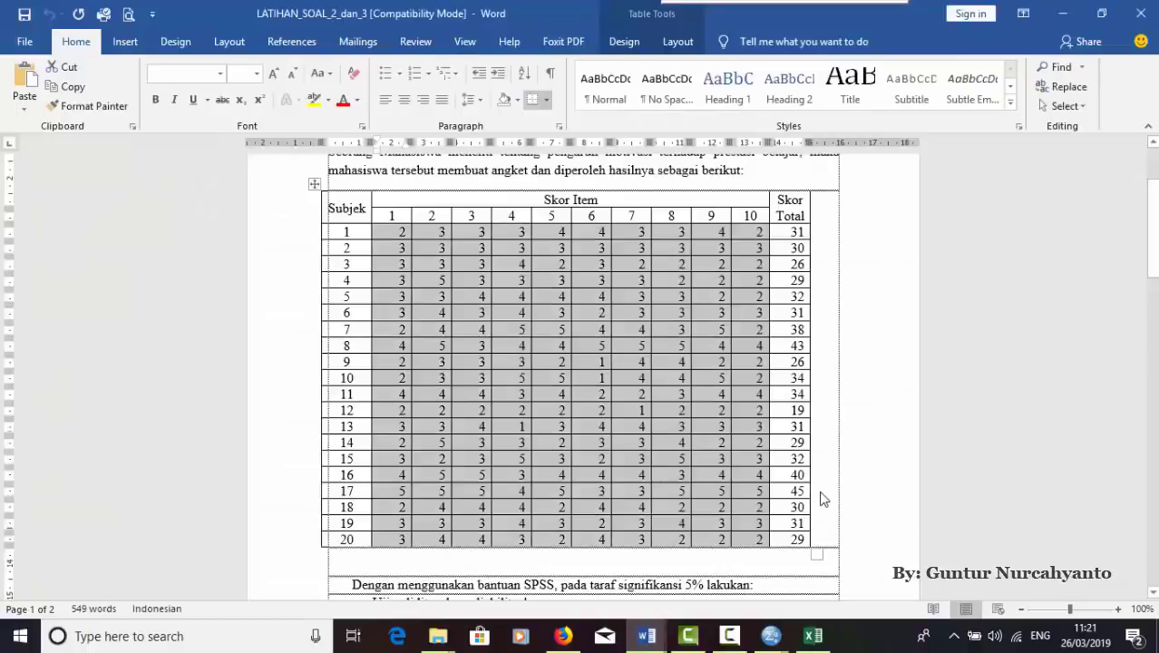
key(alt+Tab)
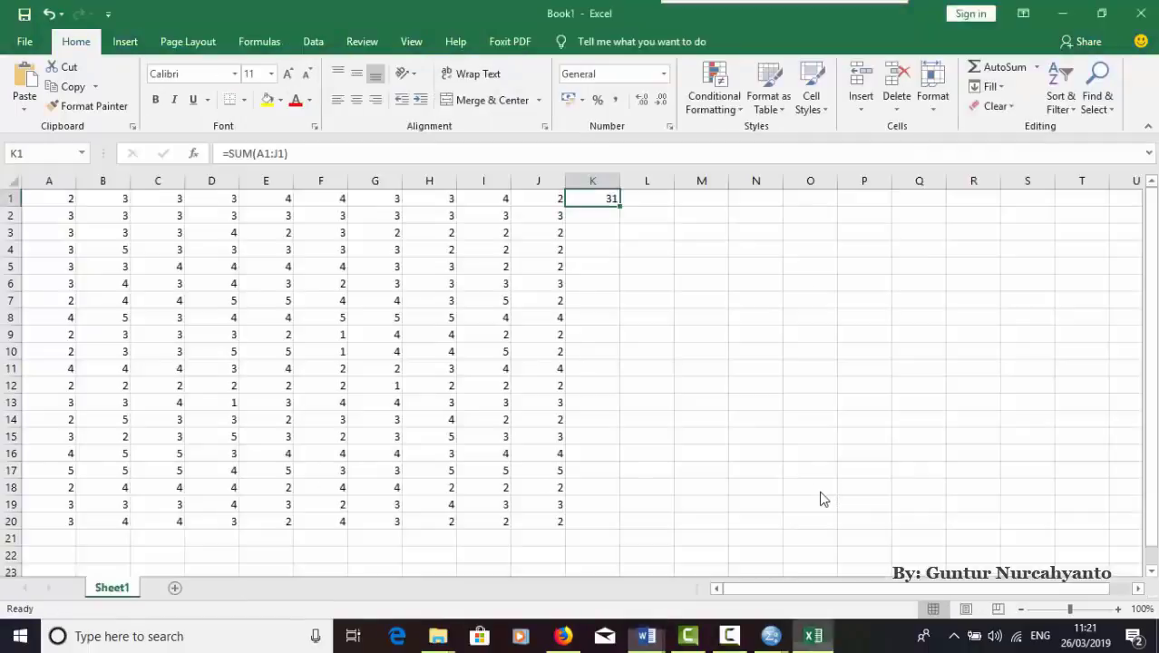
- Fill the sum formula from K1 down to K20 and check the formula copied into K2
key(ctrl+d)
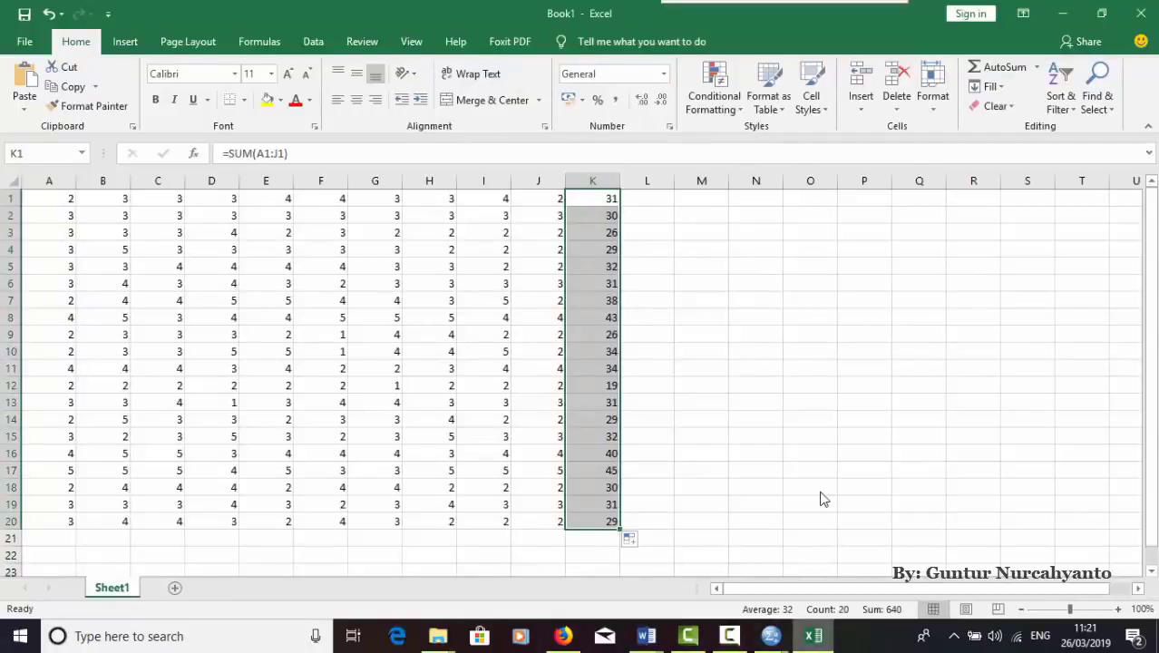
click(702, 418)
click(593, 198)
double_click(593, 215)
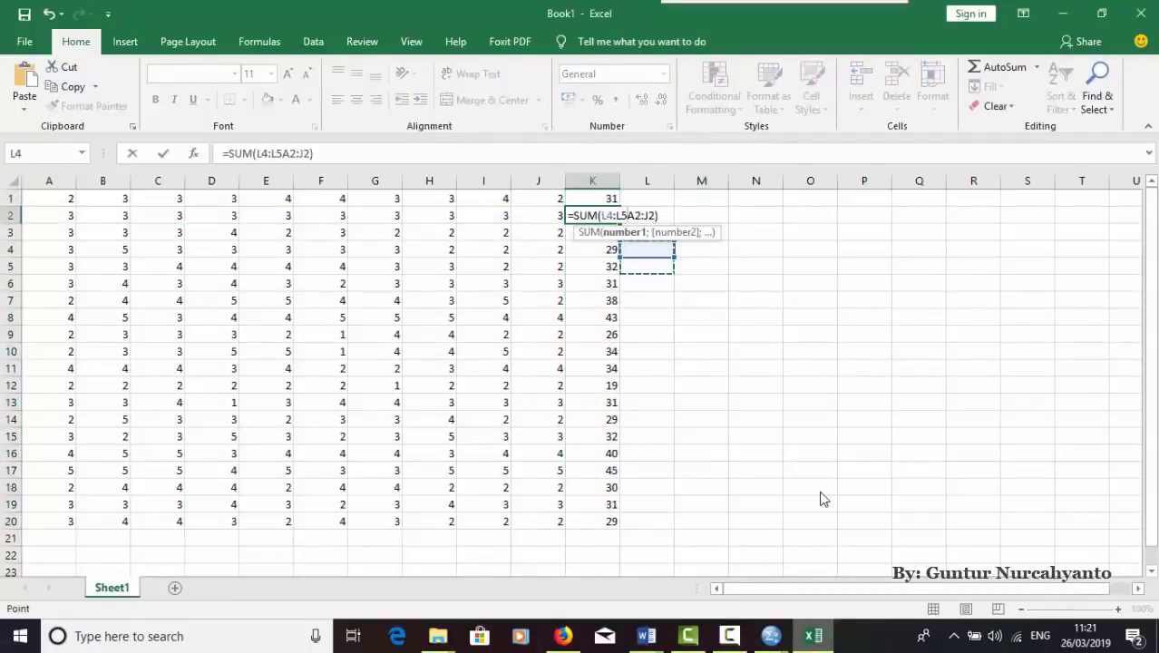
key(Escape)
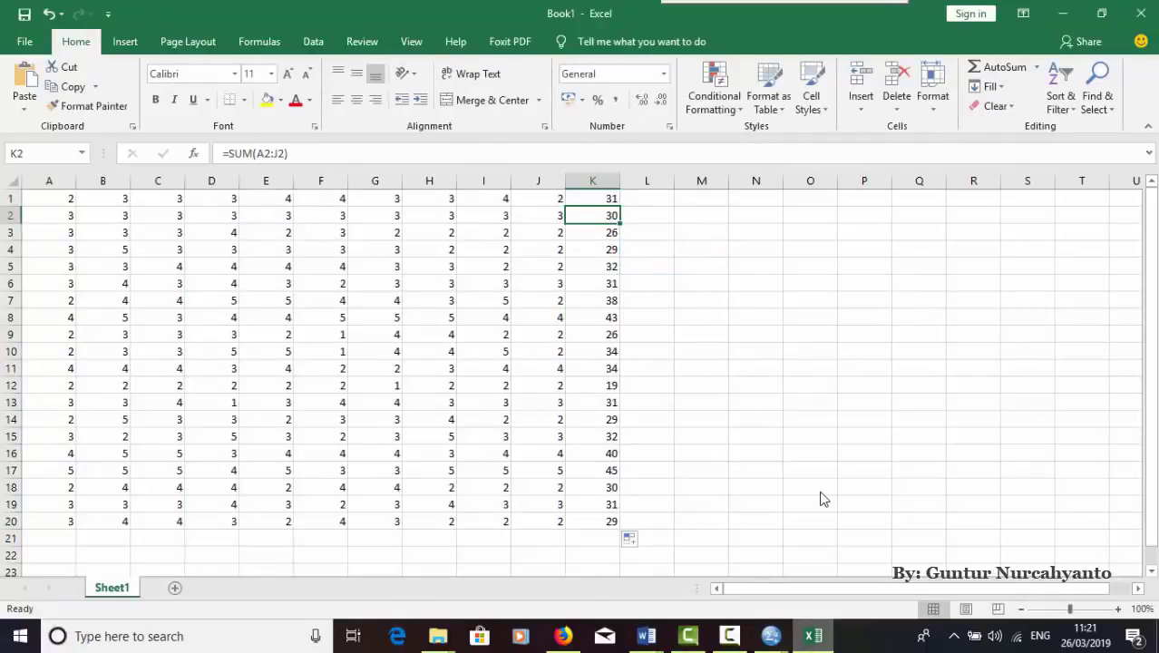
- Compare the totals in column K with the Skor Total column of the Word table, down to the last subject
mouse_move(646, 636)
click(557, 553)
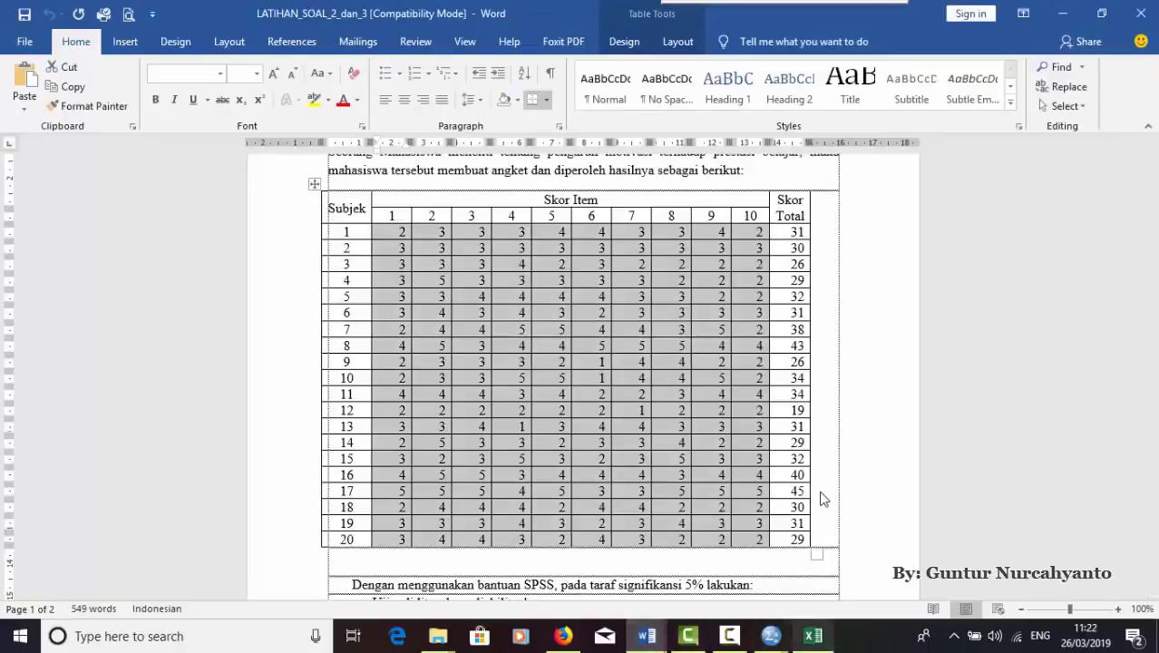
key(alt+Tab)
key(ctrl+Down)
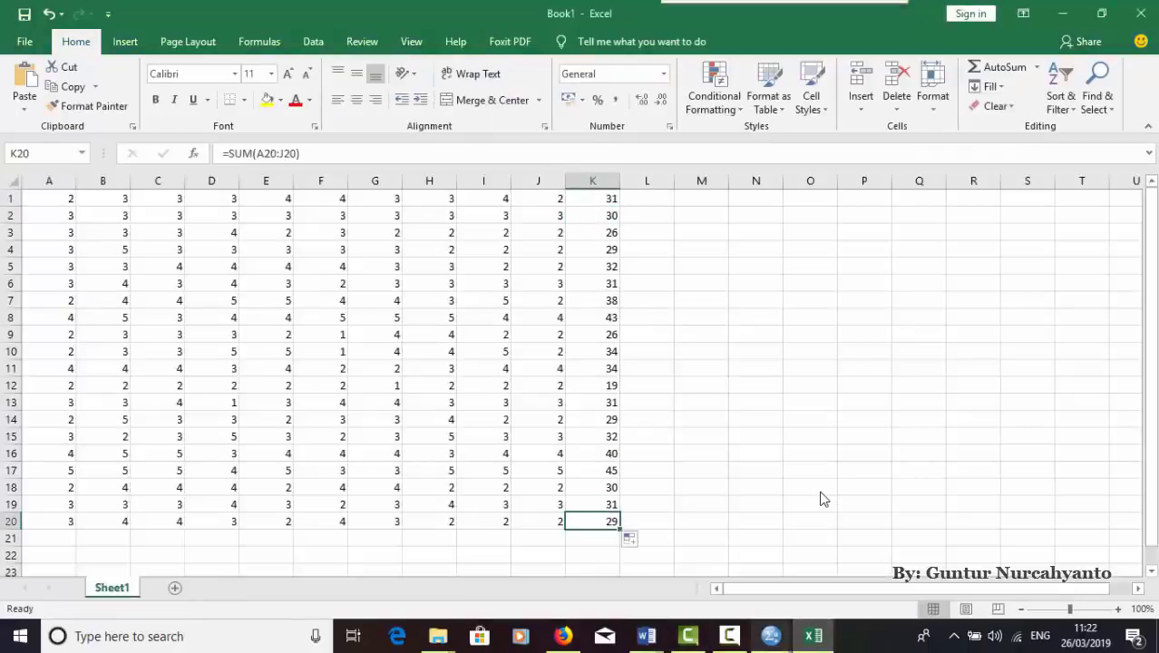
- Copy the range A1:K20 containing the item scores and totals
key(ctrl+Home)
key(ctrl+shift+End)
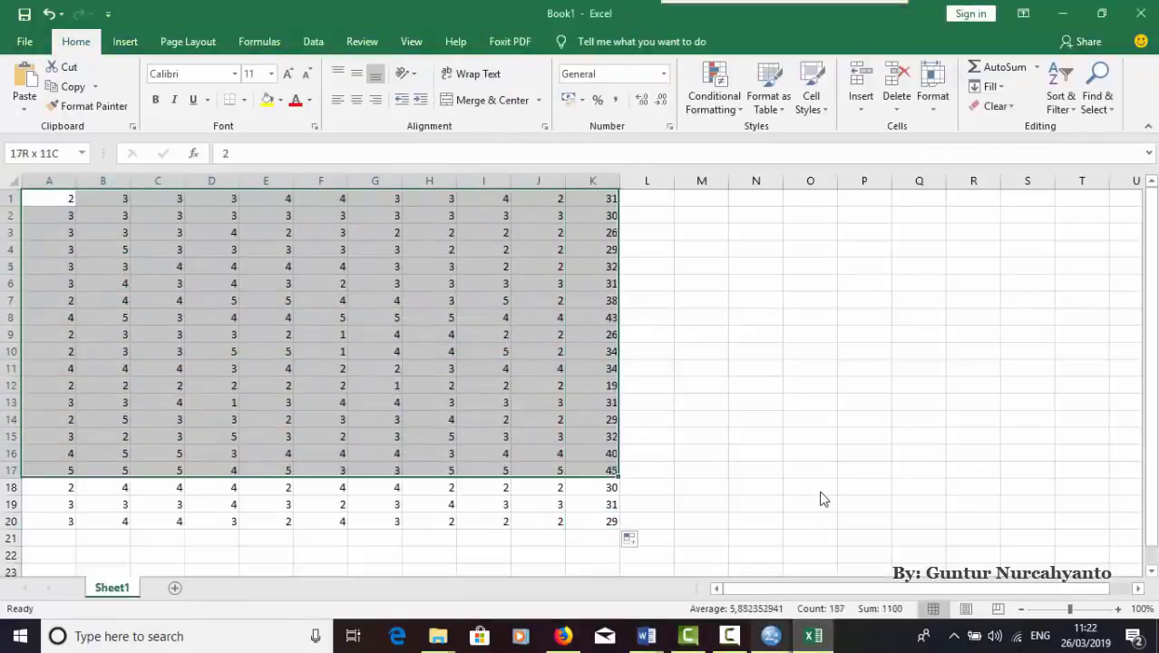
key(shift+F10)
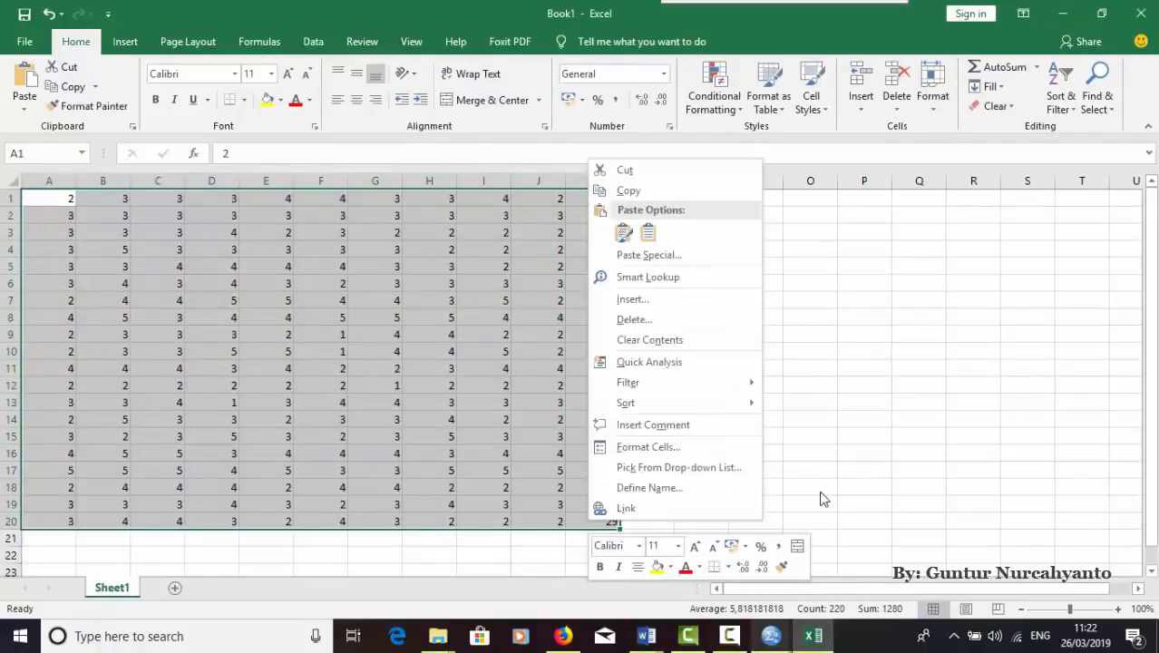
key(Down)
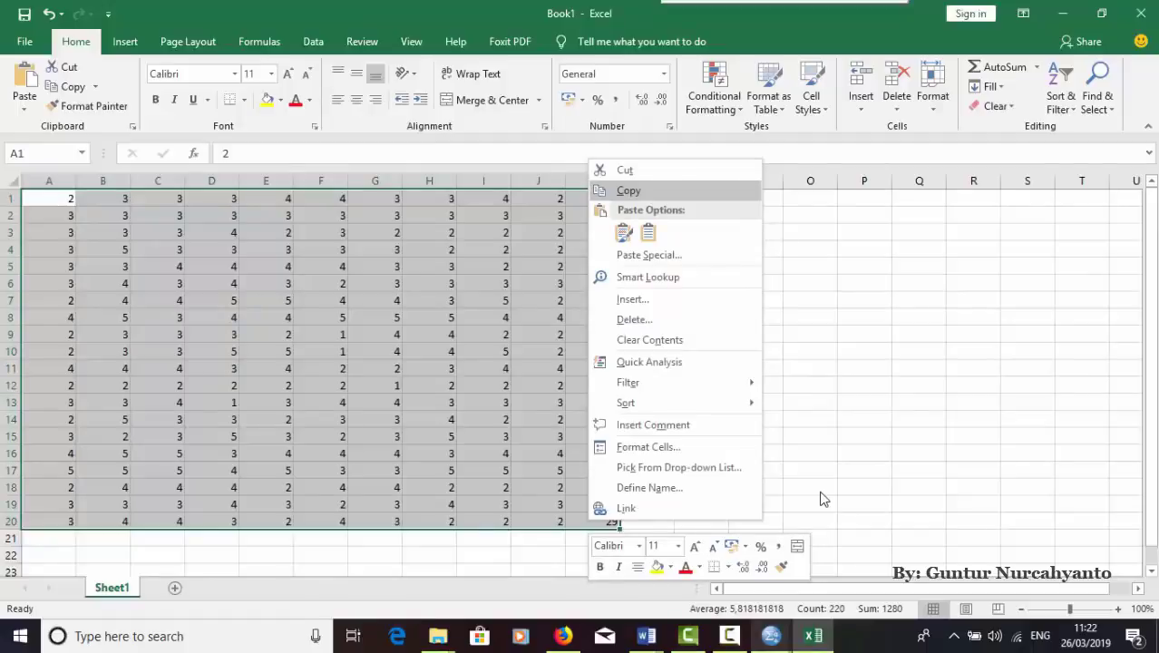
key(Return)
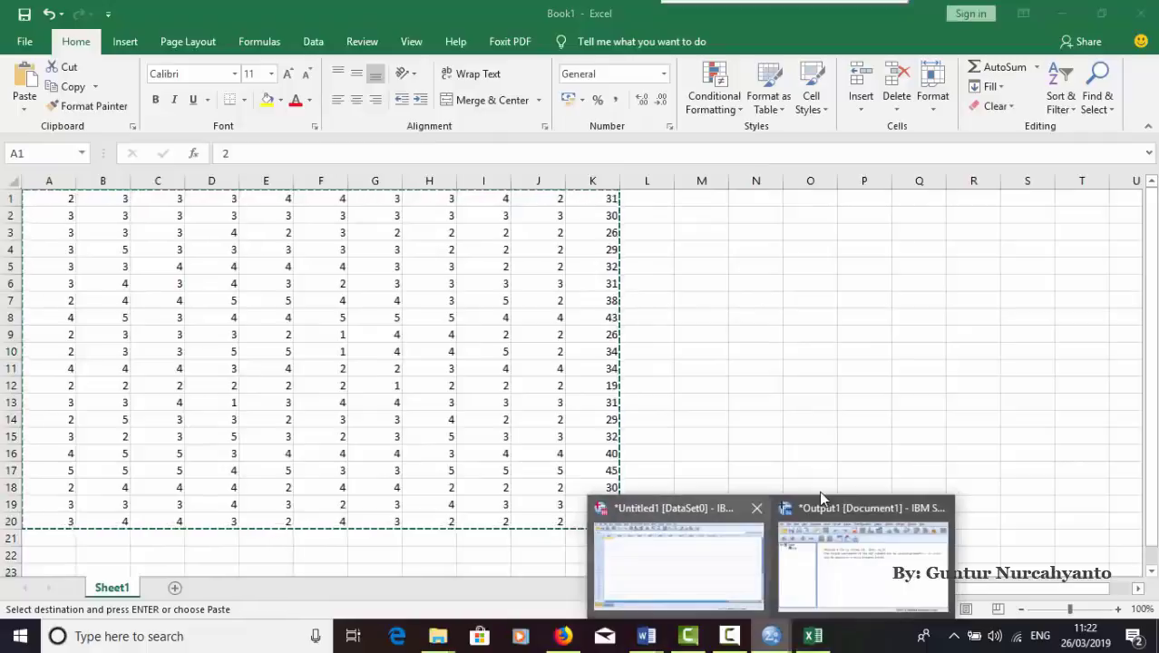
- Switch to the SPSS Data Editor and paste the copied scores starting at row 1 of item1
click(663, 545)
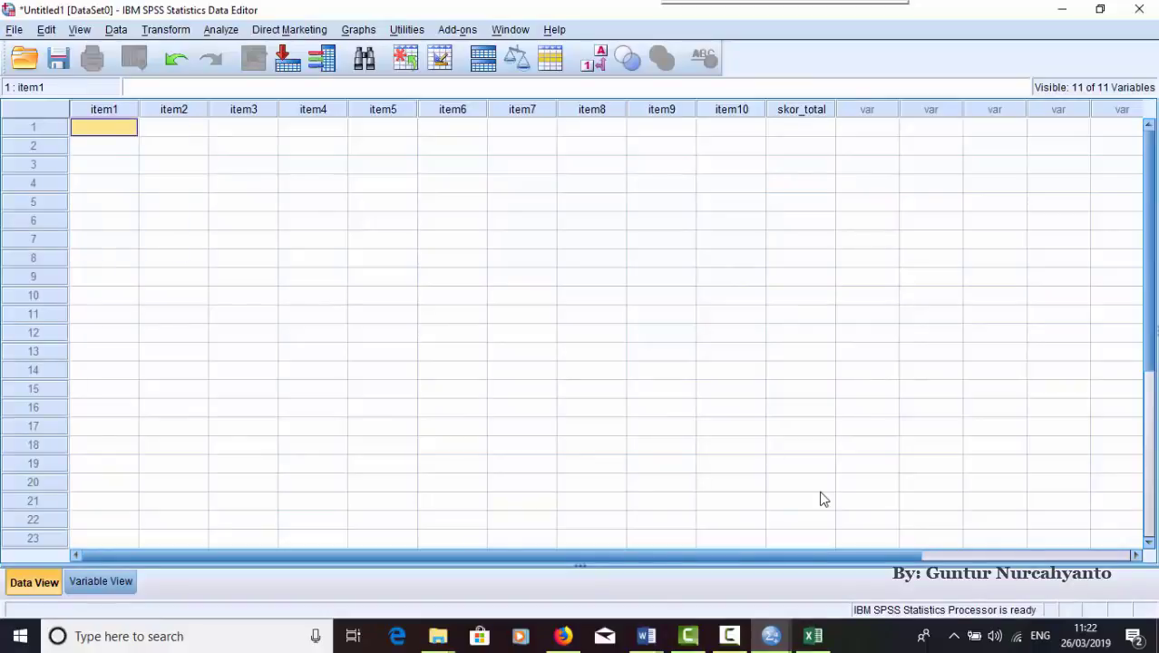
key(shift+F10)
key(Down)
key(Return)
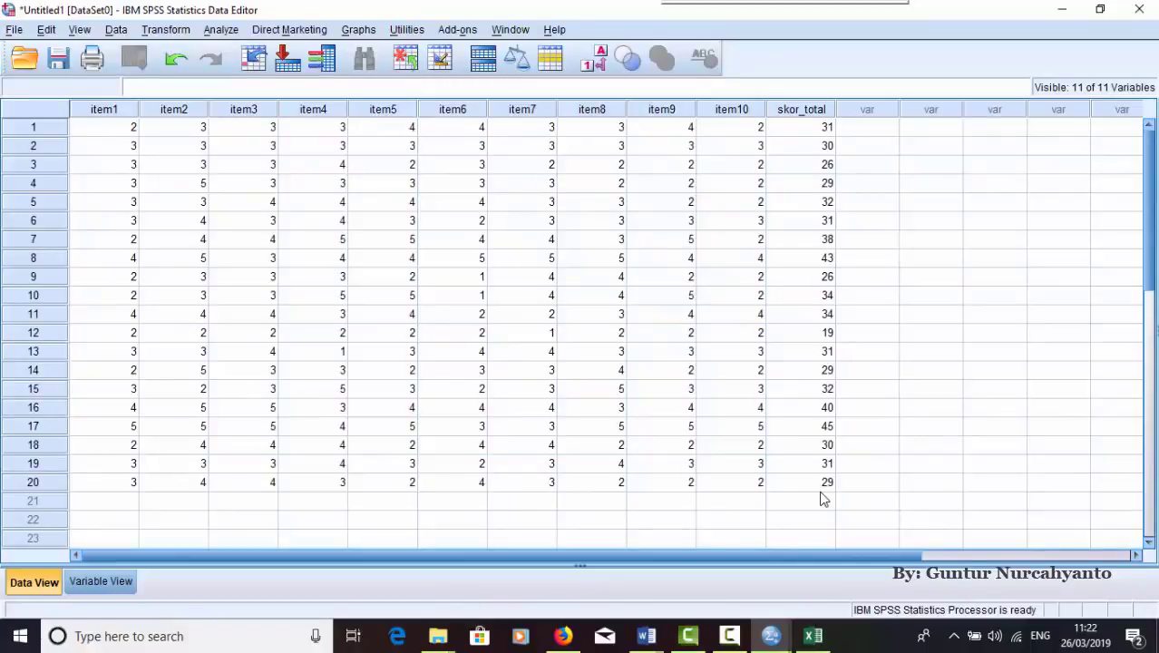
- Toggle the value labels on and off to check the response categories behind the item scores, ending with numeric values displayed
key(alt+v)
key(v)
key(alt+v)
key(v)
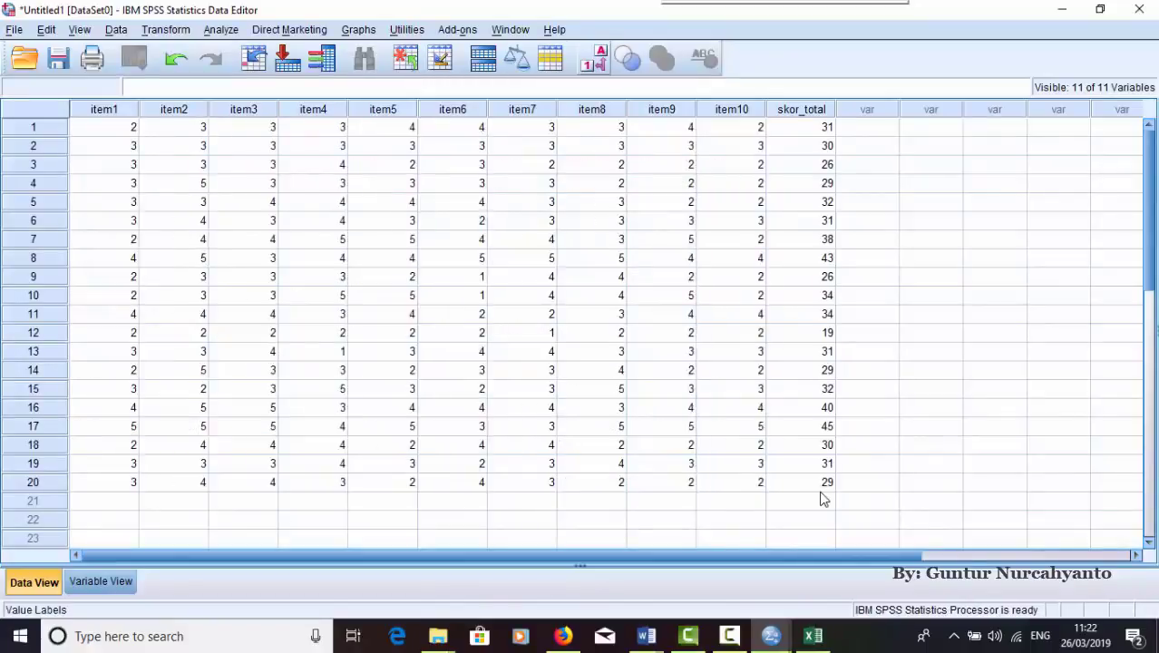
key(alt+v)
key(v)
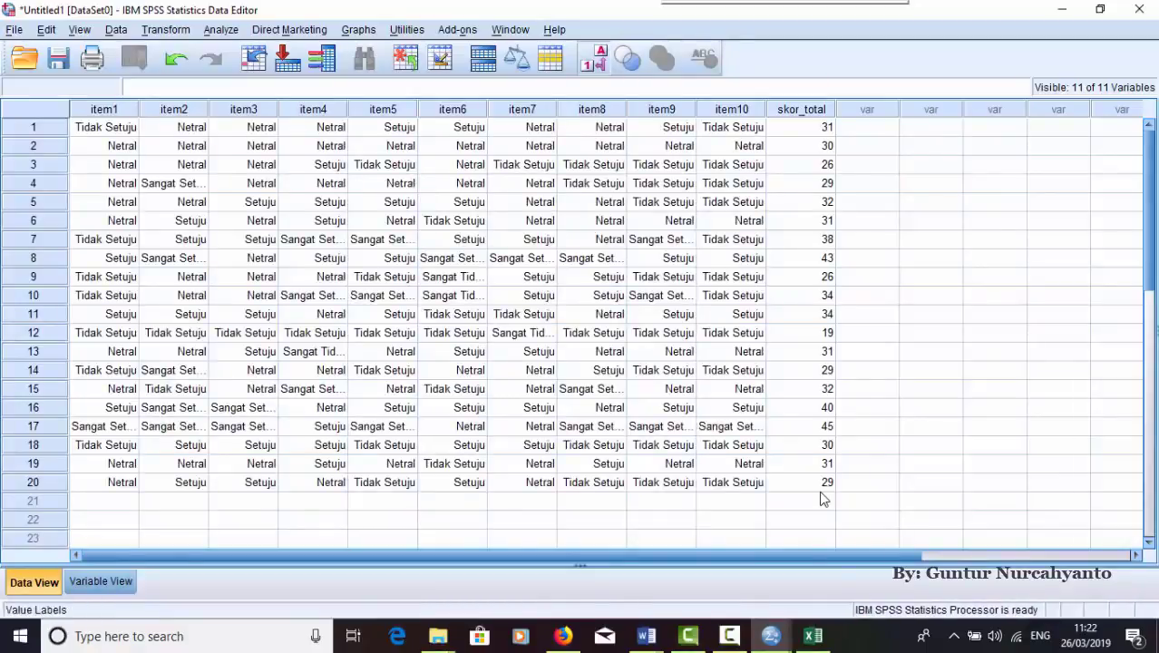
key(alt+v)
key(v)
key(alt+v)
key(v)
key(alt+v)
key(v)
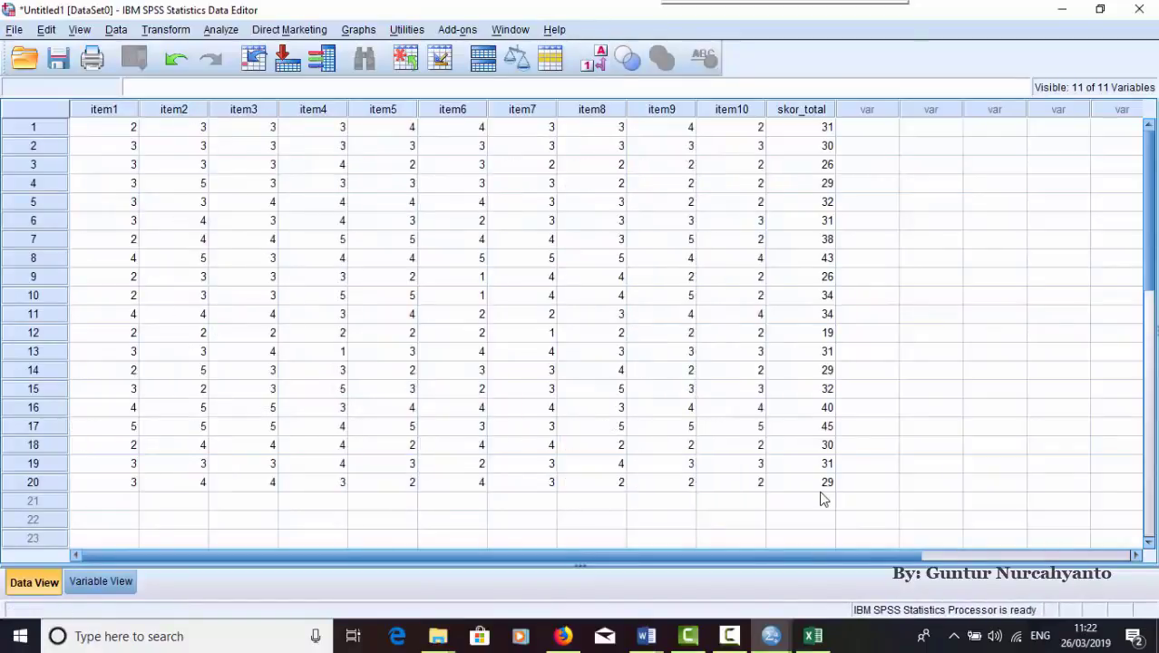
key(alt+v)
key(v)
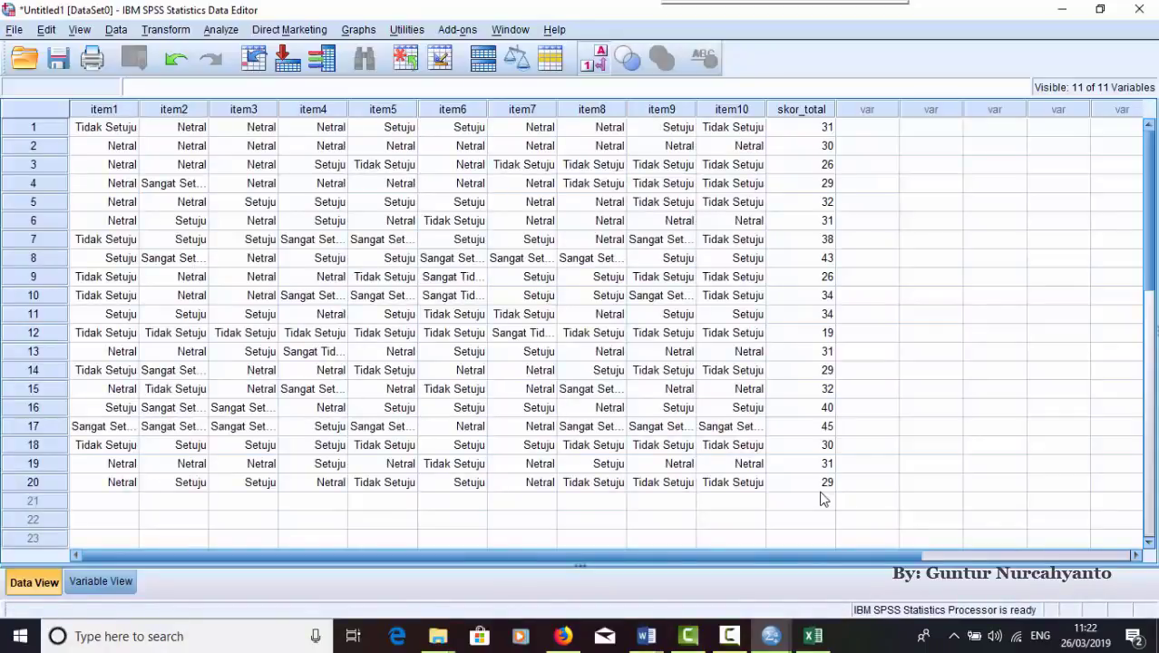
key(alt+v)
key(v)
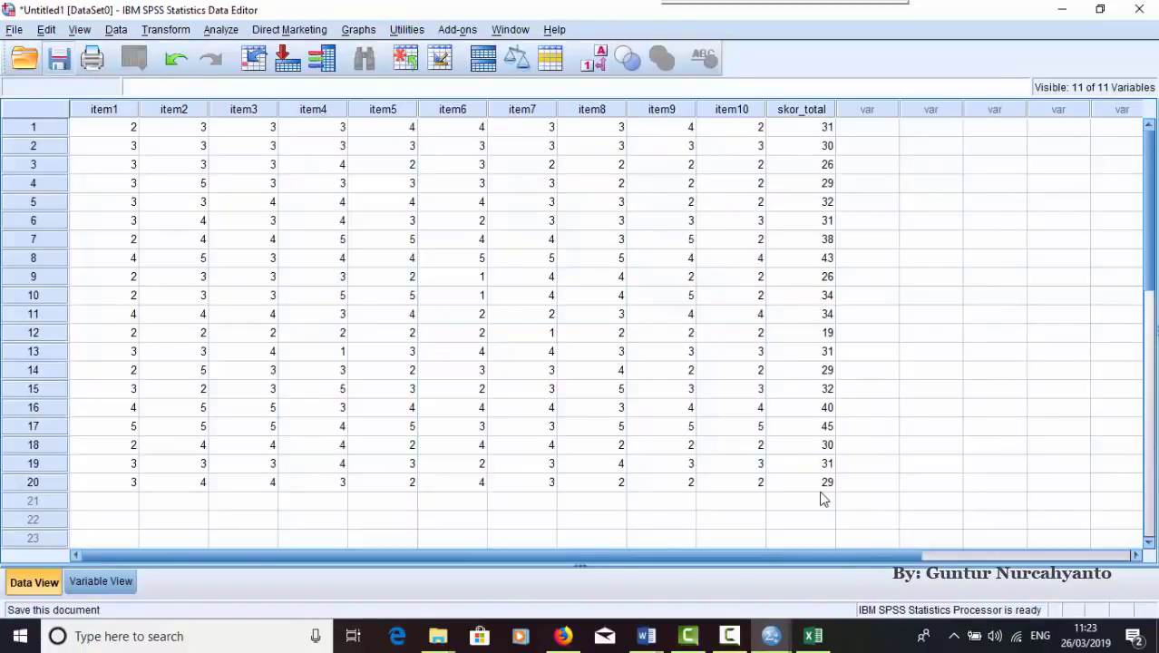
- Save the dataset in the Documents folder as "Latihan 2 (Angket)" in SPSS Statistics (*.sav) format
key(ctrl+s)
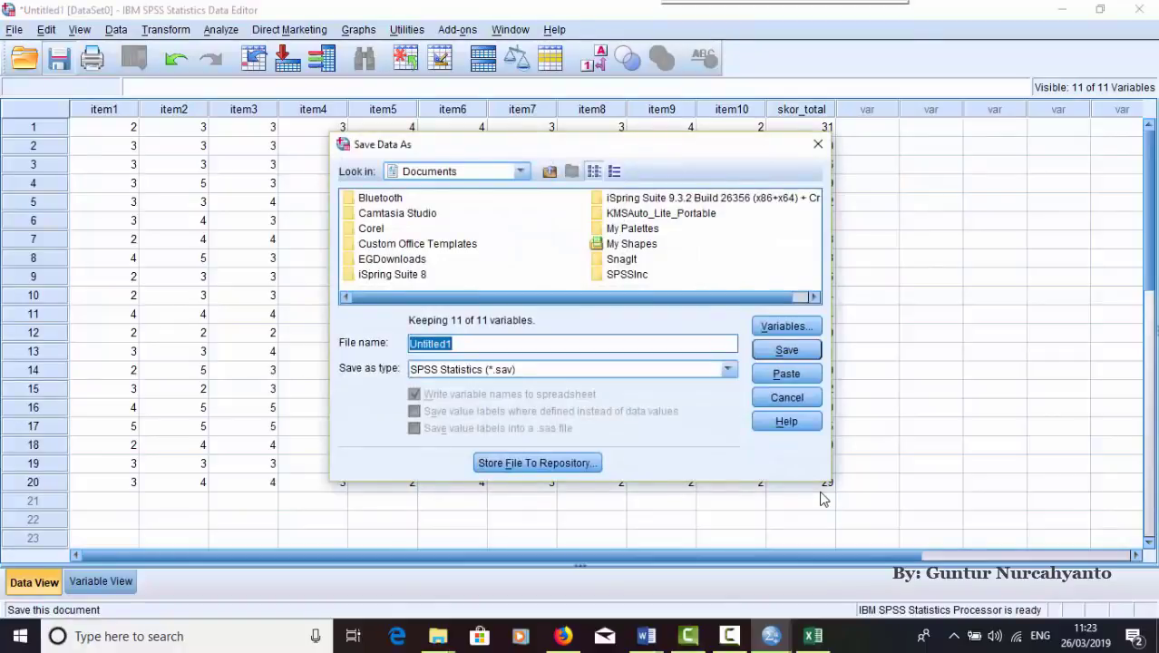
text(Latihan 2()
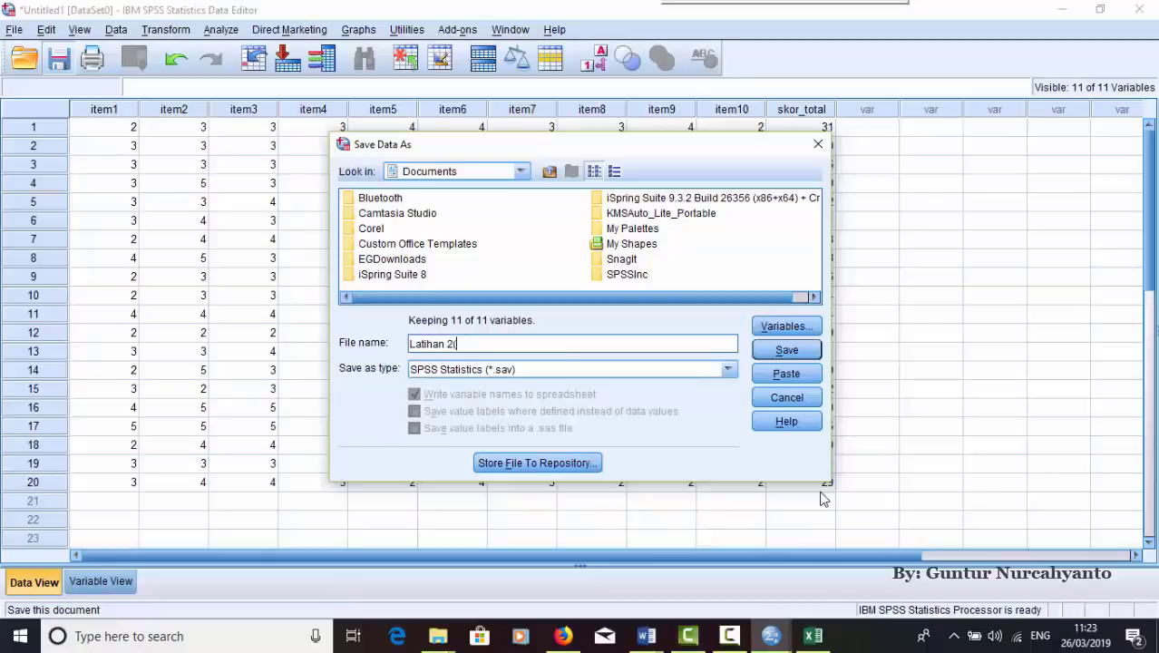
text(Angket))
key(Left)
key(Left)
key(Left)
key(Left)
key(Left)
key(Left)
key(Left)
key(Left)
key(Home)
key(End)
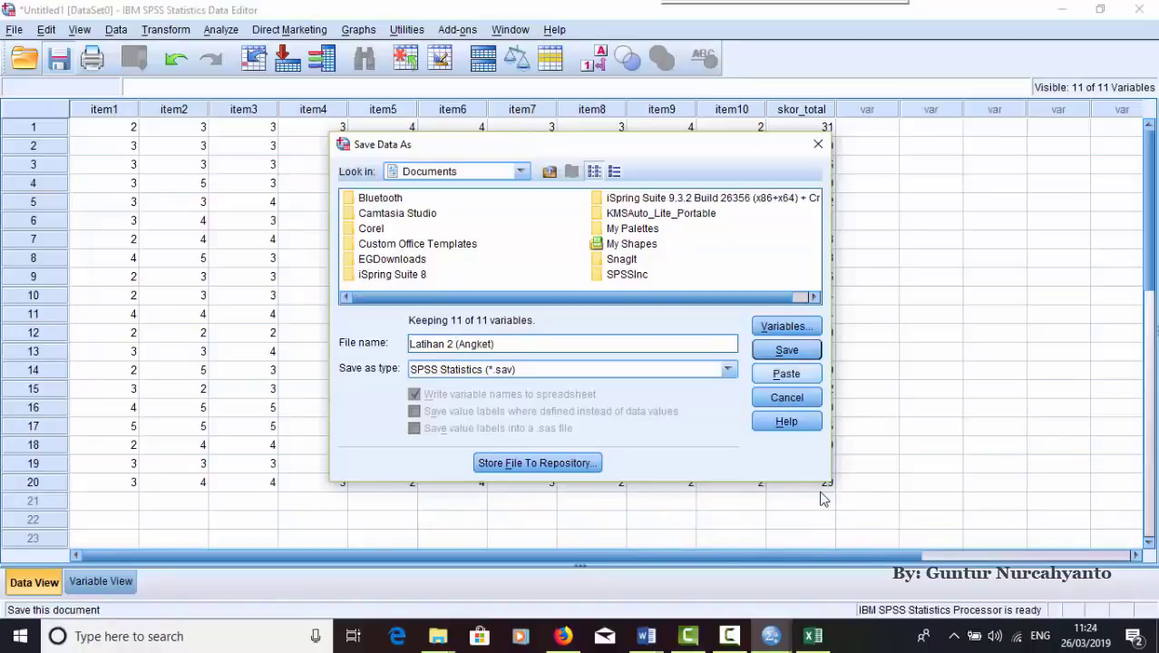
key(Return)
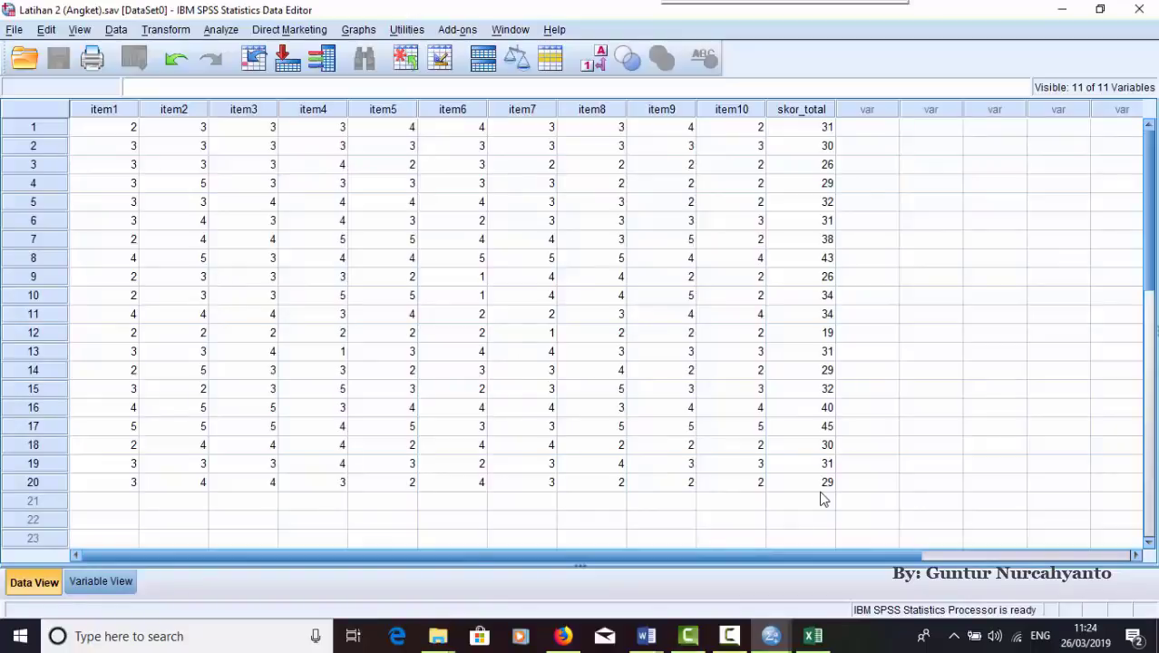
- Open the Bivariate Correlations analysis for the questionnaire data
key(alt+a)
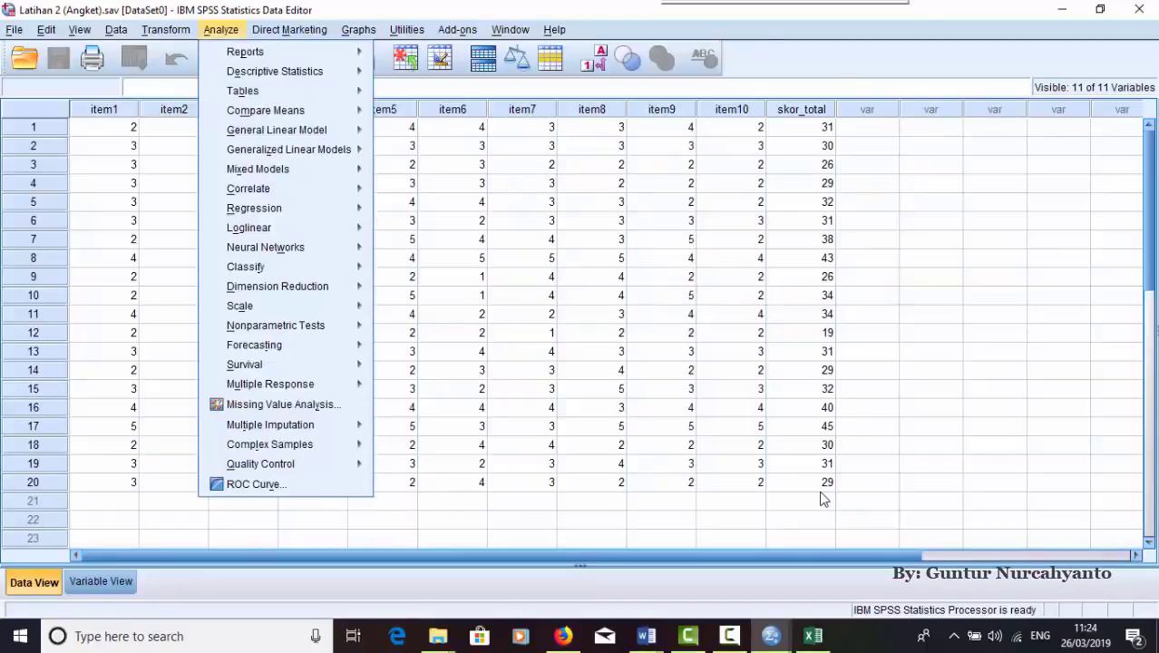
key(Down)
key(Down)
key(Down)
key(Down)
key(Down)
key(Down)
key(Down)
key(Down)
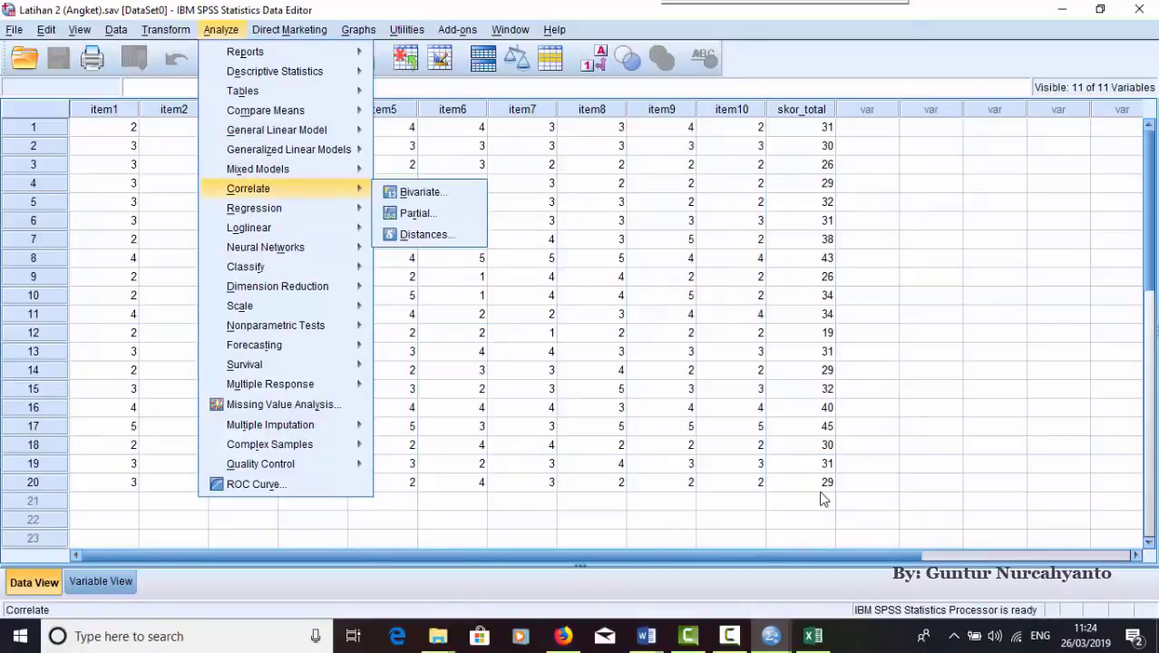
key(Right)
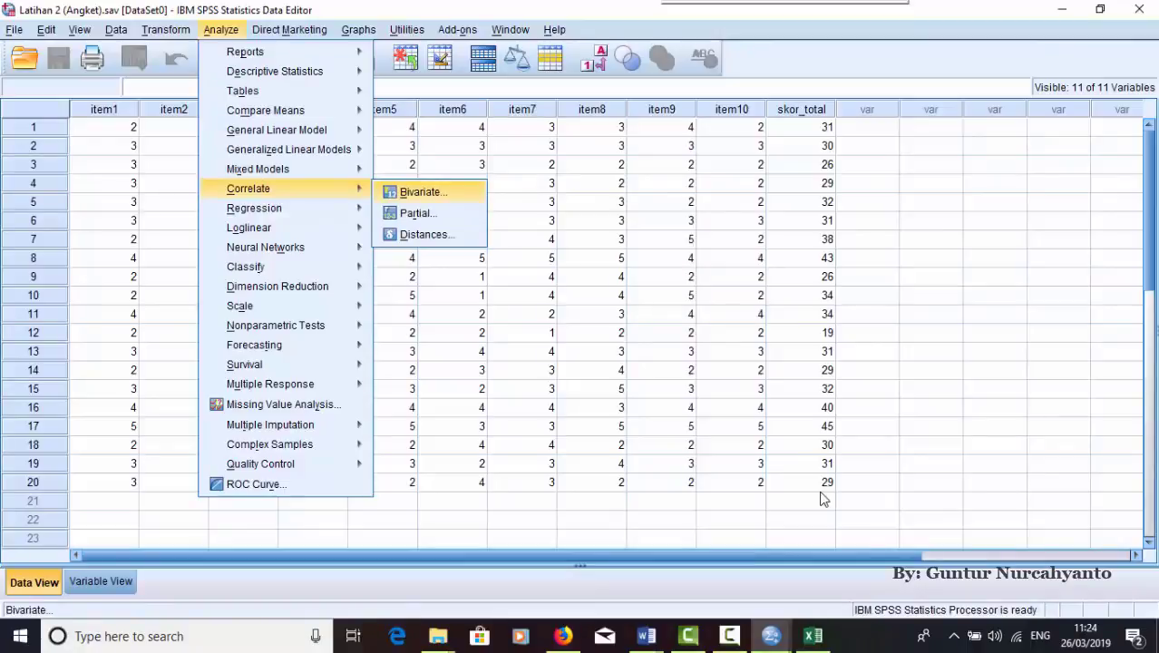
key(Return)
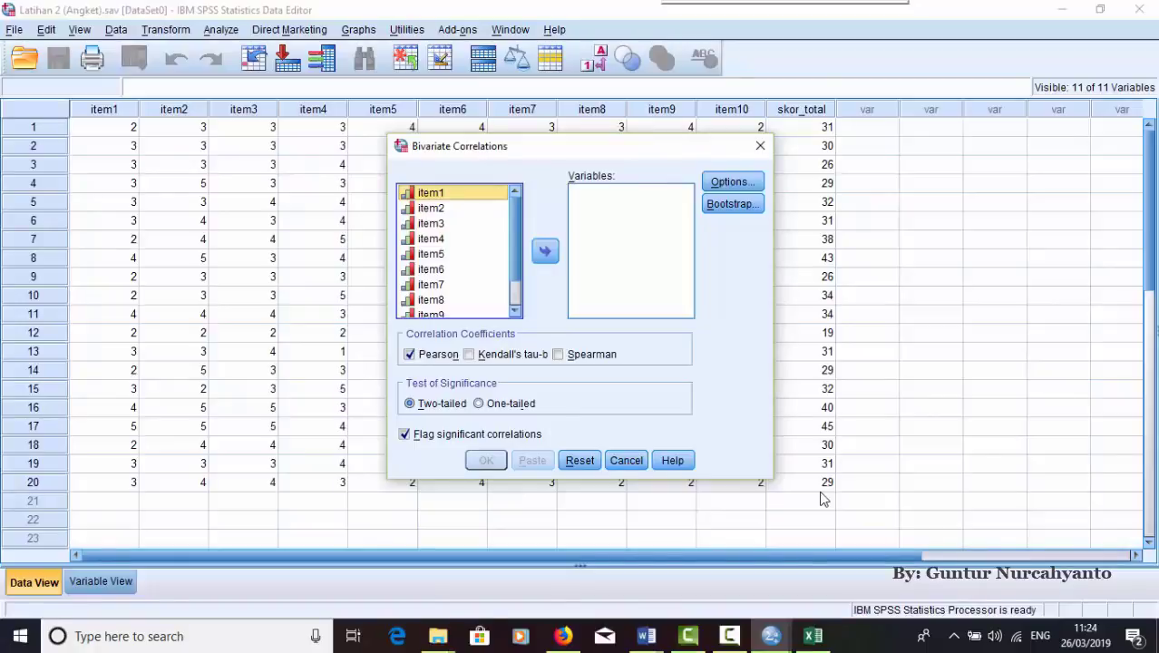
- Review the variables available for the correlation, from item1 through SKOR TOTAL
key(Down)
key(Down)
key(Down)
key(Down)
key(Down)
key(Down)
key(Down)
key(Down)
key(Down)
key(Down)
key(Down)
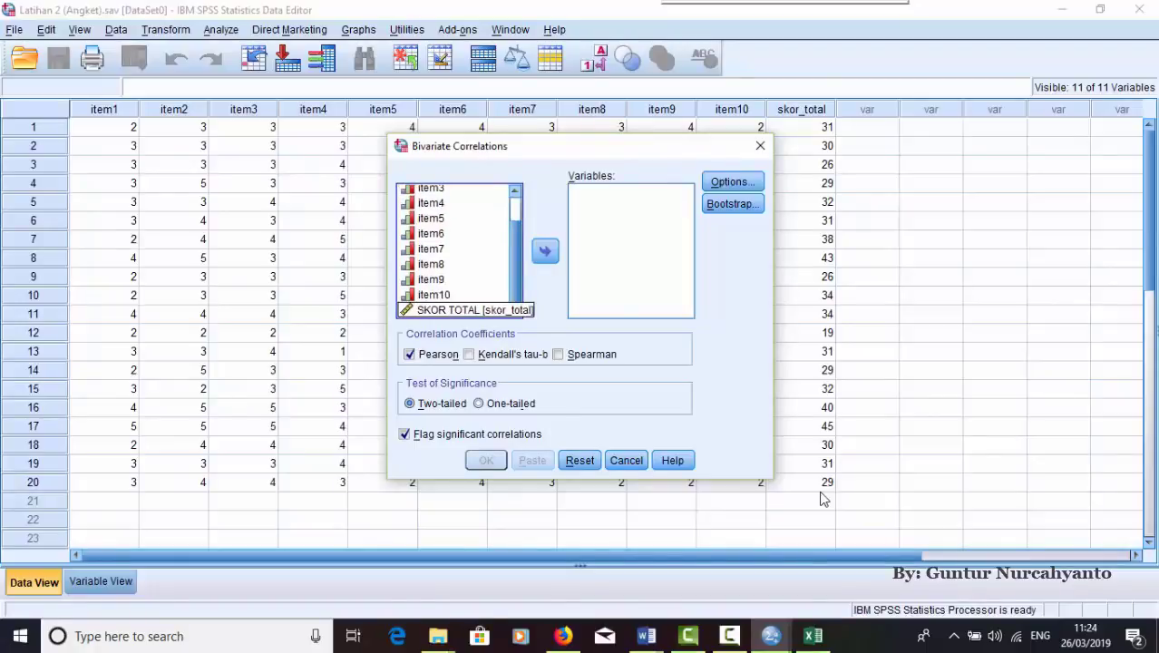
key(Up)
key(Up)
key(Up)
key(Up)
key(Up)
key(Up)
key(Up)
key(Up)
key(Up)
key(Up)
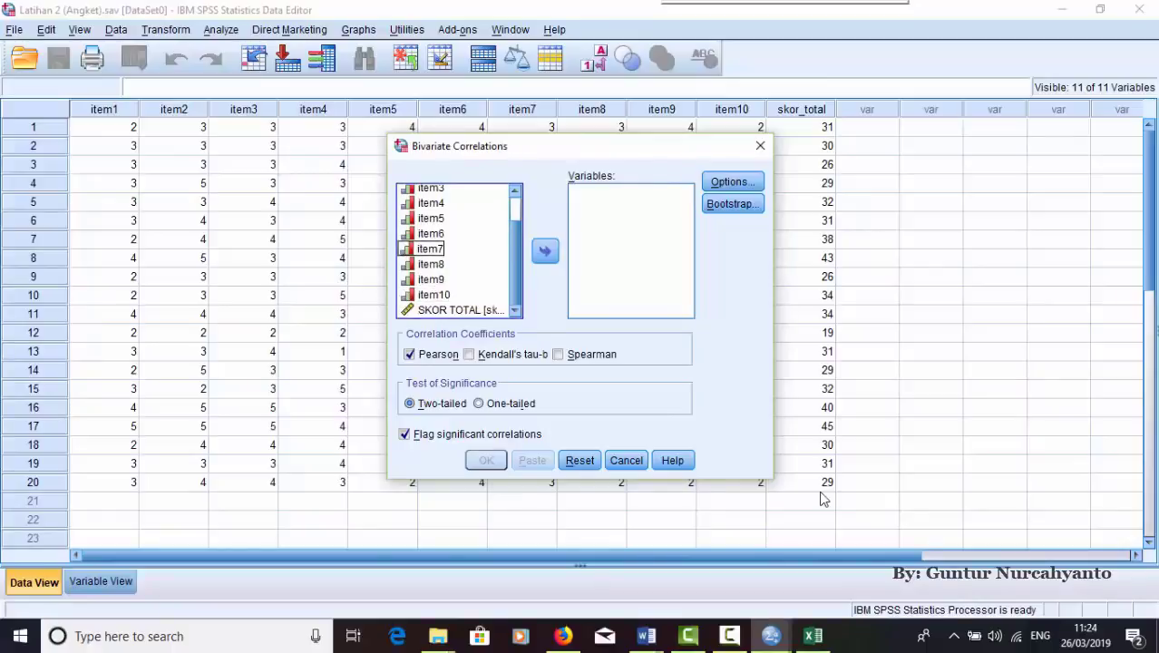
key(Up)
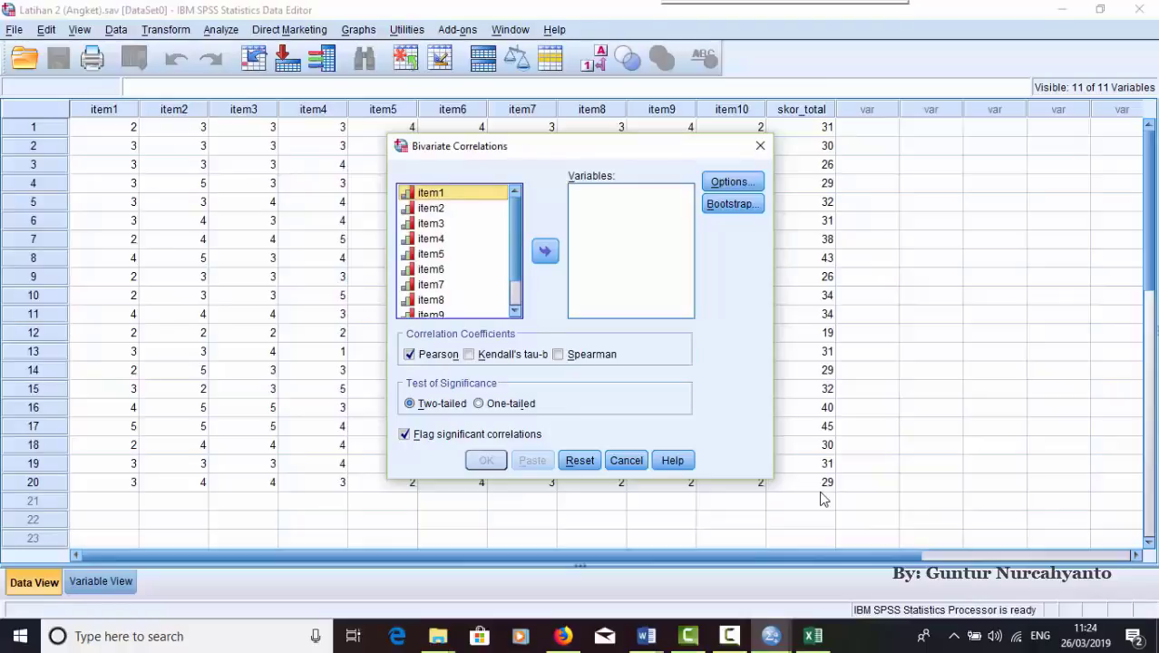
- Add item1 to item10 and SKOR TOTAL to the analysis and run the two-tailed Pearson correlation with significant correlations flagged
key(shift+End)
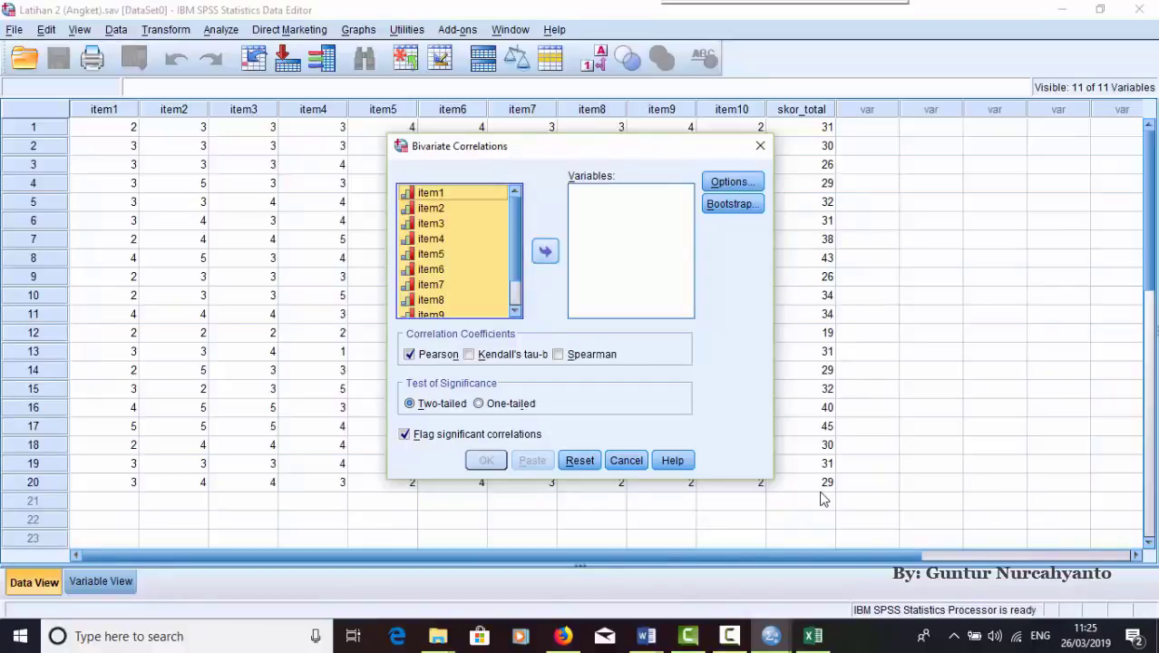
key(Return)
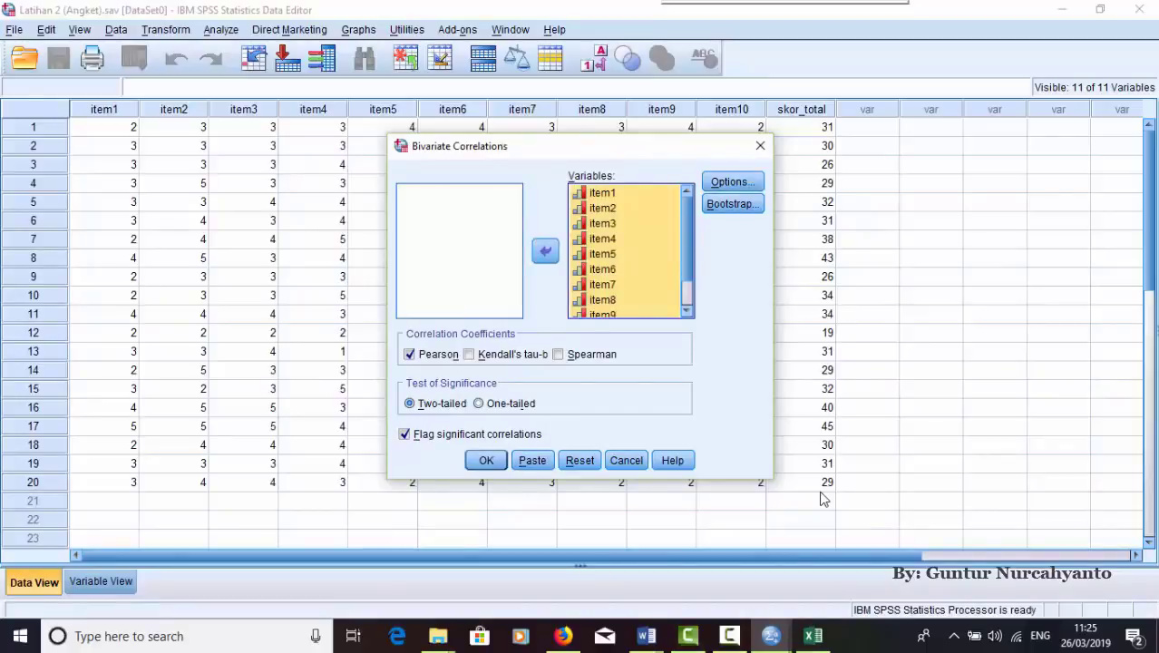
key(Return)
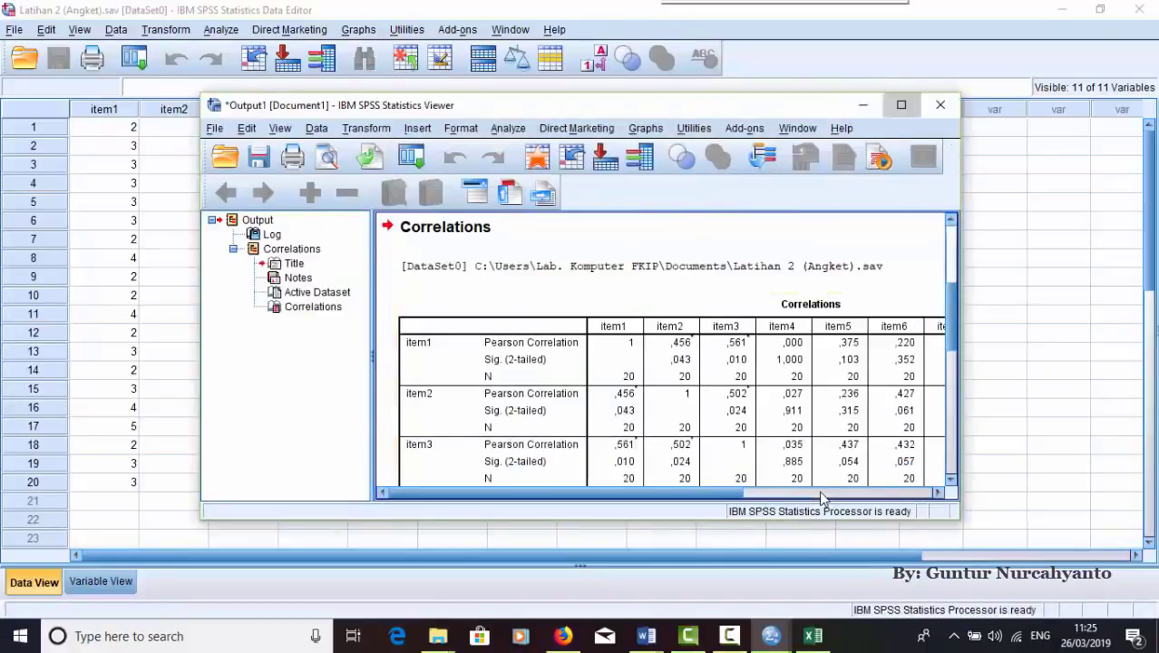
- Maximize the output viewer and examine each item's correlation with SKOR TOTAL in the Correlations table
key(super+Up)
scroll(1039, 287, down, 2)
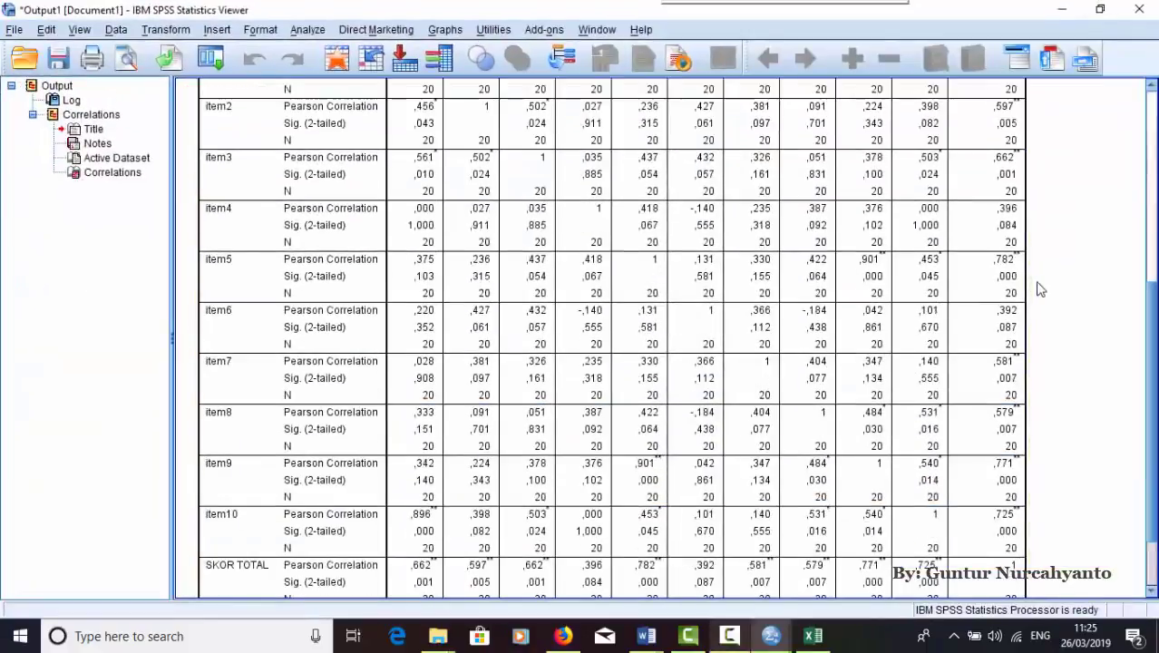
scroll(1061, 343, up, 3)
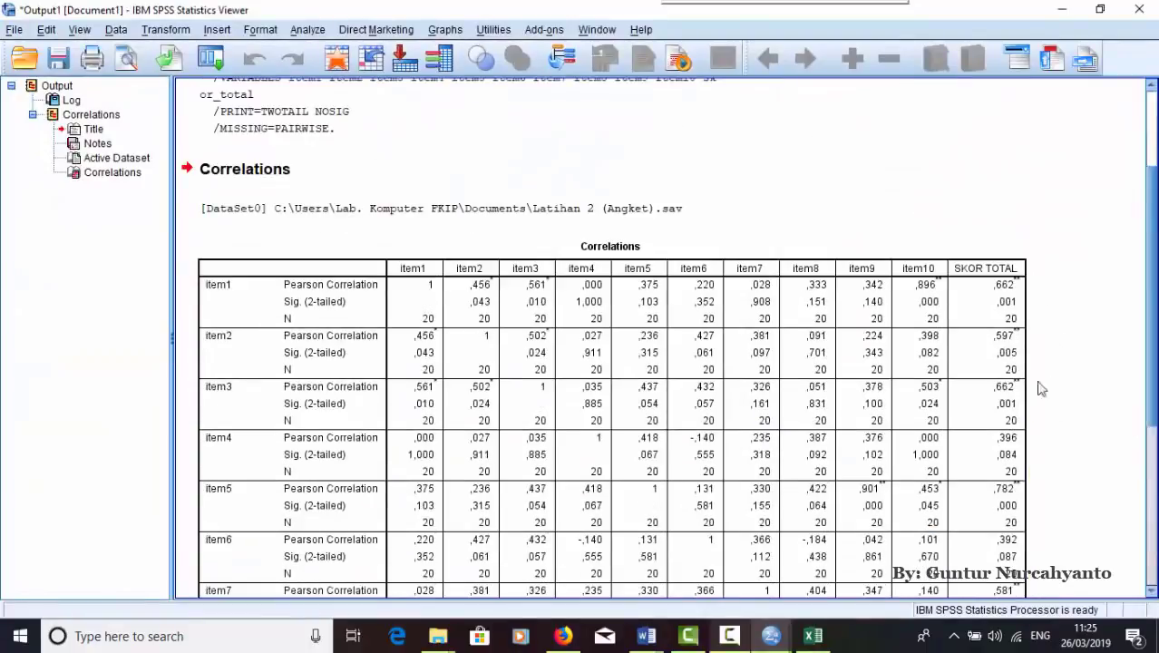
scroll(1095, 345, down, 3)
scroll(1100, 358, up, 3)
scroll(1100, 363, down, 5)
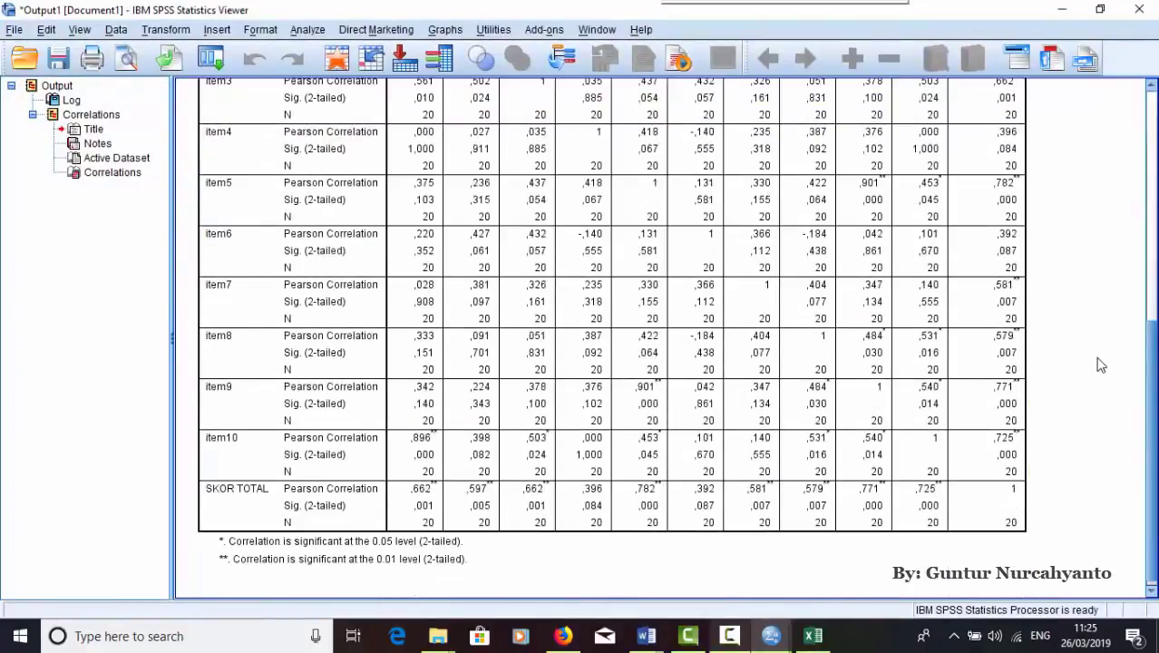
scroll(1067, 407, up, 5)
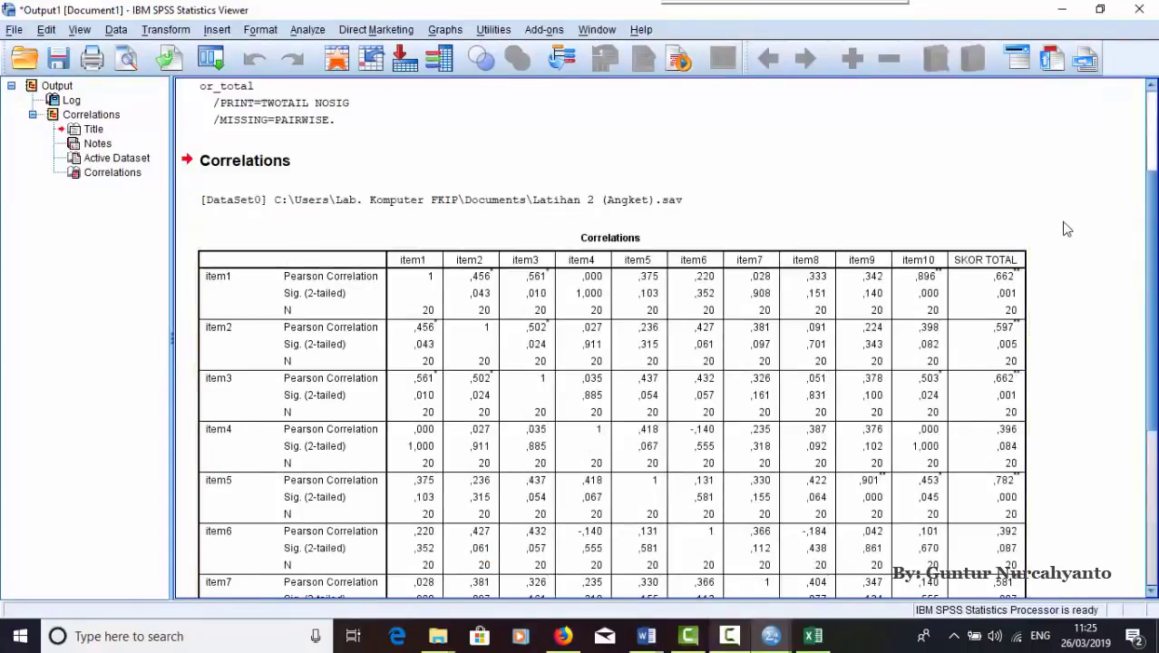
scroll(1024, 238, down, 3)
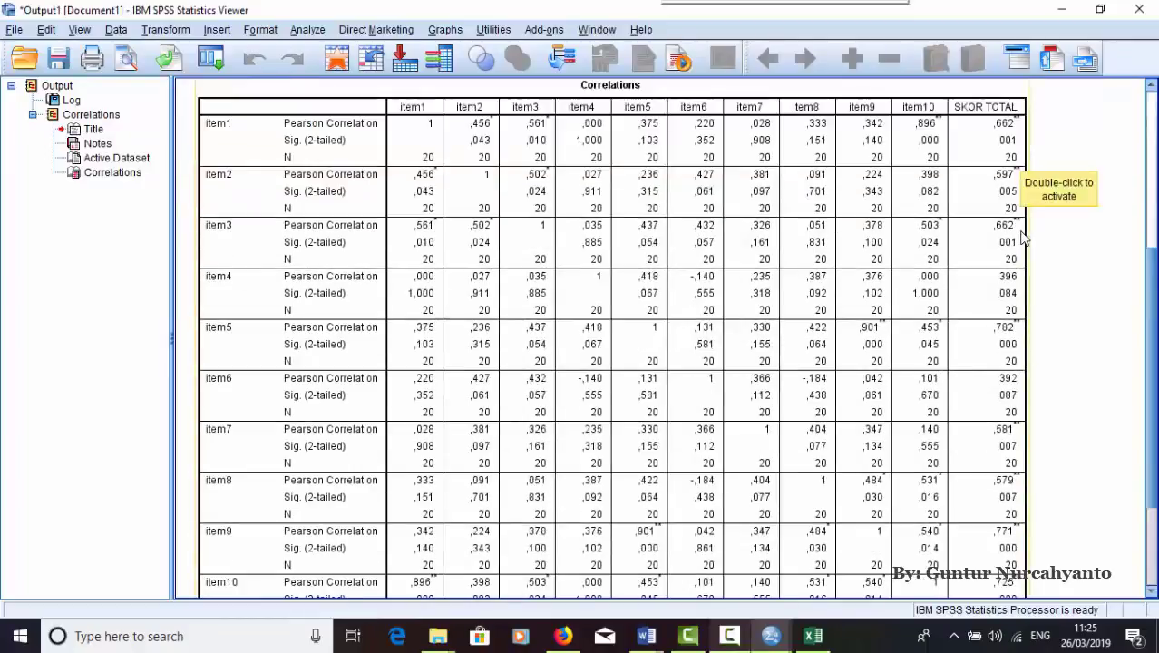
- Switch to the output interpretation document in Word and correct the misspelled section heading to "Uji Validitas"
scroll(1023, 237, down, 3)
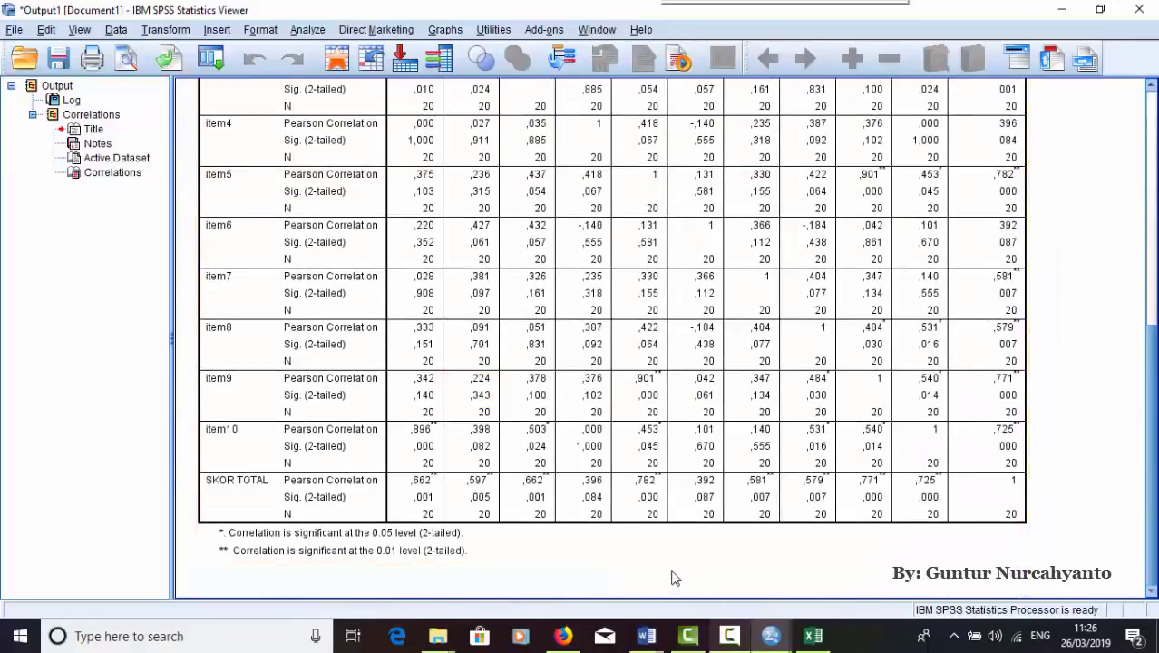
click(642, 639)
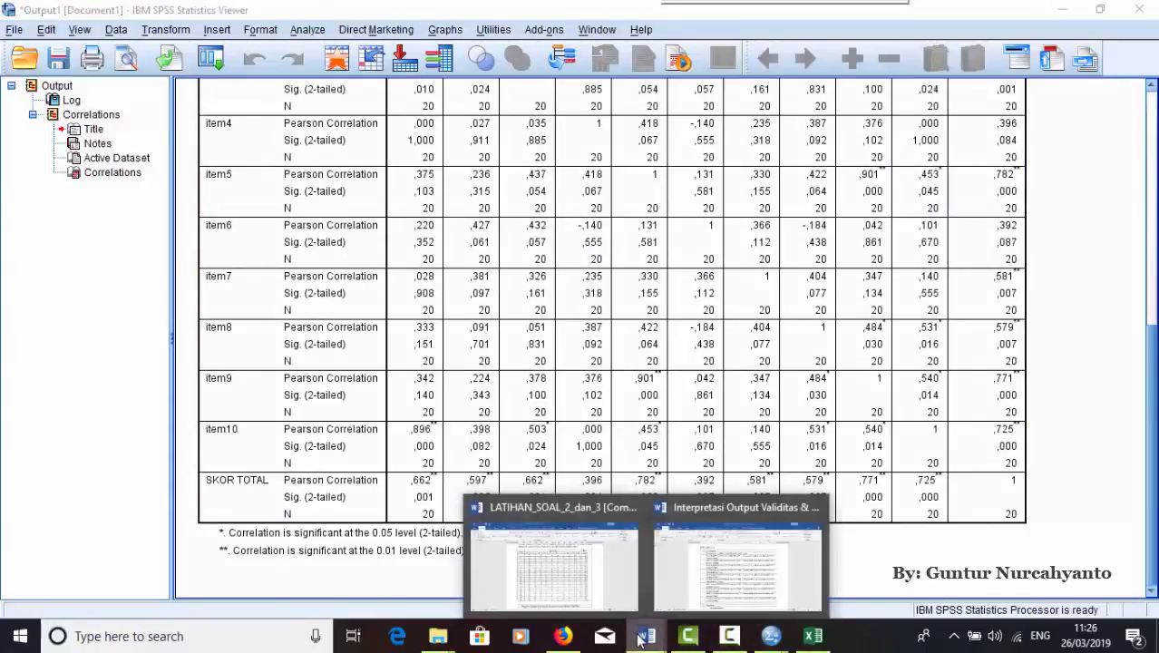
click(592, 610)
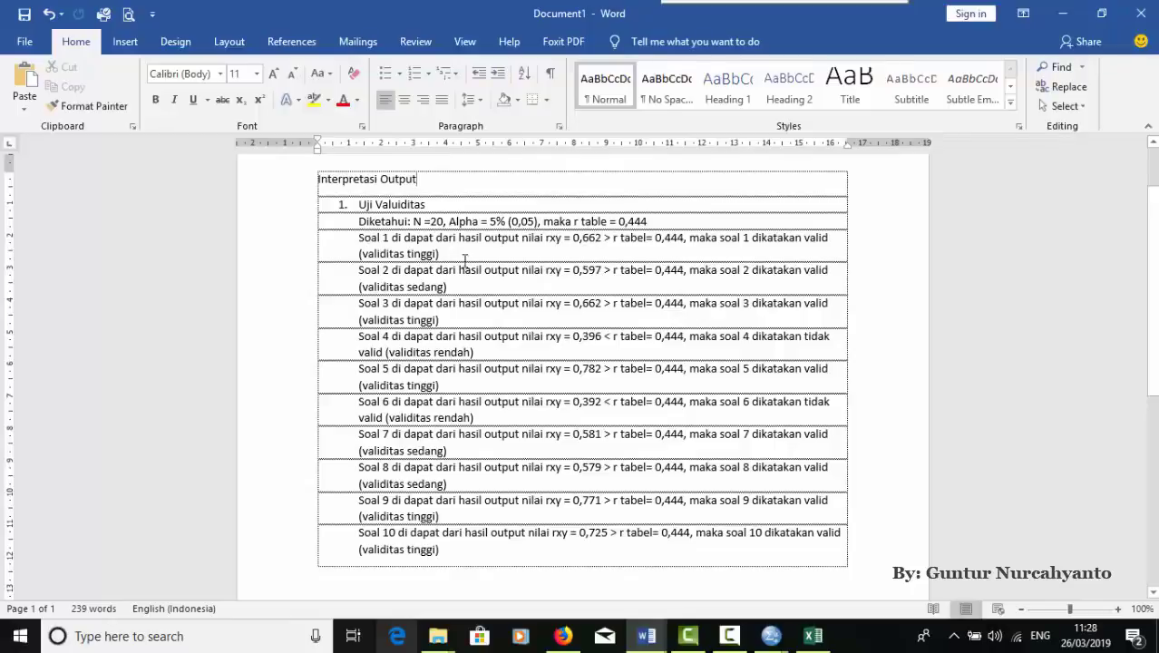
click(398, 206)
key(BackSpace)
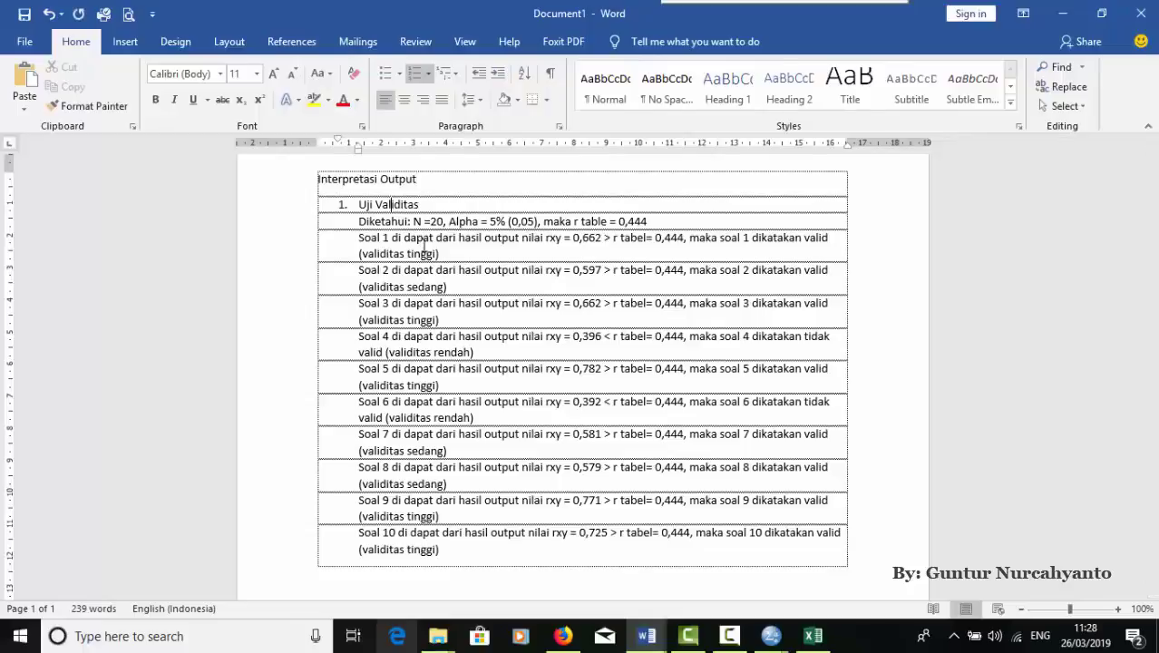
click(438, 204)
- Switch to the SPSS output and examine the SKOR TOTAL row of the Correlations table
click(646, 639)
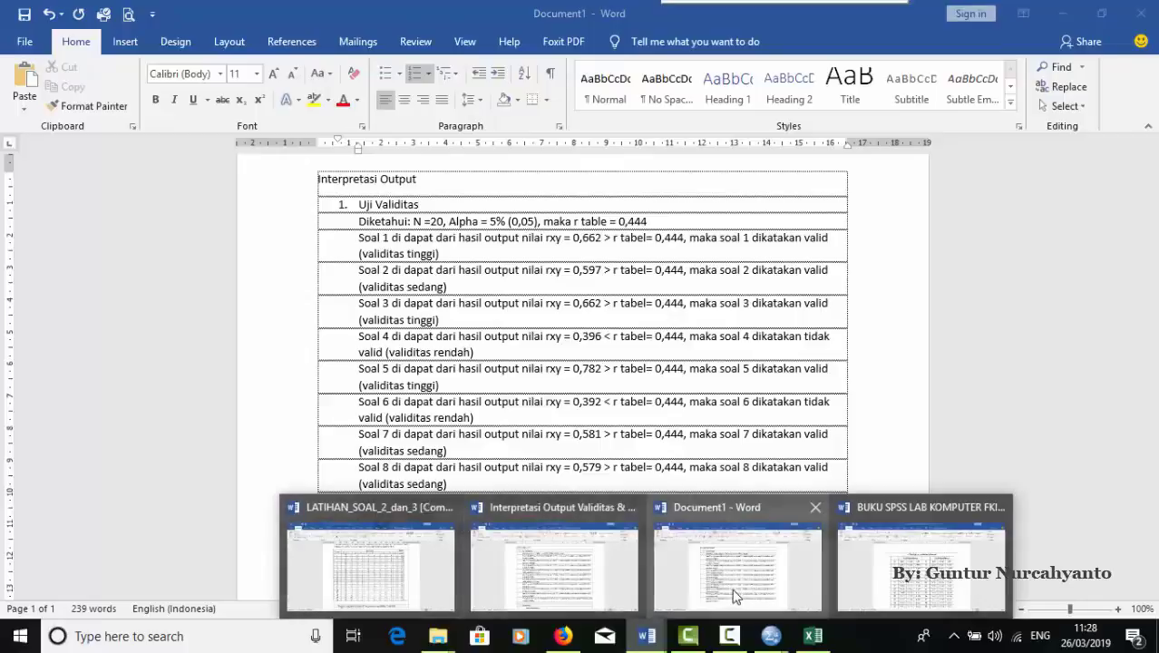
mouse_move(771, 639)
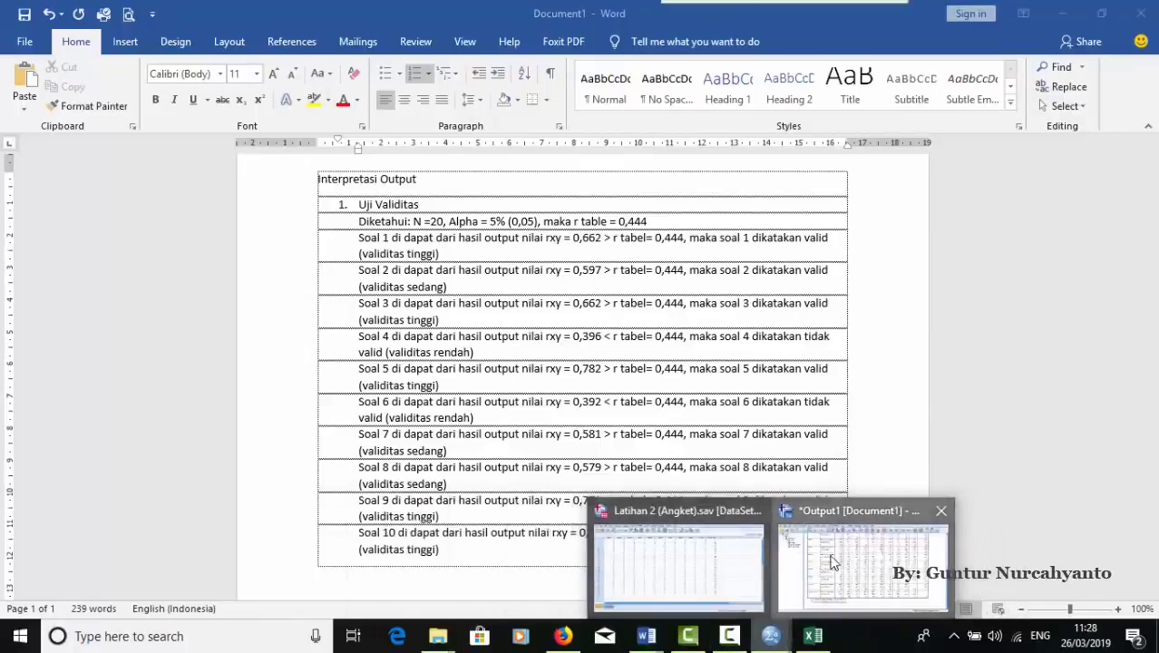
click(835, 563)
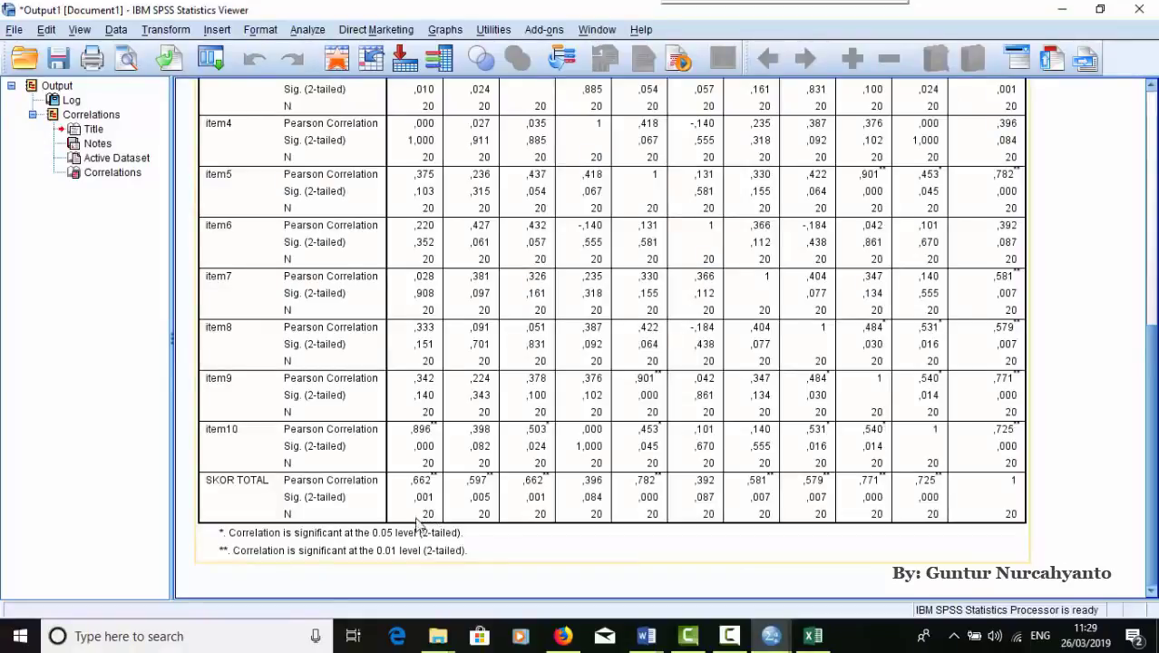
click(676, 573)
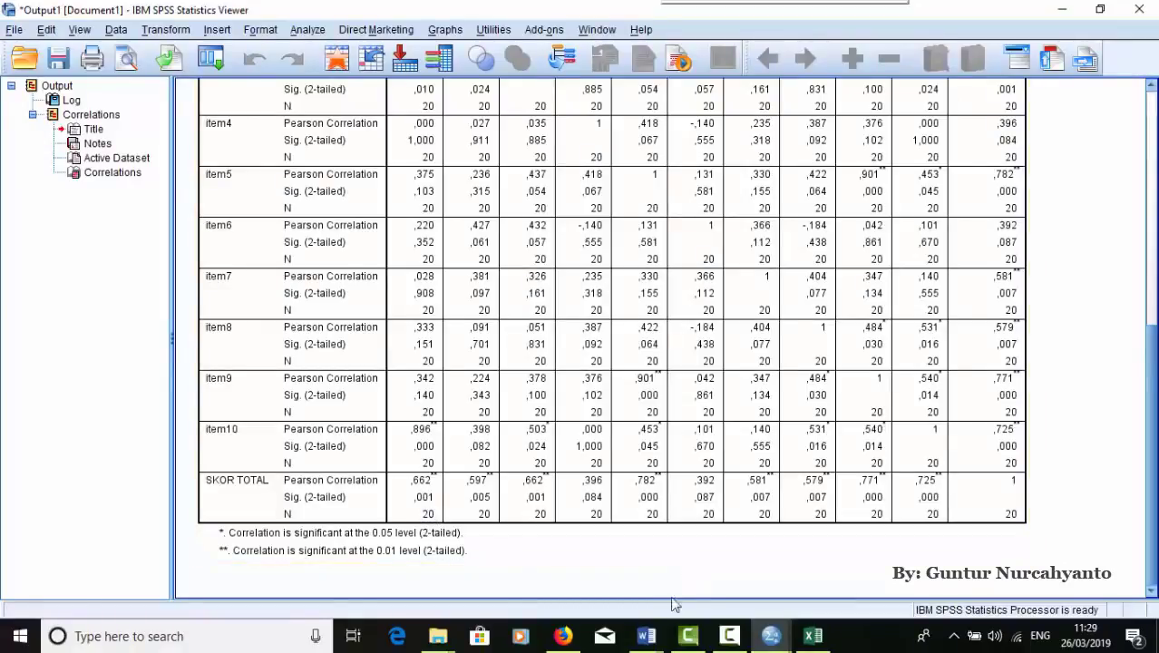
- Compare the r table criterion in the Word interpretation with the item correlations against SKOR TOTAL in the SPSS output
click(721, 607)
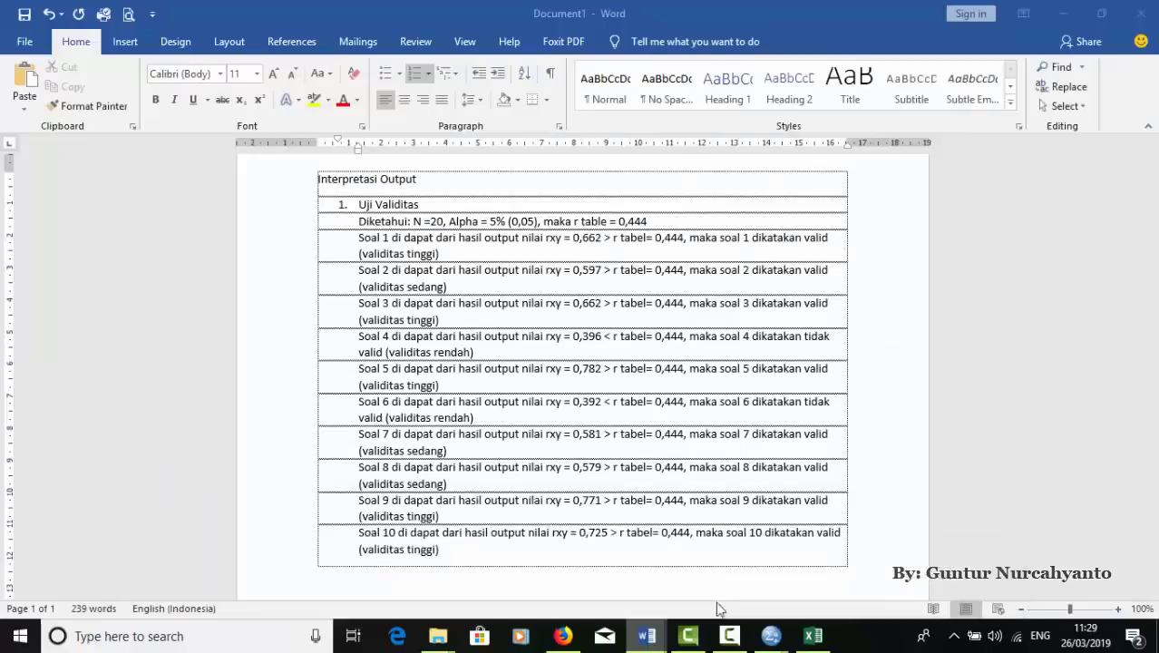
click(487, 227)
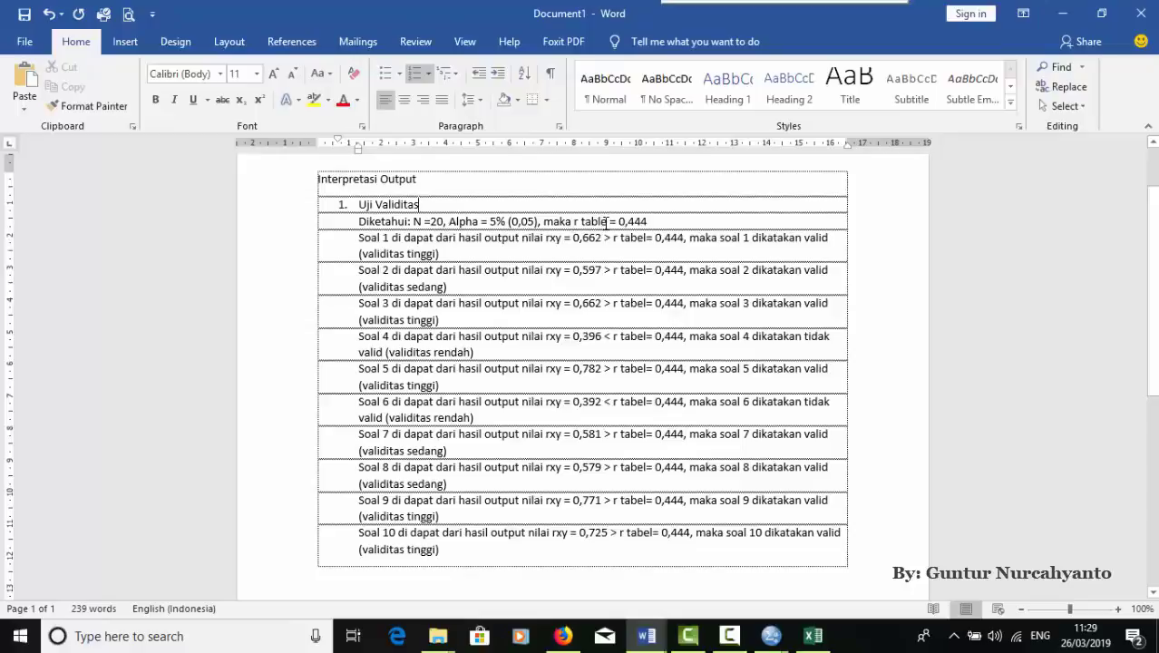
drag(607, 223, 573, 224)
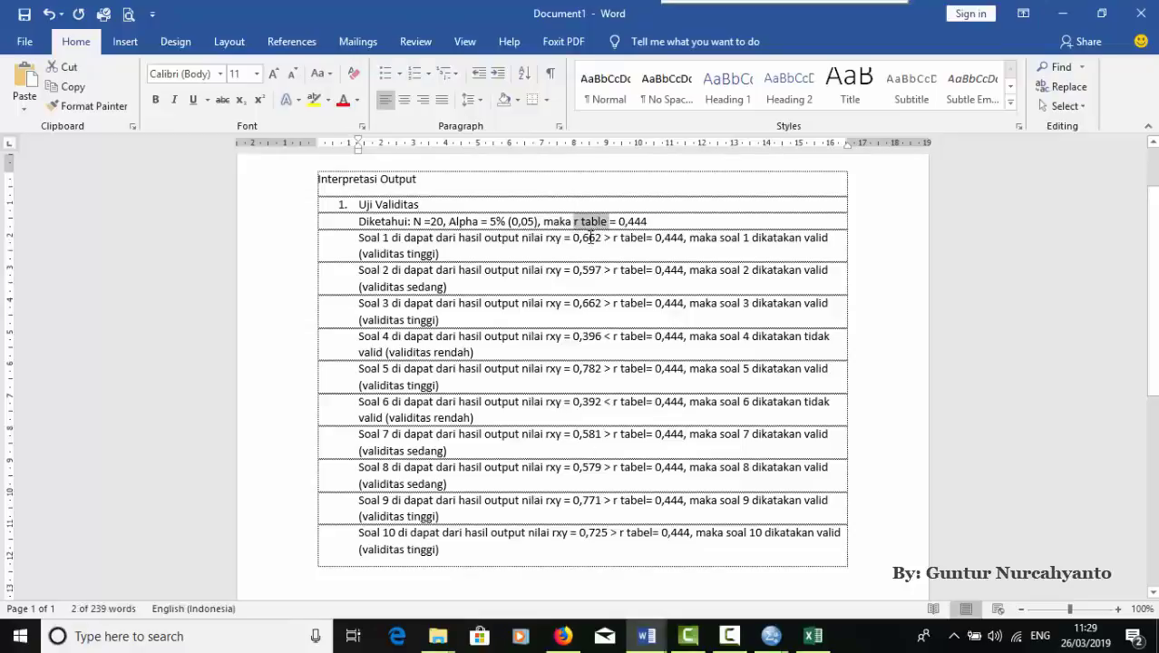
click(616, 222)
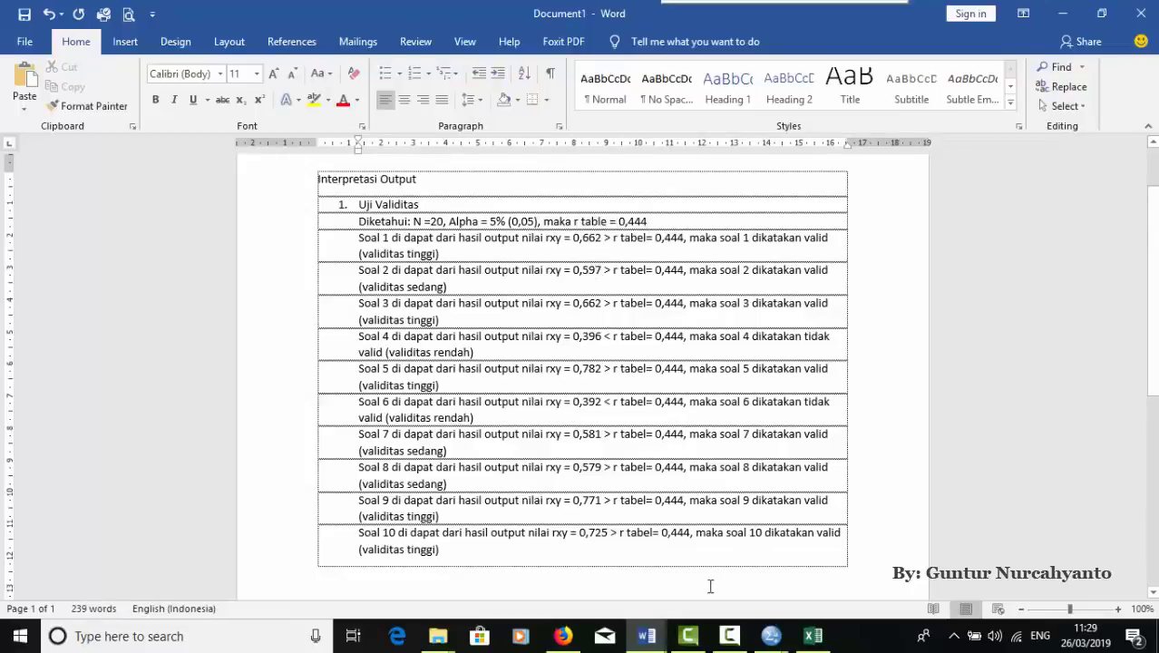
mouse_move(771, 636)
click(810, 570)
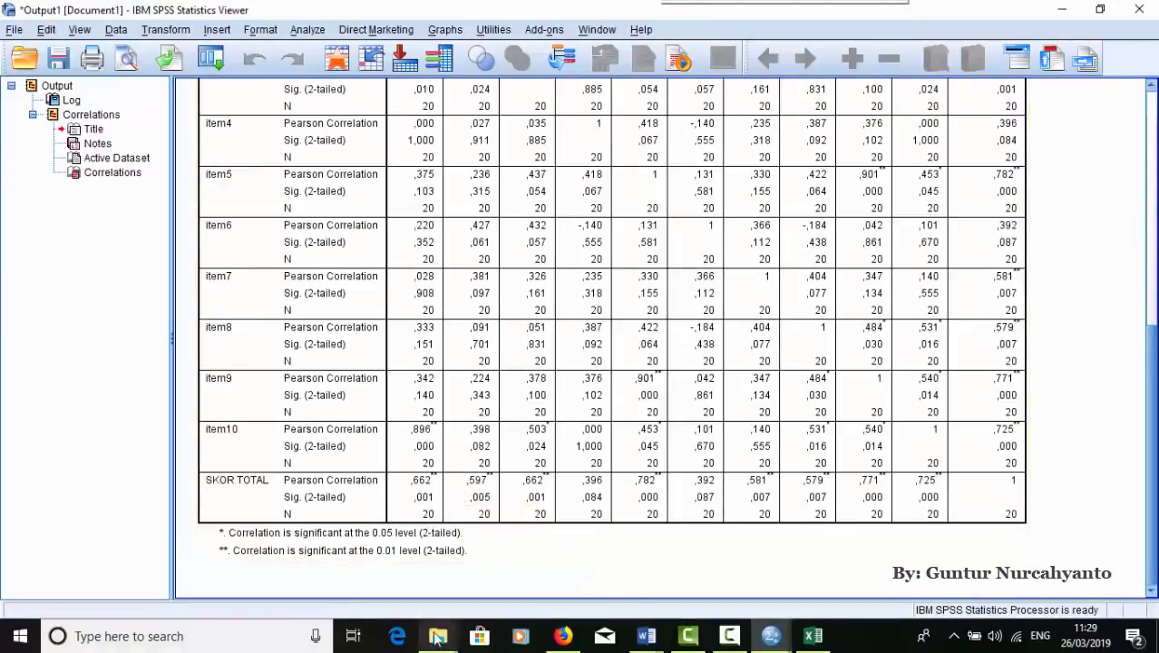
- Open the research instrument testing PDF from the SPSS folder and read the decision rule comparing r hitung with r table
mouse_move(427, 623)
click(381, 558)
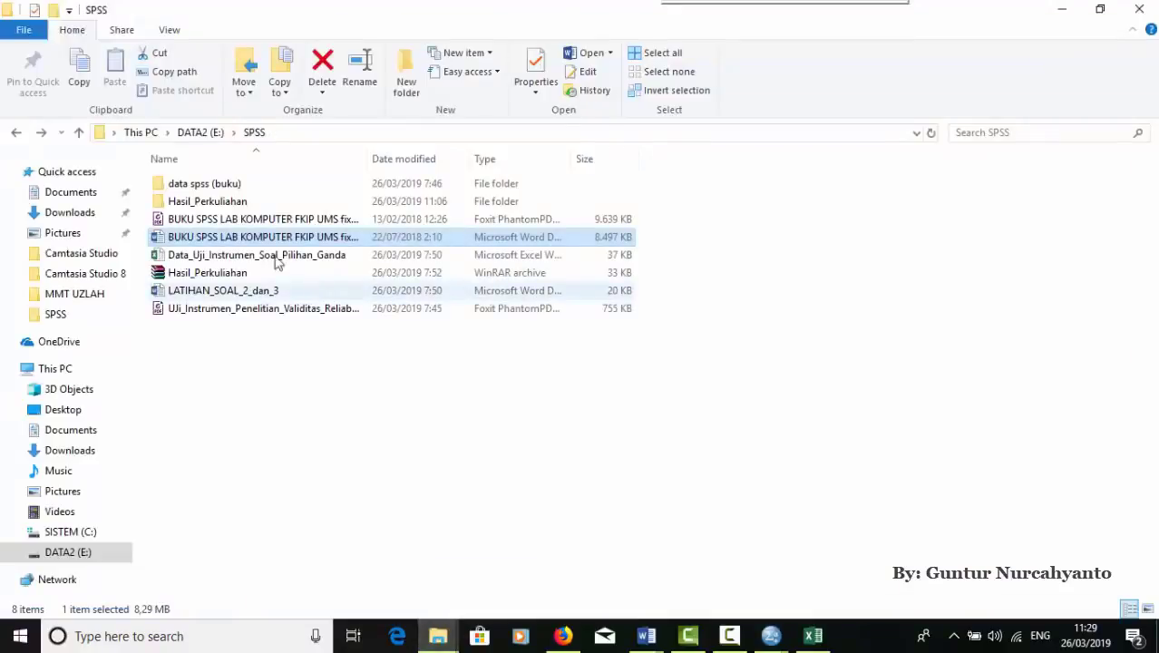
click(232, 309)
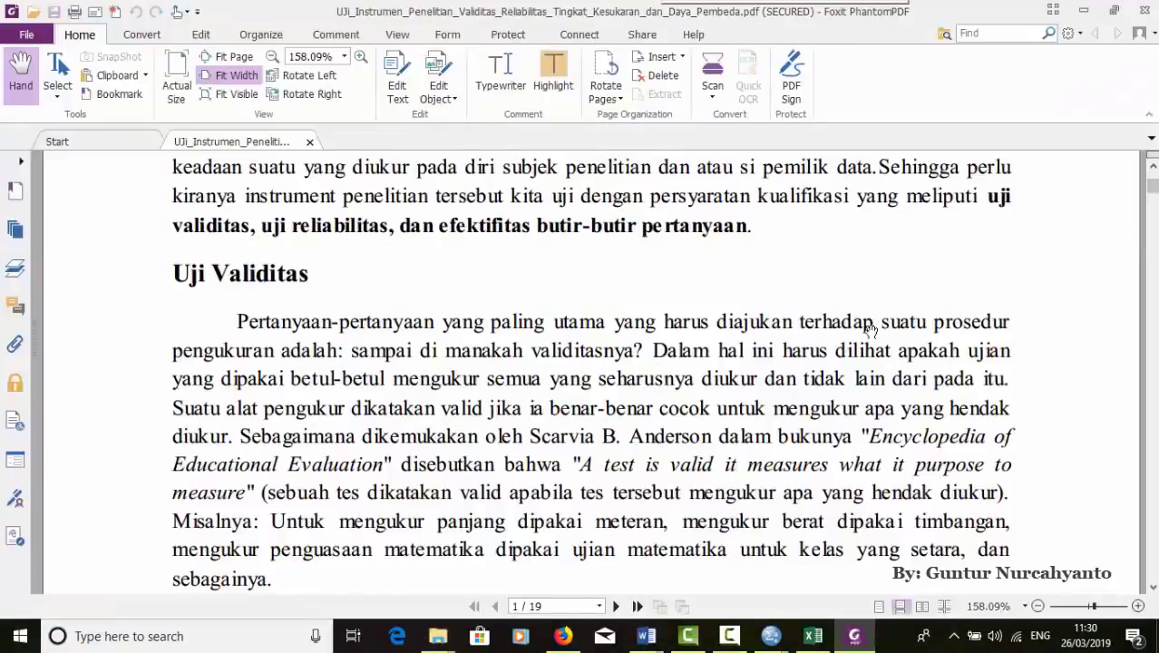
scroll(866, 331, down, 8)
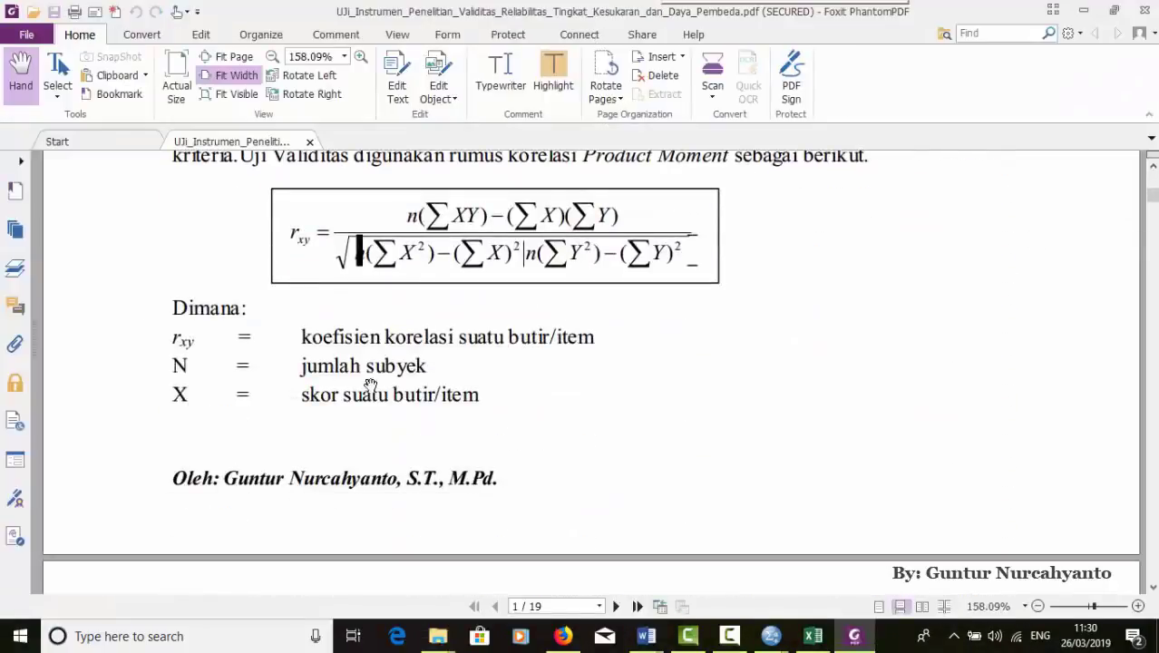
scroll(124, 366, down, 1)
scroll(124, 365, down, 8)
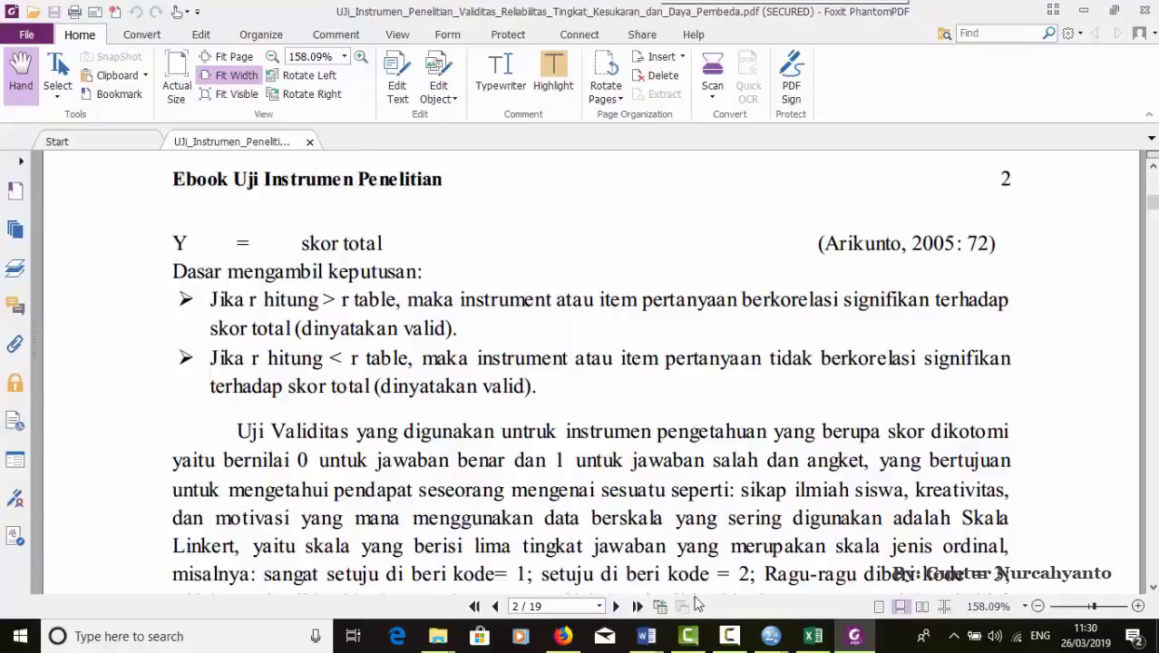
- Return to the Word interpretation document and examine the r table criterion in the "Diketahui" line
mouse_move(650, 638)
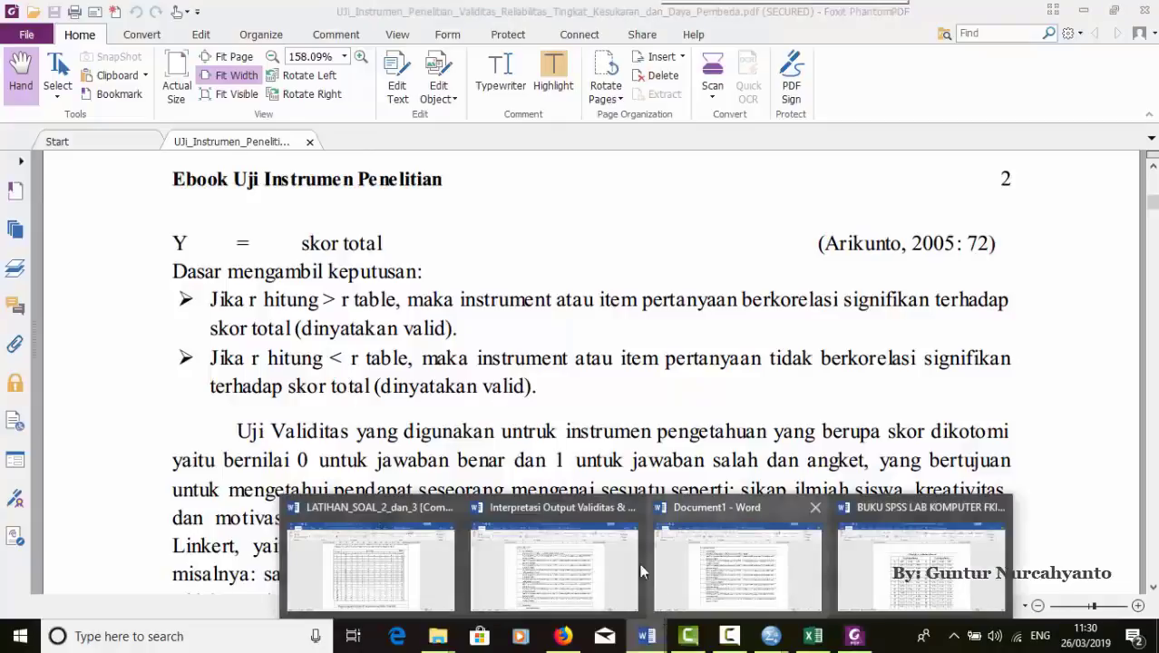
click(726, 603)
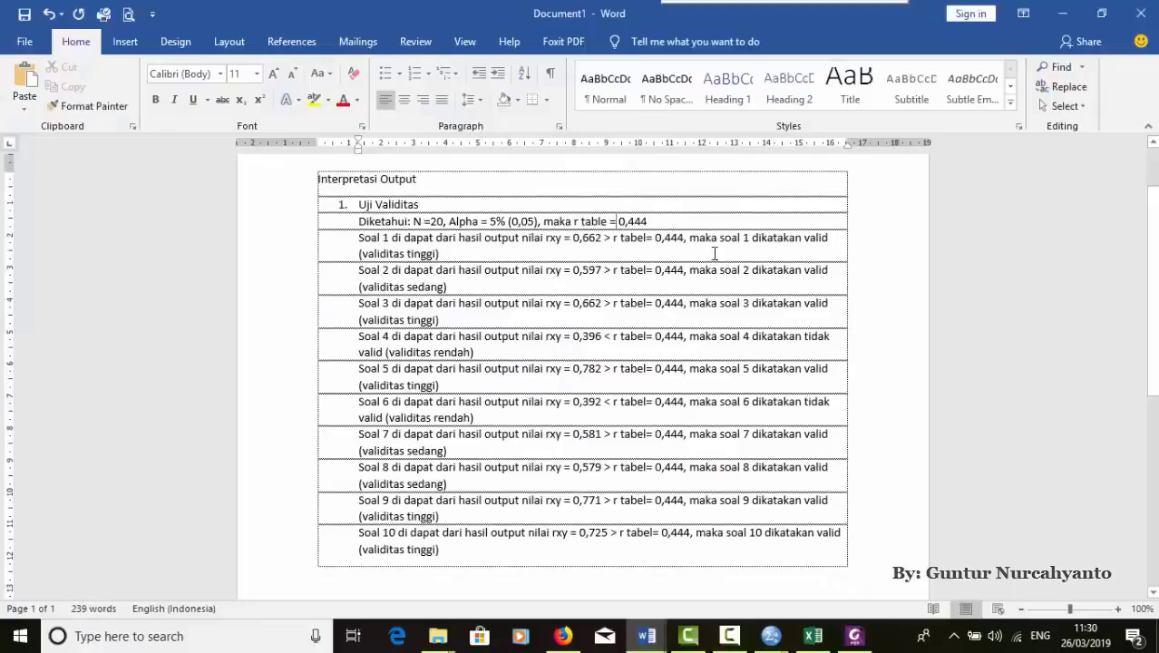
drag(647, 221, 576, 224)
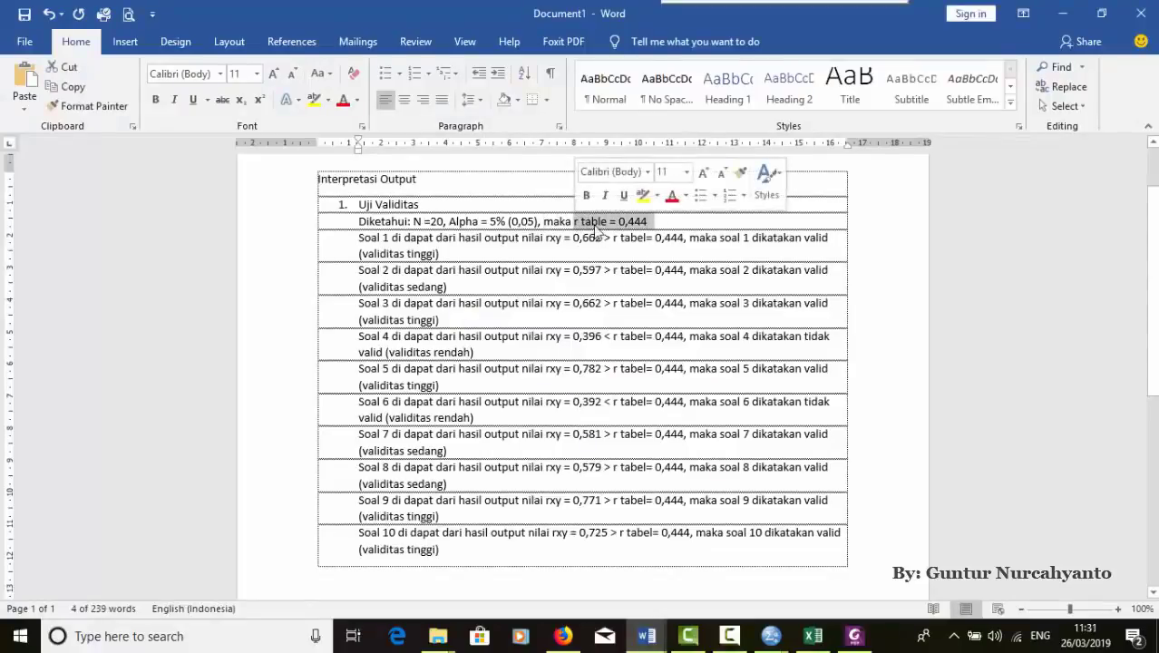
click(594, 227)
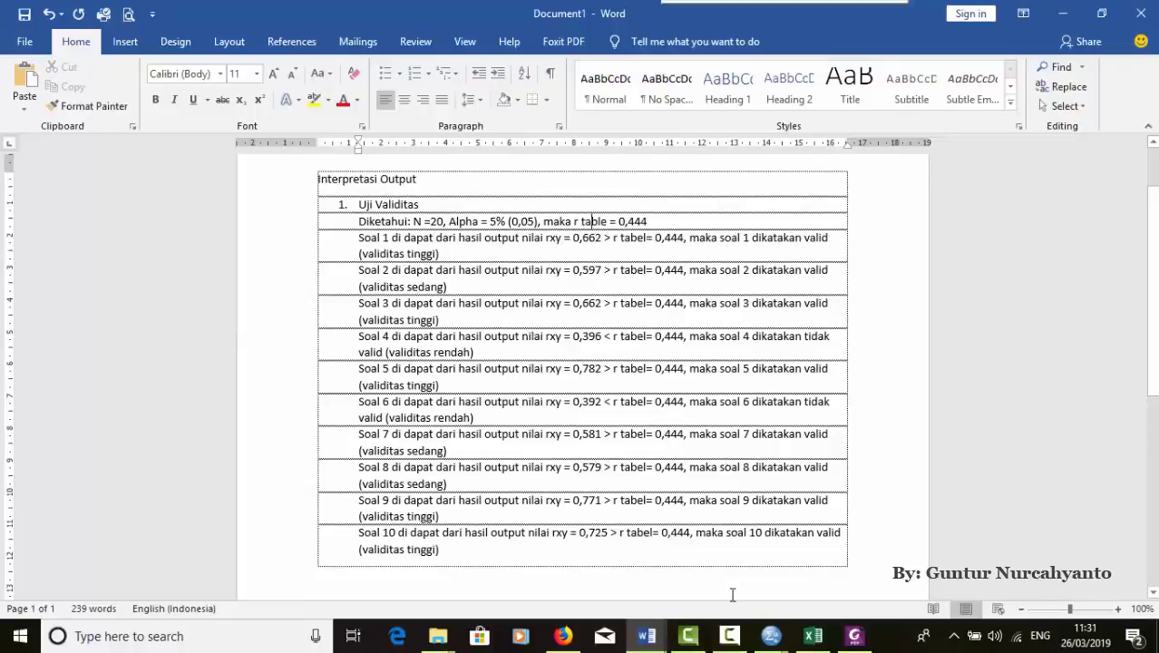
- Look up the critical r value for N = 20 at the 0.05 level in the BUKU SPSS document's Pearson Product Moment table
click(663, 628)
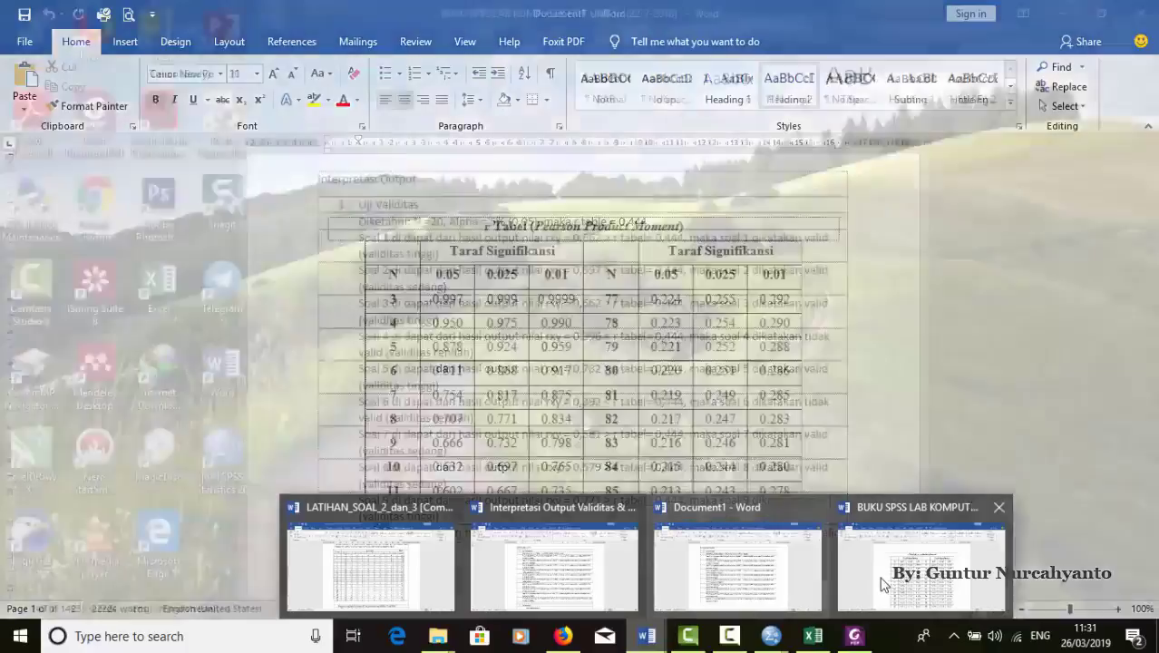
click(880, 581)
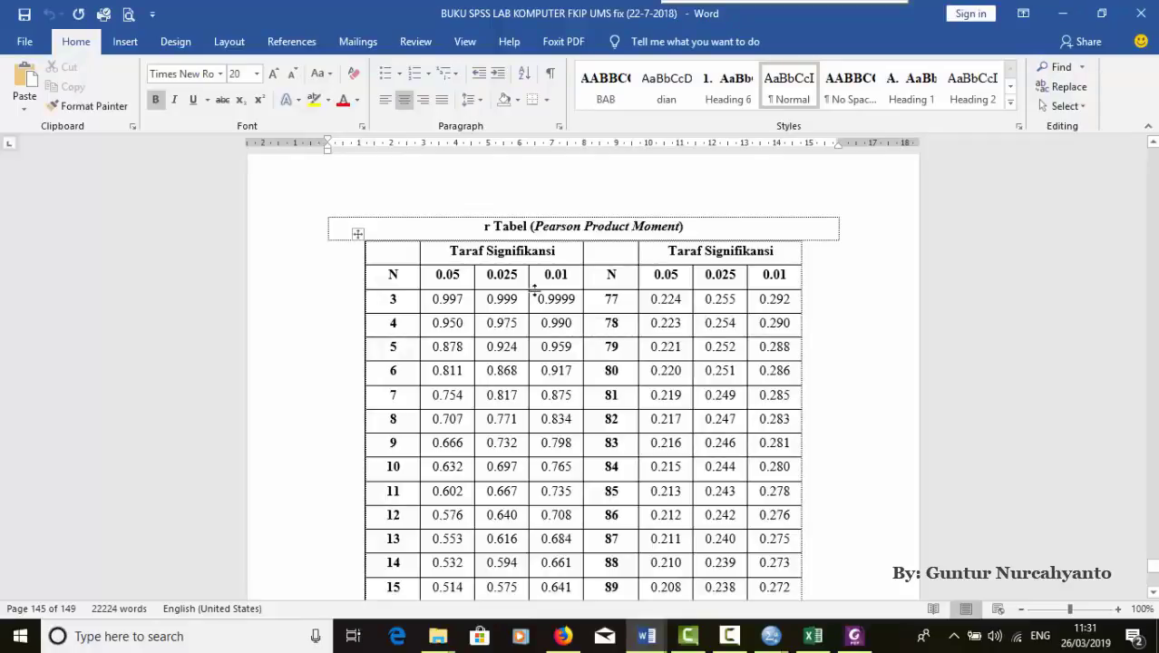
scroll(581, 289, down, 1)
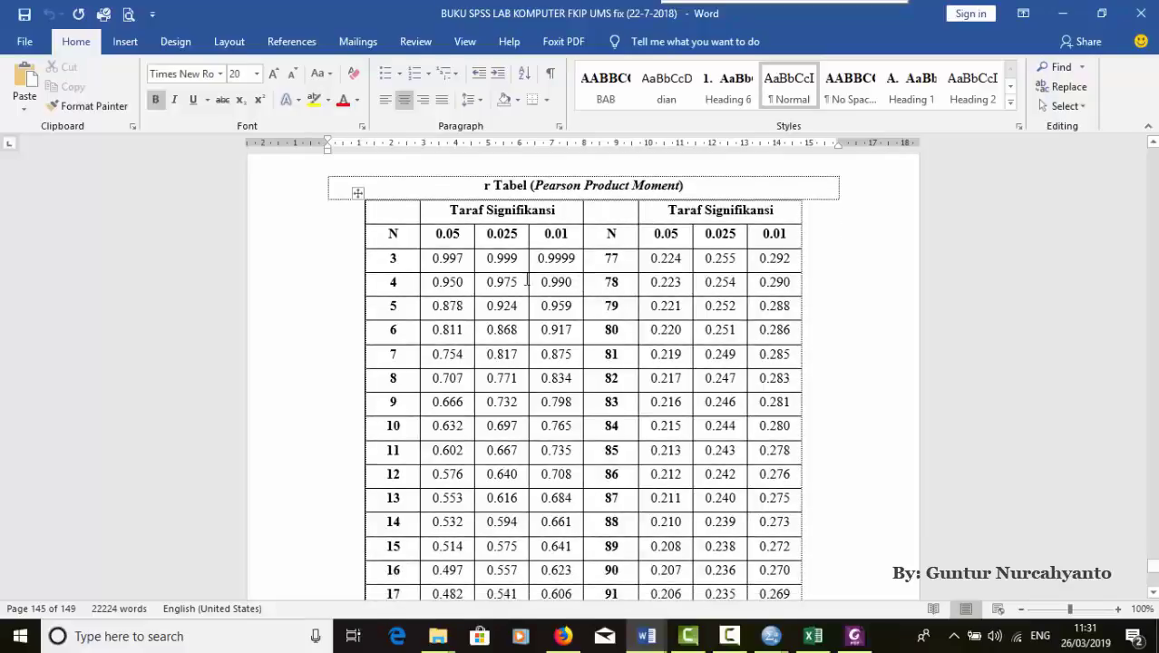
scroll(399, 349, down, 2)
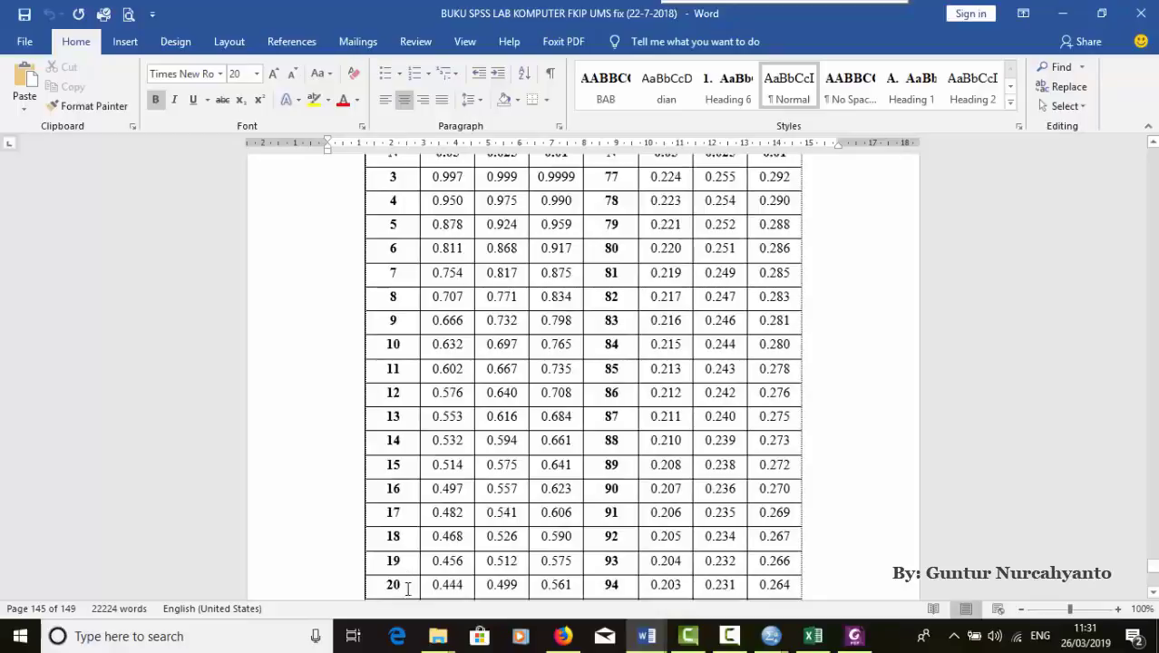
double_click(397, 586)
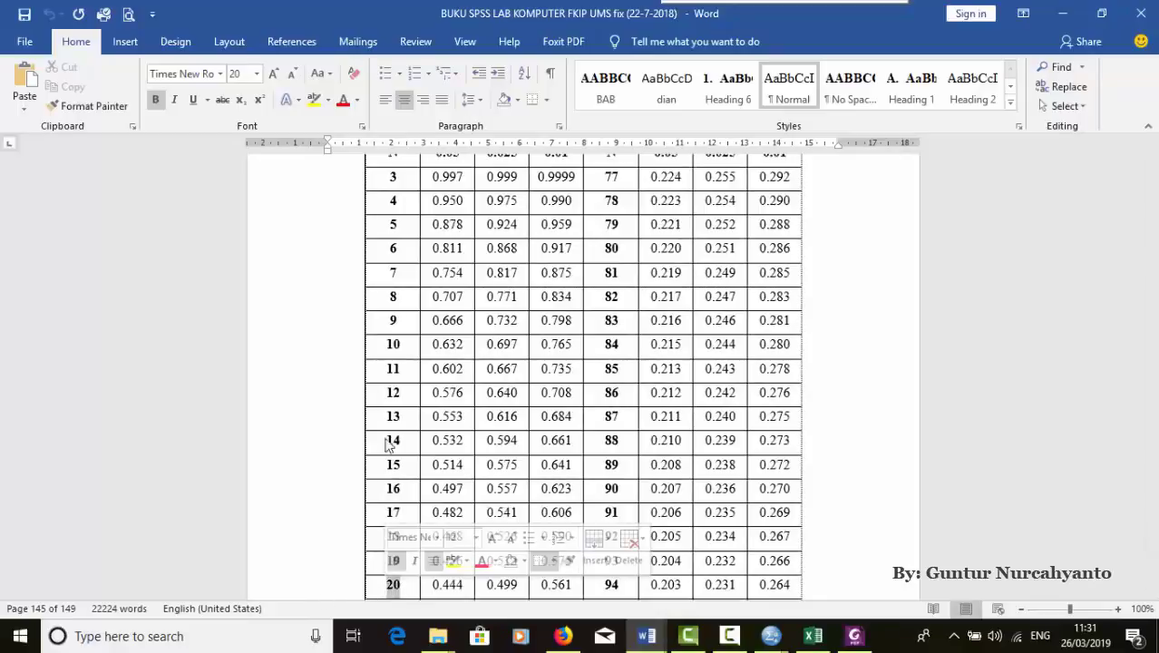
scroll(436, 224, up, 4)
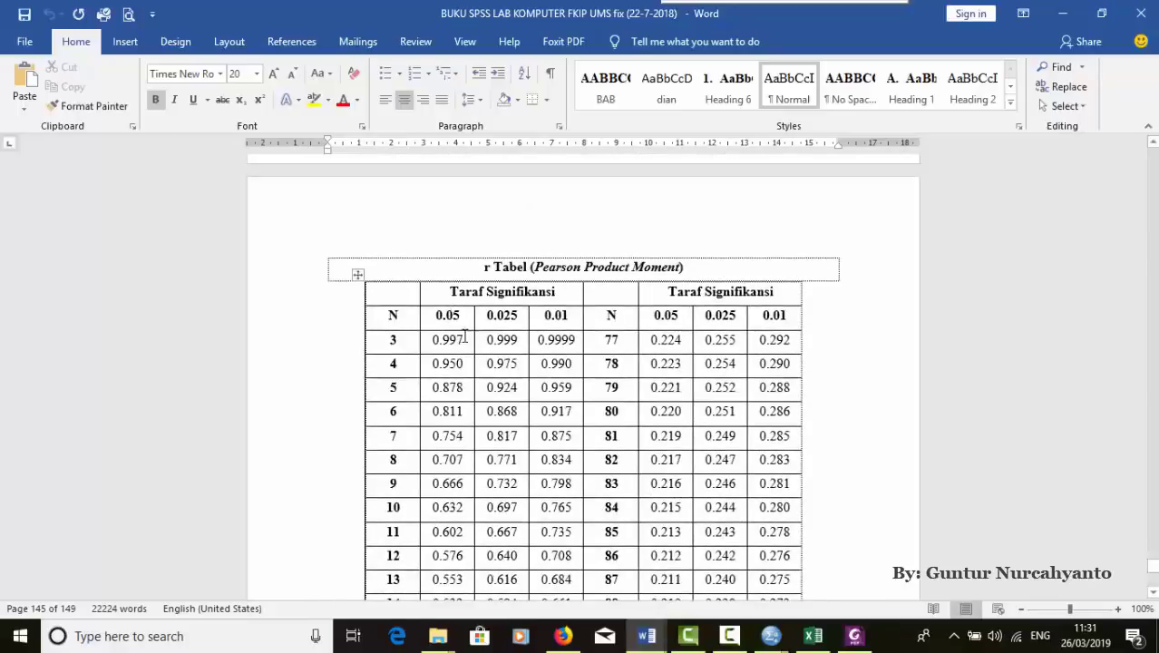
double_click(466, 337)
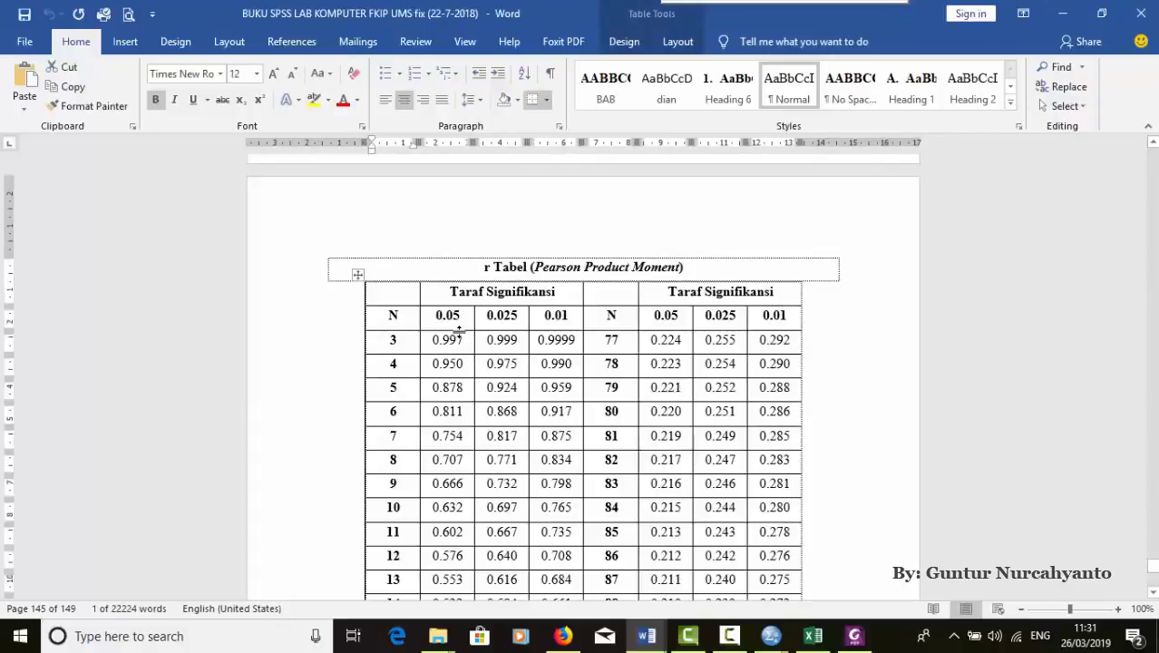
scroll(459, 332, down, 13)
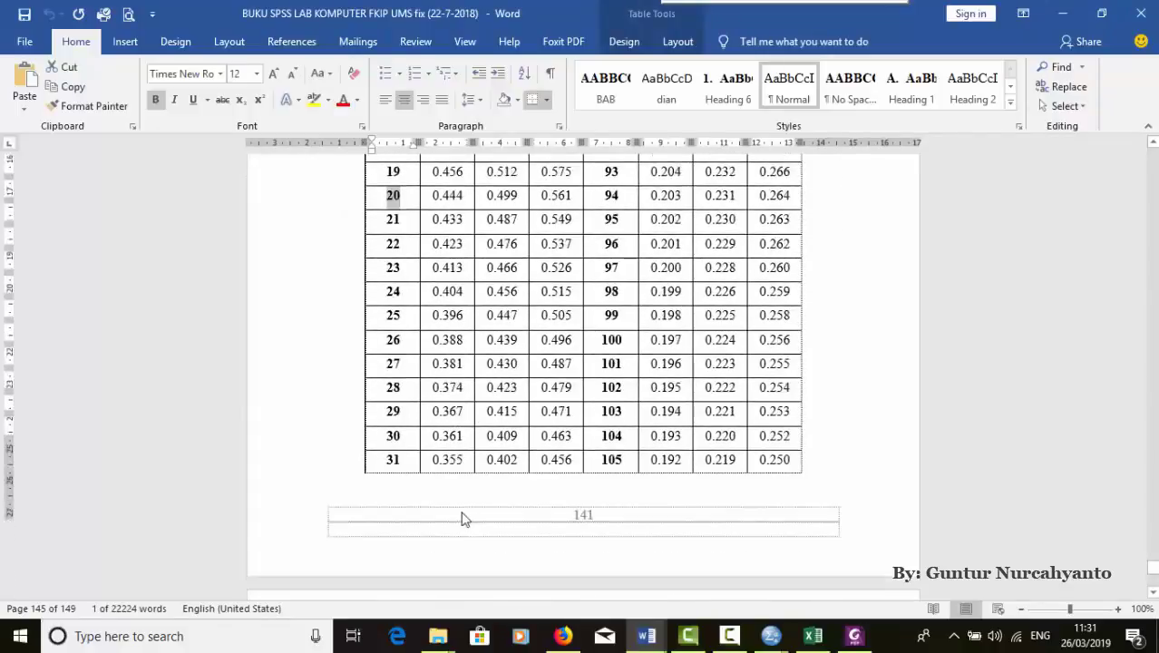
scroll(462, 490, down, 1)
scroll(469, 417, up, 2)
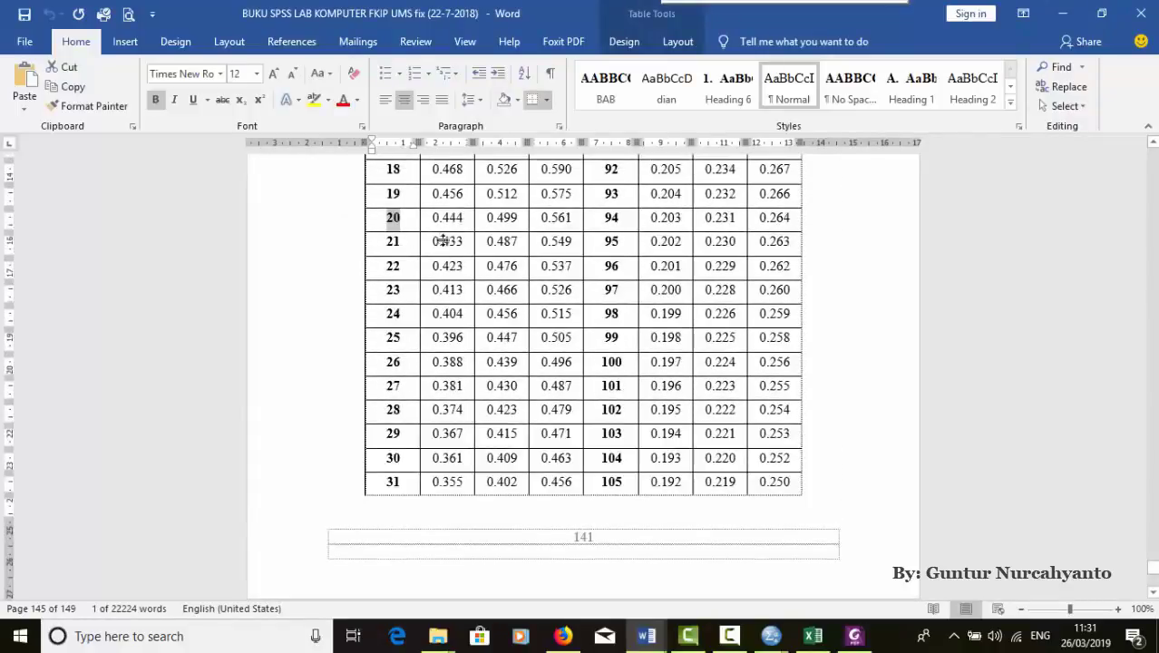
scroll(442, 241, up, 2)
right_click(460, 309)
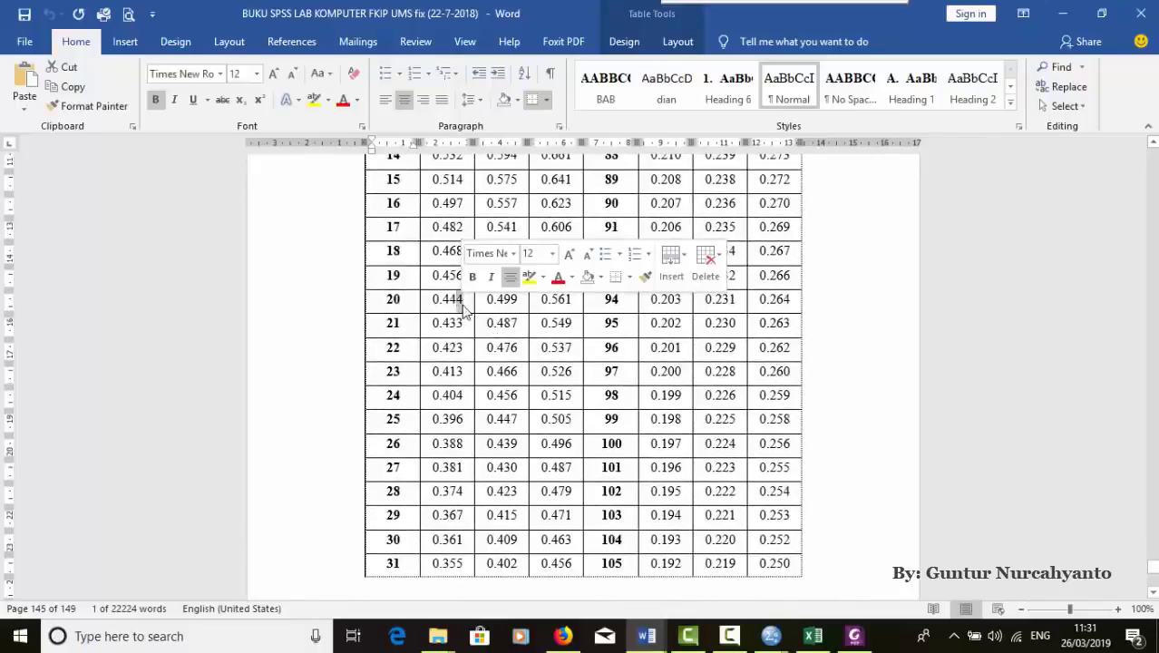
double_click(441, 299)
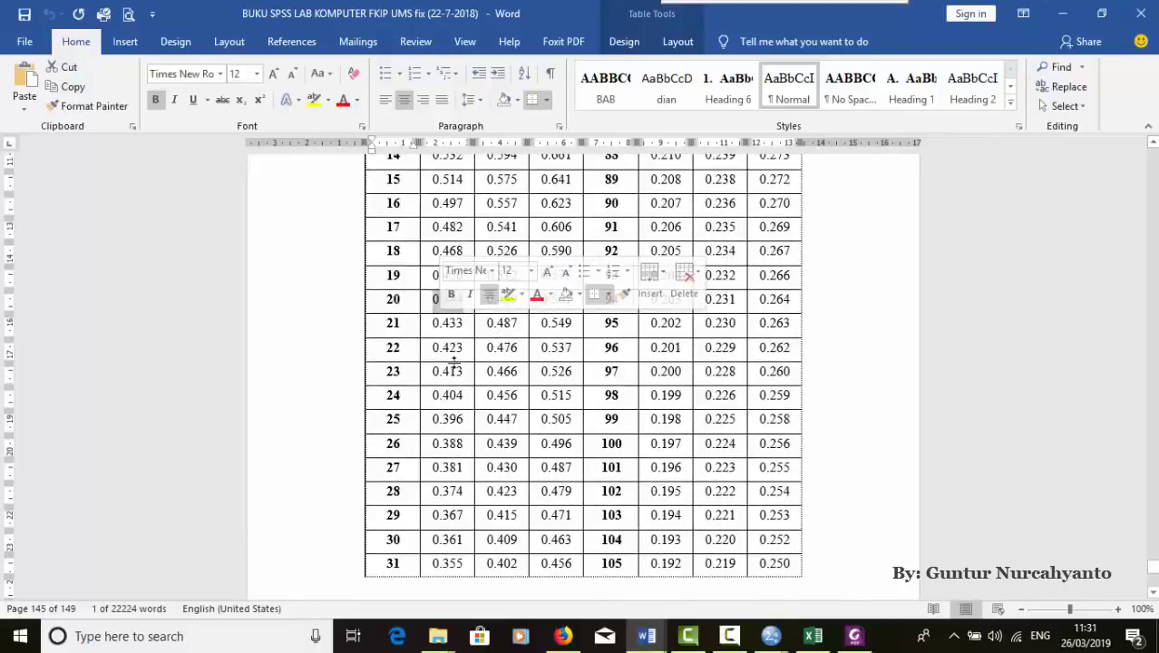
click(427, 306)
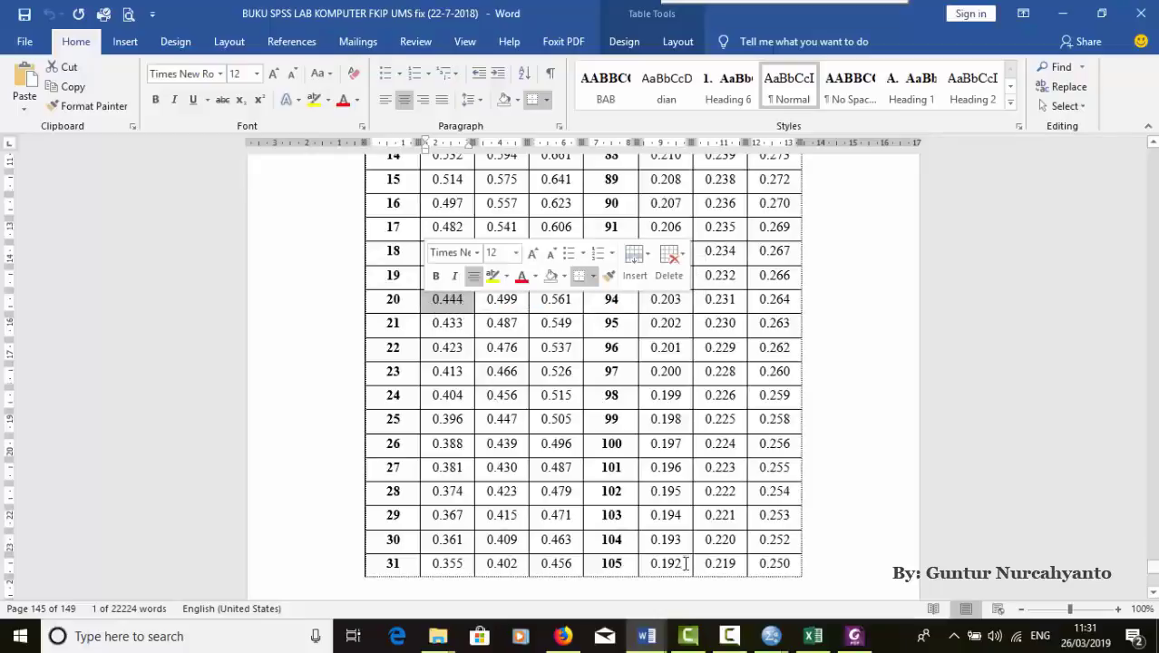
- Go back to the Word interpretation document and select the r table value in the "Diketahui" line
mouse_move(647, 635)
click(830, 613)
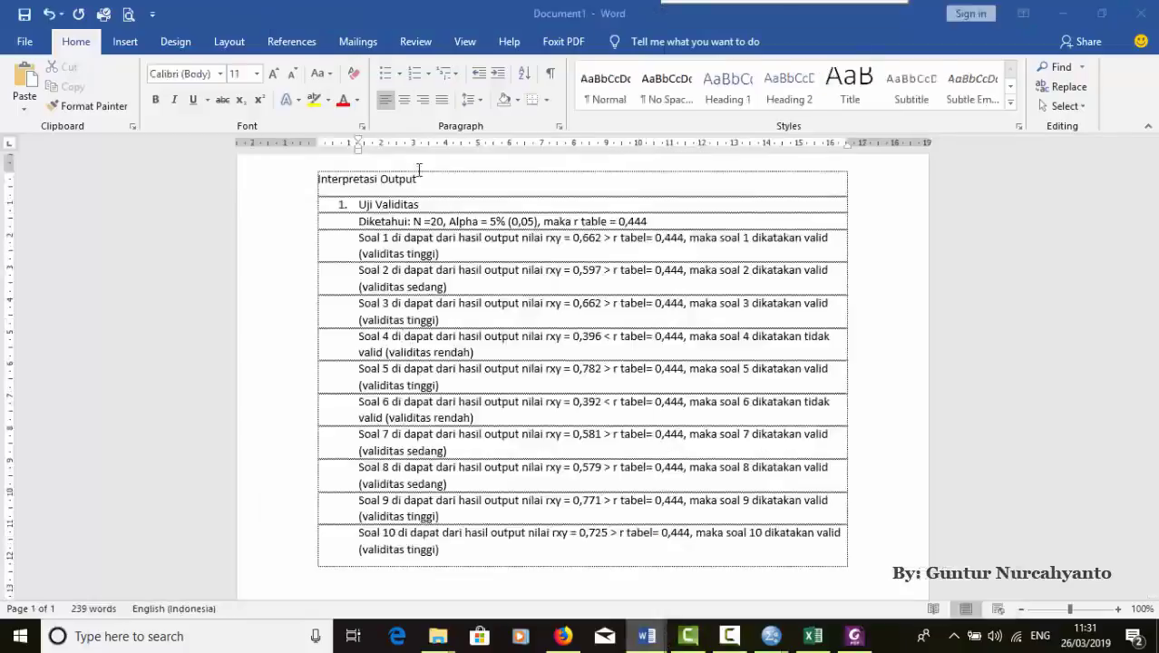
drag(651, 223, 621, 227)
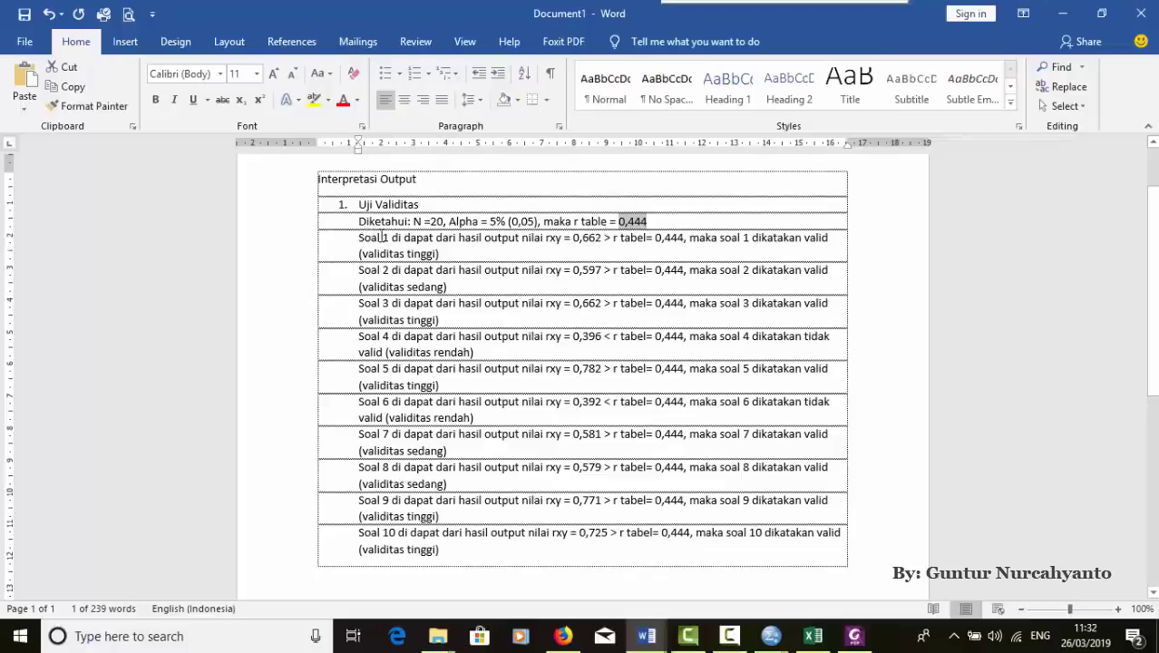
- Switch to the SPSS output and examine each item's Pearson correlation with SKOR TOTAL in the Correlations table
mouse_move(772, 636)
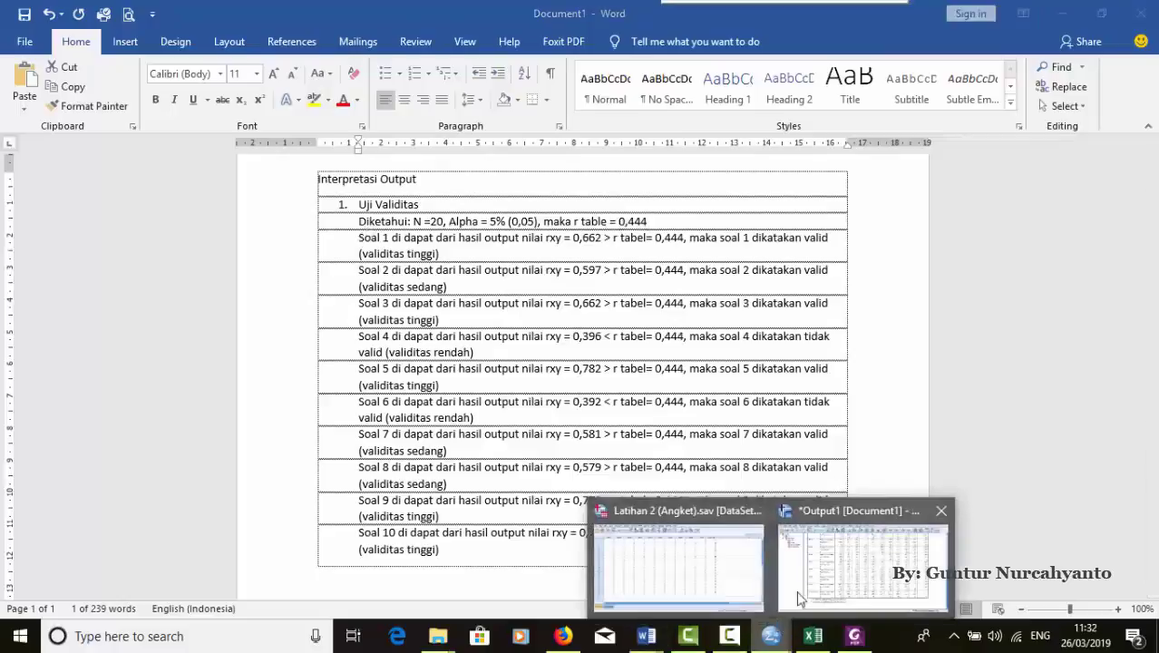
click(588, 513)
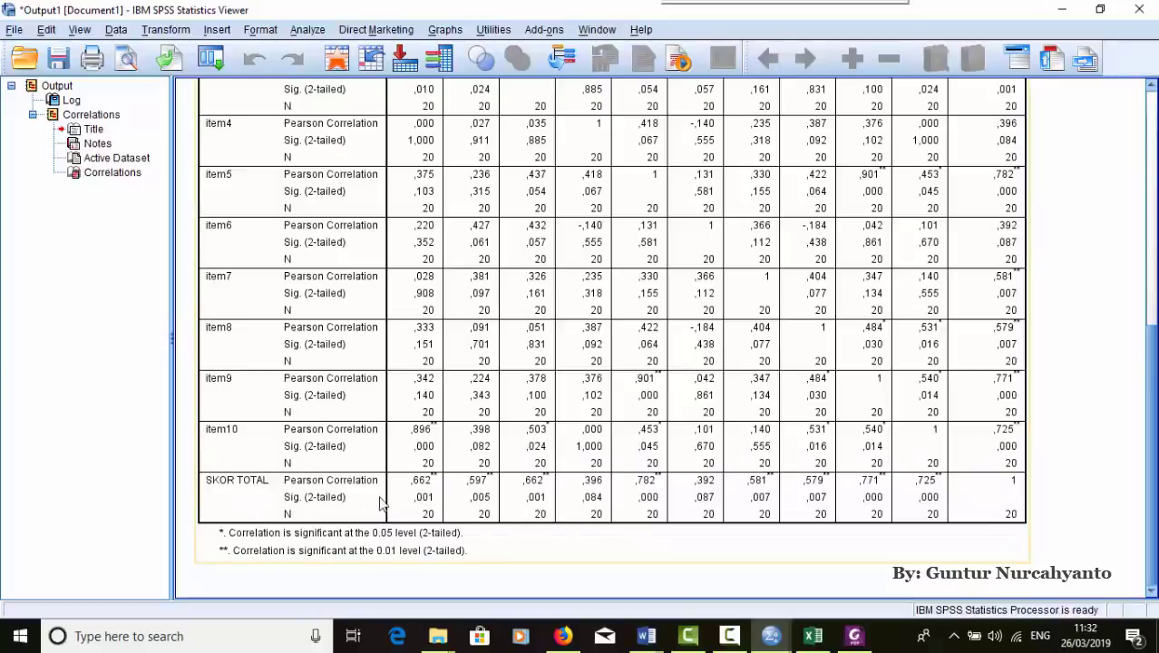
scroll(400, 450, up, 5)
scroll(416, 391, down, 5)
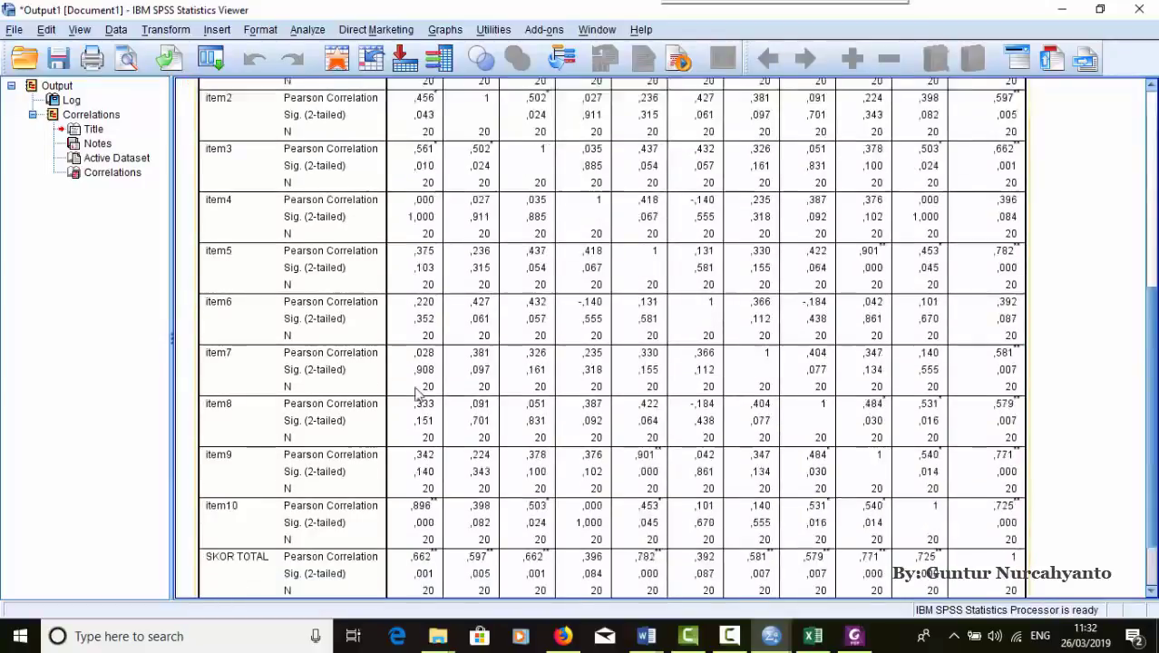
scroll(416, 392, down, 1)
scroll(539, 423, up, 5)
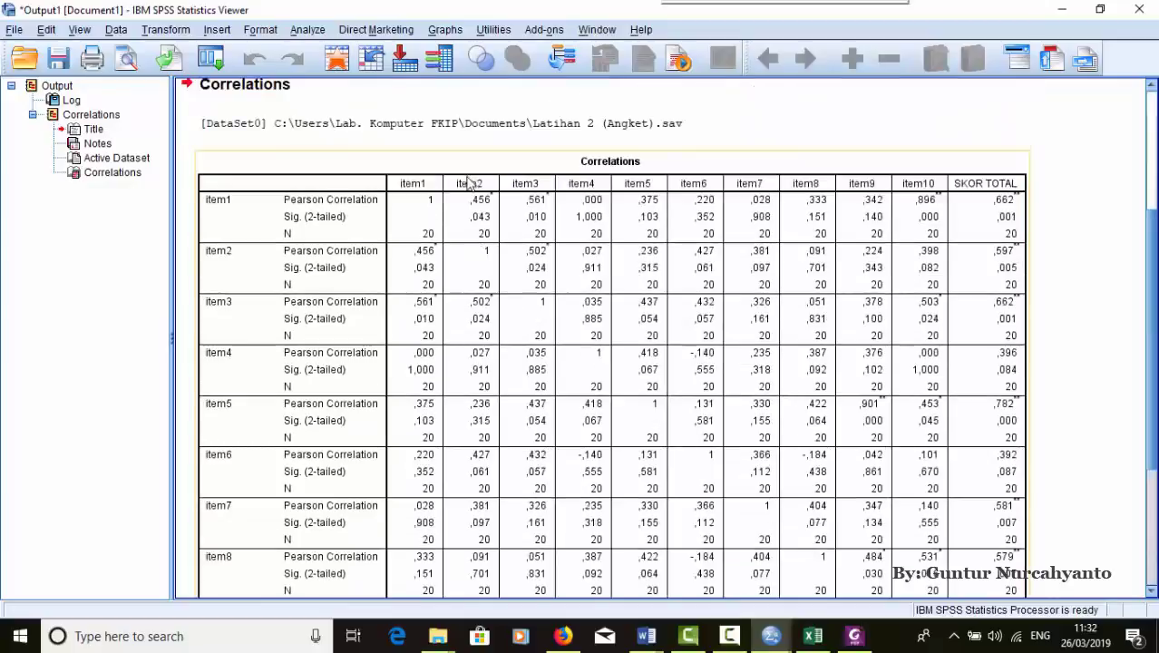
scroll(434, 321, down, 5)
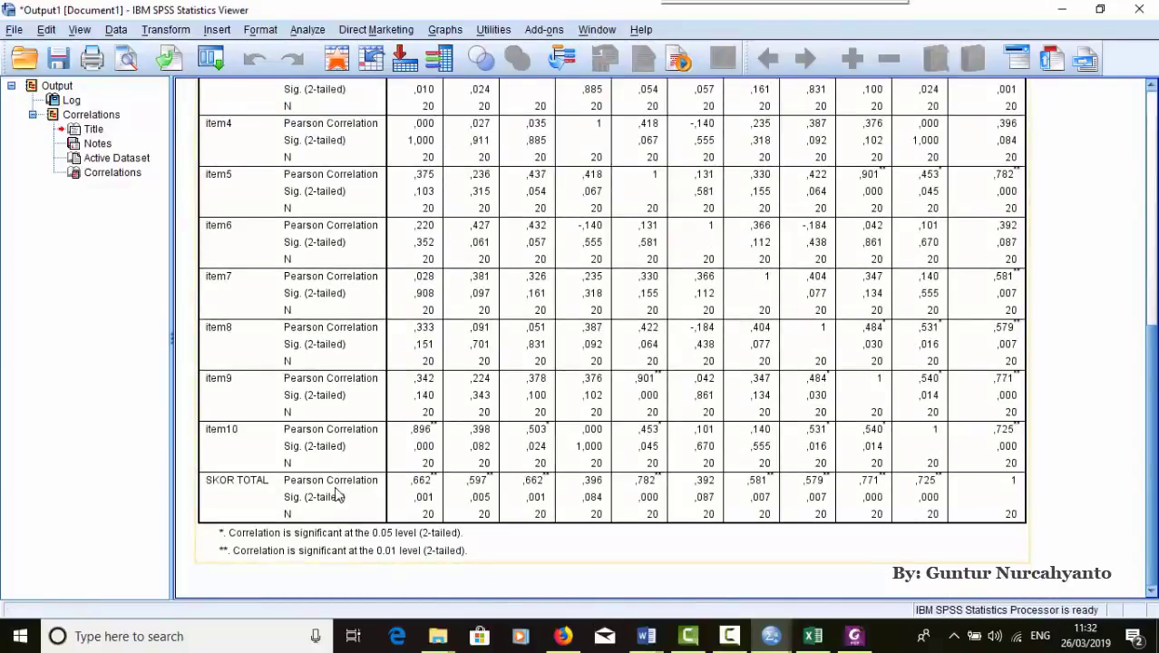
- Return to the Word interpretation document and follow the Soal 1 statement up to its rxy value
mouse_move(647, 636)
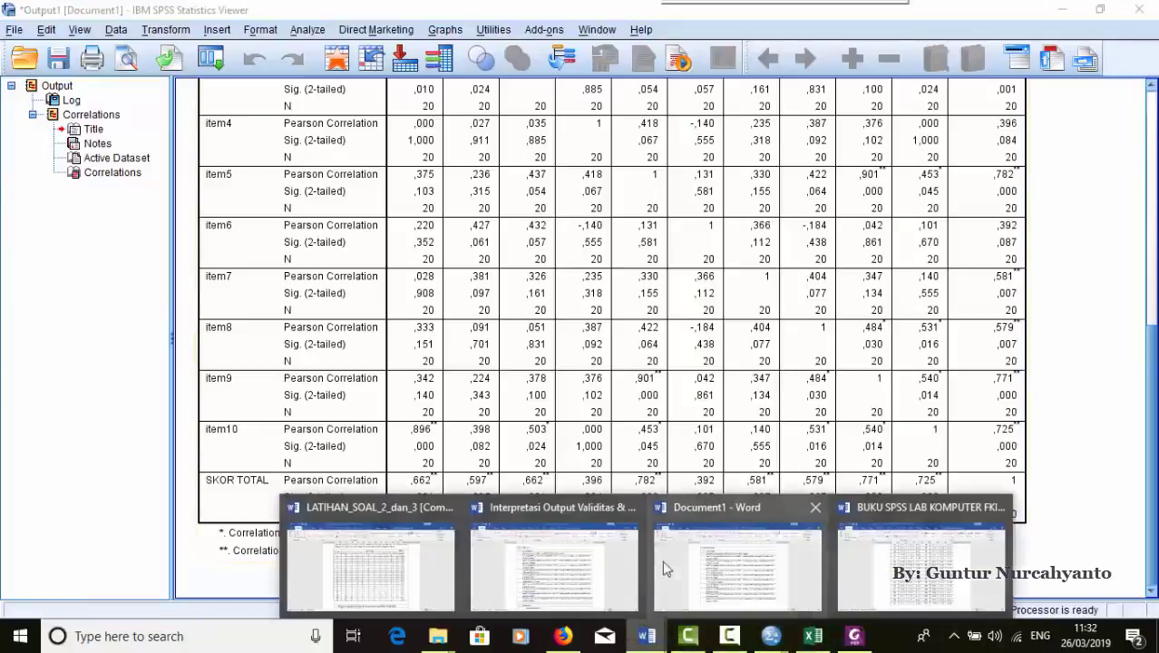
click(695, 573)
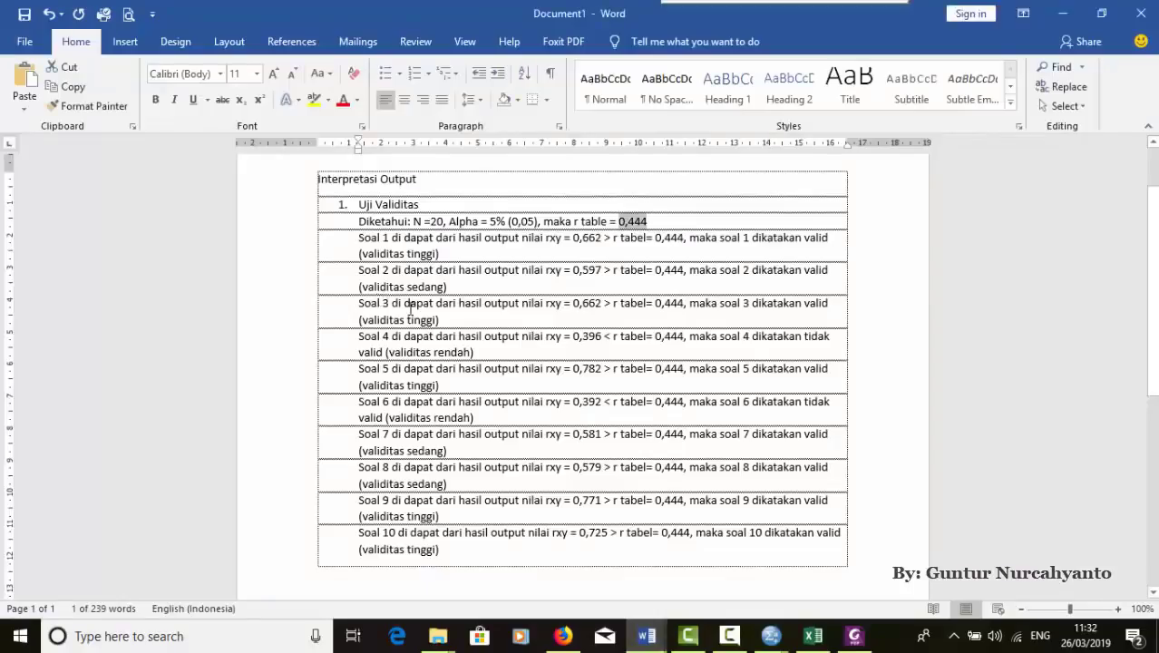
click(430, 204)
click(370, 238)
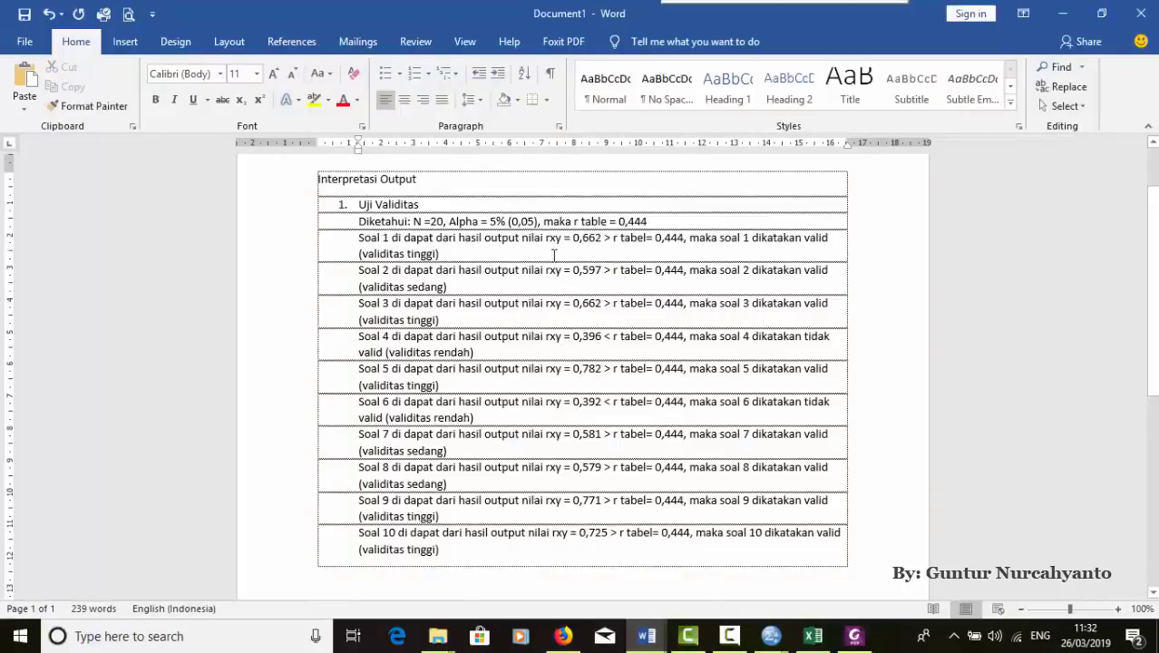
key(ctrl+Right)
key(ctrl+Right)
key(ctrl+Right)
key(ctrl+Right)
key(ctrl+Right)
key(ctrl+Right)
key(ctrl+Right)
key(ctrl+Right)
key(ctrl+Right)
- Check item1's correlation with SKOR TOTAL in the SPSS output against the Soal 1 statement in the Word document
mouse_move(771, 636)
click(817, 589)
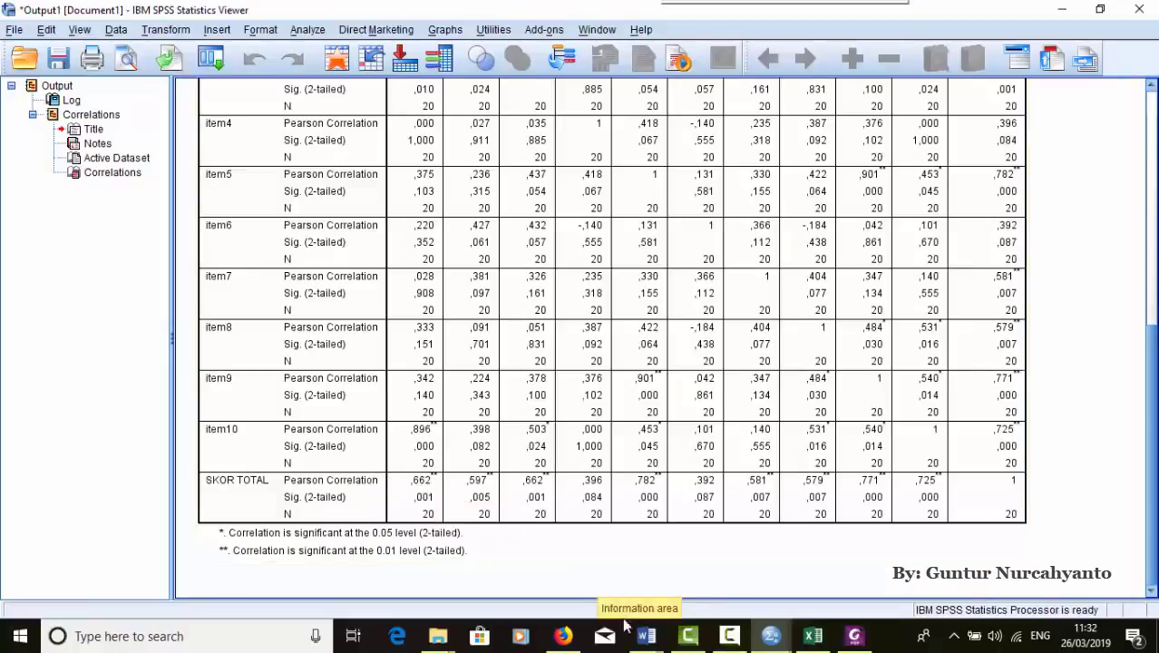
mouse_move(648, 633)
click(723, 598)
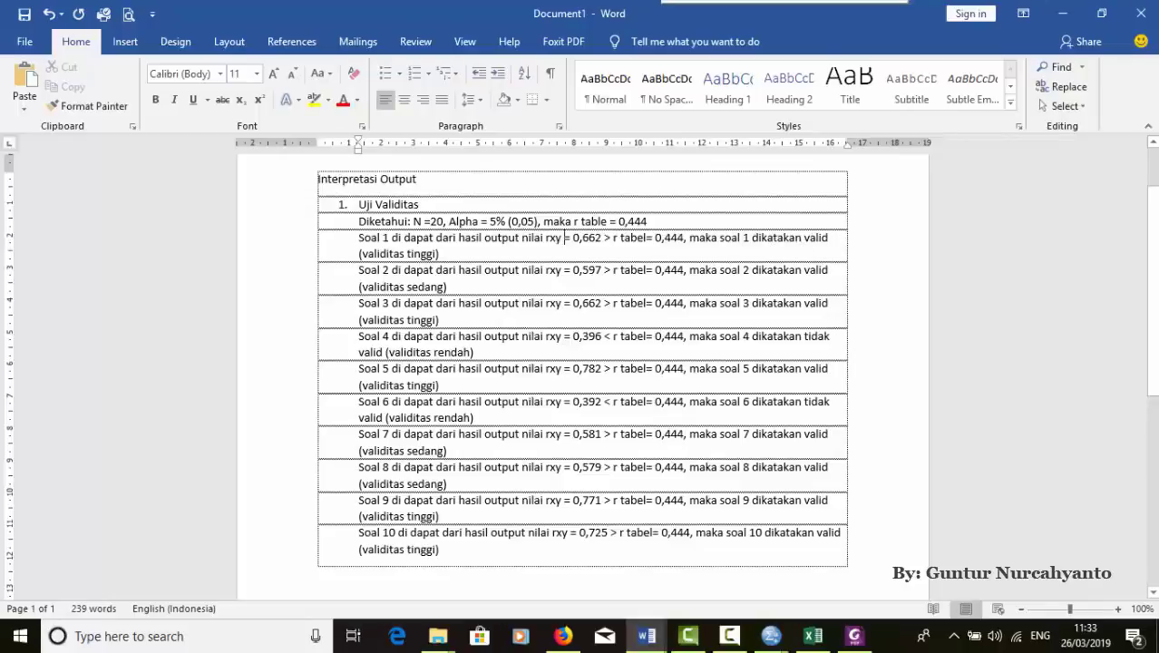
- Reread the r hitung versus r table decision rule in the PDF and select the Soal 1 rxy value in Word
click(853, 636)
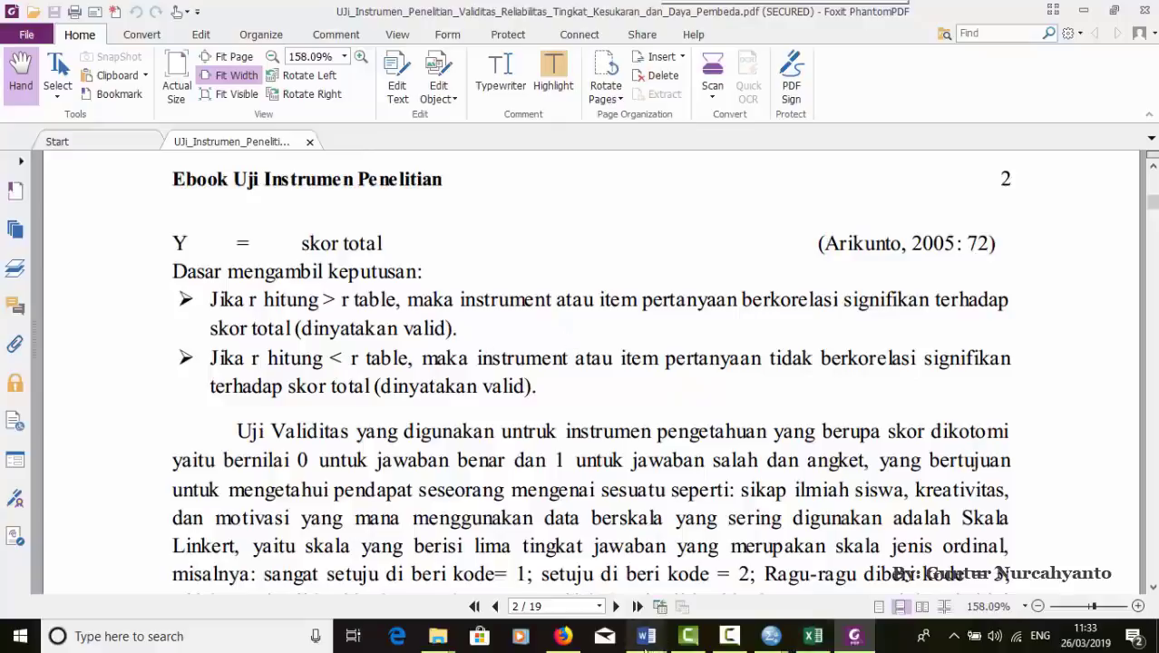
mouse_move(645, 650)
click(642, 598)
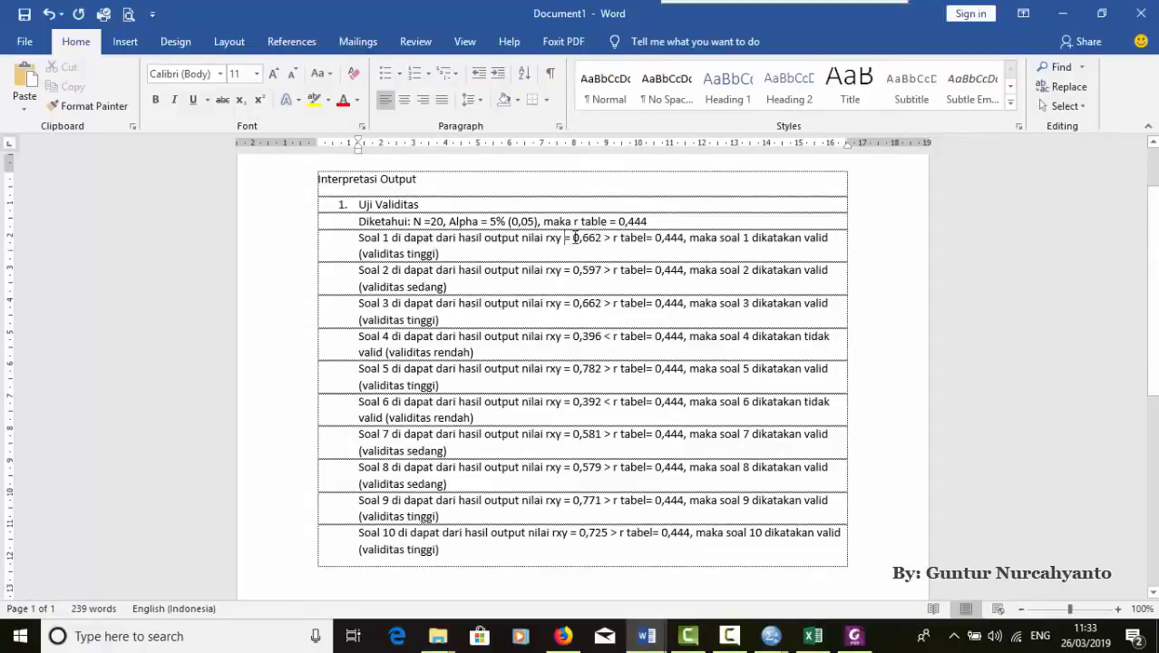
drag(578, 239, 603, 238)
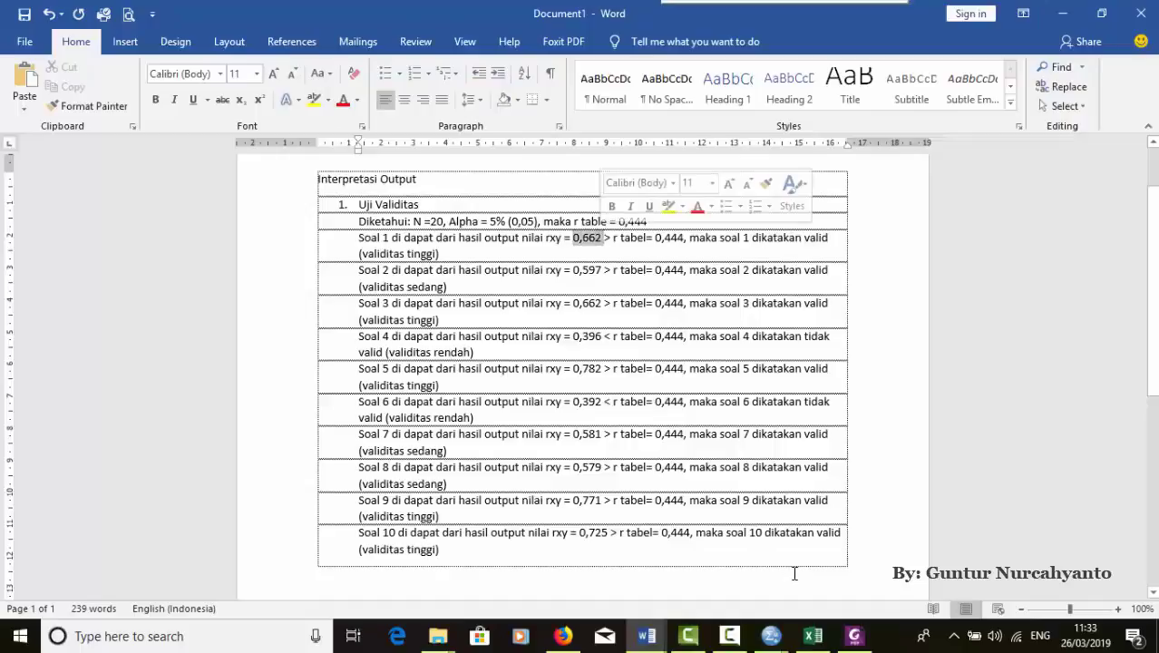
- Read Guilford's validity category ranges in the research instrument testing PDF to classify Soal 1
click(853, 636)
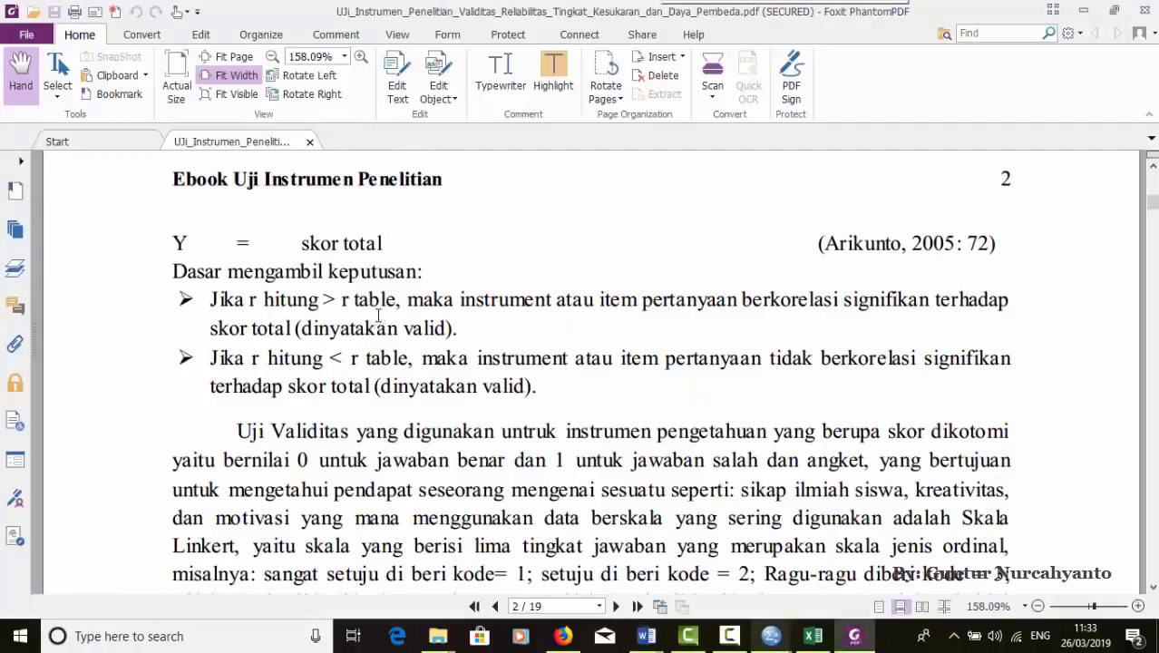
scroll(297, 415, down, 1)
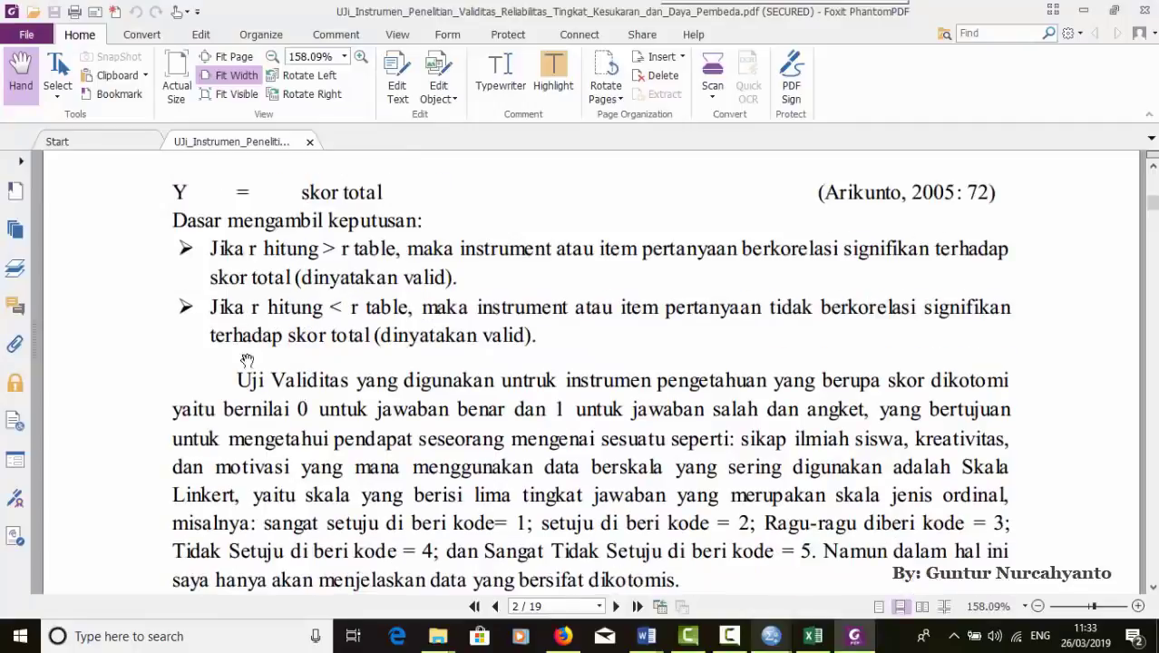
scroll(252, 356, down, 4)
scroll(249, 359, down, 1)
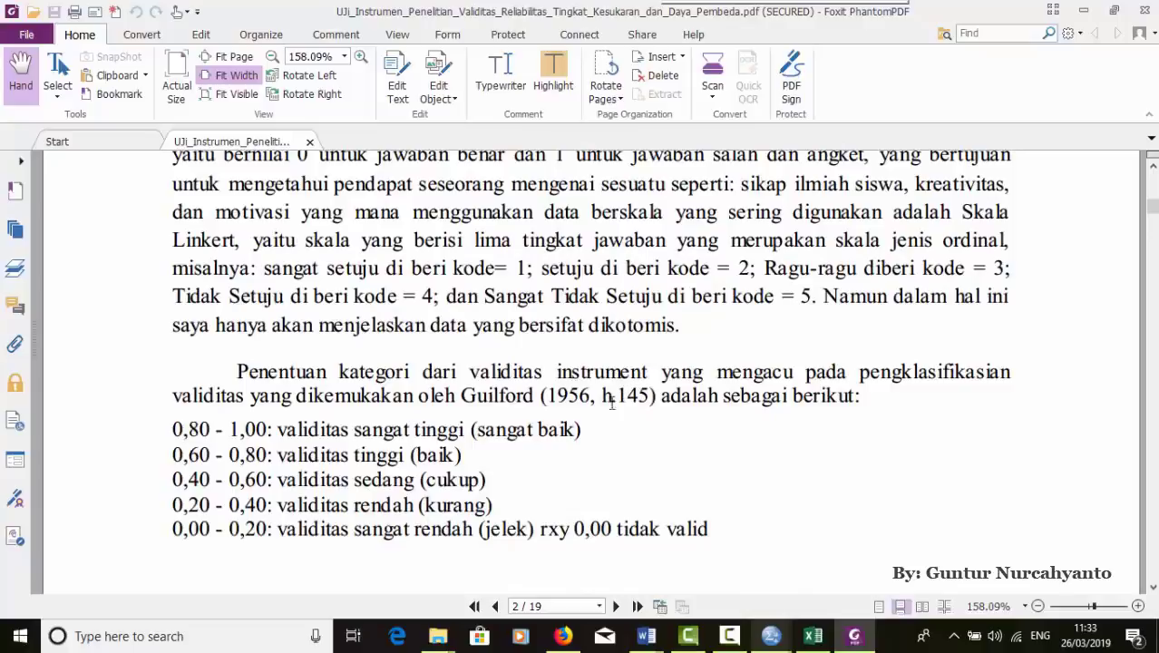
scroll(309, 478, down, 2)
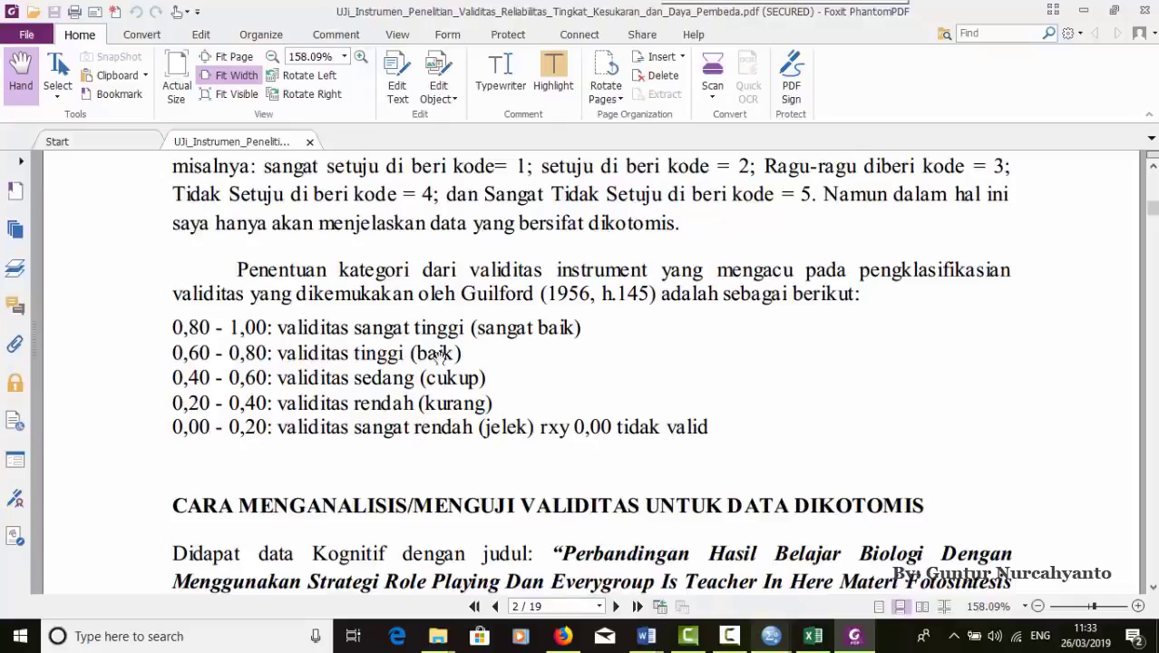
- Go back to the Word document and check the Soal 2 statement against item2's SKOR TOTAL correlation in SPSS
mouse_move(651, 639)
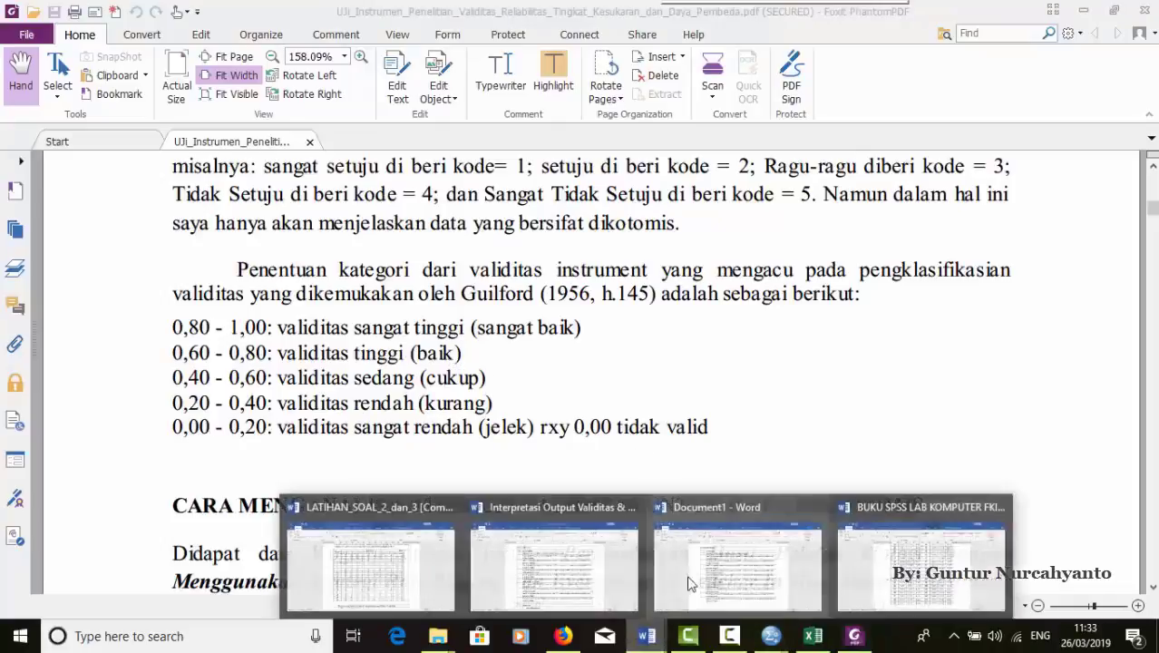
click(694, 583)
click(423, 266)
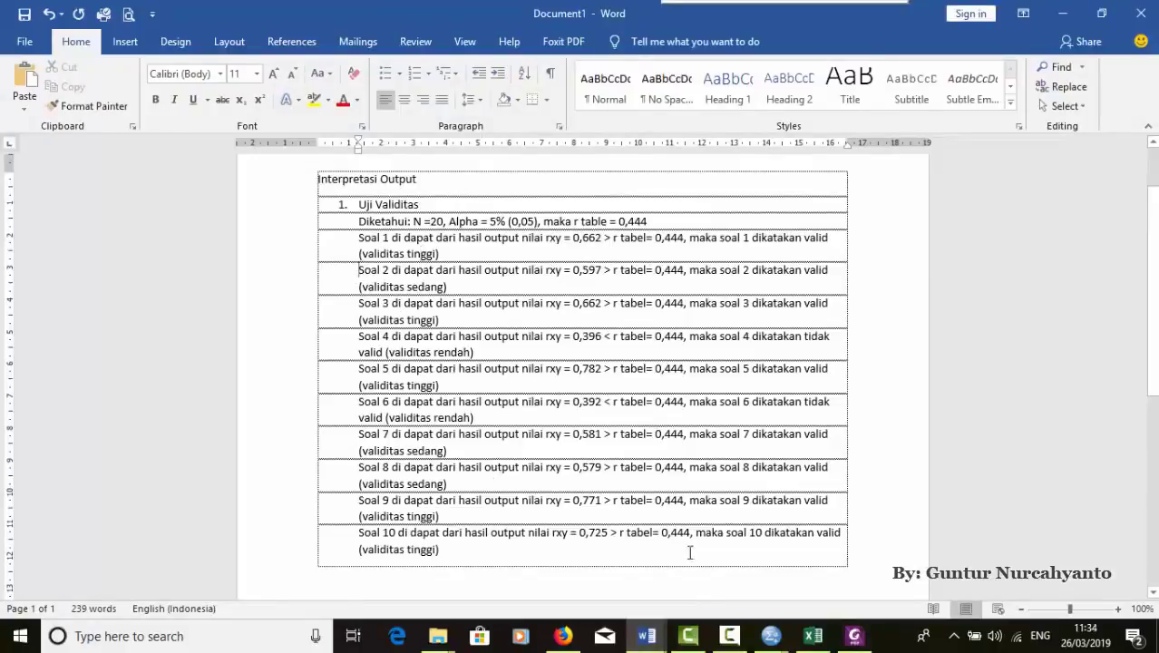
click(771, 636)
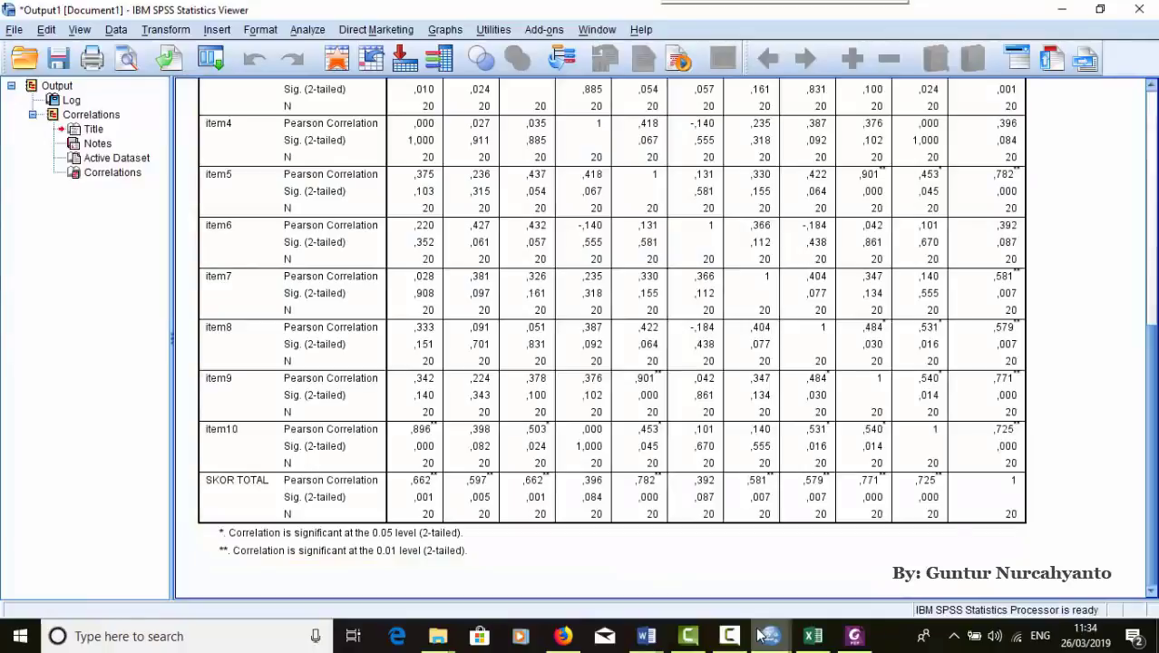
mouse_move(646, 635)
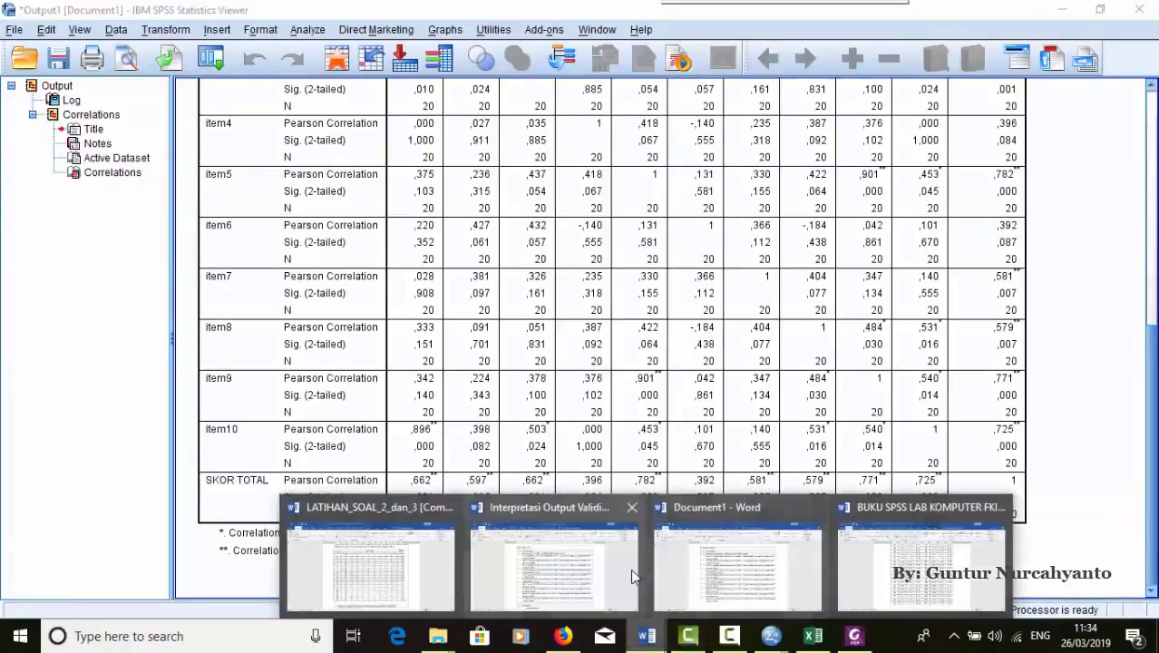
click(698, 567)
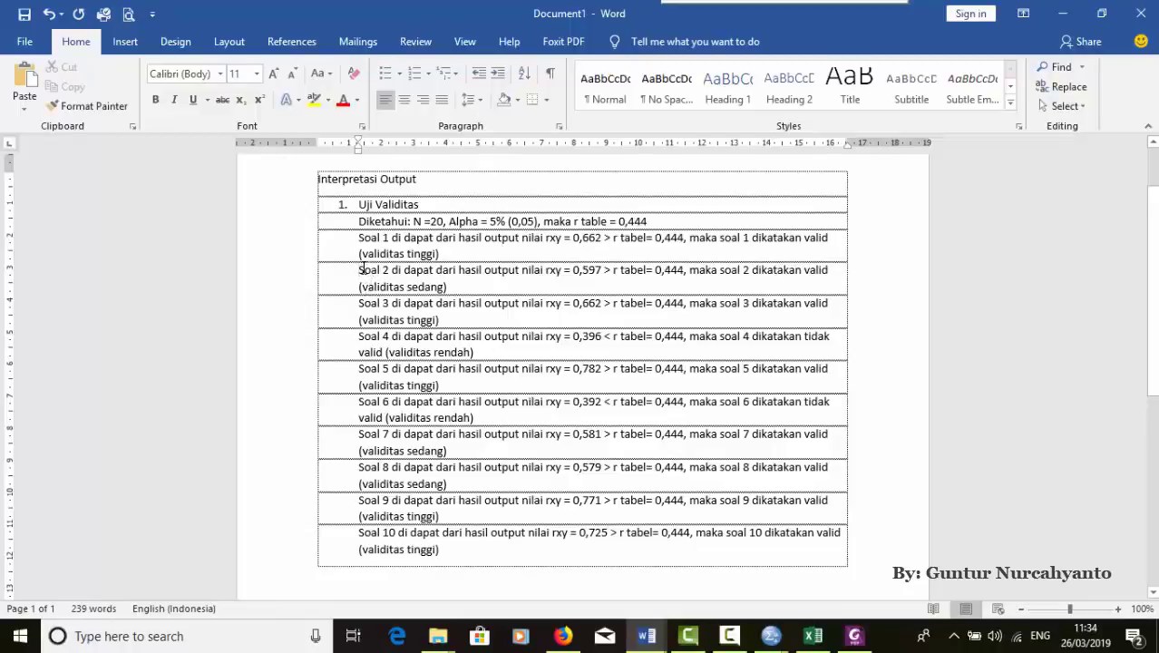
- Look up the Guilford validity category for the Soal 2 correlation in the PDF and compare it with the Word statement
click(853, 636)
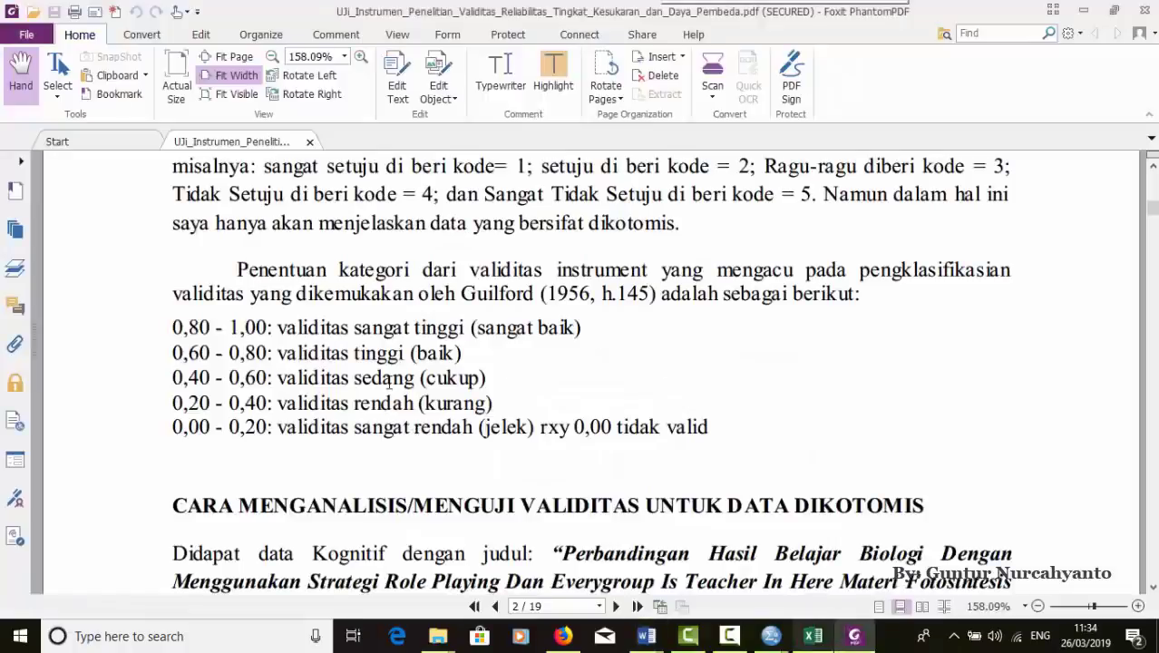
mouse_move(646, 636)
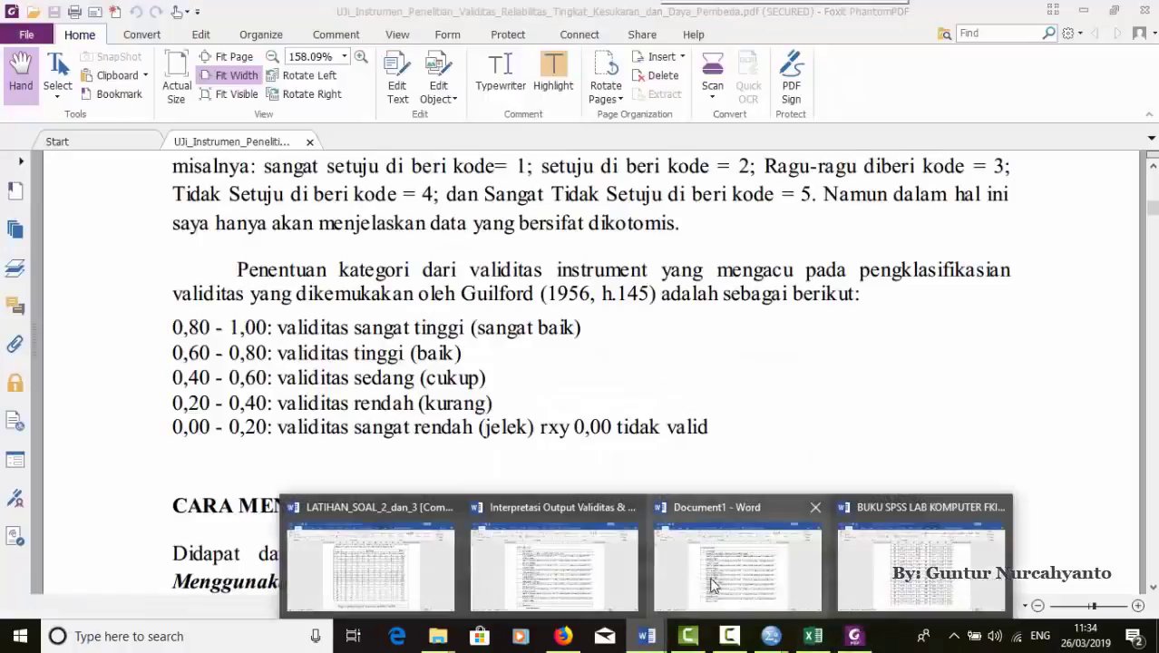
click(730, 558)
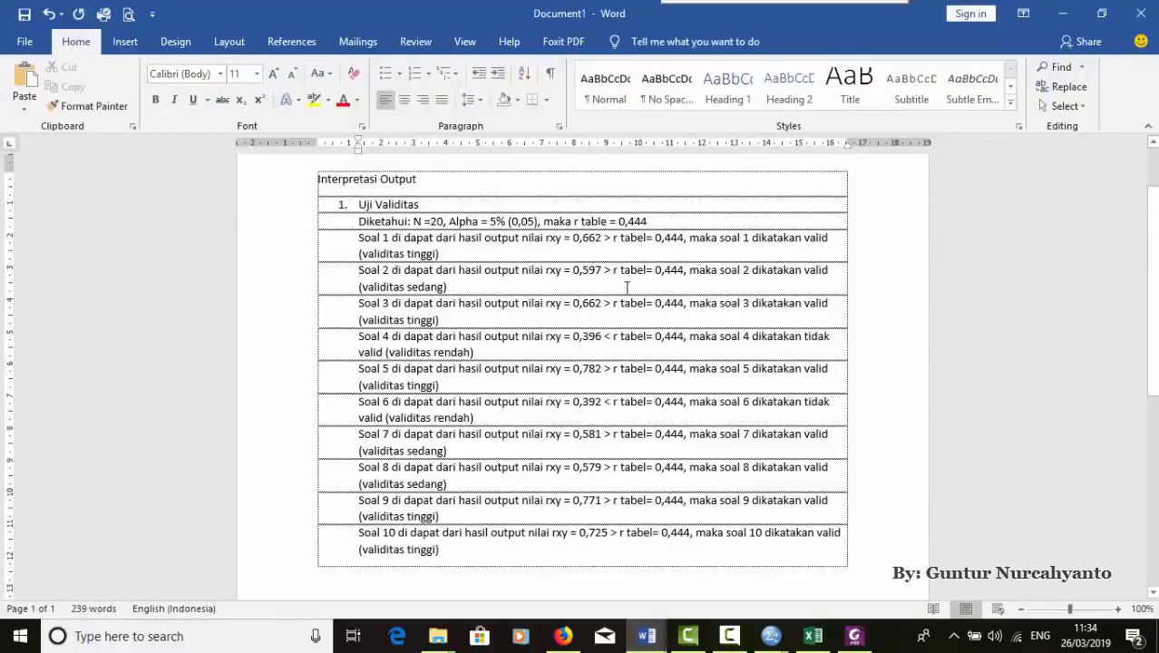
click(854, 636)
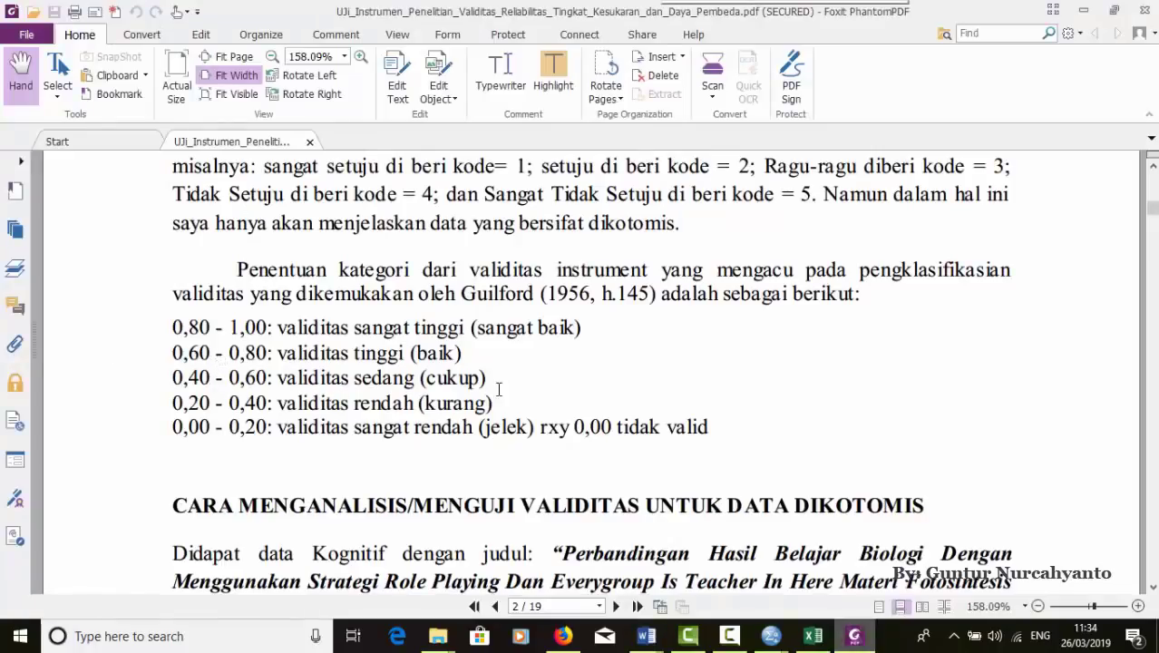
mouse_move(645, 636)
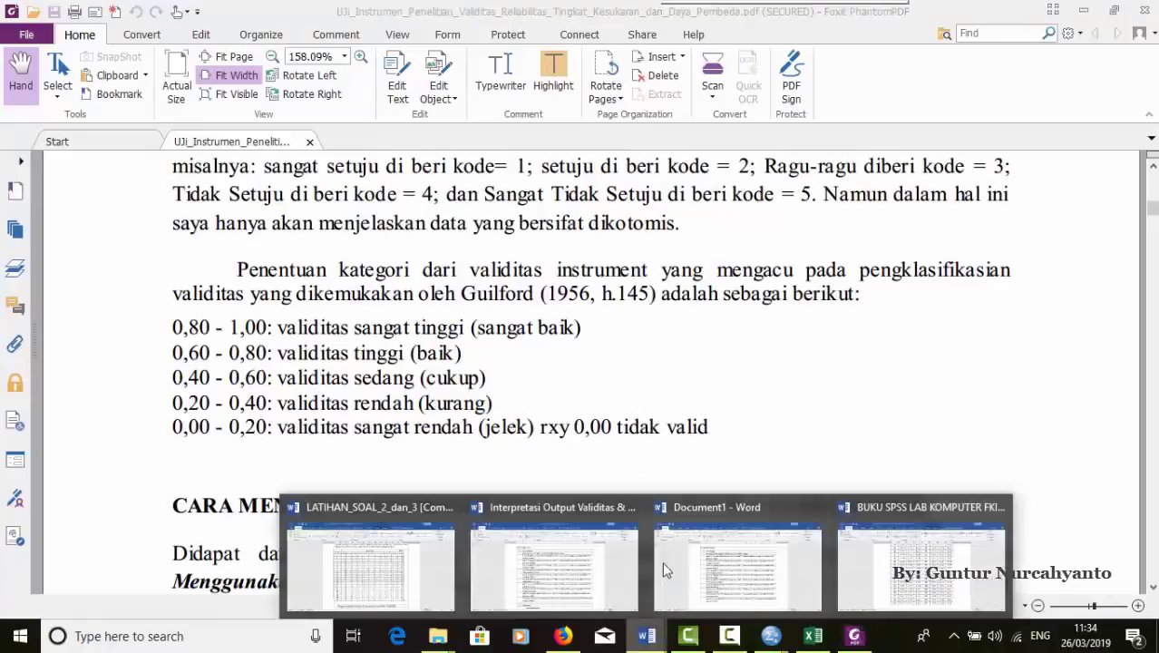
click(663, 564)
- Review the ten item interpretations in Word, selecting the Soal 4 and Soal 6 statements that are declared tidak valid
scroll(419, 544, down, 1)
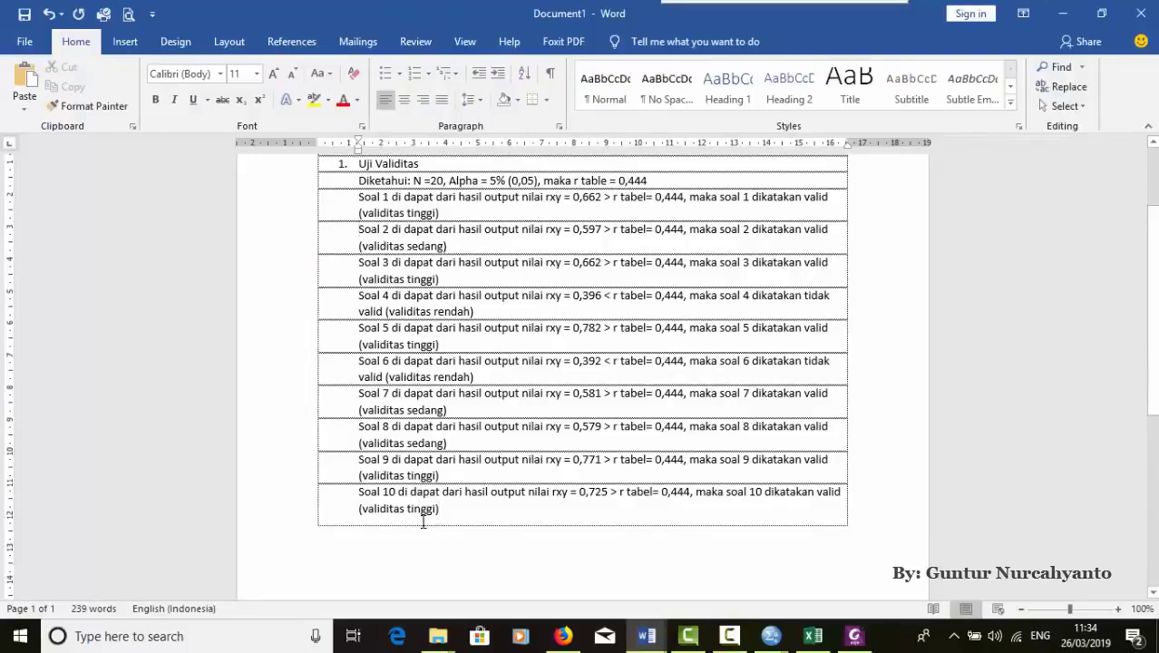
scroll(422, 522, up, 2)
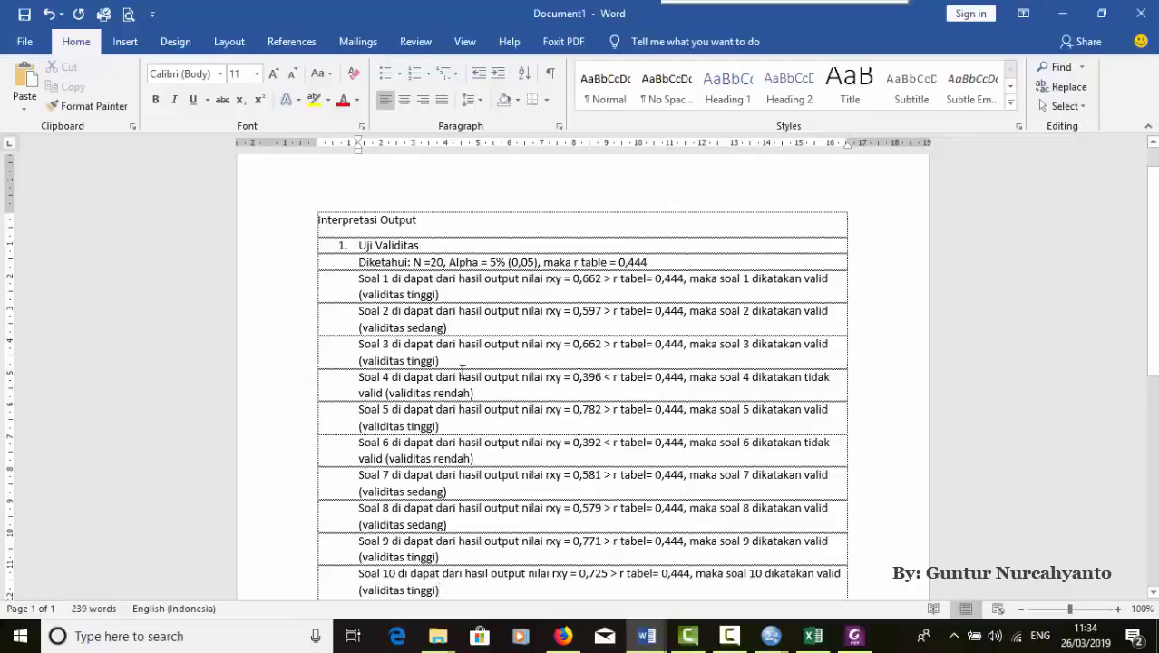
scroll(454, 368, down, 2)
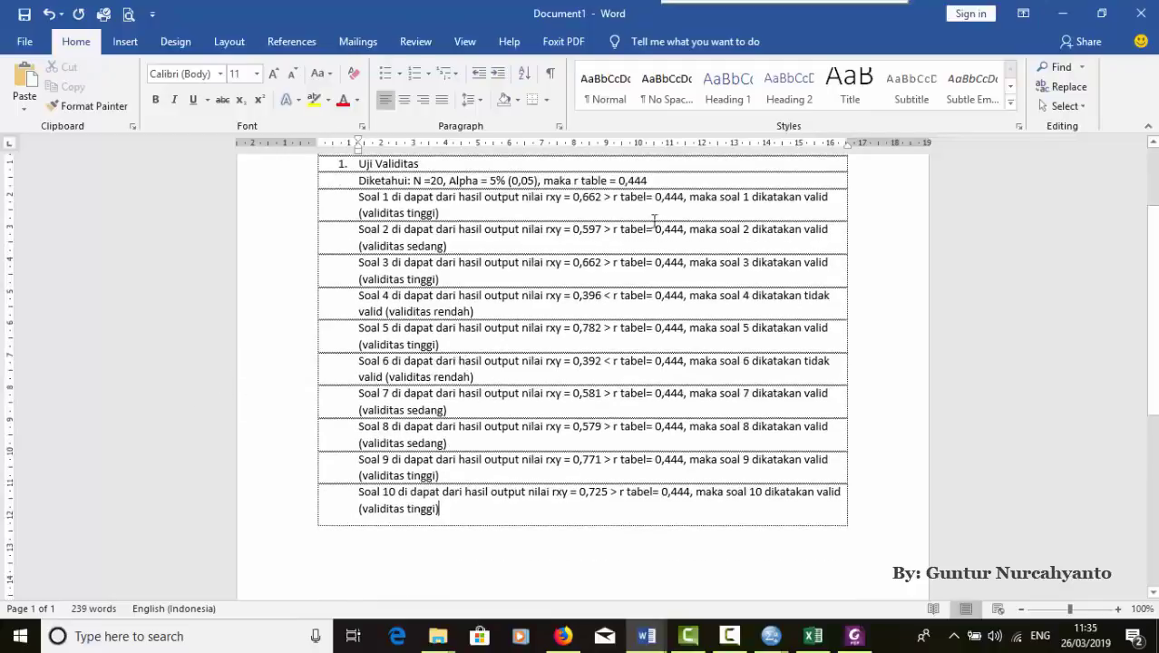
triple_click(374, 300)
drag(359, 299, 841, 305)
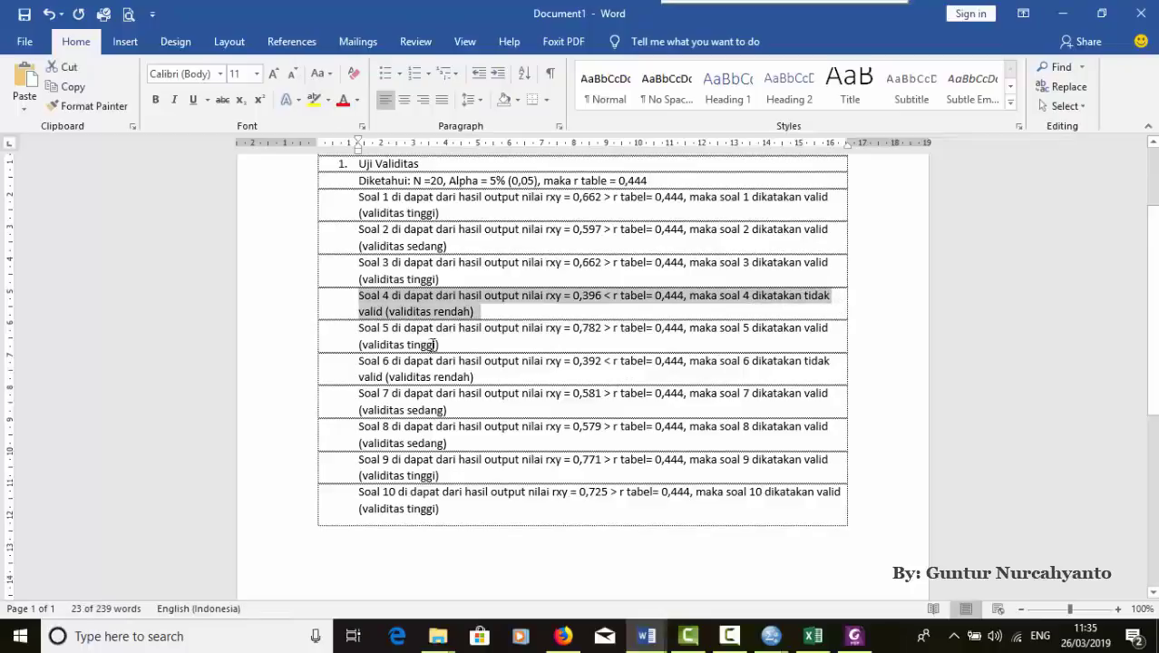
drag(386, 364, 478, 377)
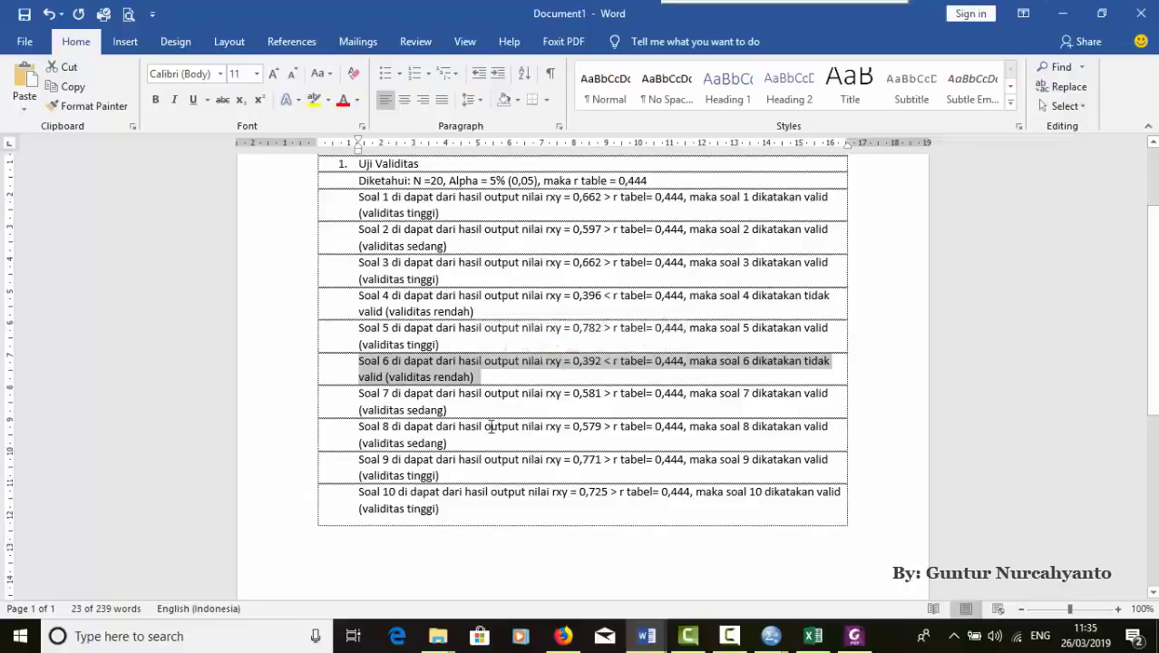
drag(362, 298, 472, 313)
drag(429, 366, 362, 370)
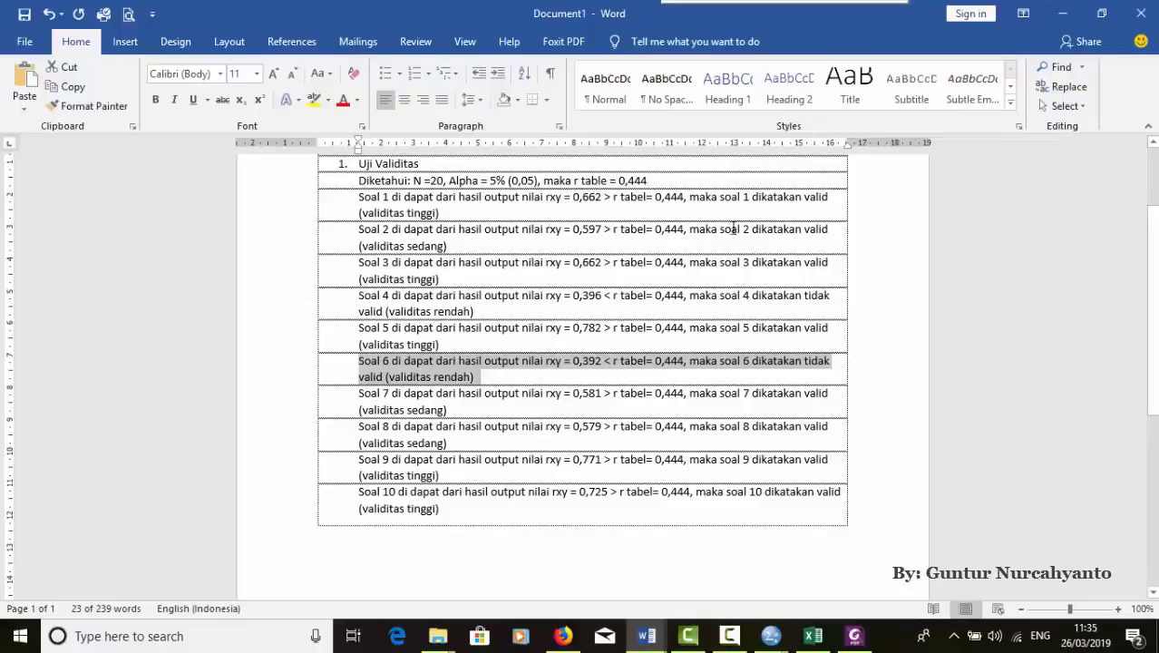
click(440, 179)
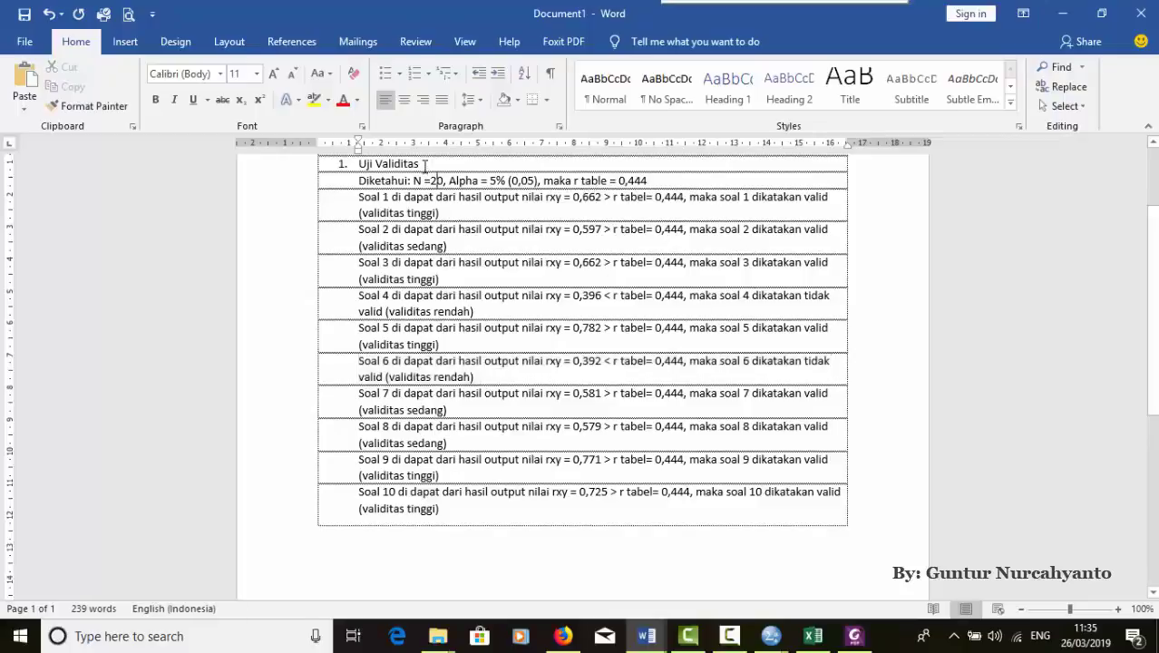
click(439, 509)
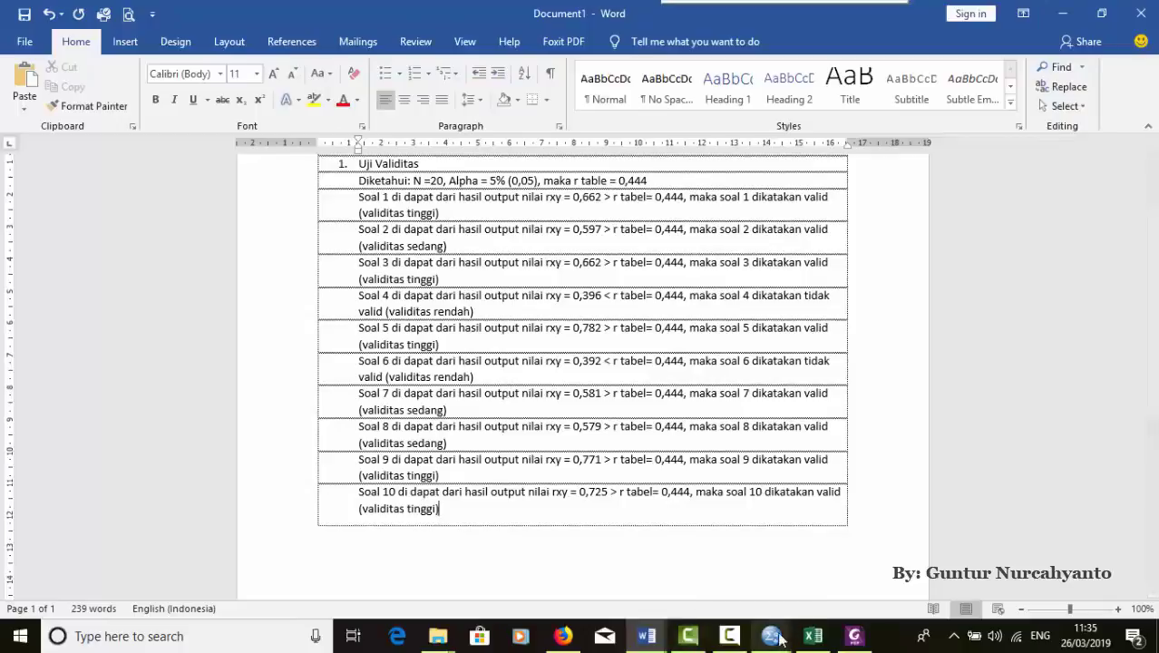
- Switch to the SPSS output and examine the SKOR TOTAL correlations together with the 0.05 and 0.01 significance footnotes
mouse_move(773, 640)
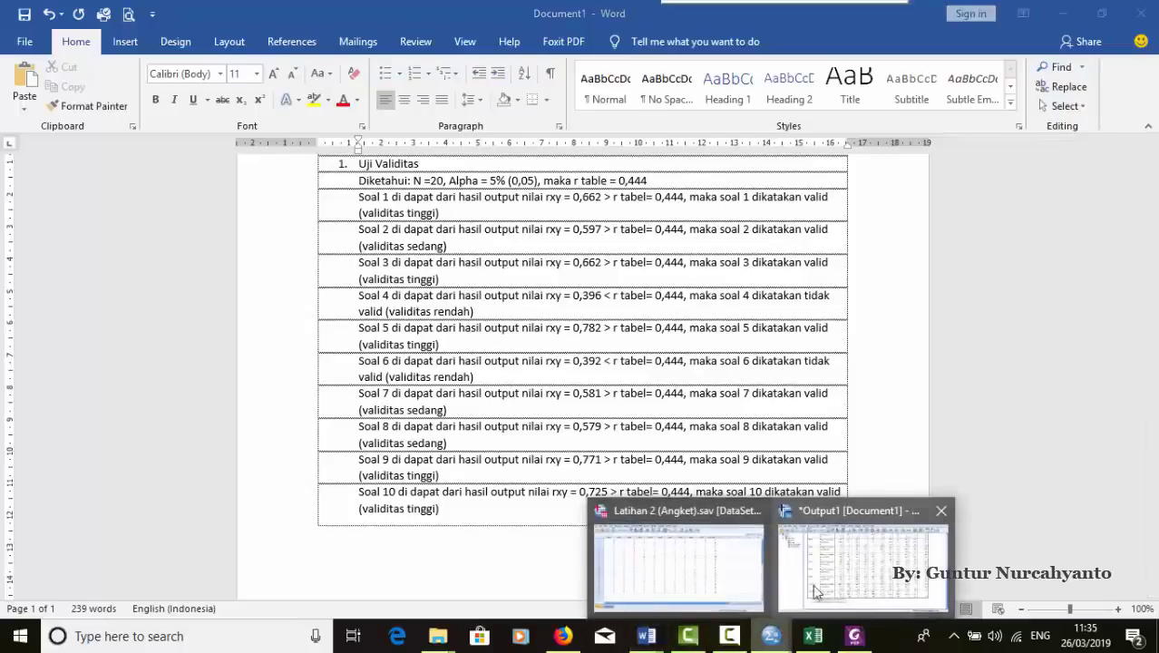
click(863, 555)
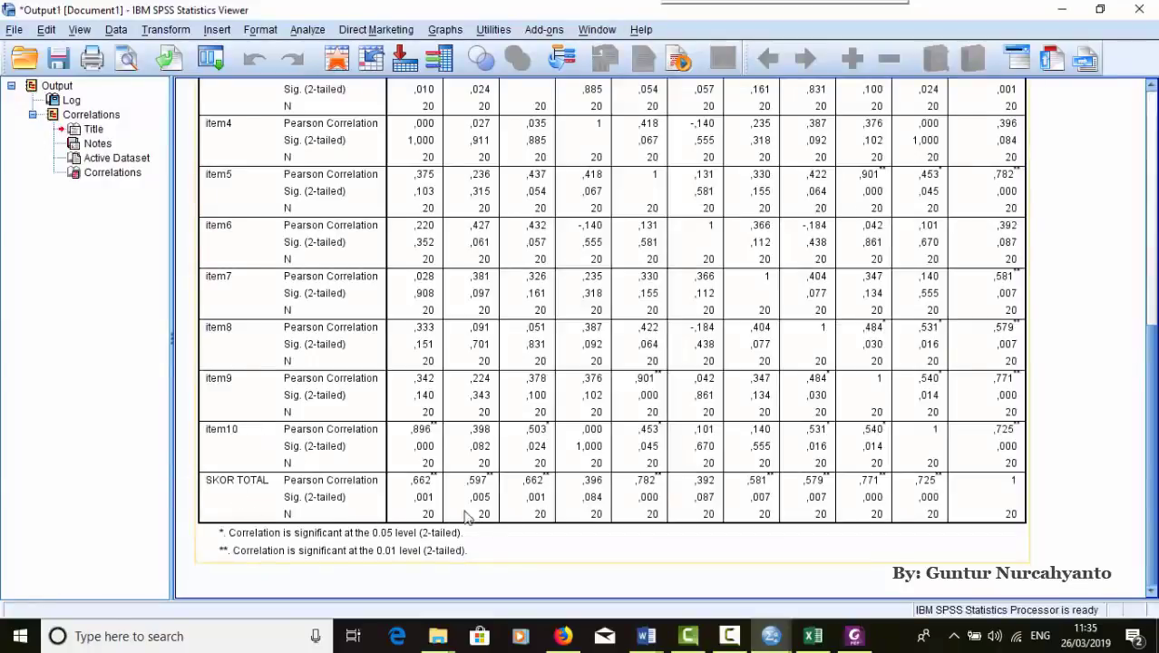
scroll(437, 378, up, 3)
scroll(437, 378, up, 3)
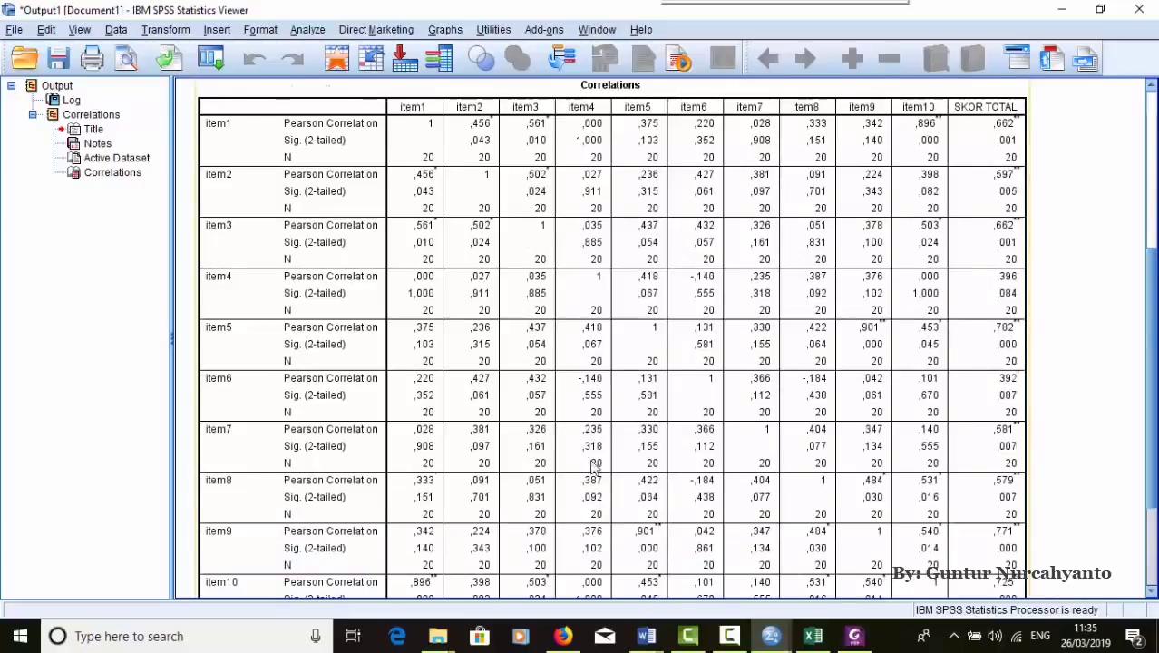
scroll(592, 465, down, 6)
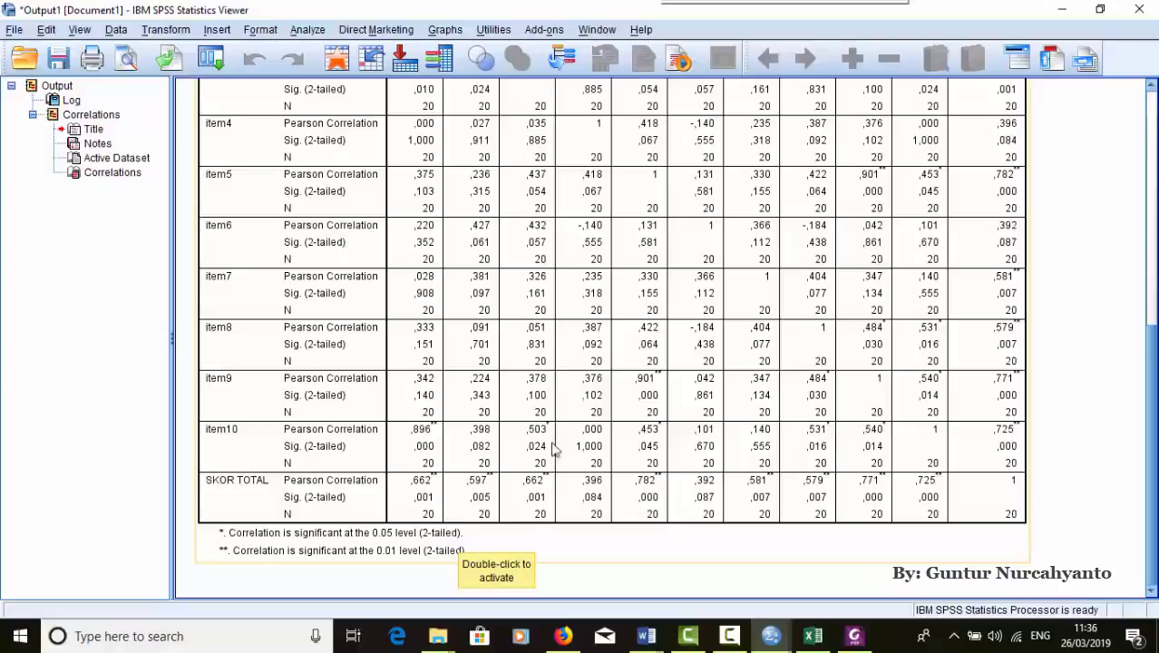
scroll(561, 440, up, 3)
scroll(585, 495, down, 3)
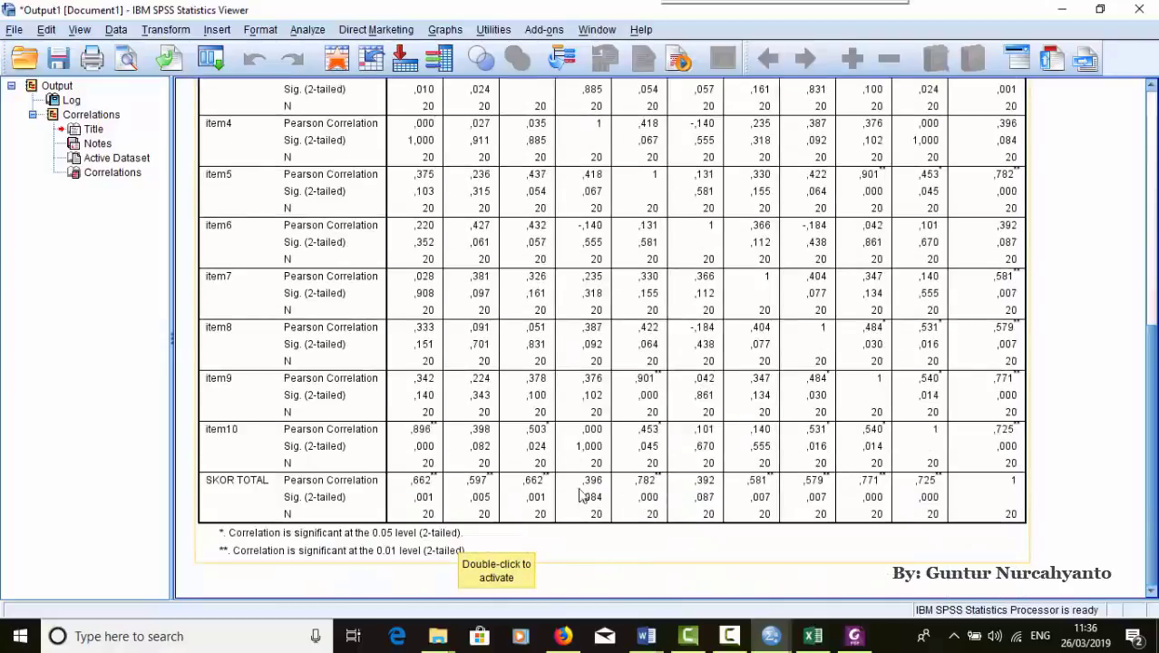
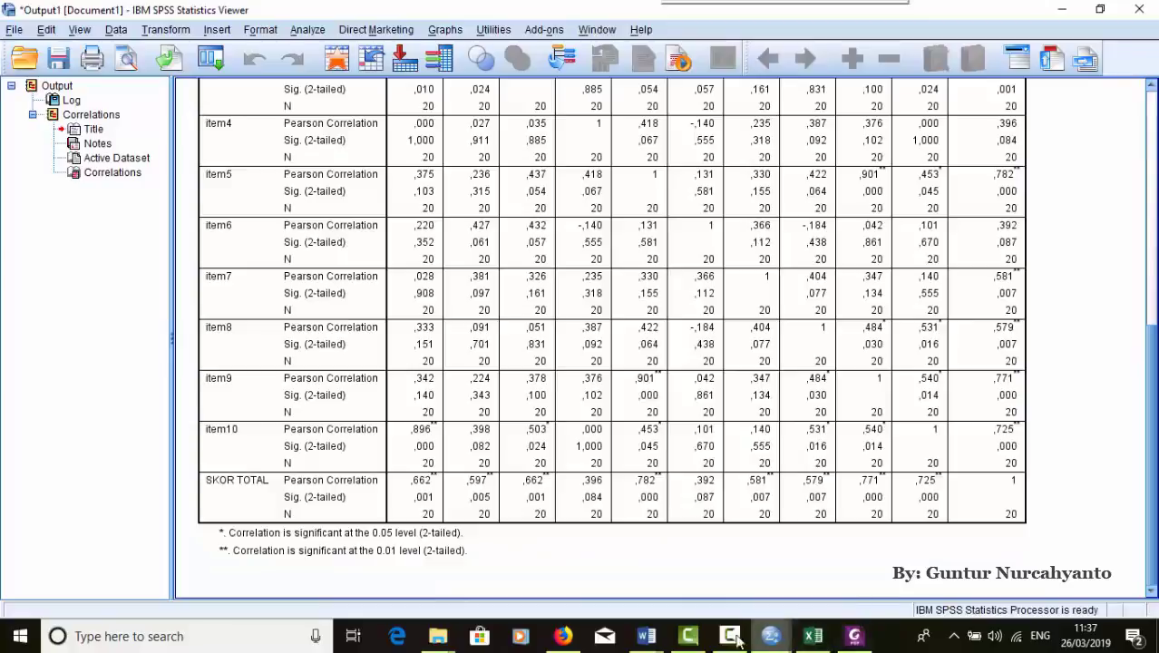
- Look up the critical r for N = 20 at the 0.05 level in the BUKU SPSS document and compare it with the SPSS correlations
mouse_move(646, 637)
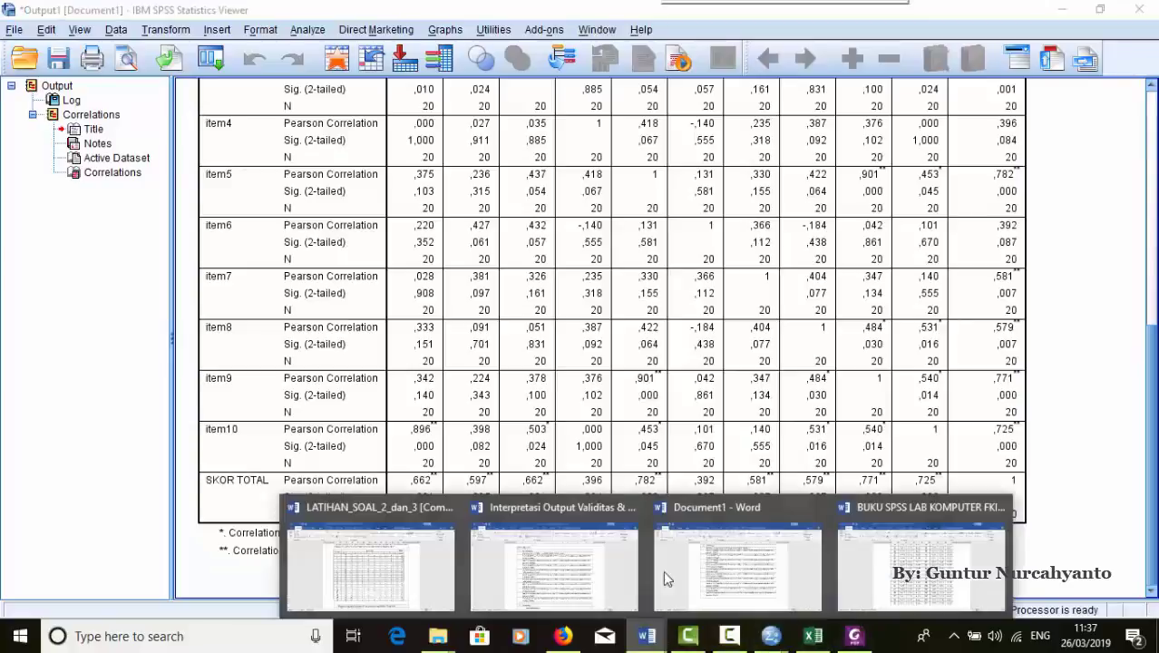
click(733, 587)
mouse_move(653, 620)
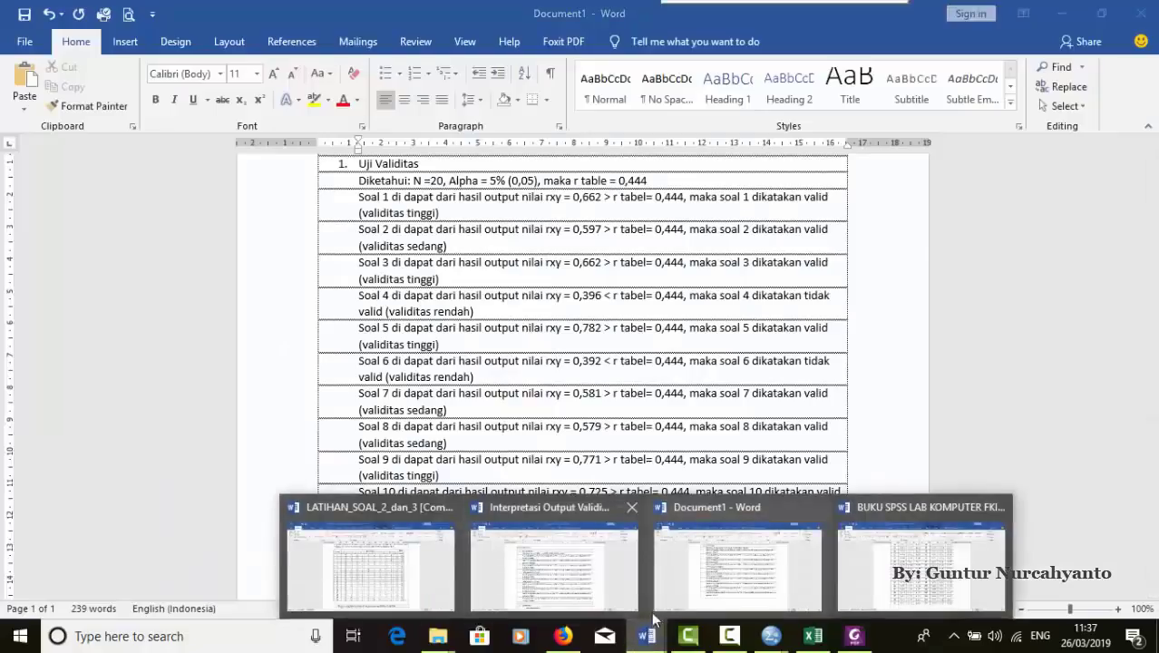
click(921, 567)
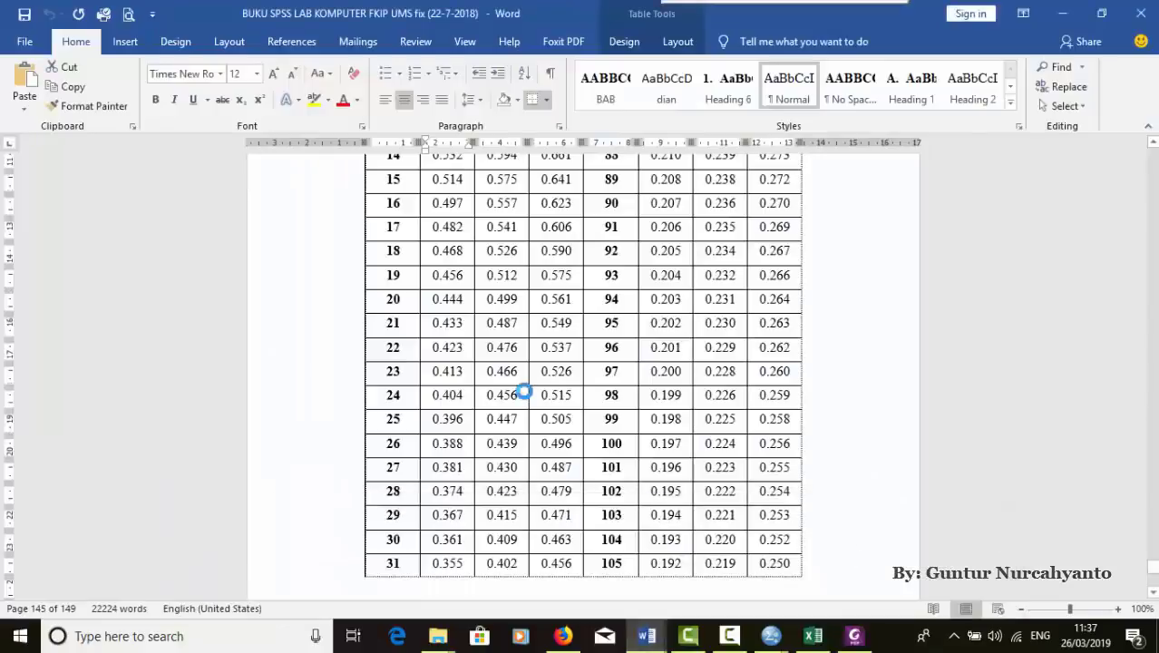
scroll(430, 276, up, 8)
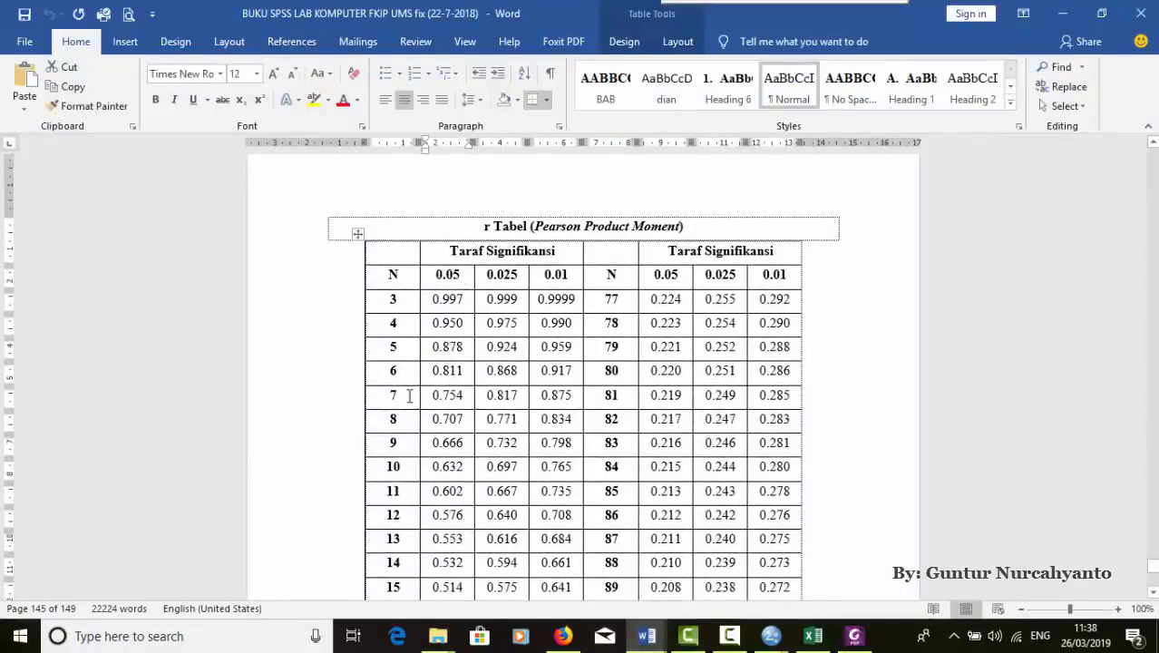
scroll(409, 396, down, 5)
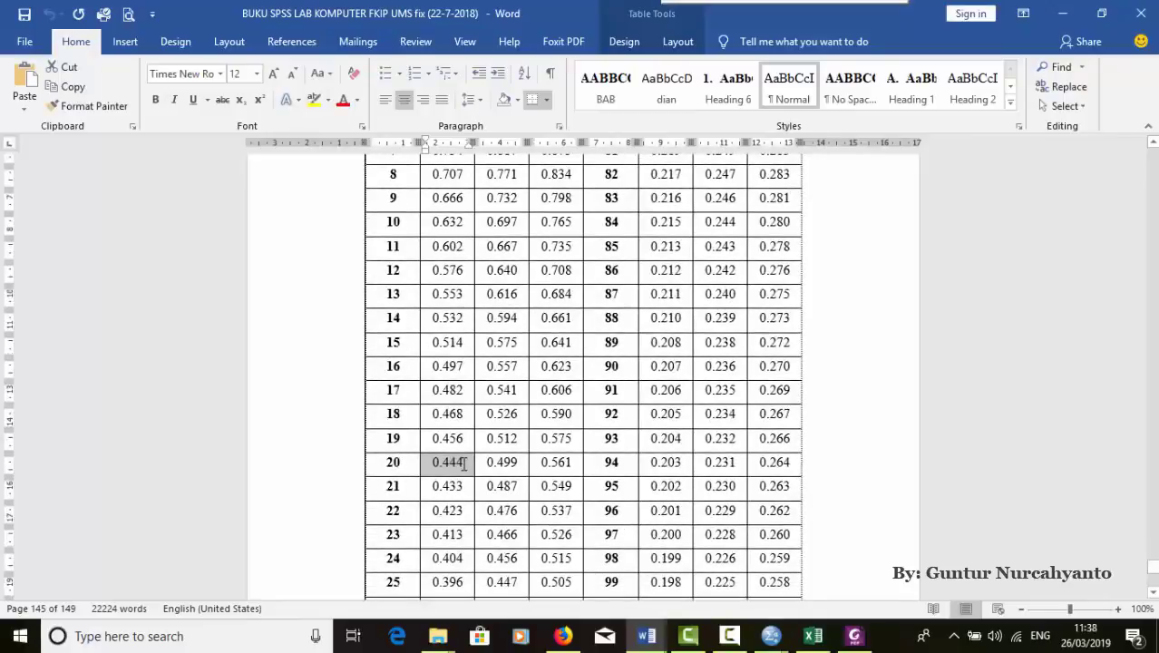
click(465, 466)
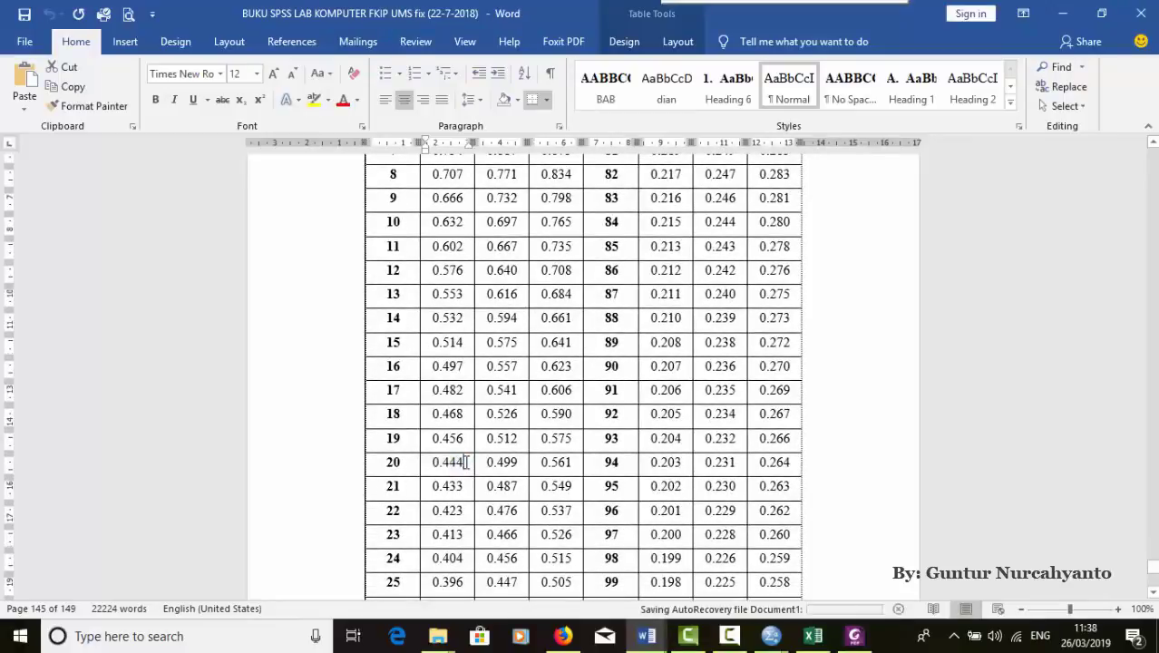
double_click(426, 464)
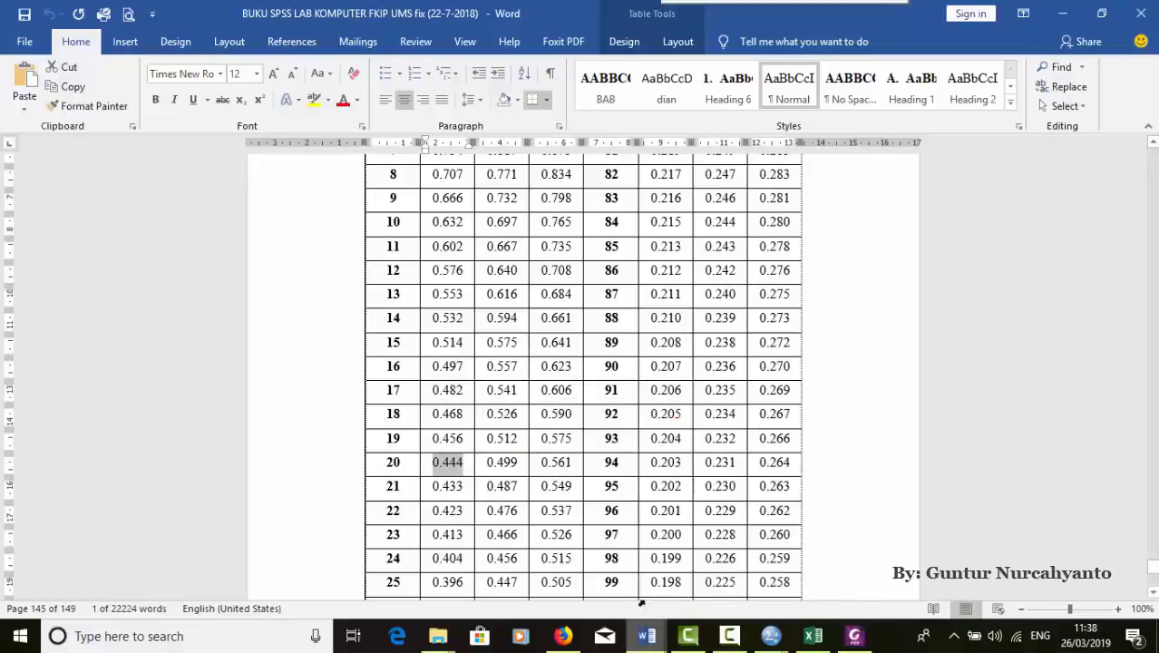
click(649, 640)
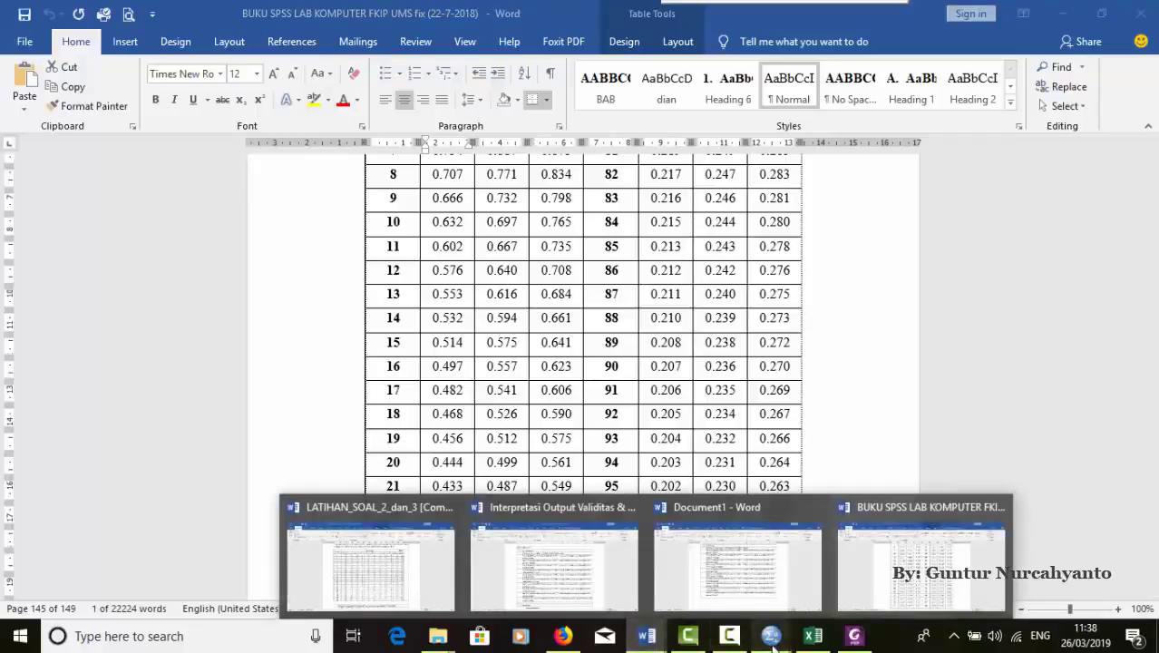
mouse_move(730, 639)
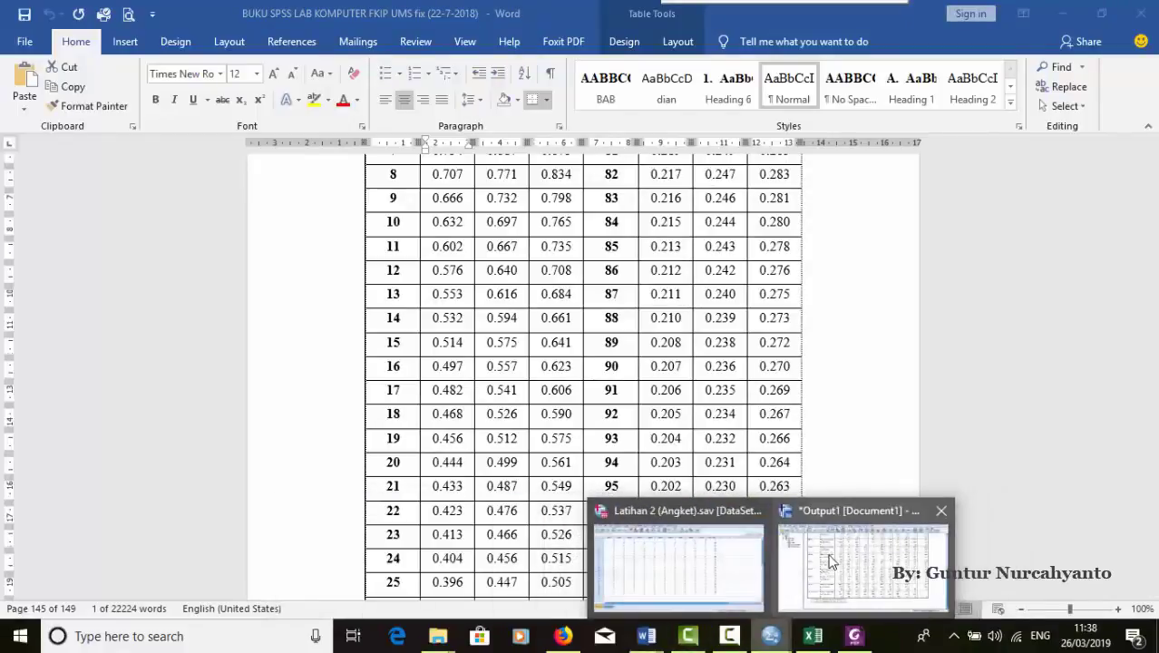
click(833, 563)
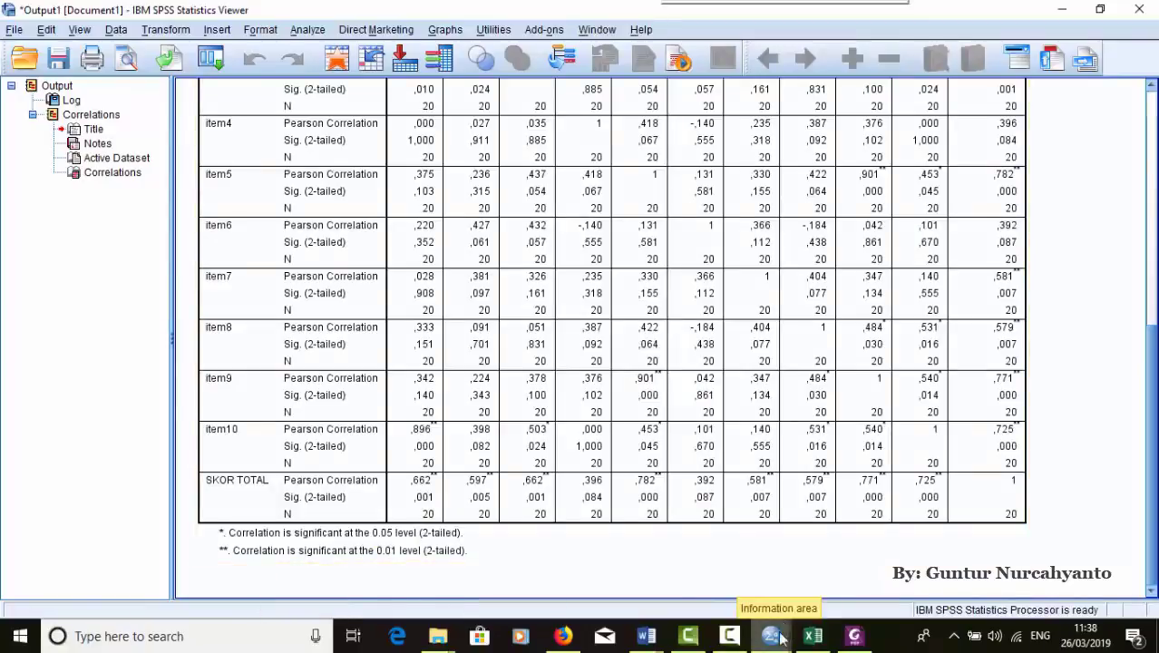
- Look up the critical r for N = 20 under the 0.01 level in the r Tabel and check it against SPSS's SKOR TOTAL row
click(646, 636)
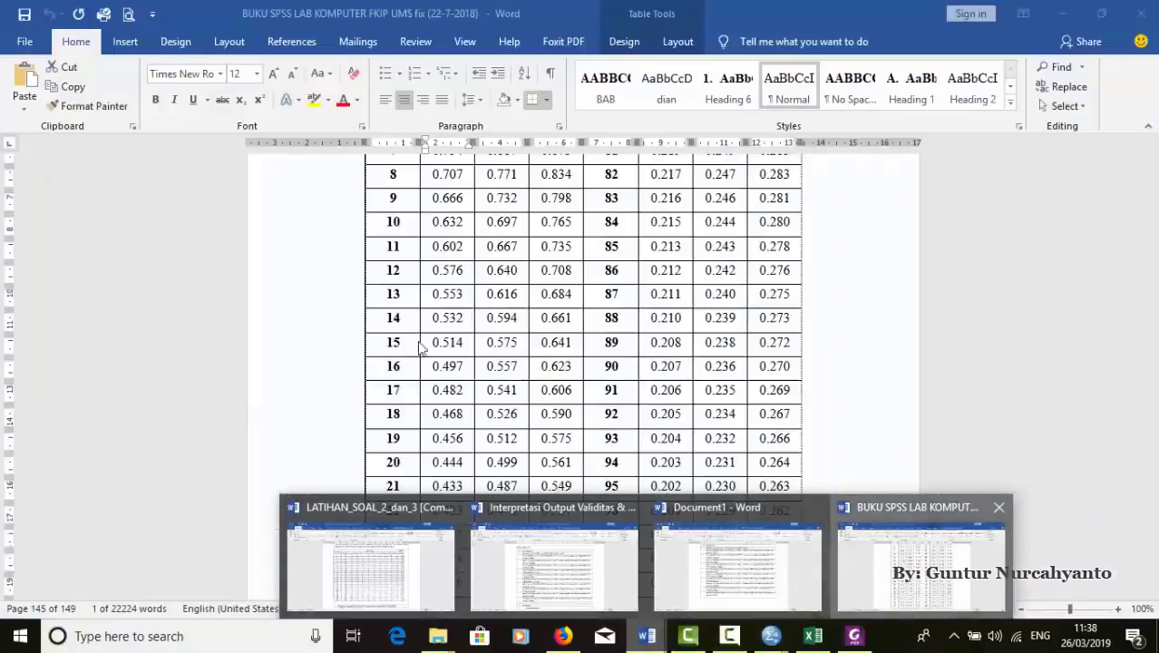
click(920, 564)
scroll(481, 272, up, 3)
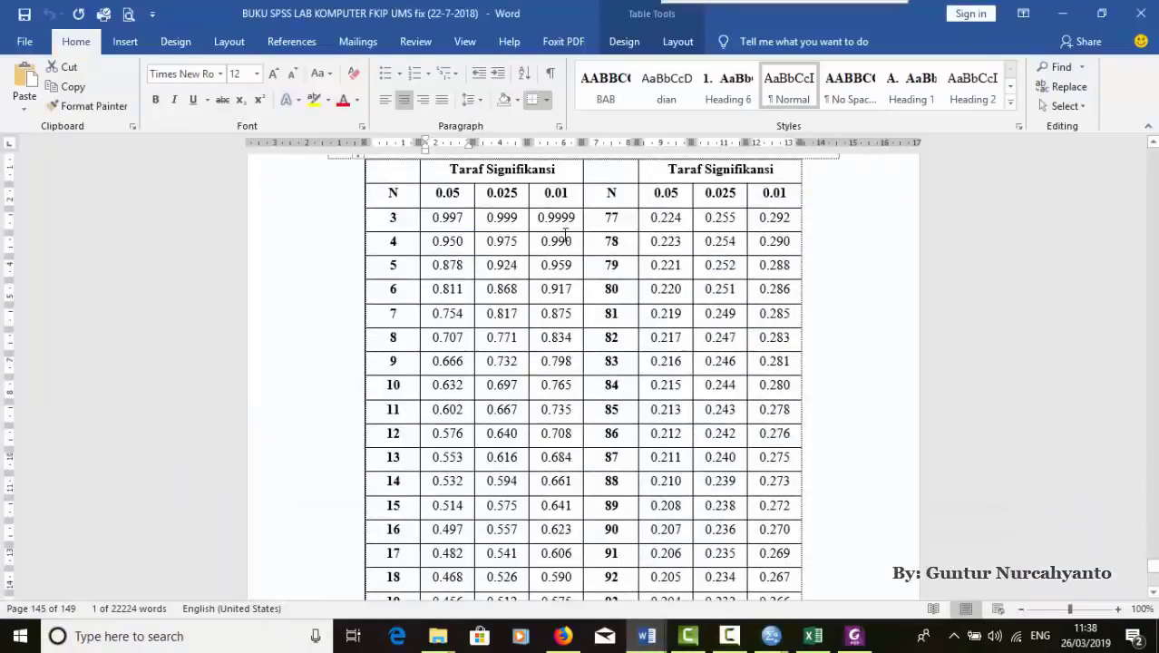
scroll(565, 254, up, 2)
drag(571, 280, 543, 281)
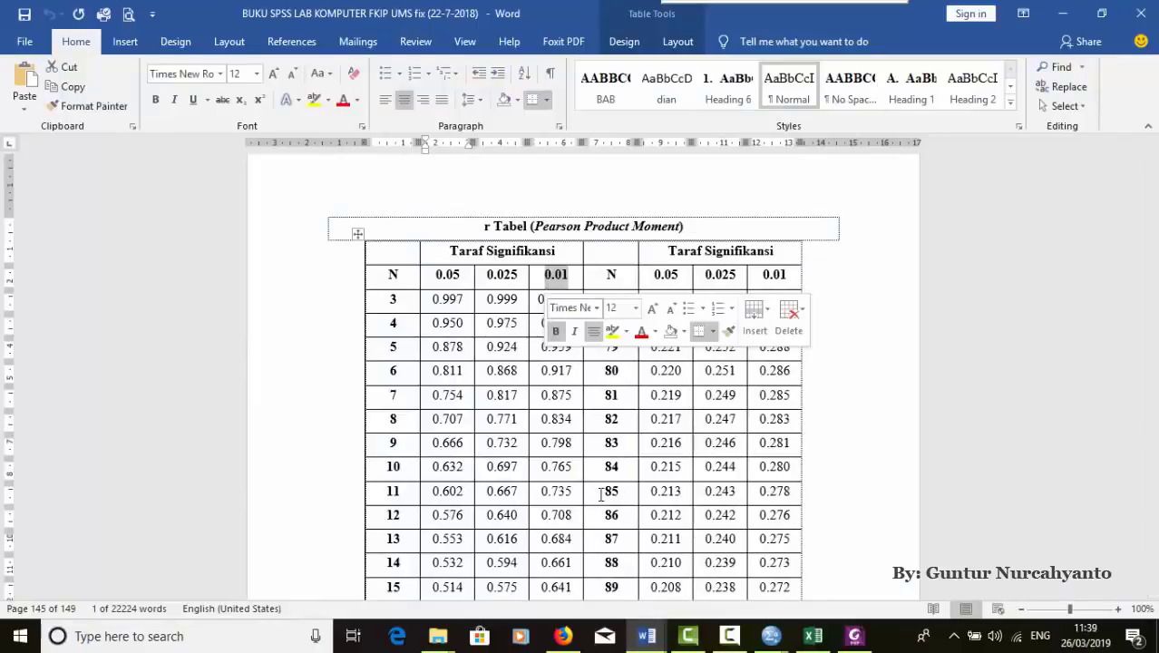
scroll(600, 495, down, 6)
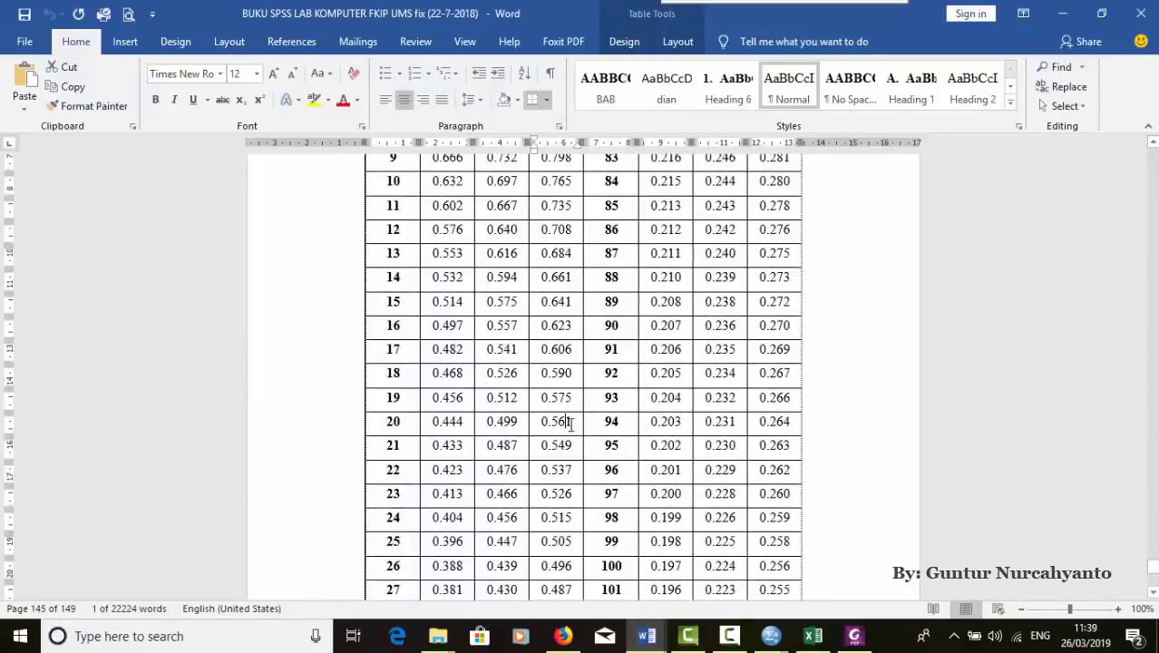
drag(570, 420, 546, 424)
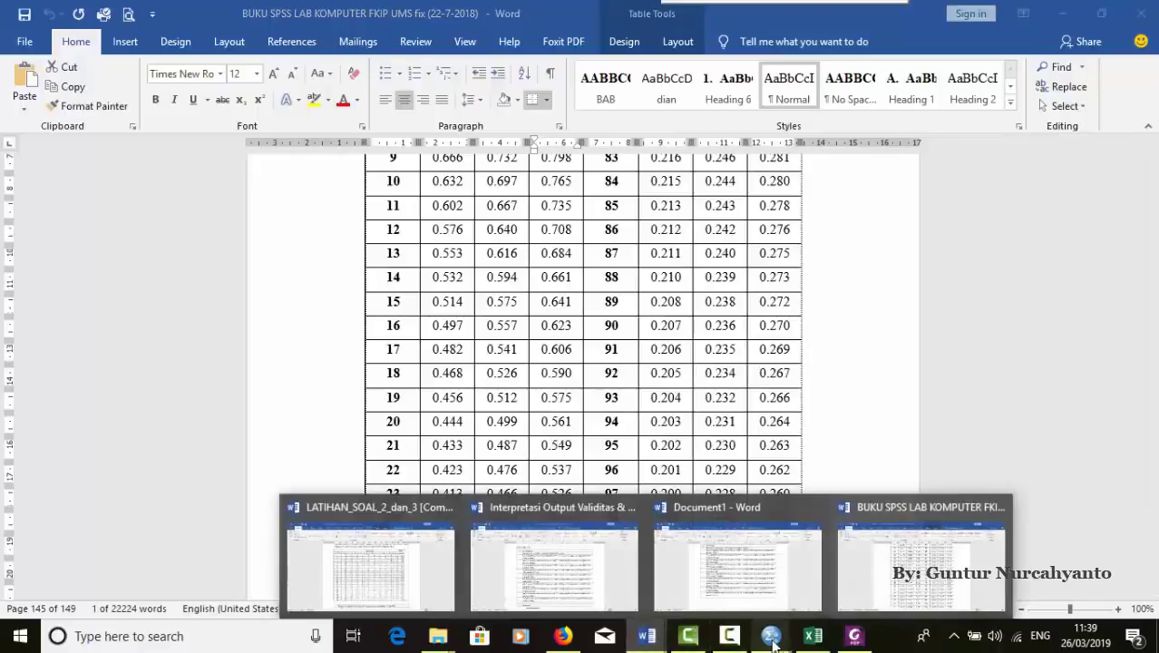
mouse_move(772, 636)
click(809, 596)
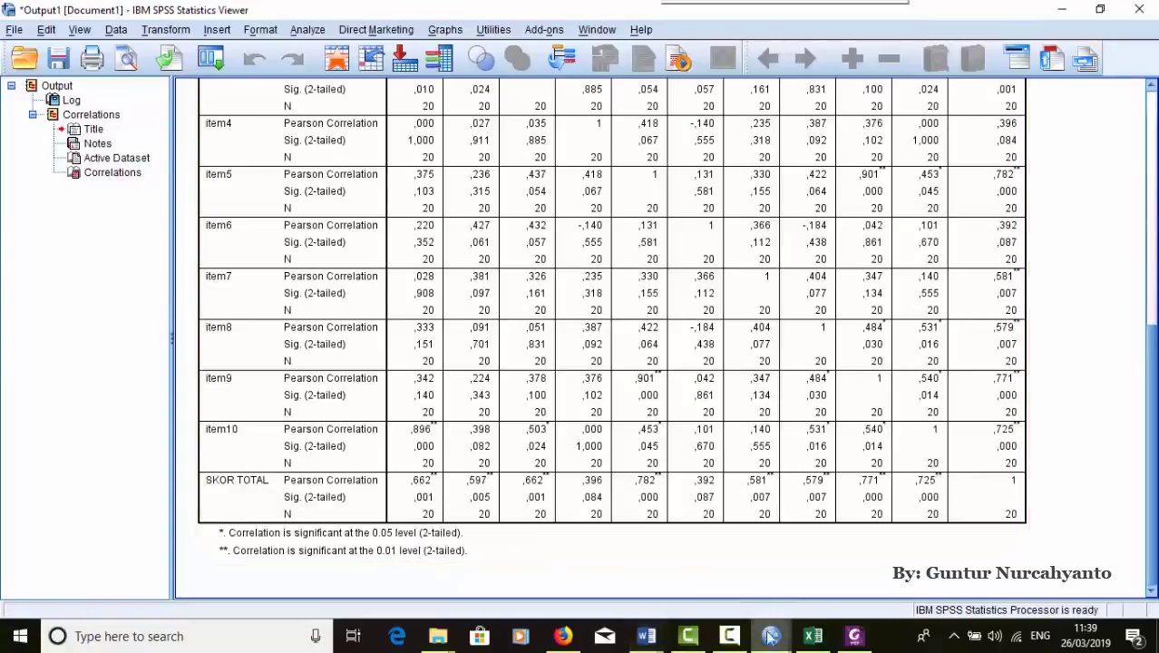
- Reread the r Tabel's 0.01 column in Word, including its significance headings, and return to the double-asterisk correlations in the SPSS output
click(646, 636)
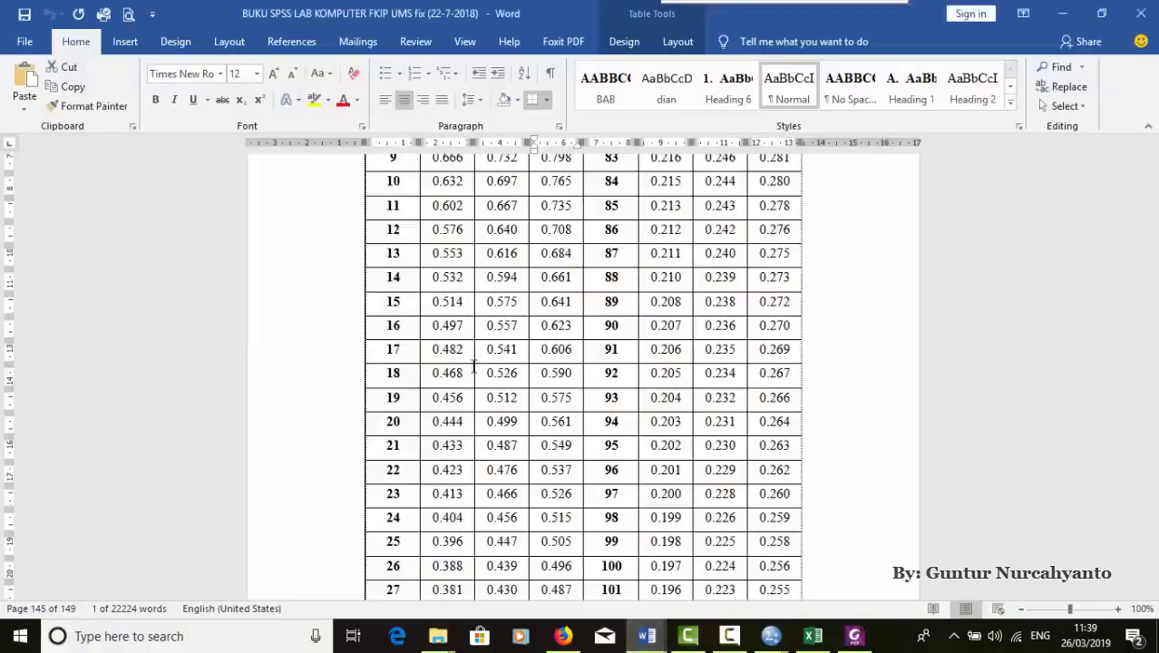
click(570, 422)
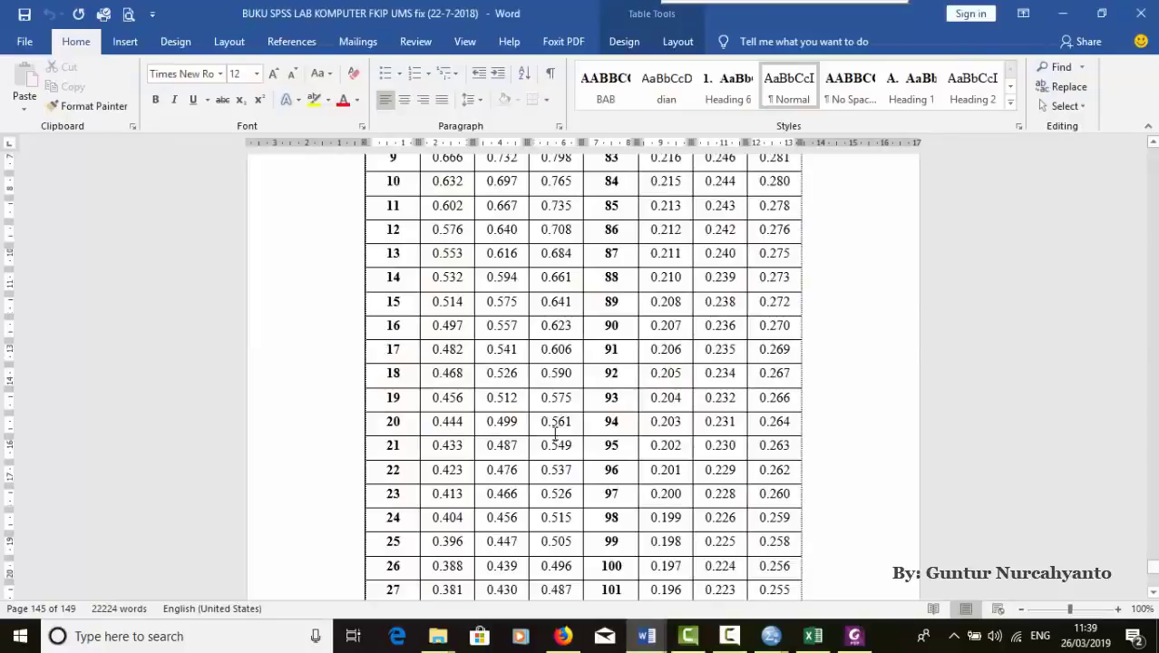
scroll(545, 395, up, 4)
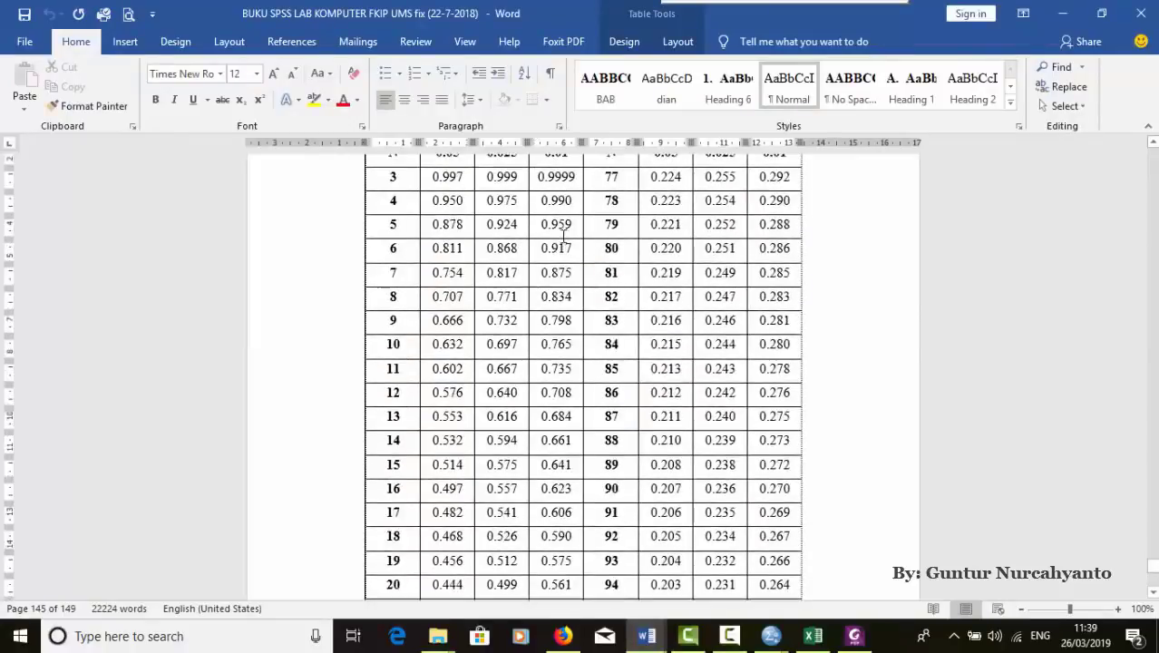
scroll(563, 238, up, 3)
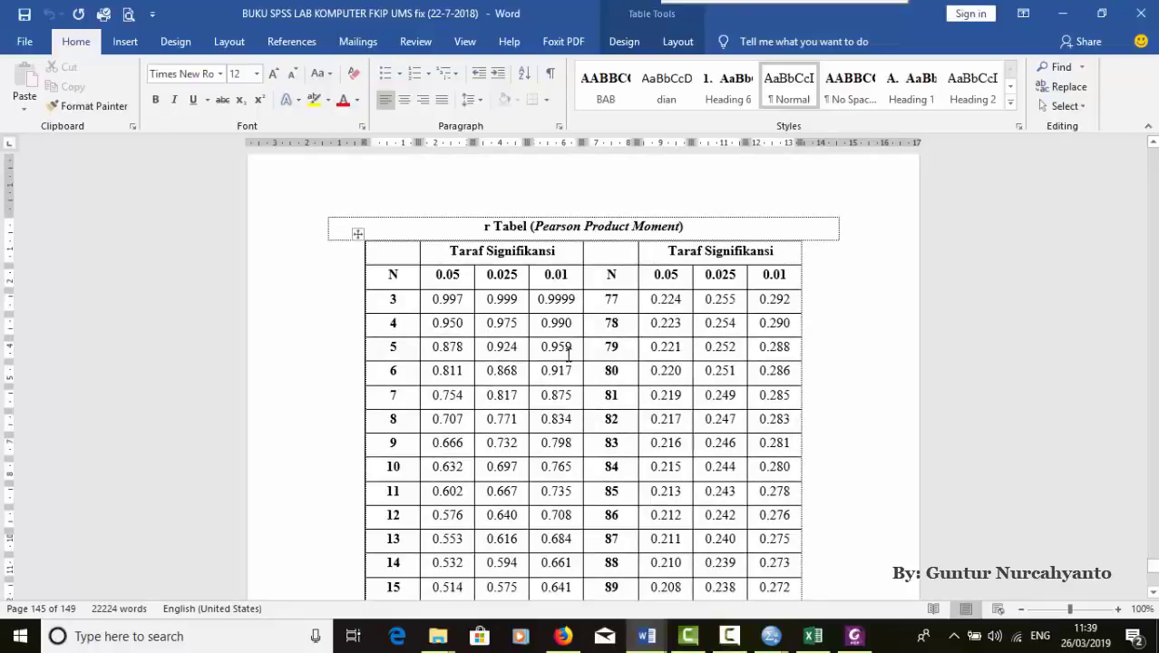
scroll(569, 355, down, 6)
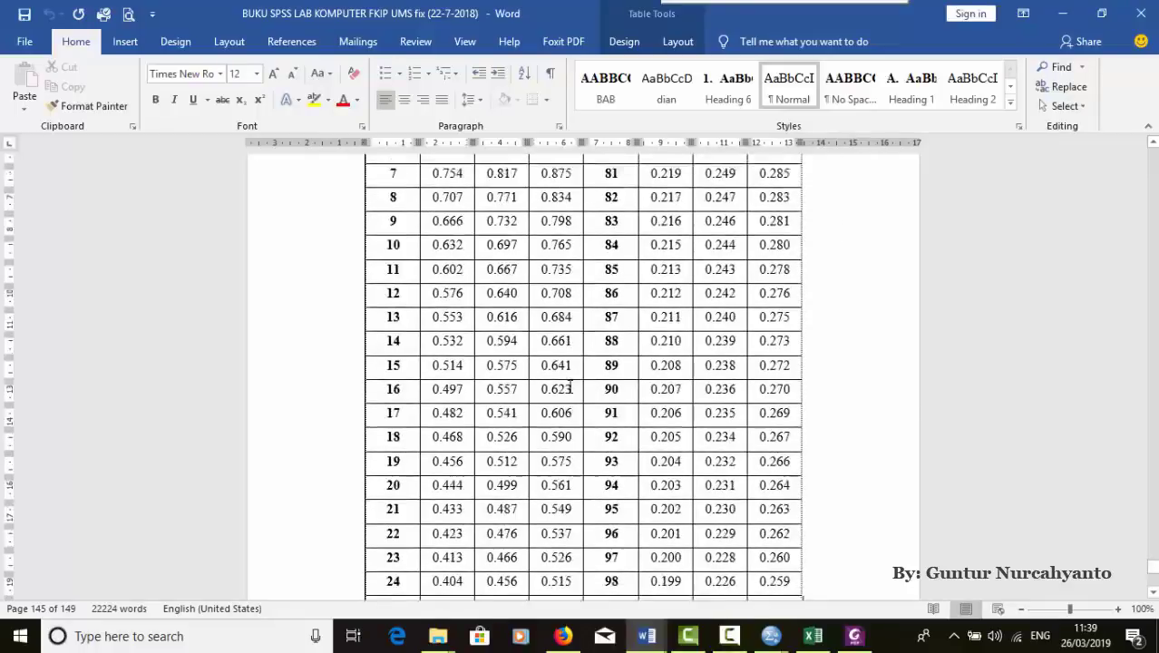
scroll(569, 485, down, 3)
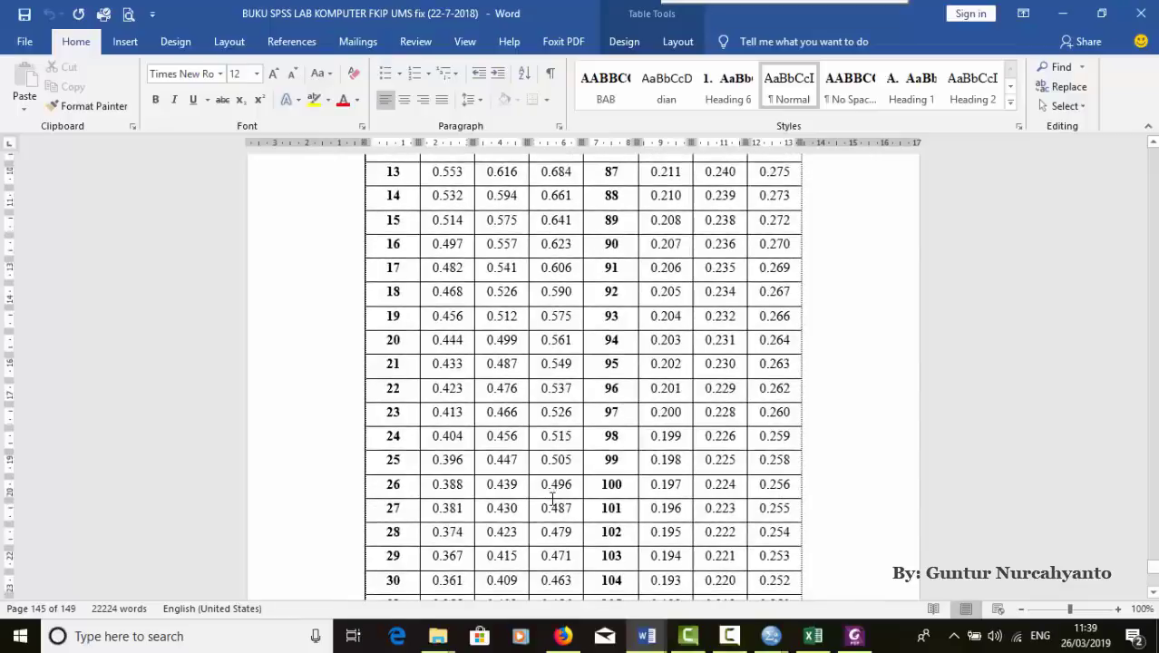
scroll(552, 498, up, 10)
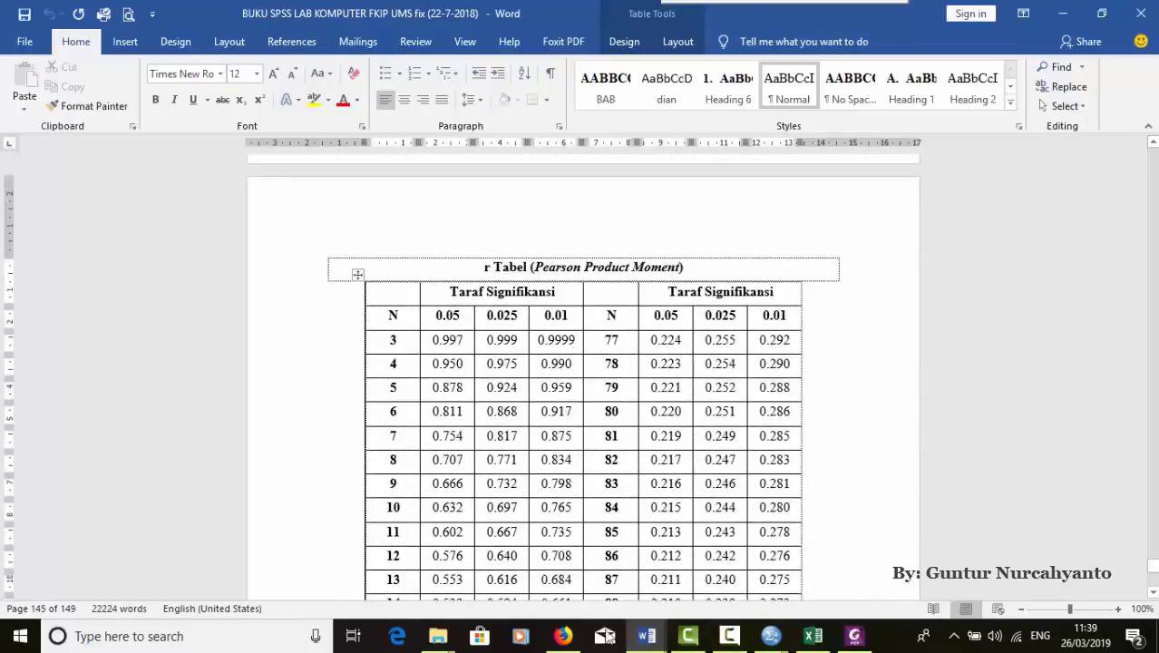
mouse_move(771, 635)
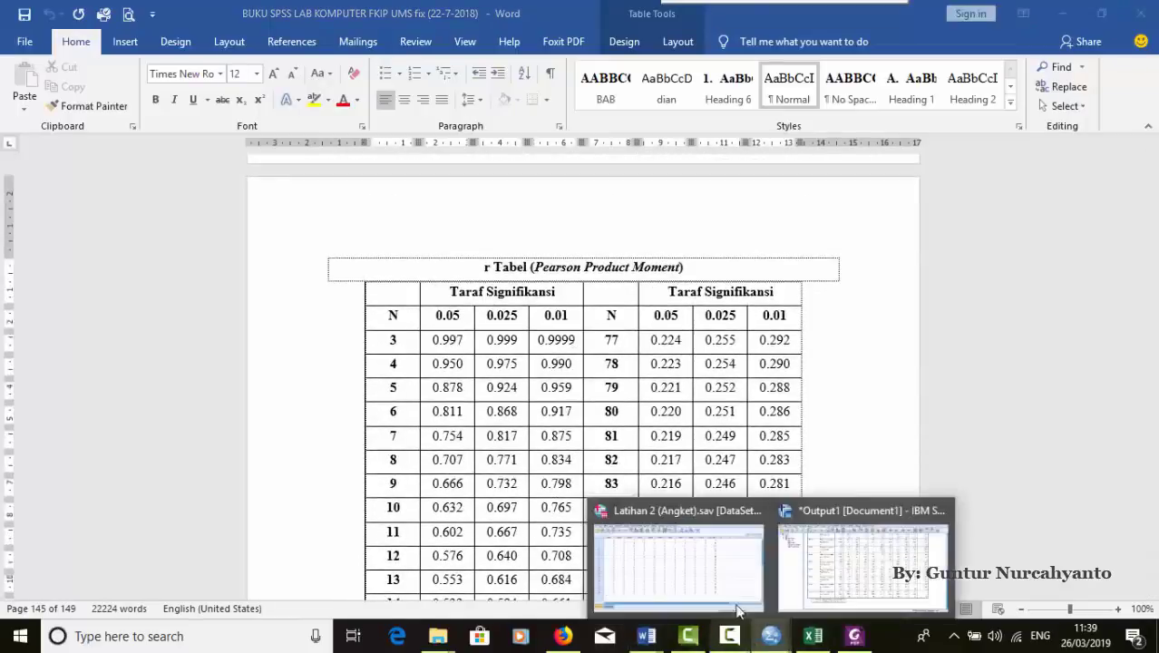
click(862, 567)
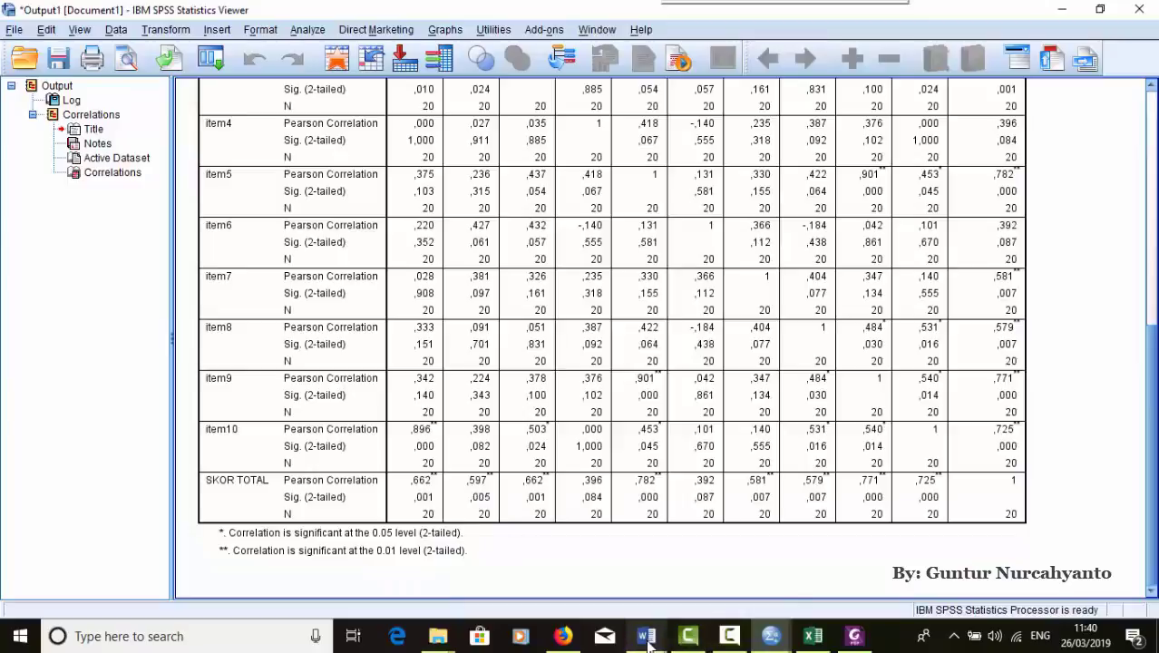
- Review the N = 20 row of the r Tabel in Word once more and go back to the SPSS correlation footnotes
mouse_move(670, 638)
click(911, 599)
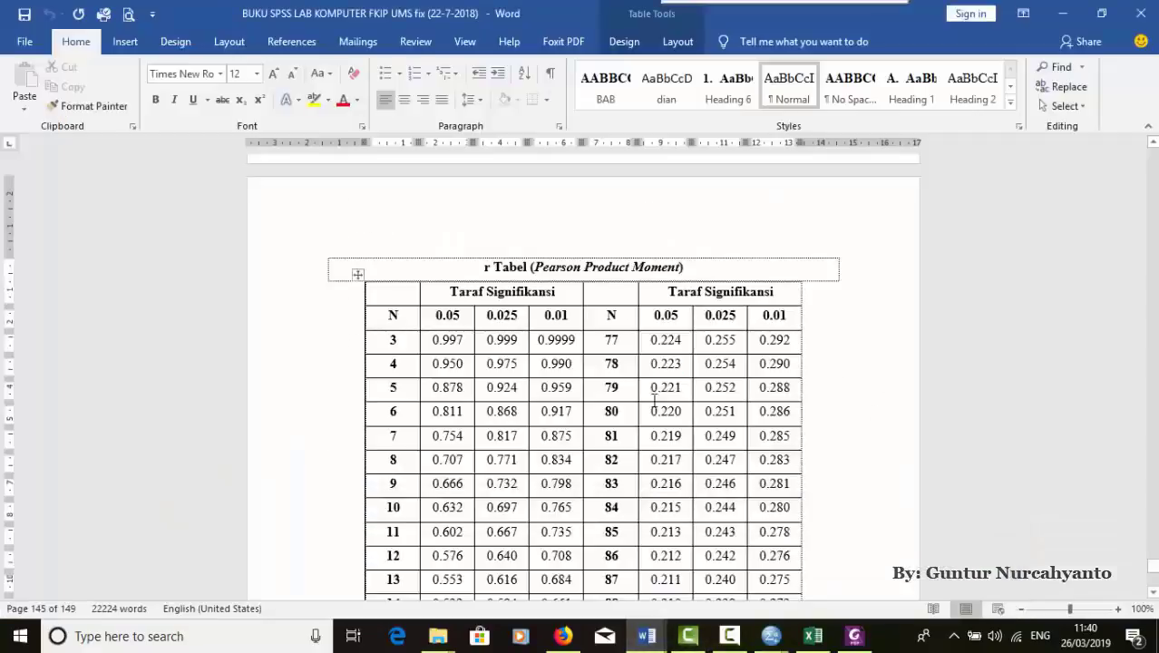
scroll(581, 491, down, 5)
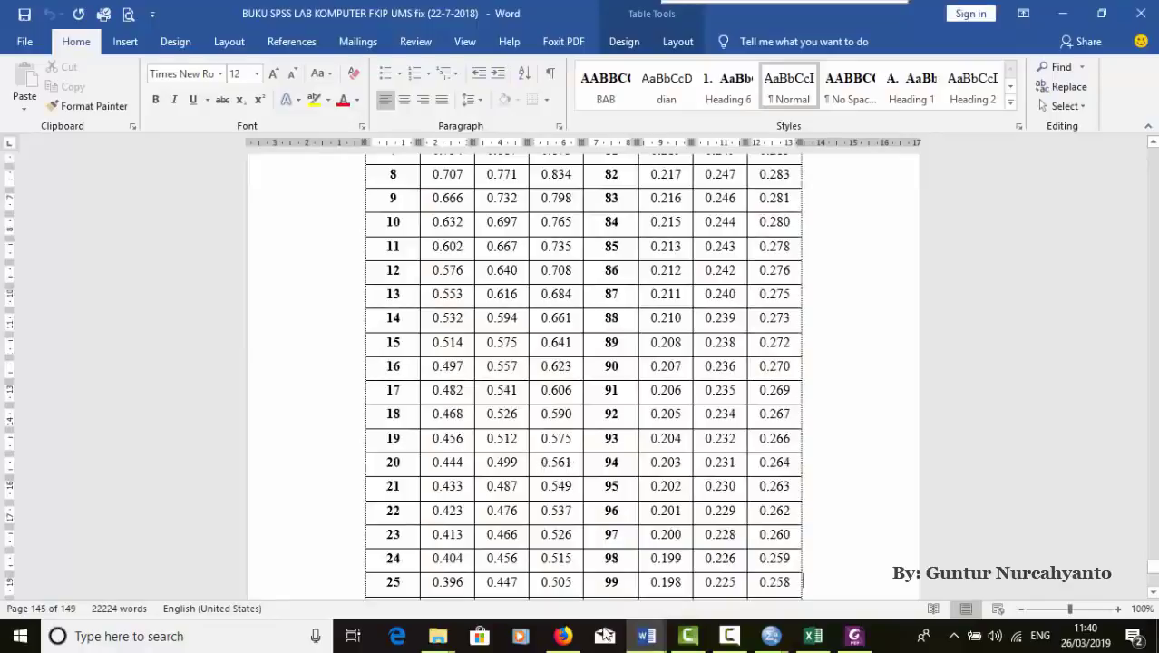
mouse_move(628, 637)
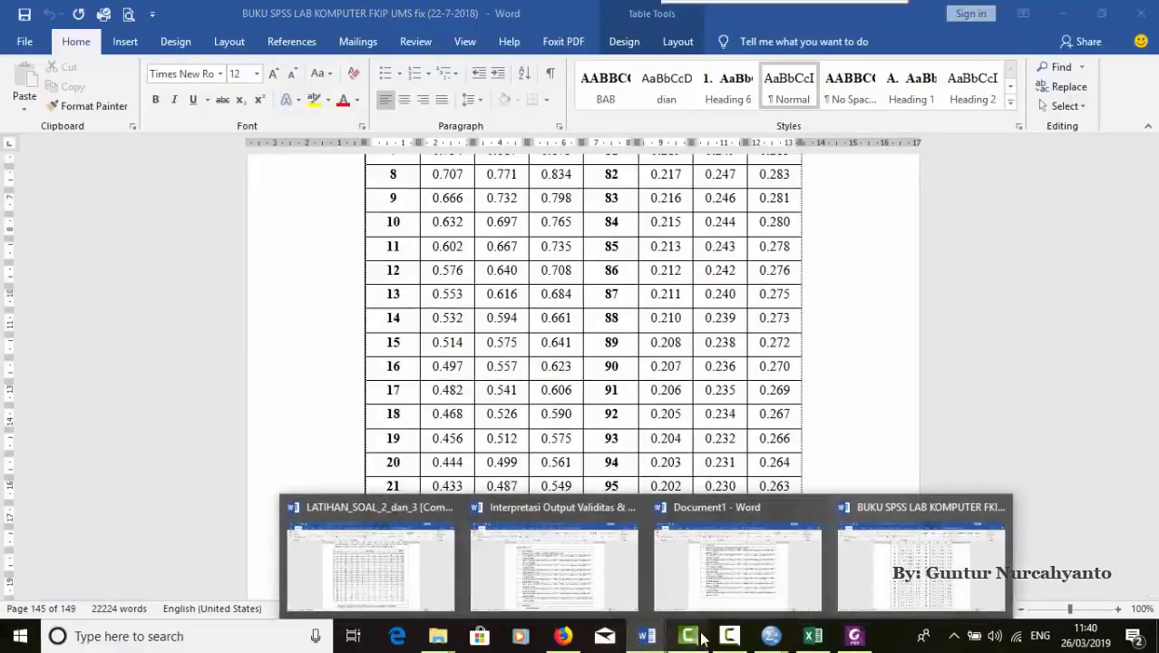
mouse_move(772, 636)
click(798, 567)
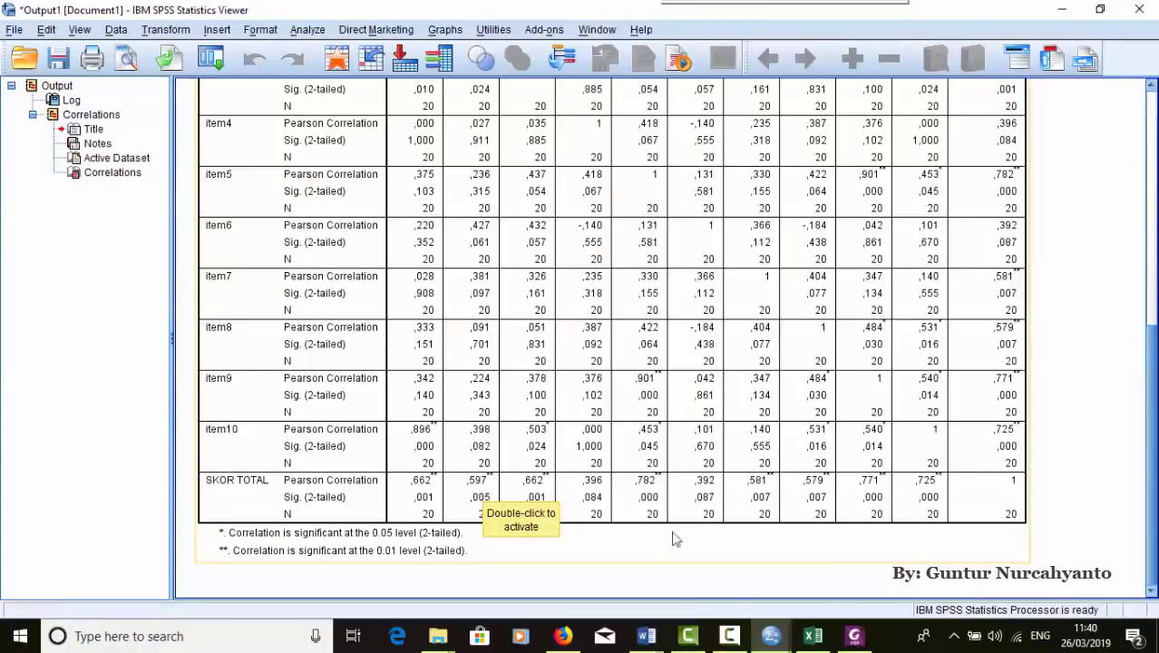
- Examine the SKOR TOTAL correlations for each item in the SPSS output, comparing their asterisks with the 0.05 and 0.01 significance footnotes
scroll(581, 559, up, 3)
click(578, 560)
scroll(580, 563, down, 3)
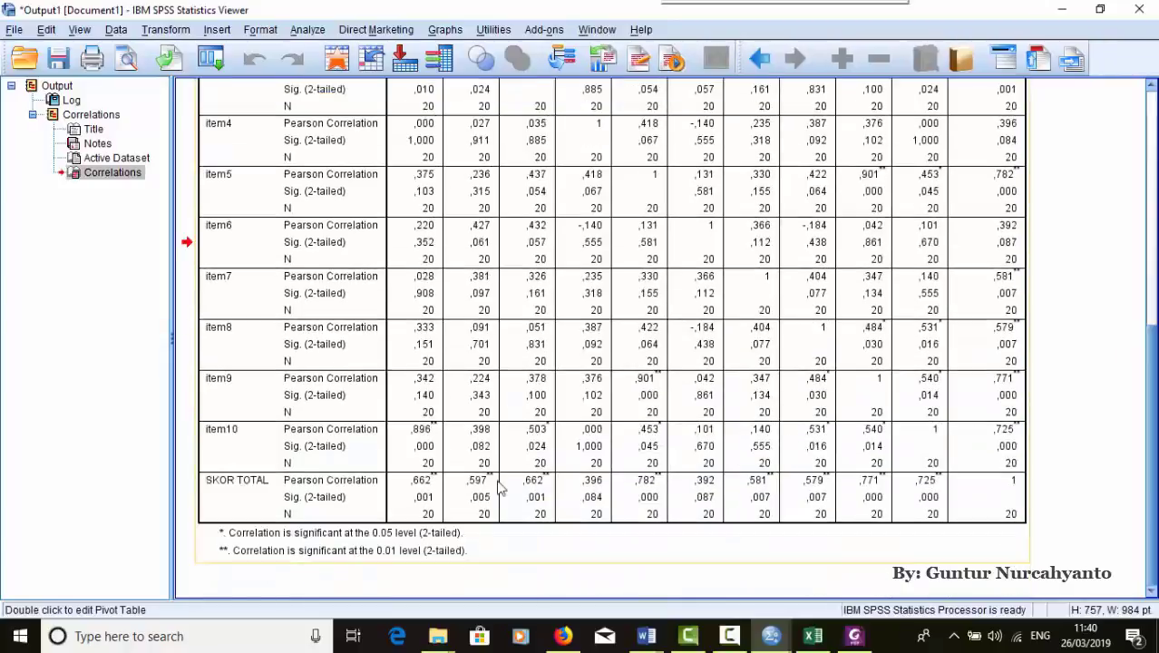
click(608, 575)
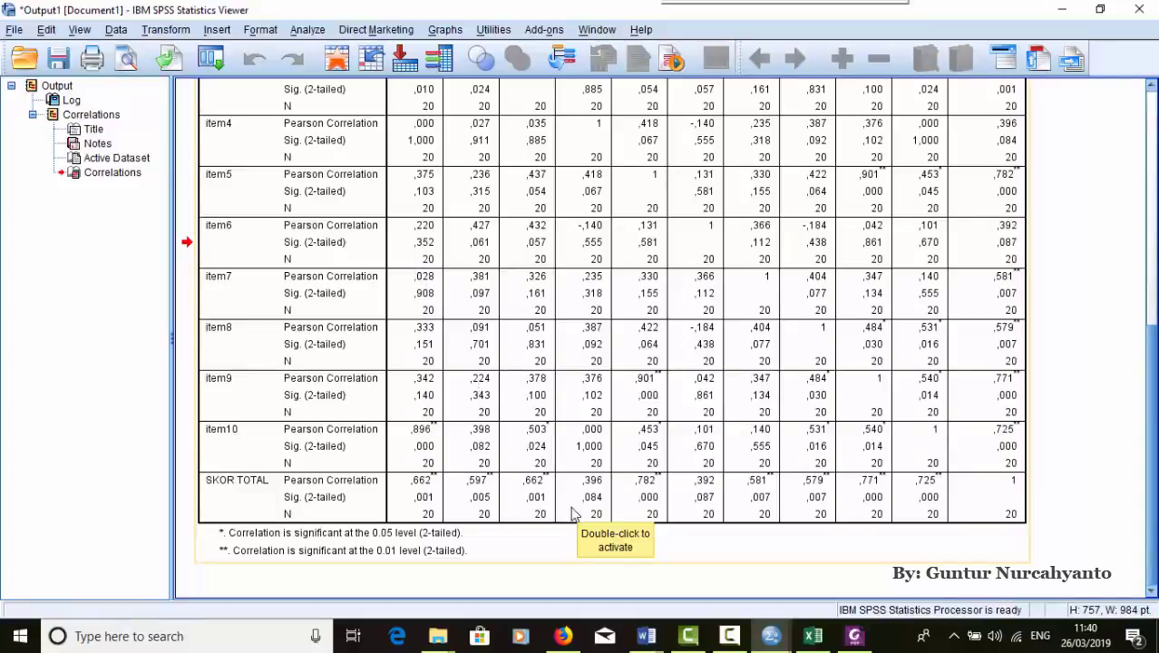
scroll(592, 490, up, 3)
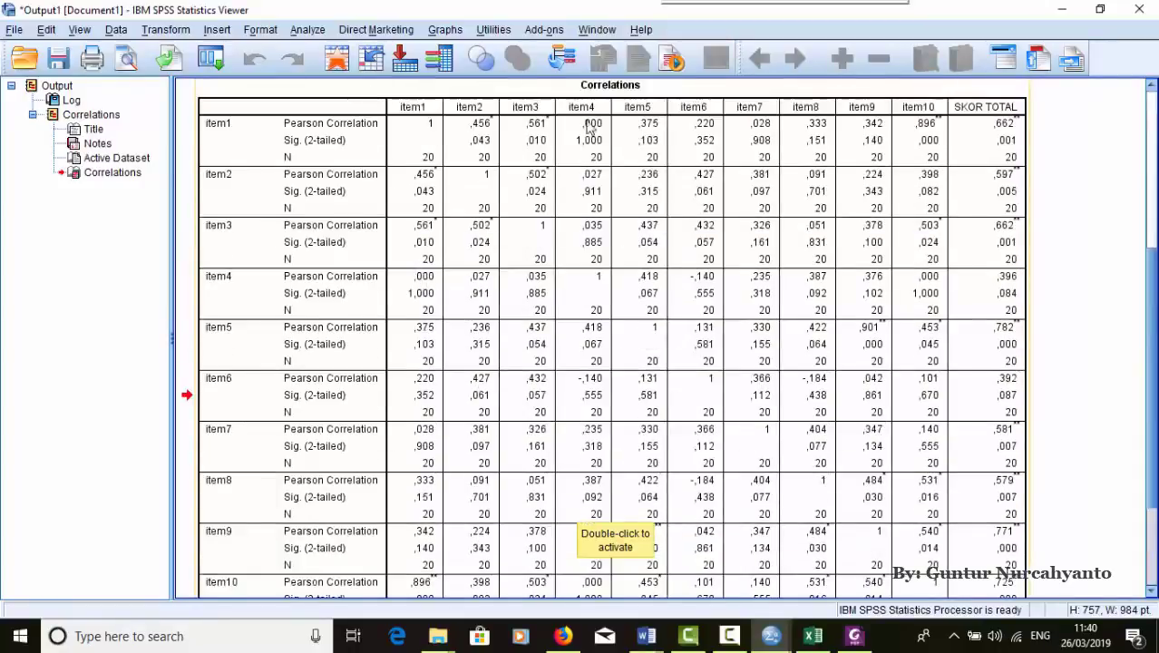
scroll(606, 150, down, 3)
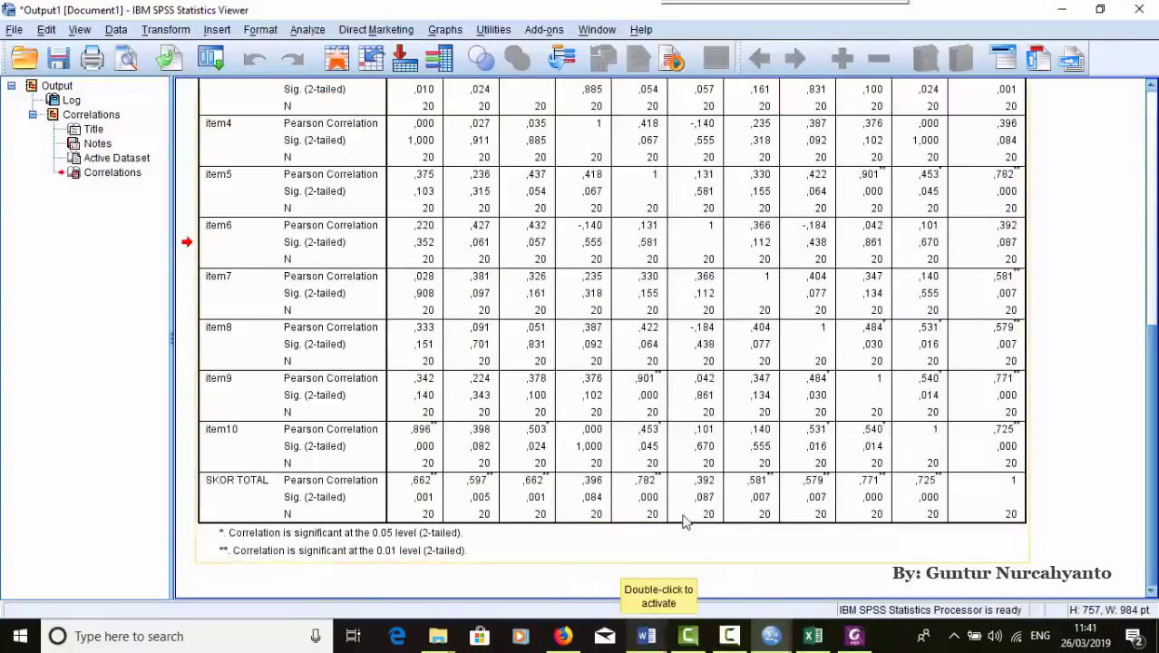
scroll(737, 295, up, 6)
scroll(688, 492, down, 5)
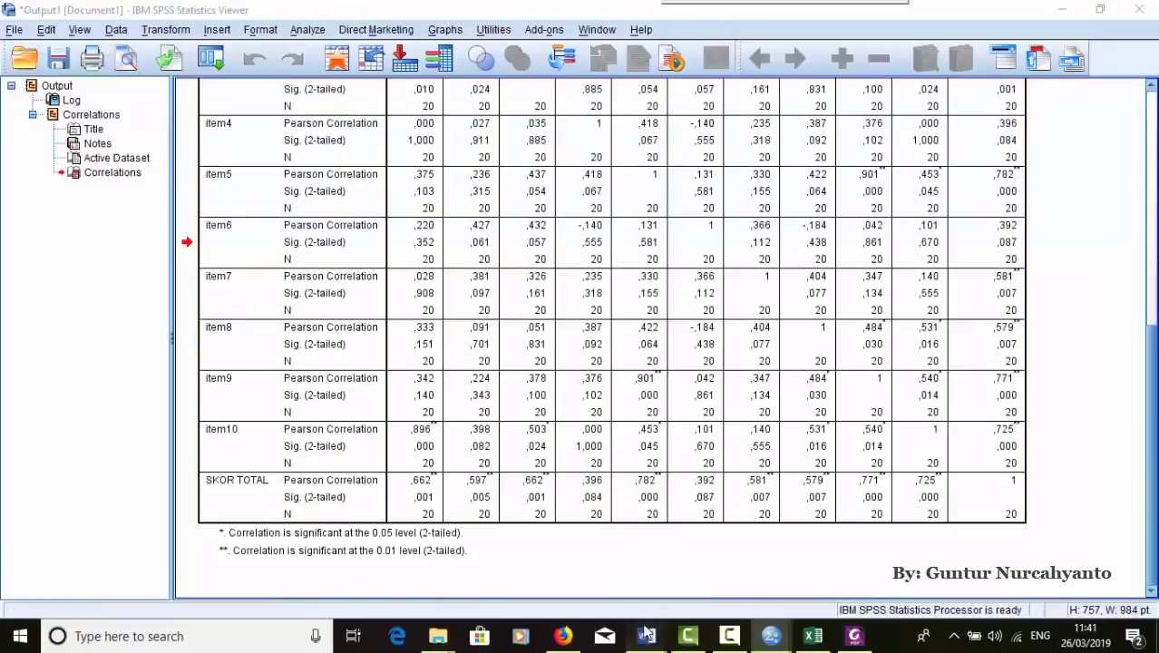
- Switch to Document1 in Word and highlight the validity conclusions for Soal 4 and Soal 6 while reviewing the Uji Validitas list
mouse_move(647, 636)
click(739, 553)
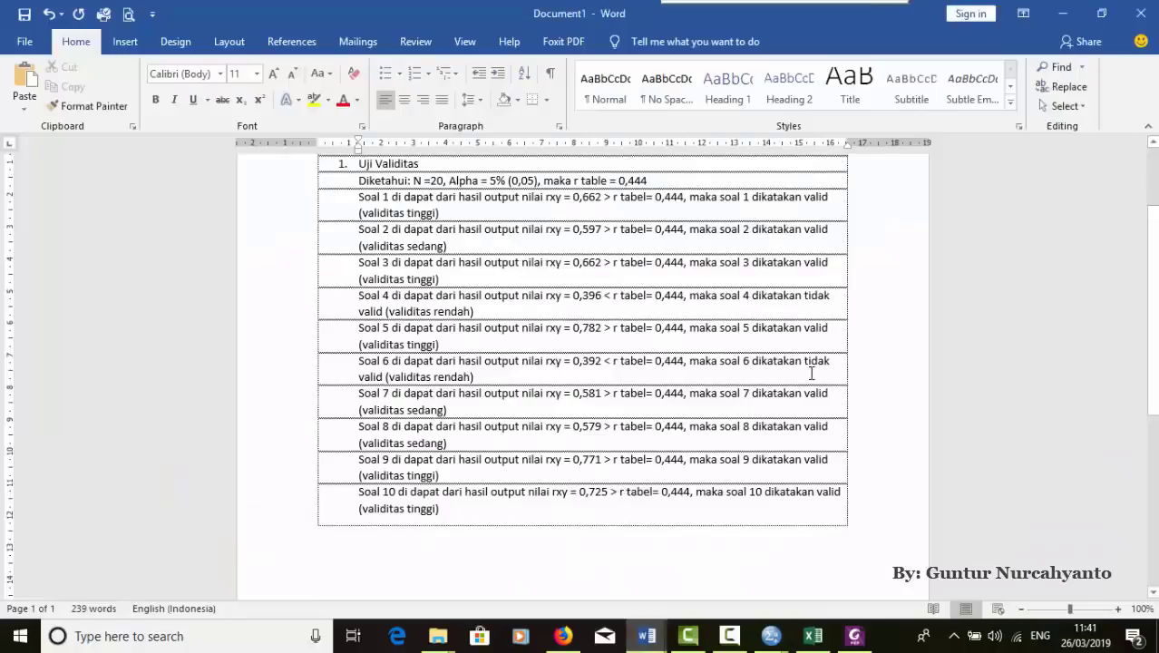
drag(480, 375, 359, 361)
drag(361, 295, 474, 312)
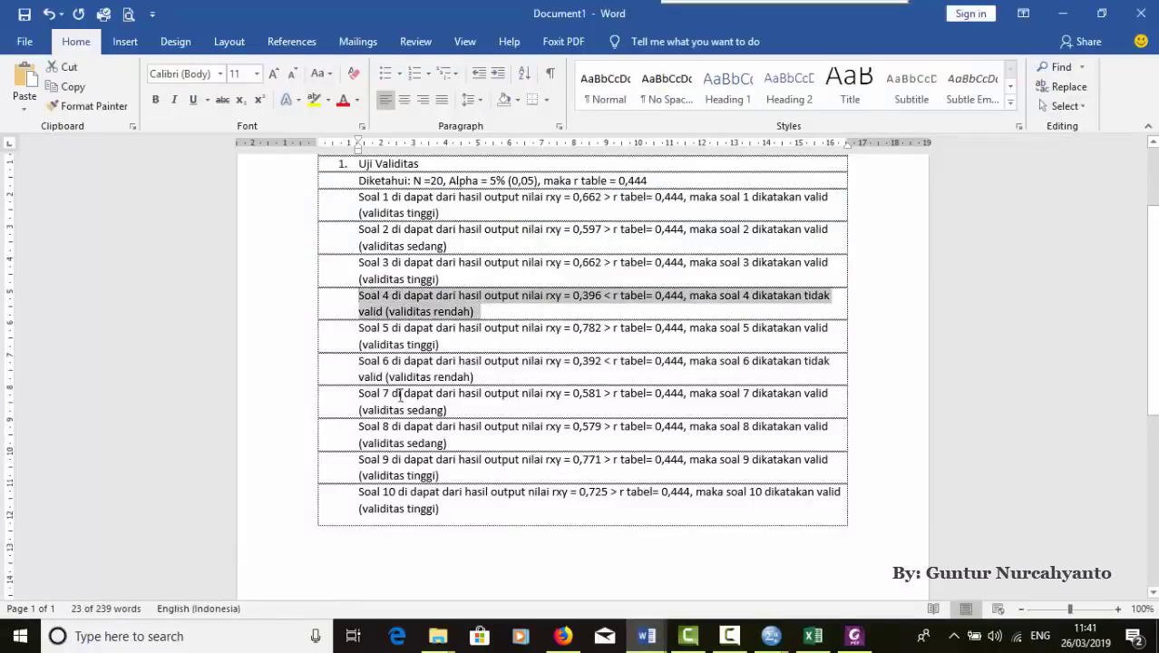
drag(379, 367, 478, 377)
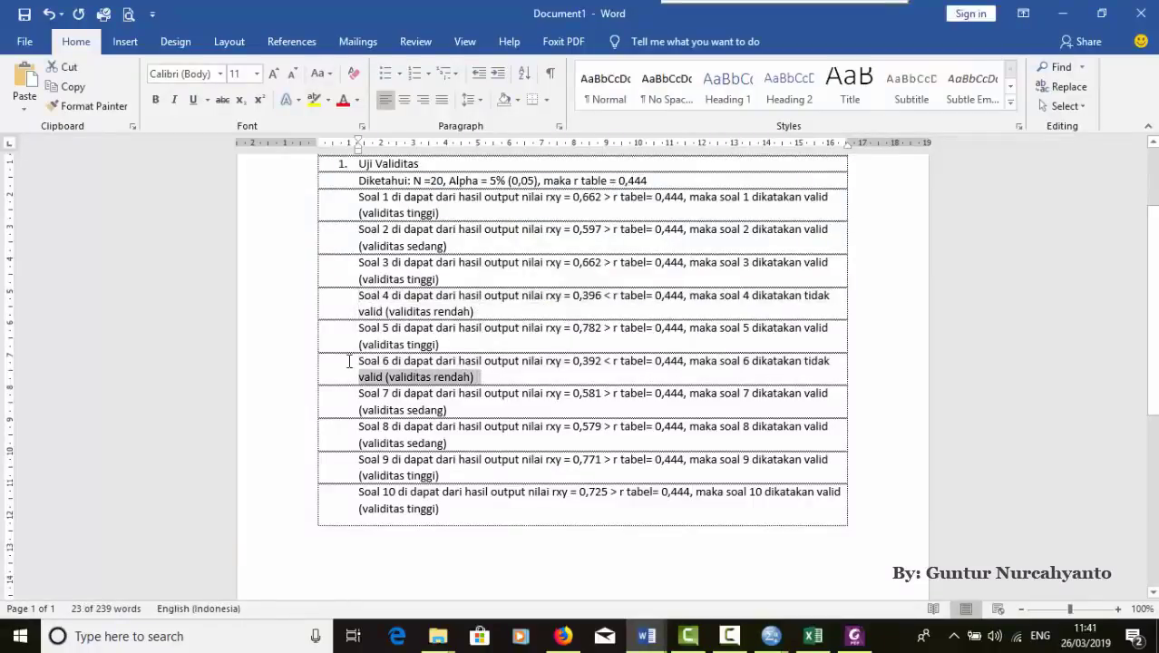
drag(349, 361, 463, 380)
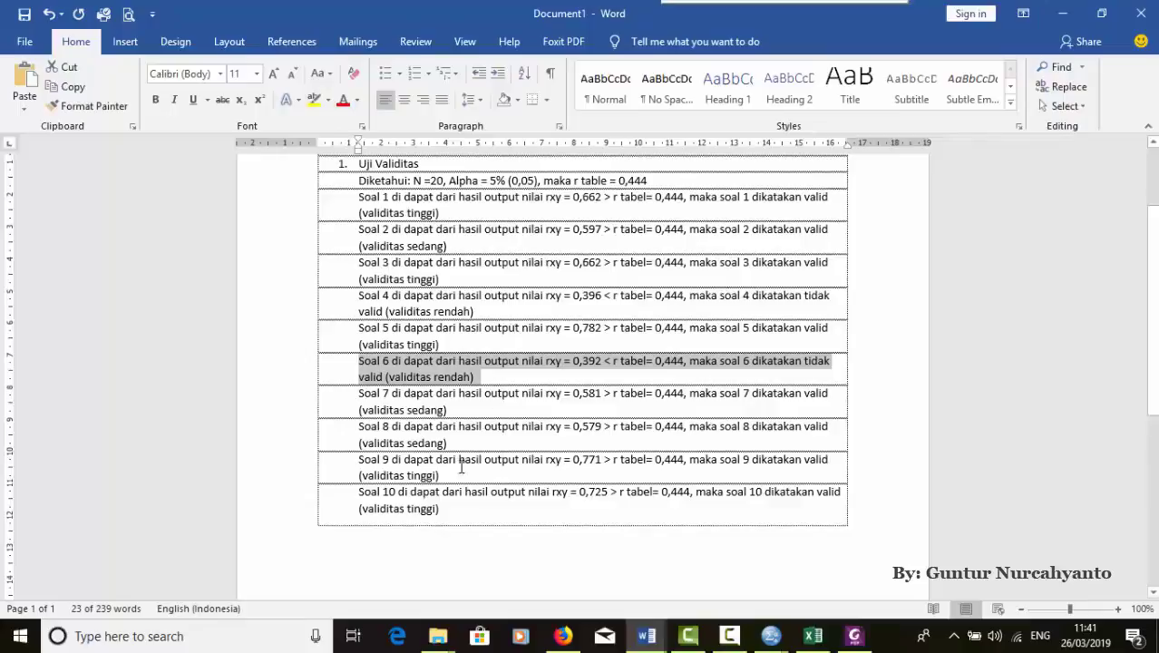
click(460, 521)
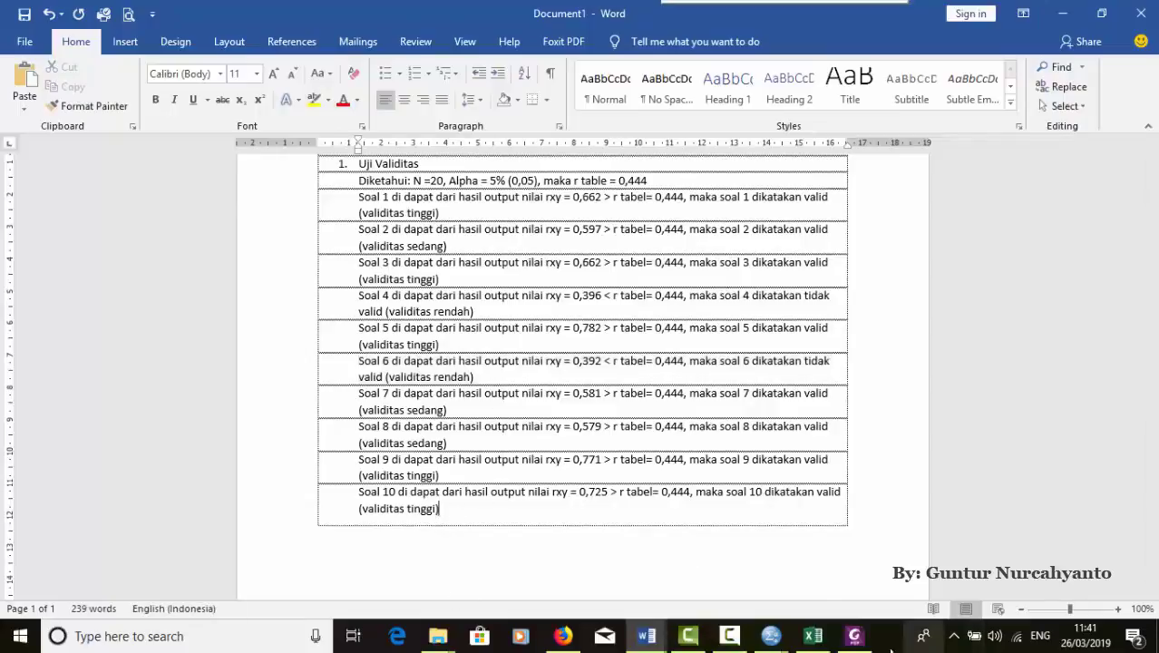
- Switch to the Latihan 2 (Angket).sav dataset in SPSS and start a Reliability Analysis
click(647, 636)
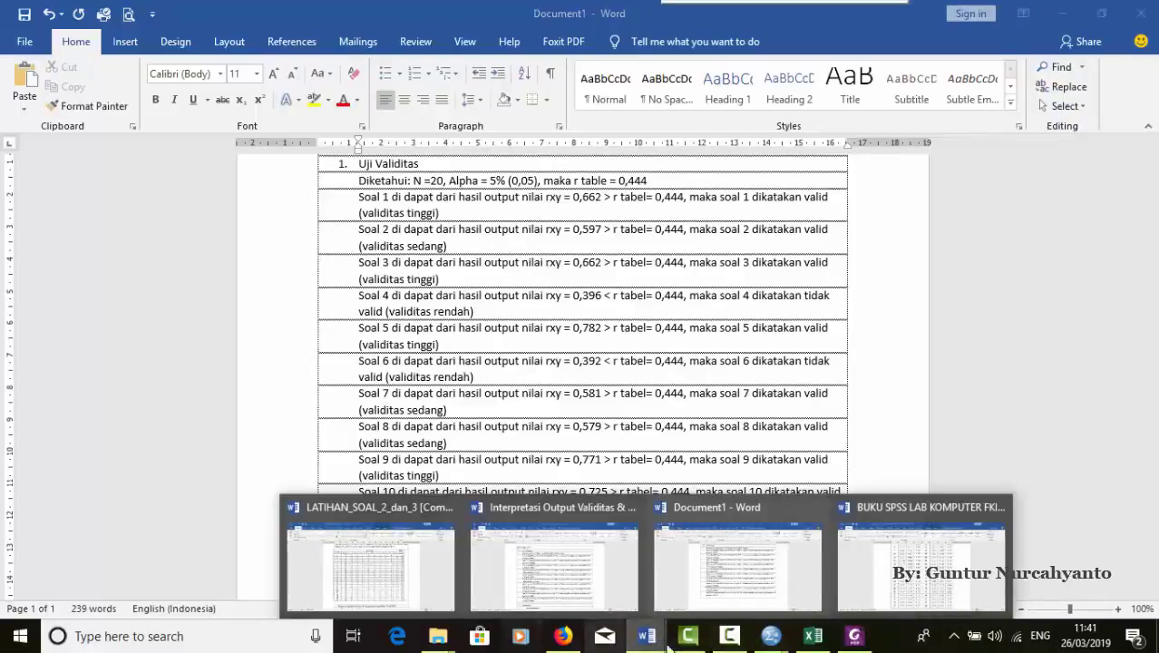
mouse_move(770, 640)
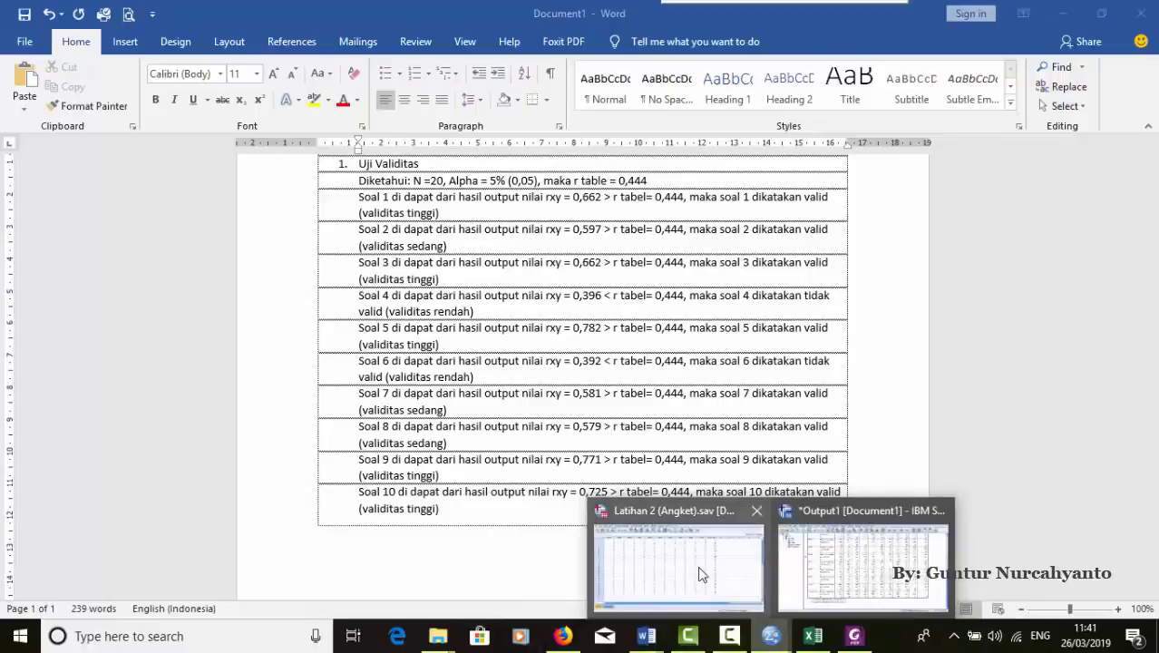
click(700, 576)
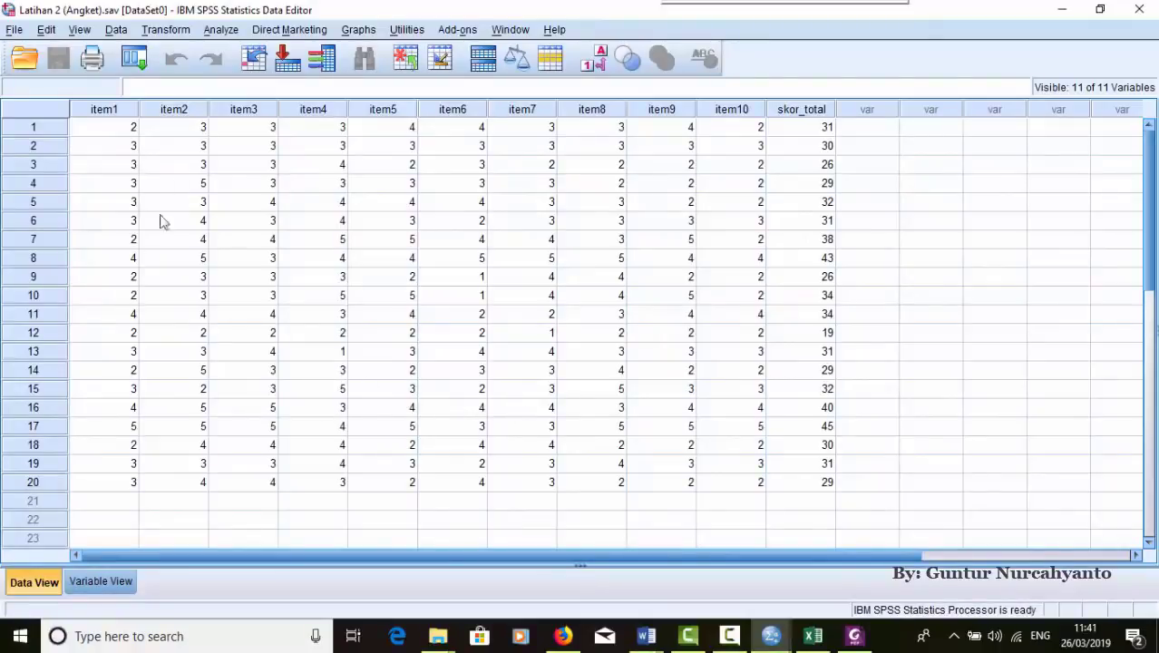
click(221, 29)
mouse_move(269, 309)
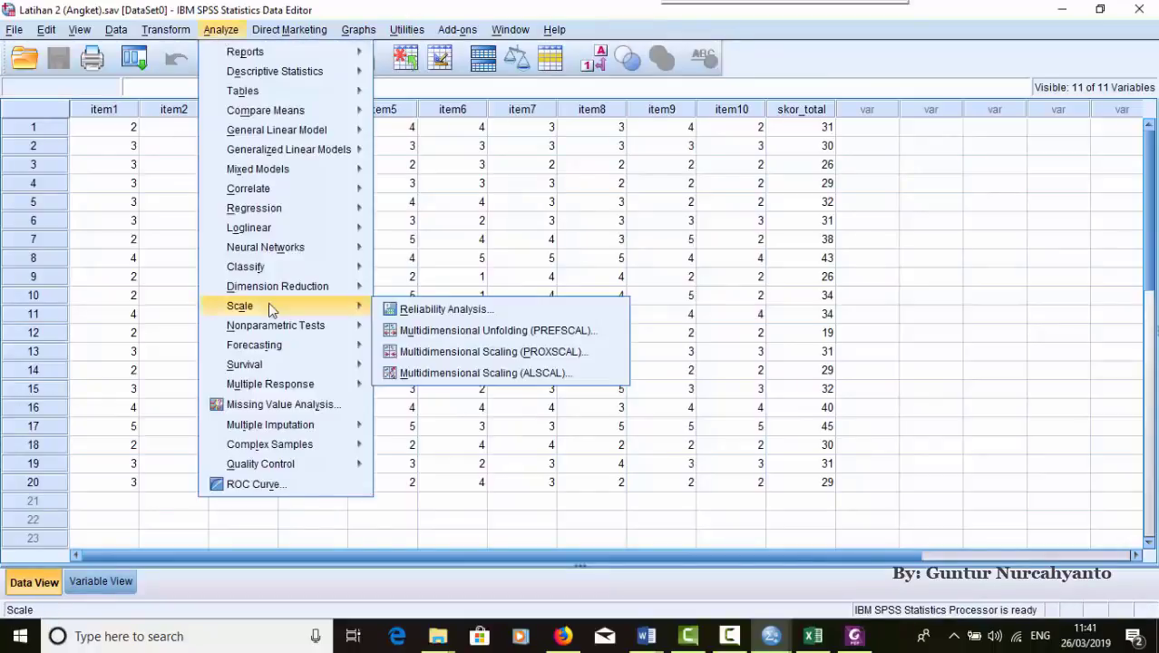
click(445, 309)
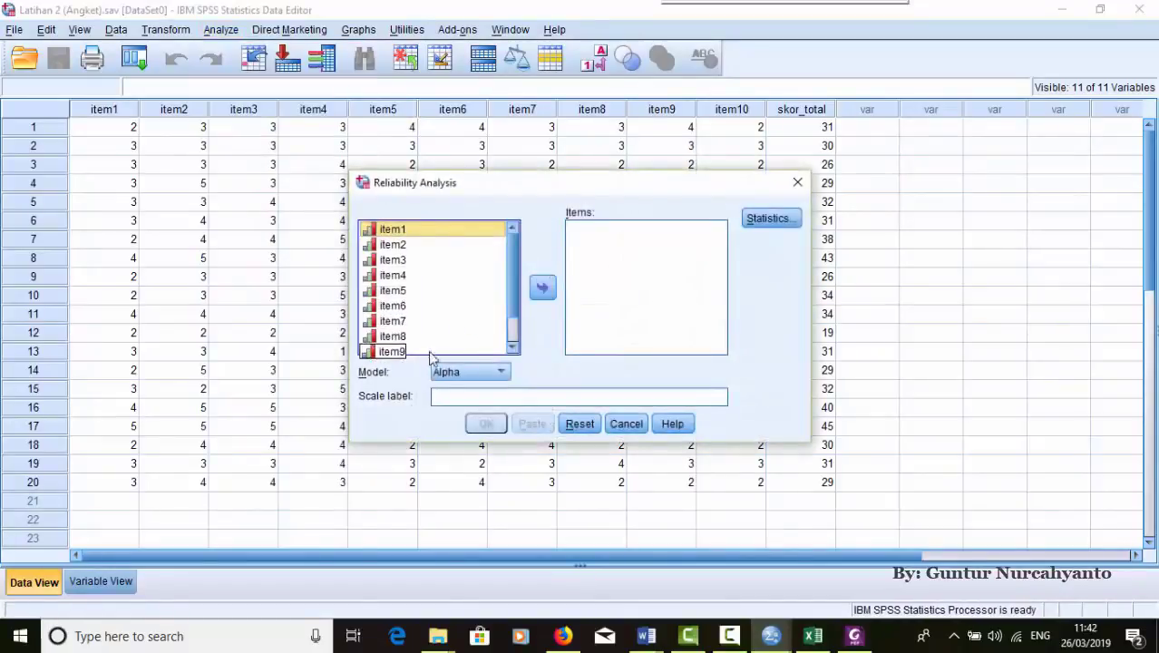
mouse_move(511, 250)
mouse_down()
mouse_move(511, 287)
mouse_move(510, 238)
mouse_up()
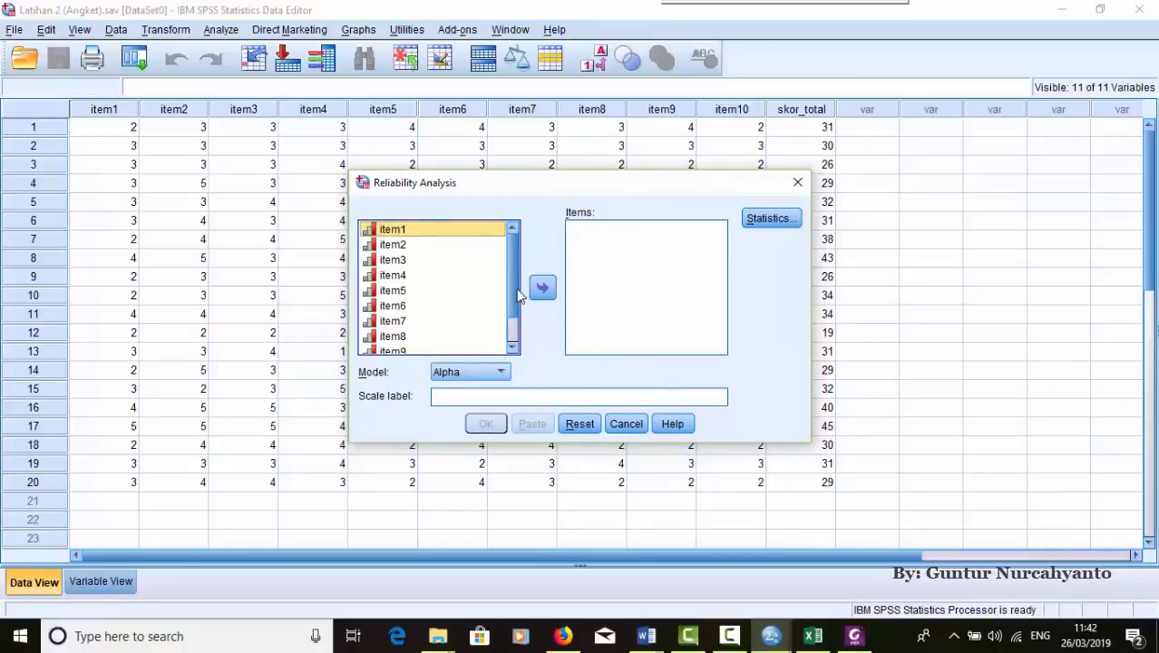
scroll(504, 329, down, 1)
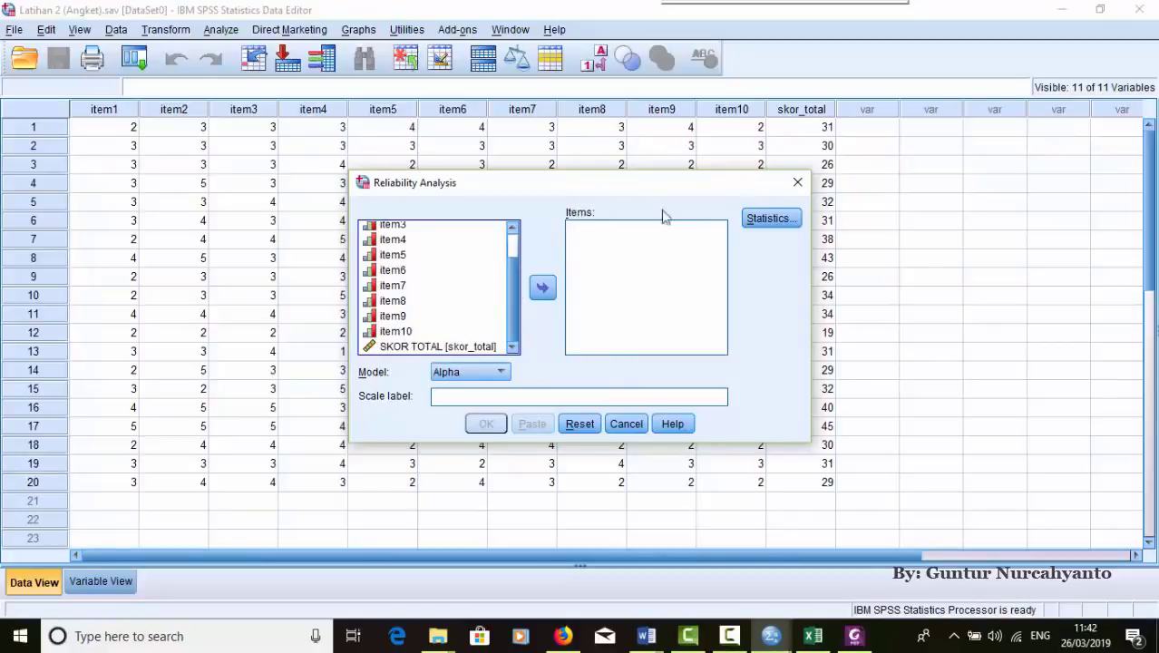
scroll(510, 304, up, 1)
click(392, 231)
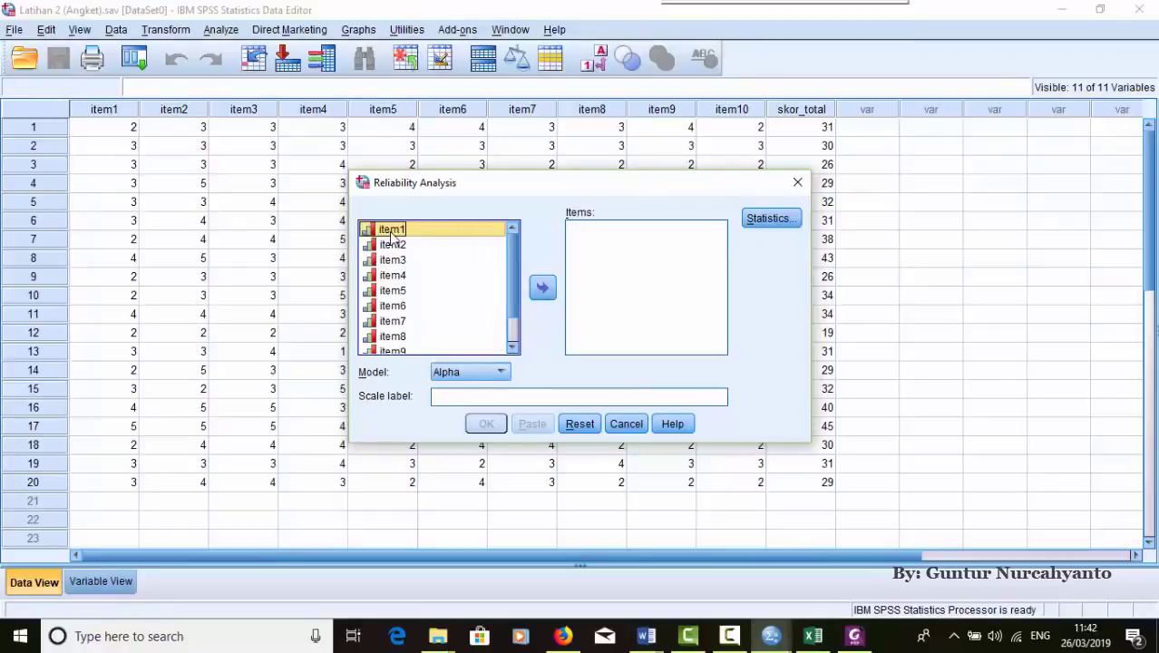
key(ctrl+a)
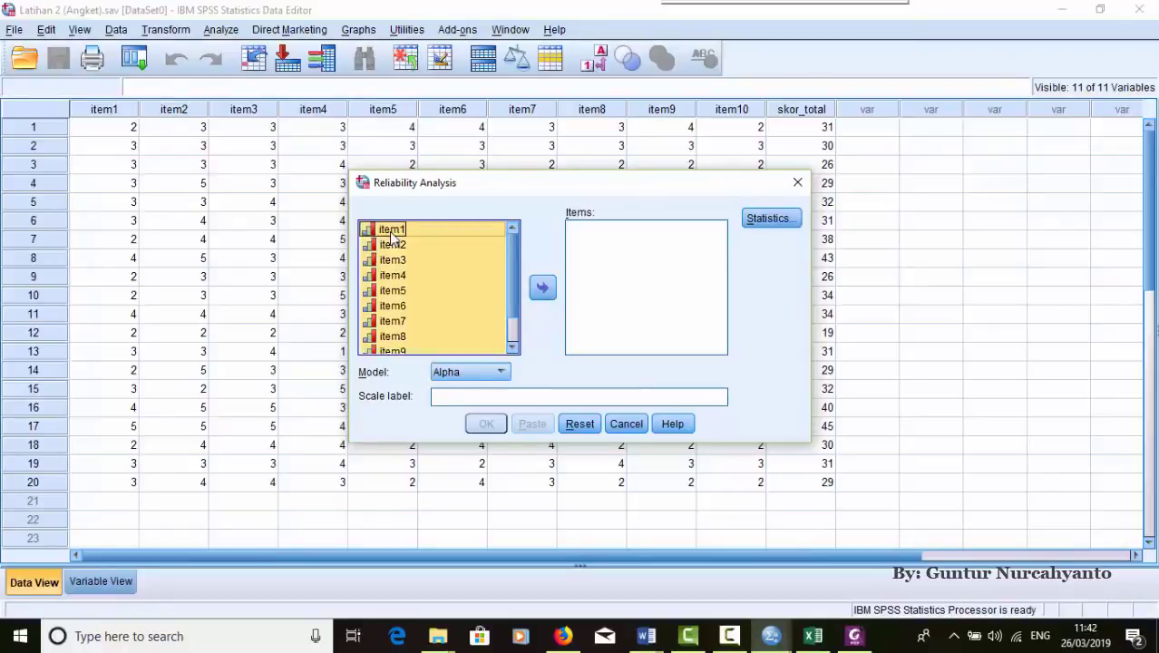
scroll(516, 299, down, 1)
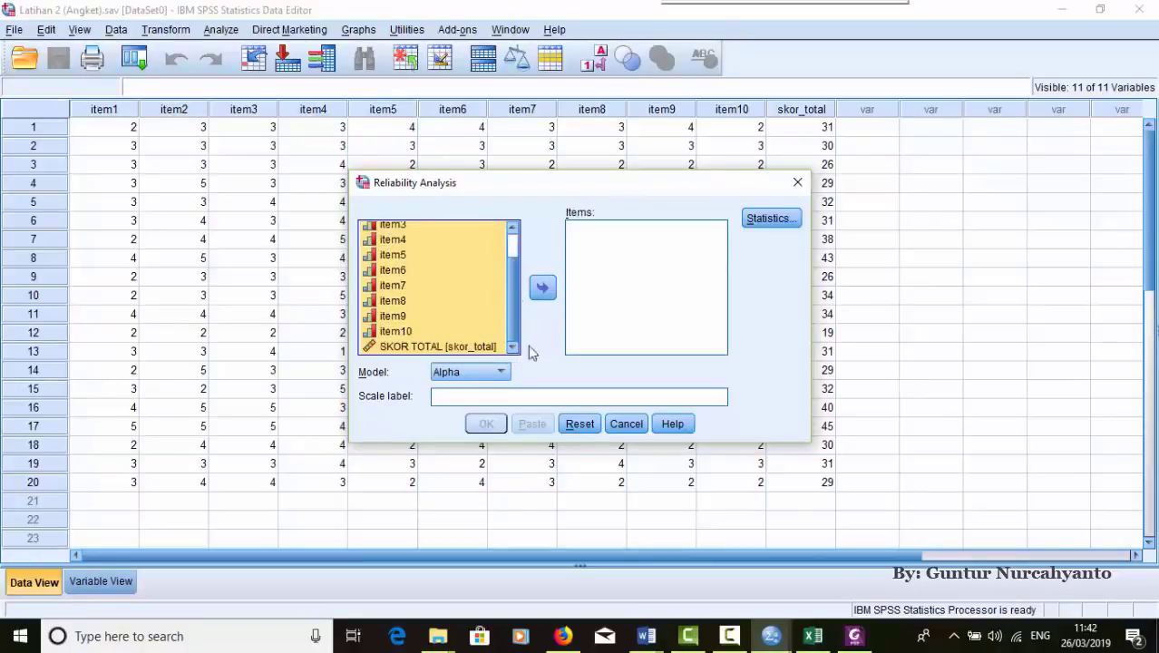
click(542, 288)
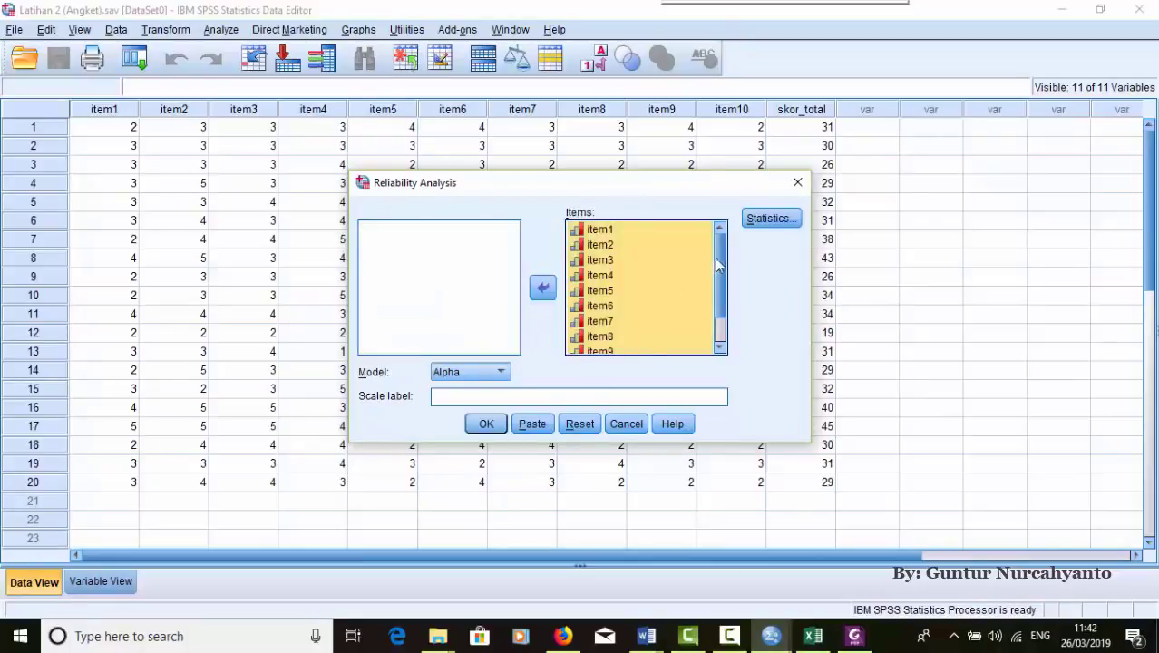
drag(716, 264, 724, 315)
click(644, 346)
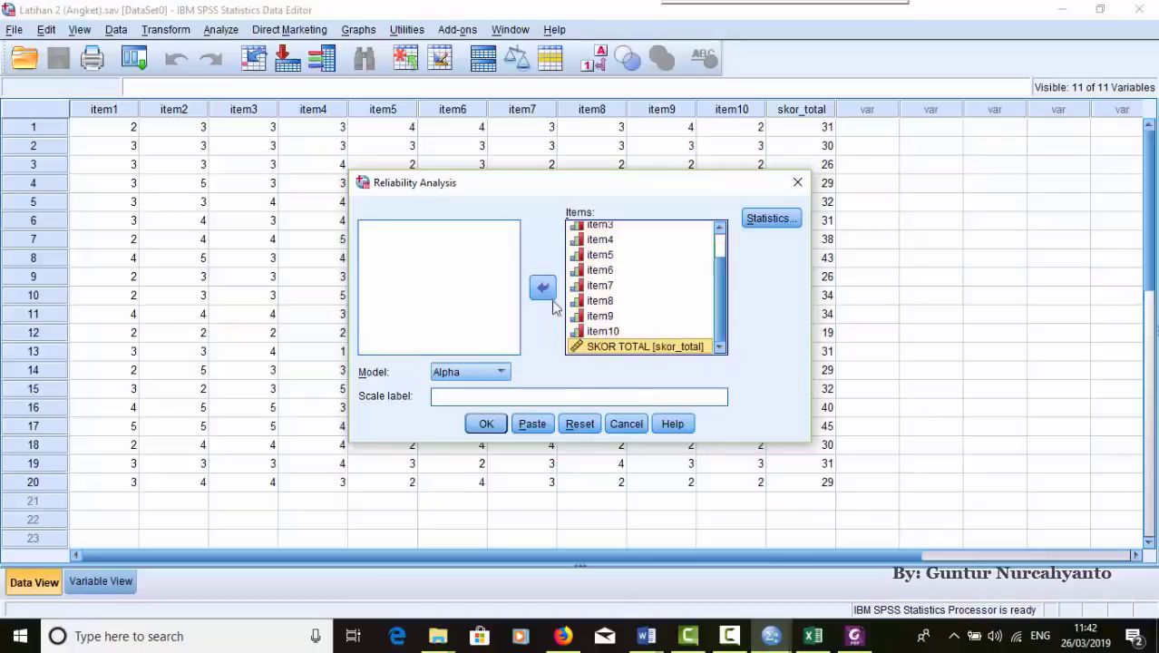
click(542, 288)
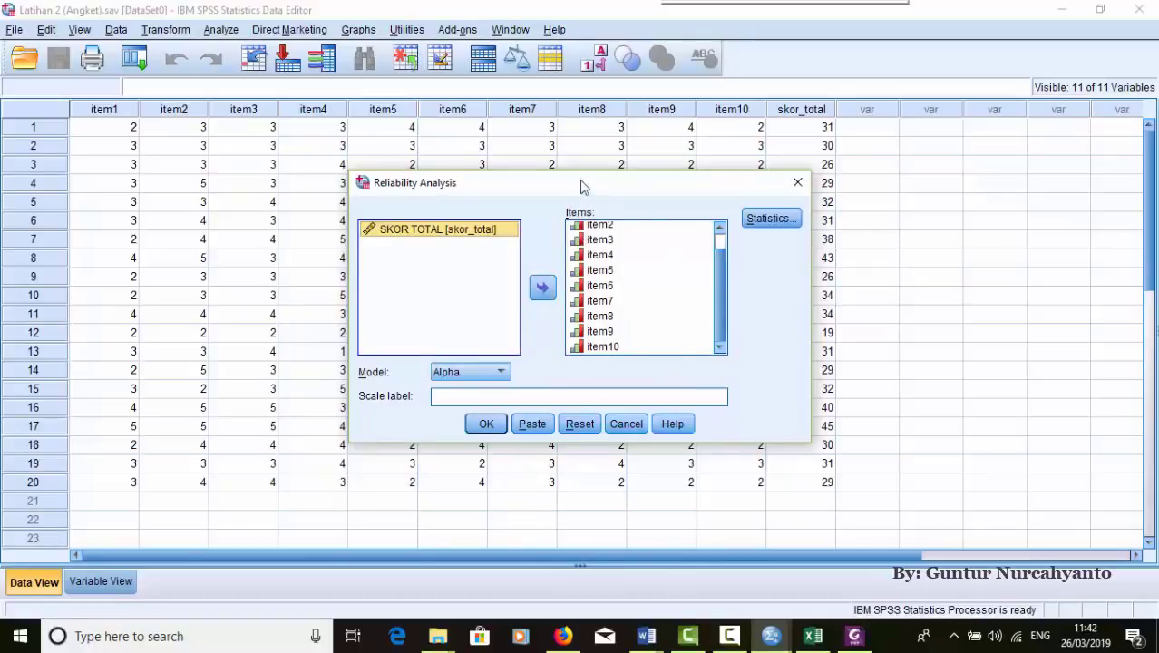
click(603, 334)
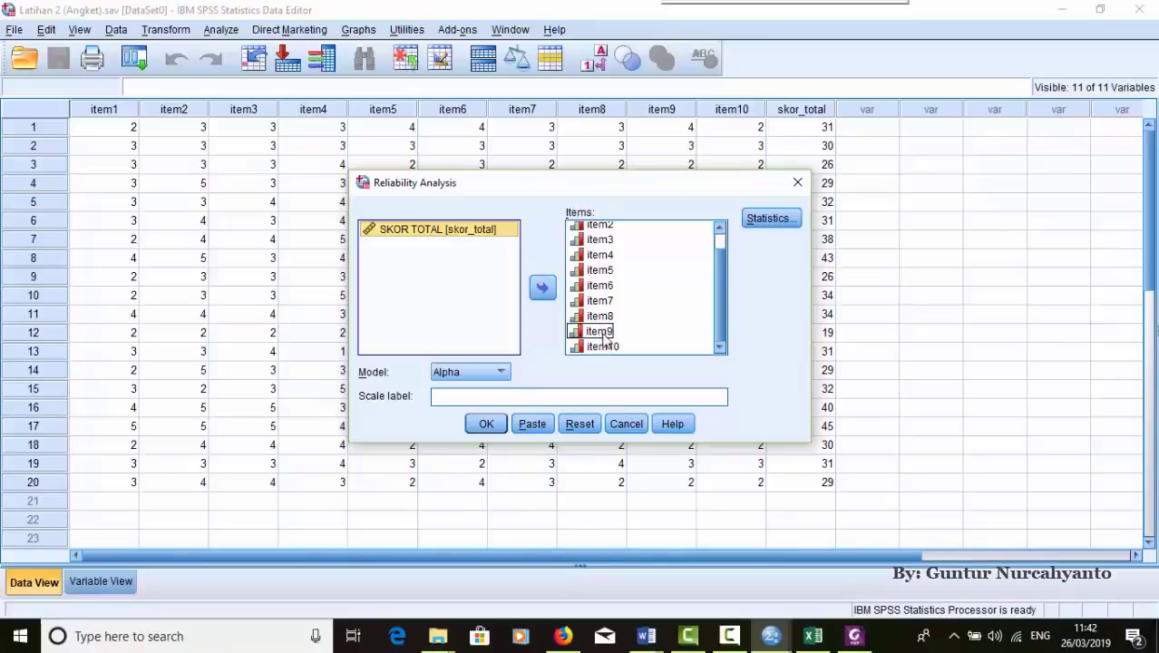
click(582, 424)
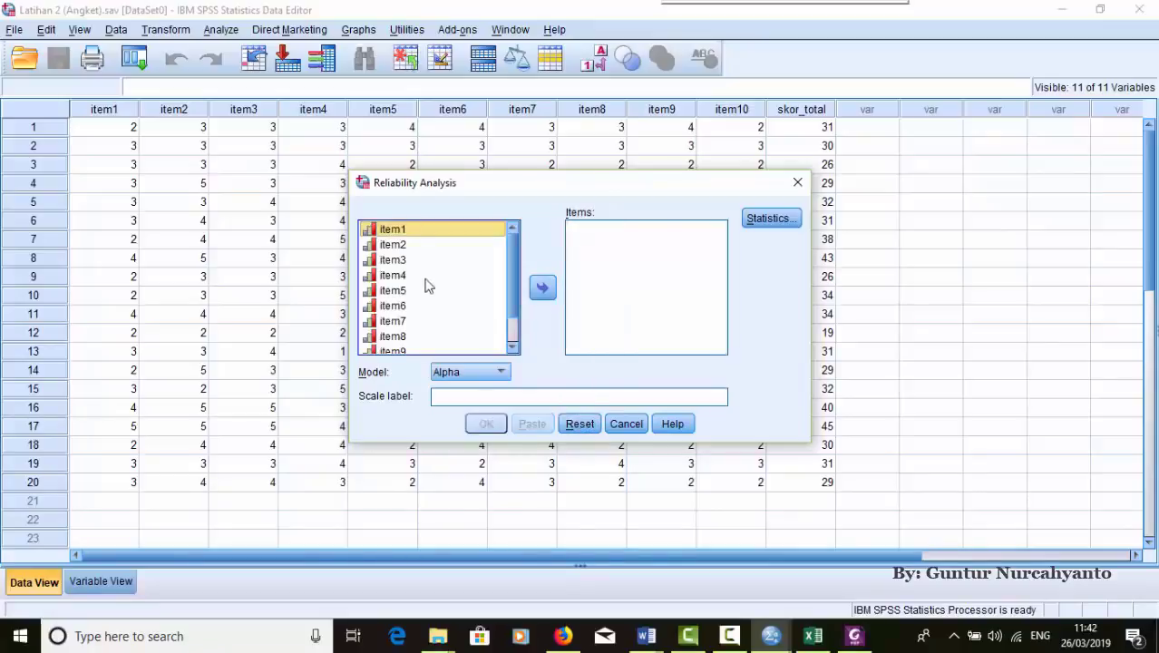
- Add item1 through item10 as the reliability analysis items, leaving SKOR TOTAL out, and check the resulting item list
click(404, 246)
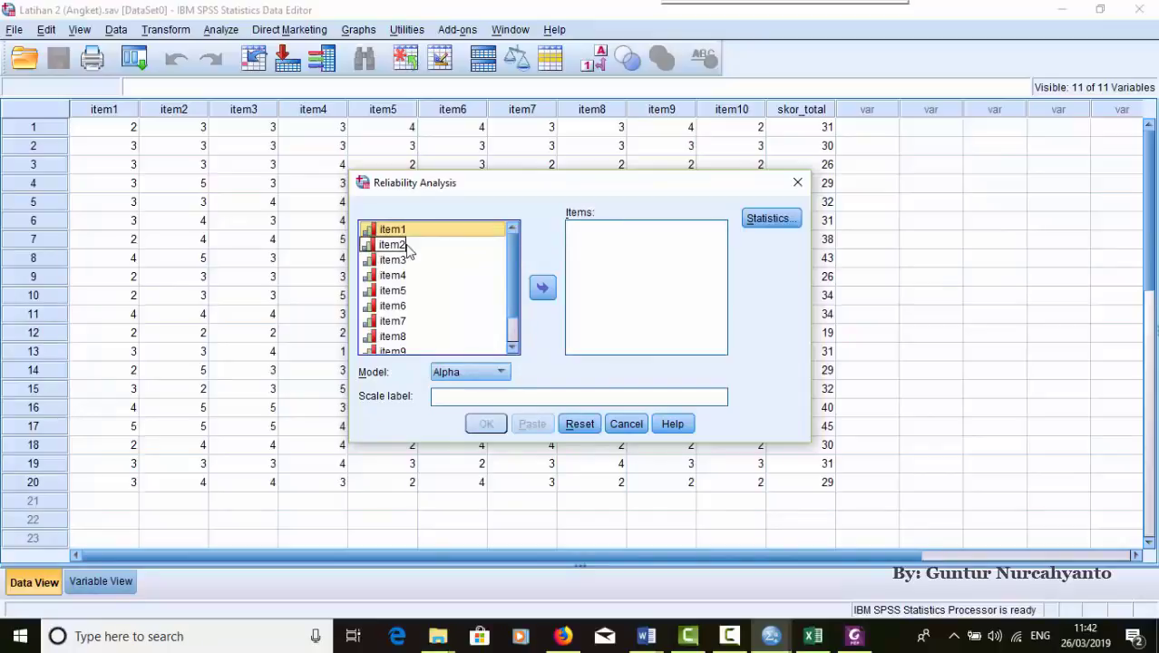
key(ctrl+a)
drag(407, 250, 513, 284)
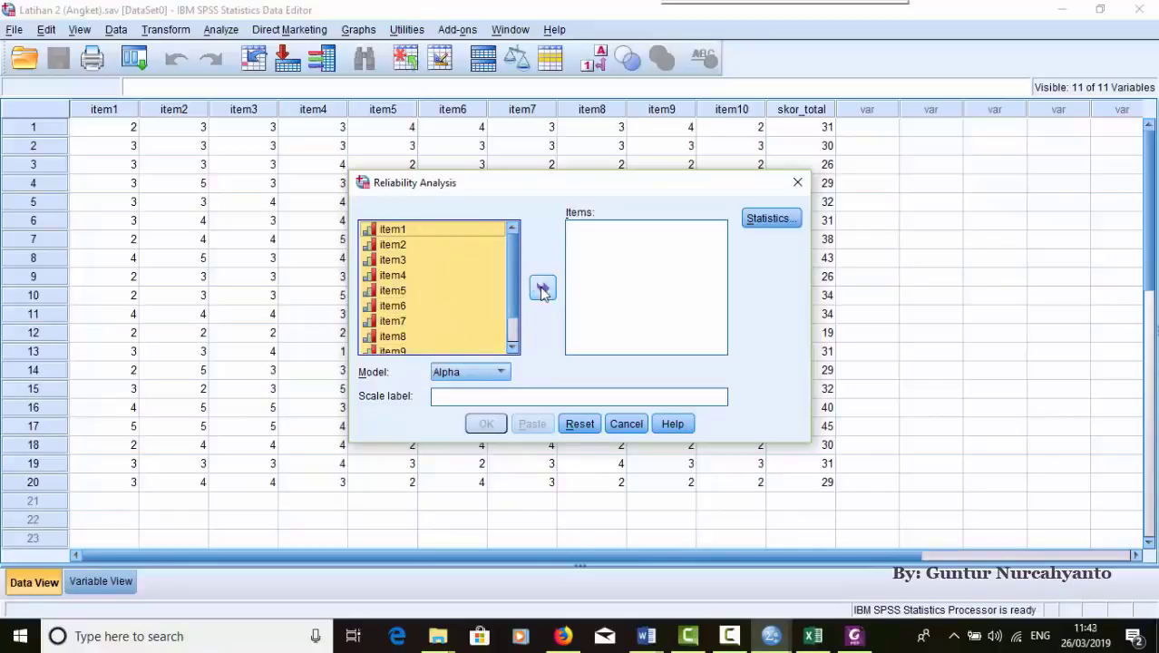
click(542, 288)
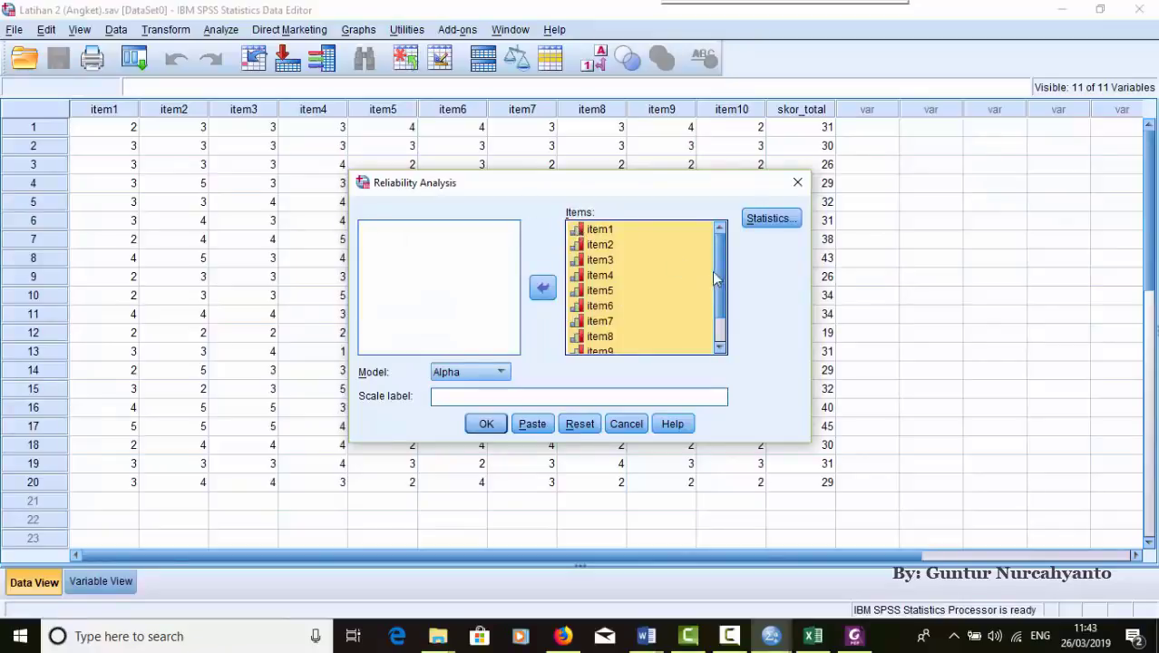
scroll(718, 291, down, 1)
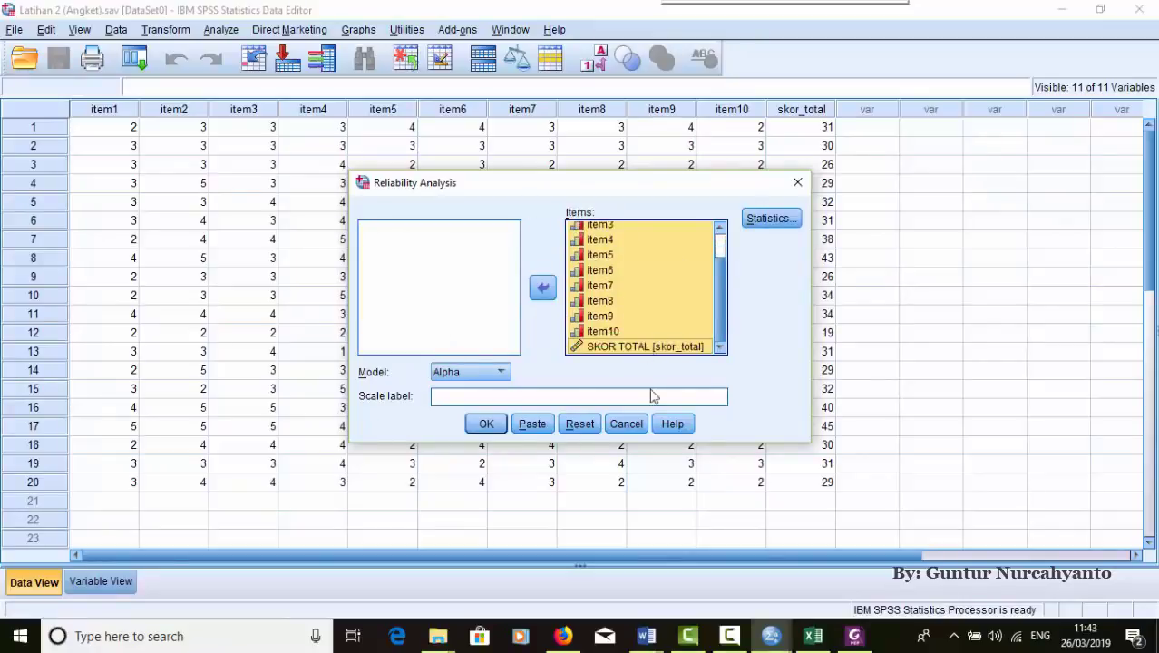
click(615, 347)
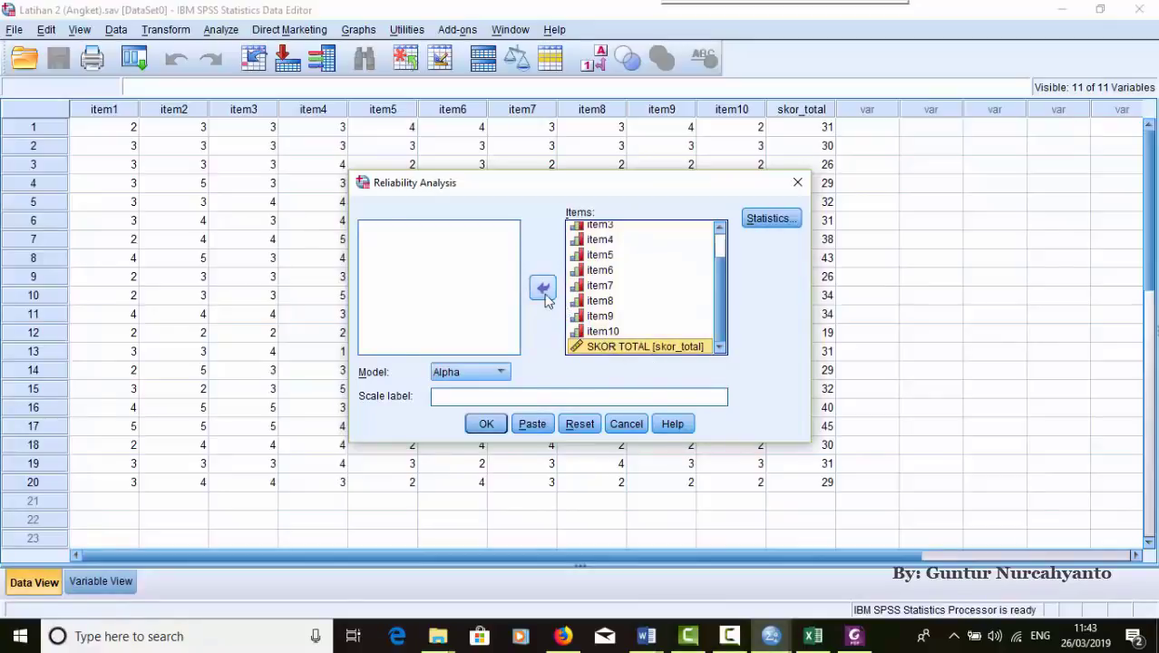
click(544, 293)
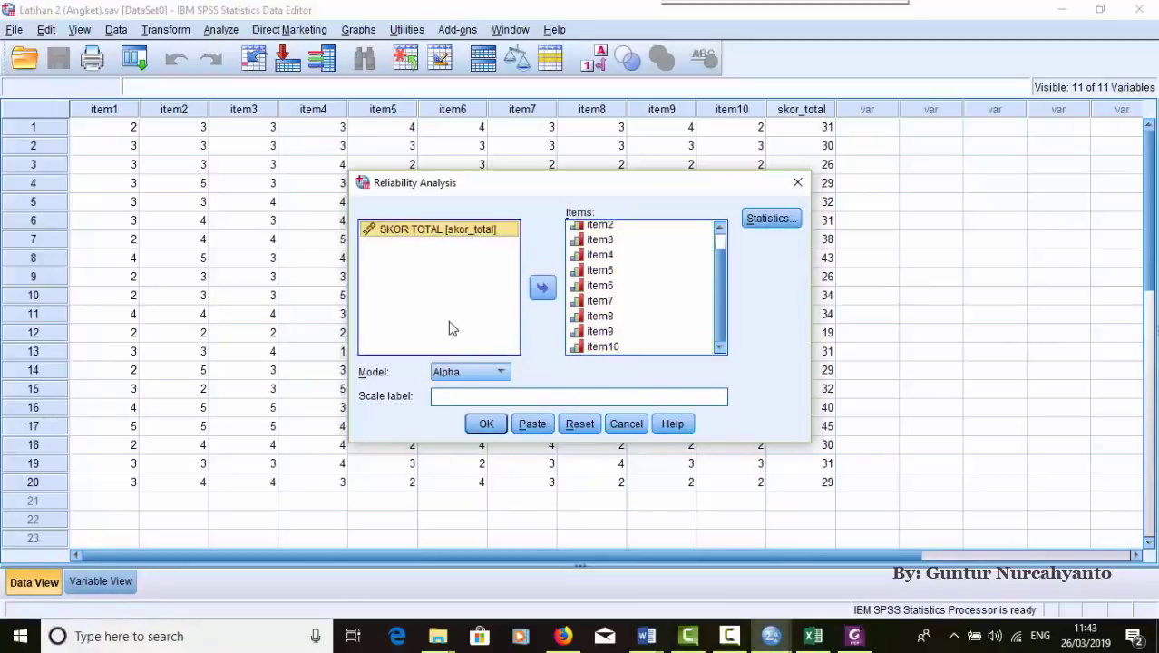
click(616, 241)
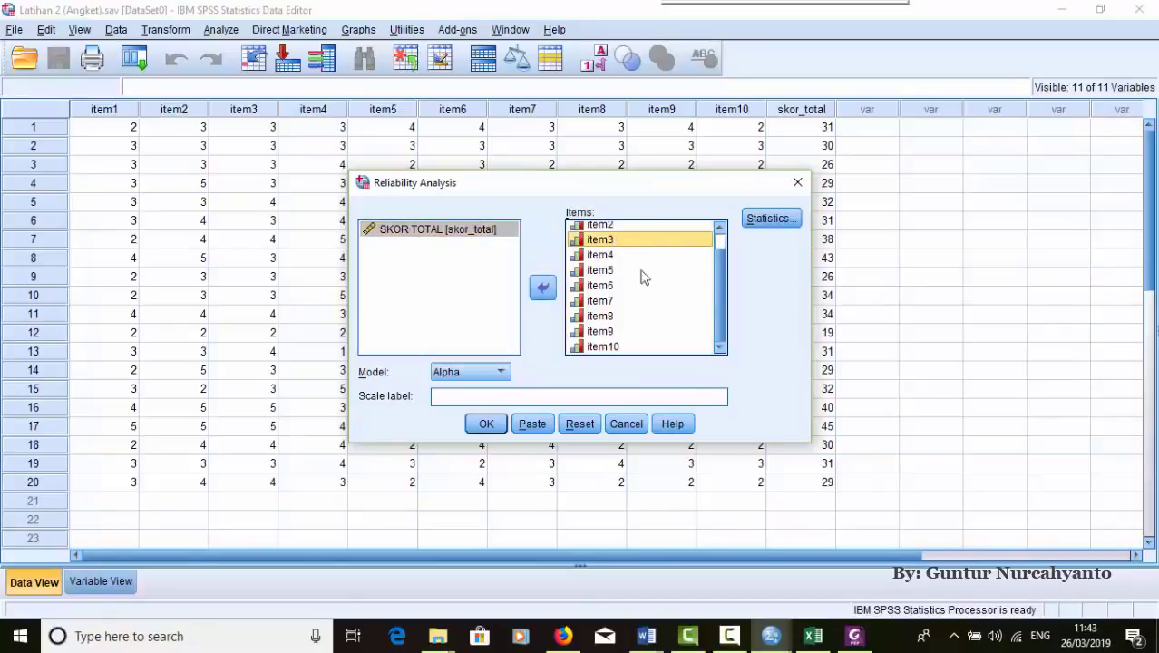
scroll(716, 308, up, 1)
click(600, 231)
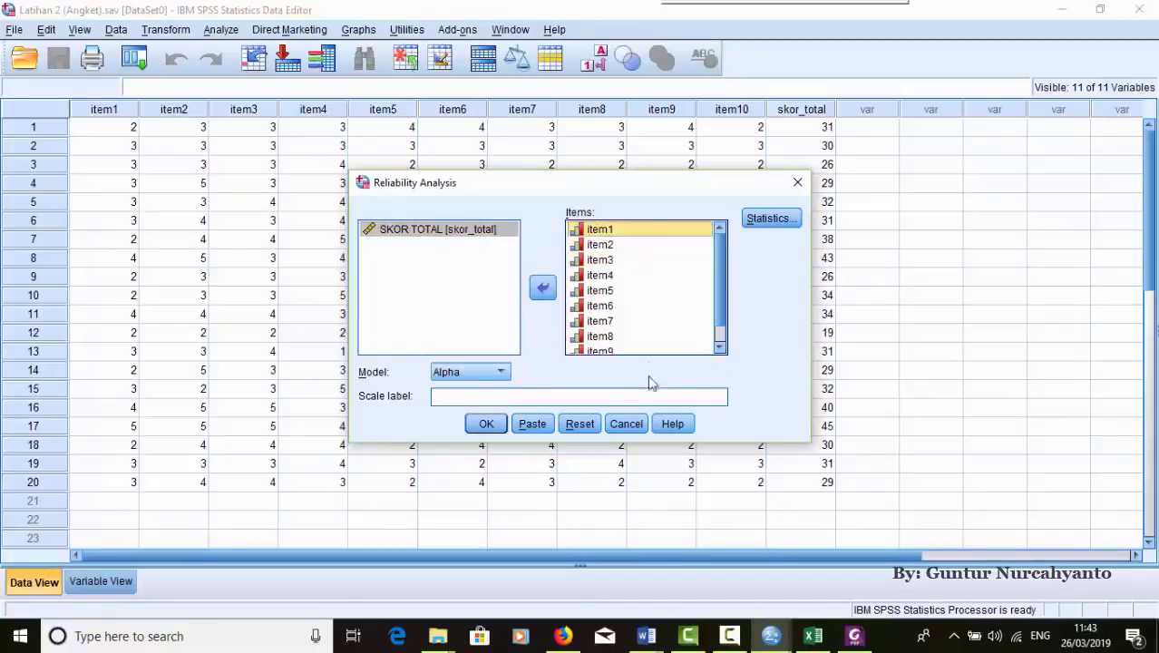
click(672, 313)
- Include the "Scale if item deleted" descriptives, keep the Alpha model, and run the reliability analysis on item1 to item10
click(764, 221)
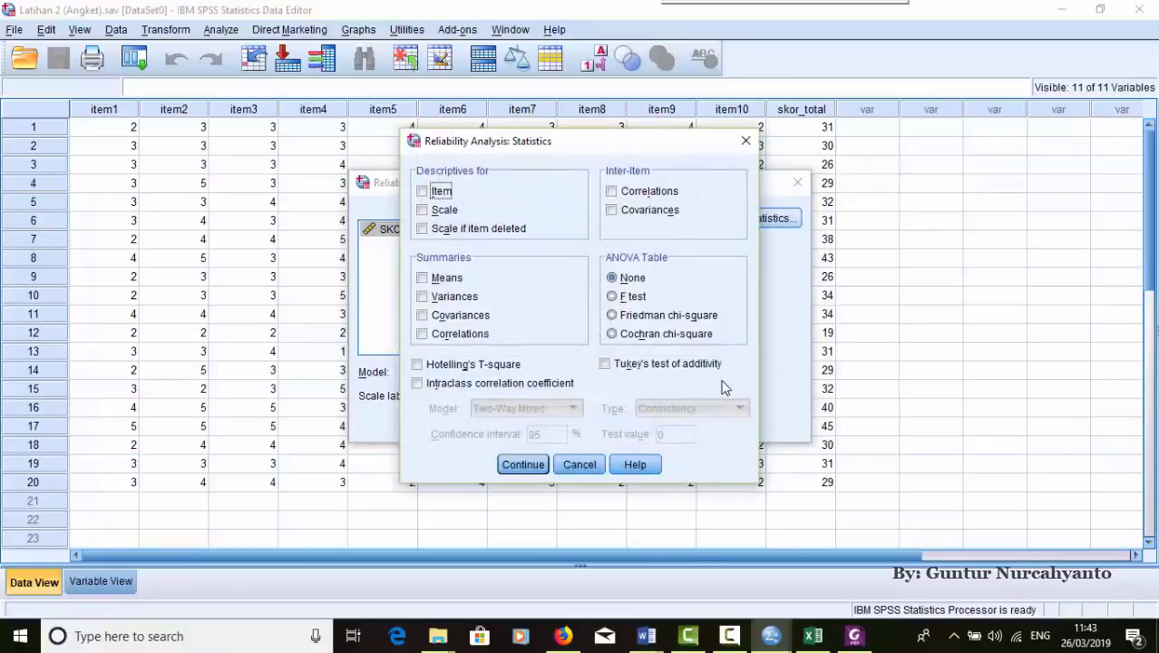
click(423, 228)
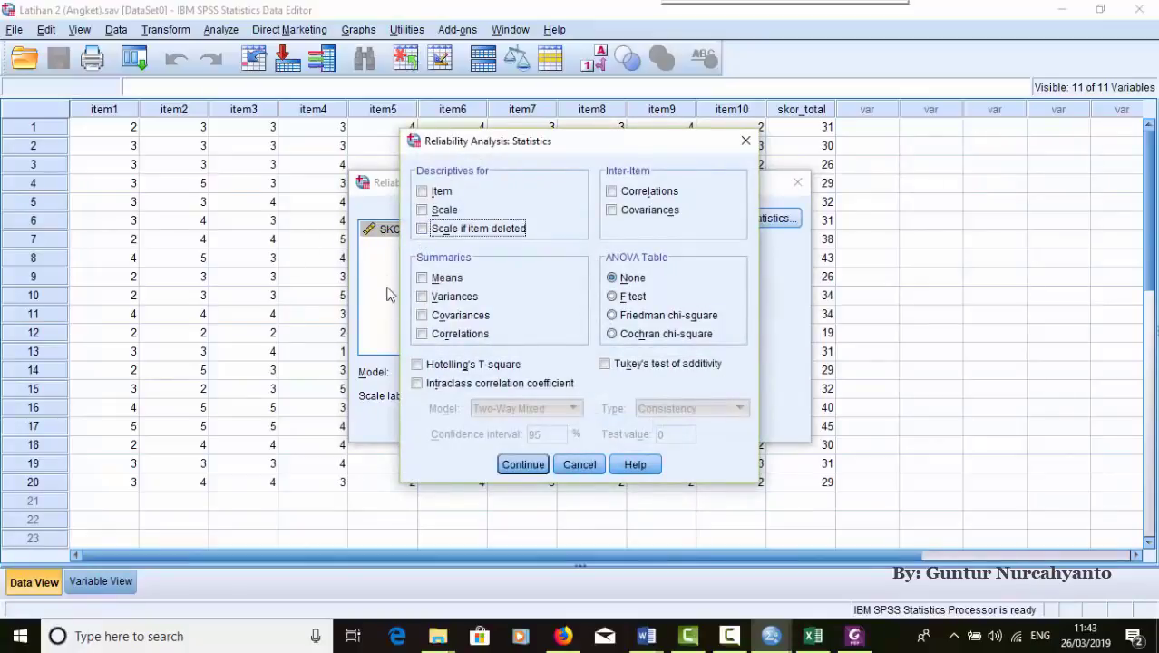
click(423, 228)
click(523, 466)
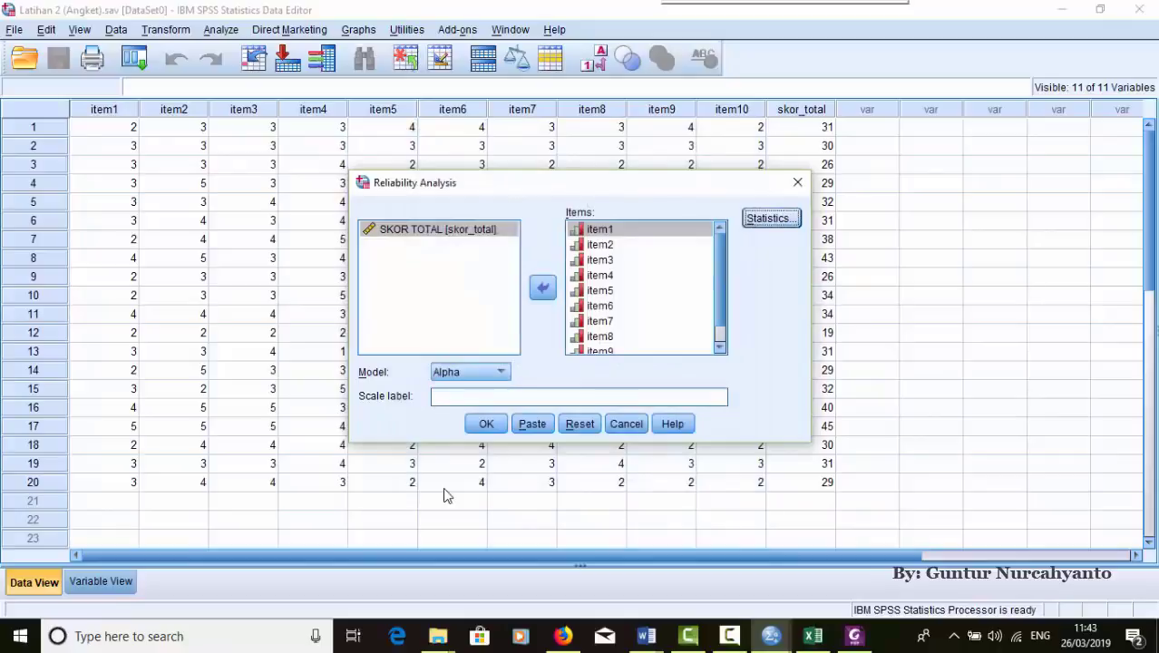
click(454, 373)
click(448, 393)
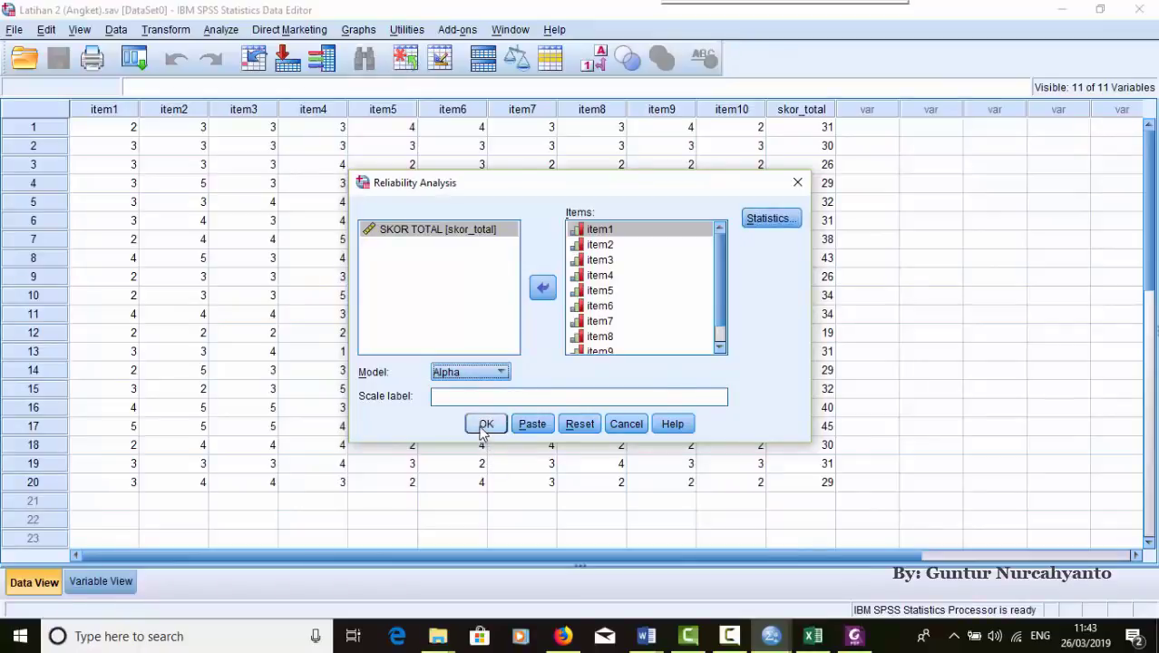
click(485, 424)
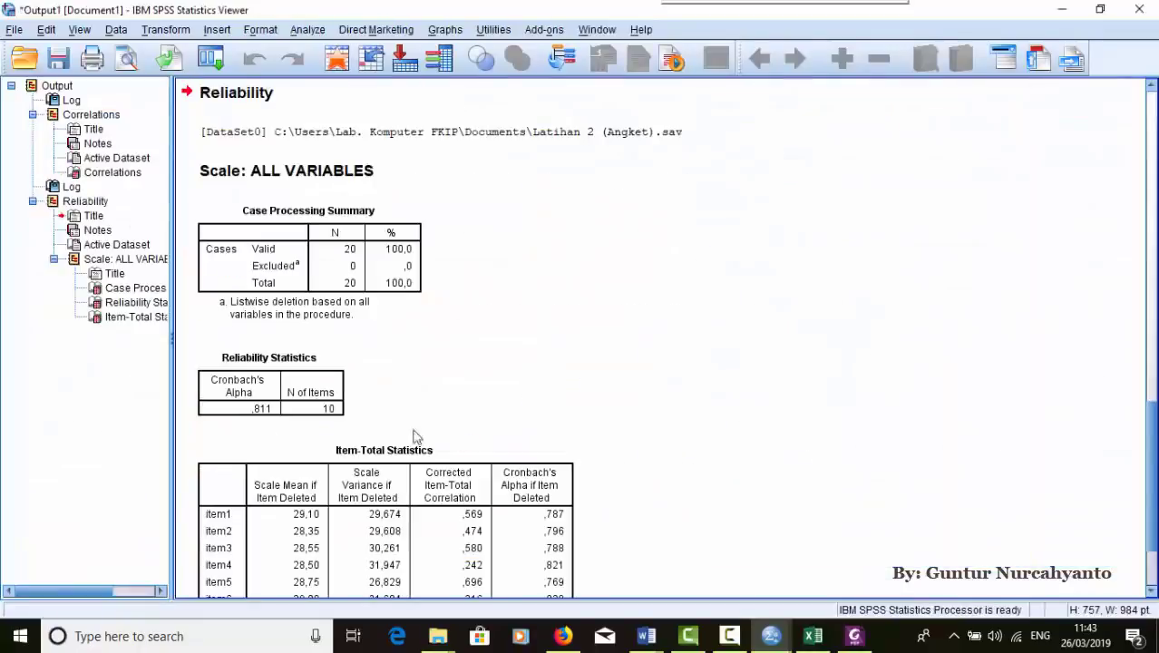
- Examine the Cronbach's Alpha and N of Items values in the Reliability Statistics table of the ten-item run
click(200, 416)
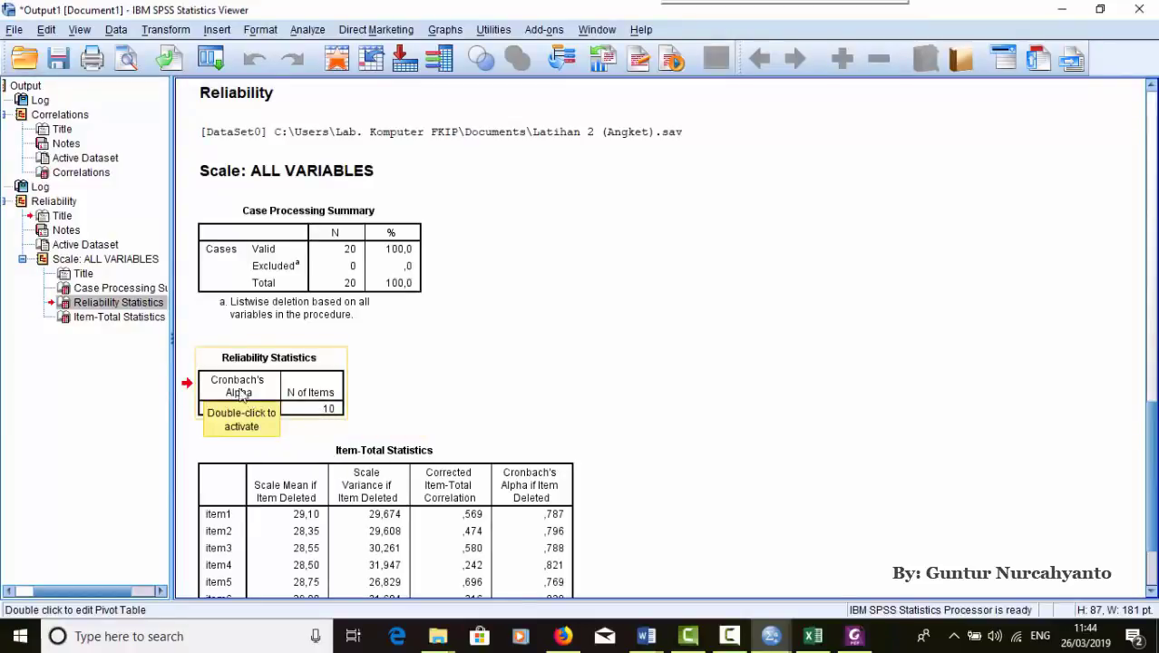
click(508, 372)
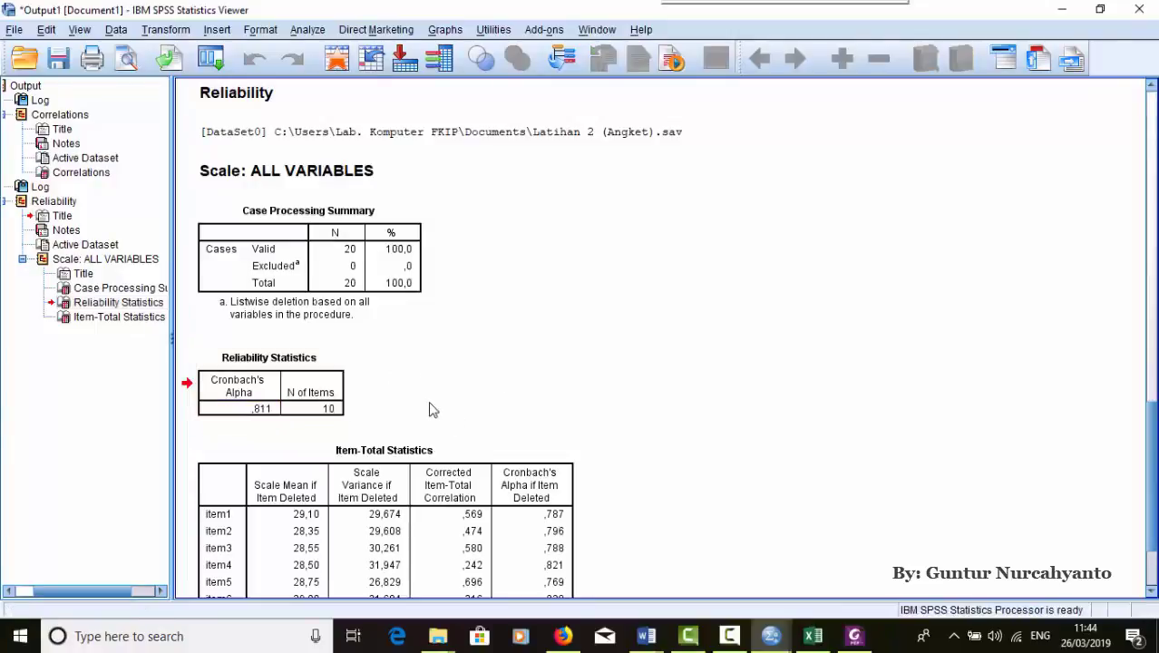
click(327, 408)
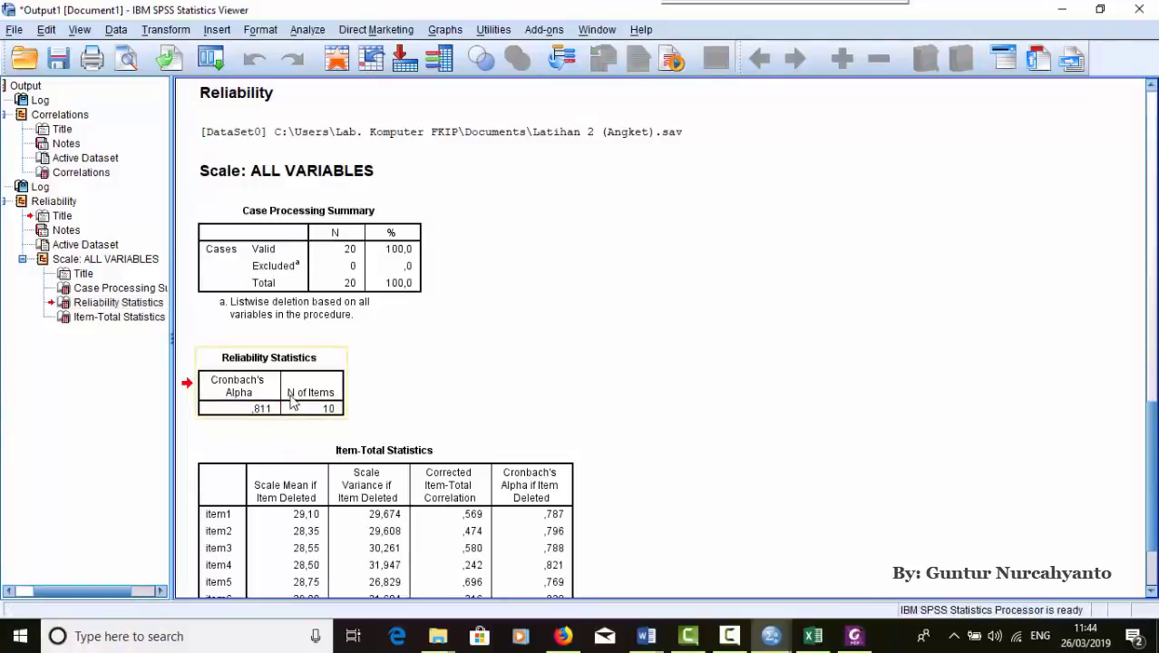
click(292, 403)
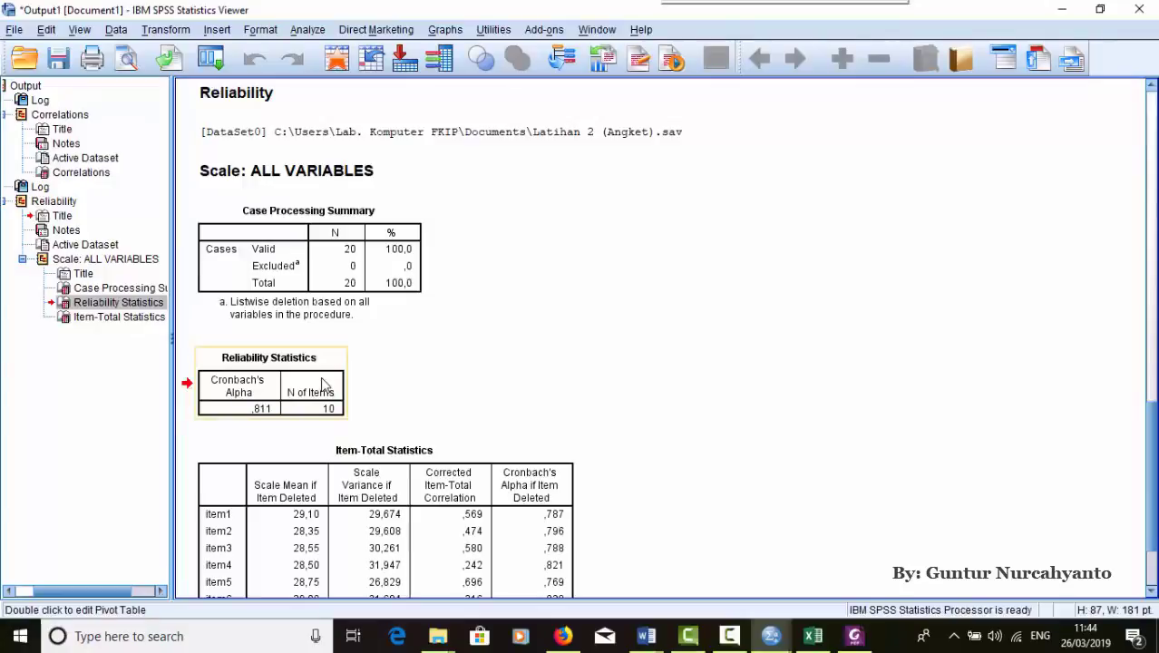
click(454, 376)
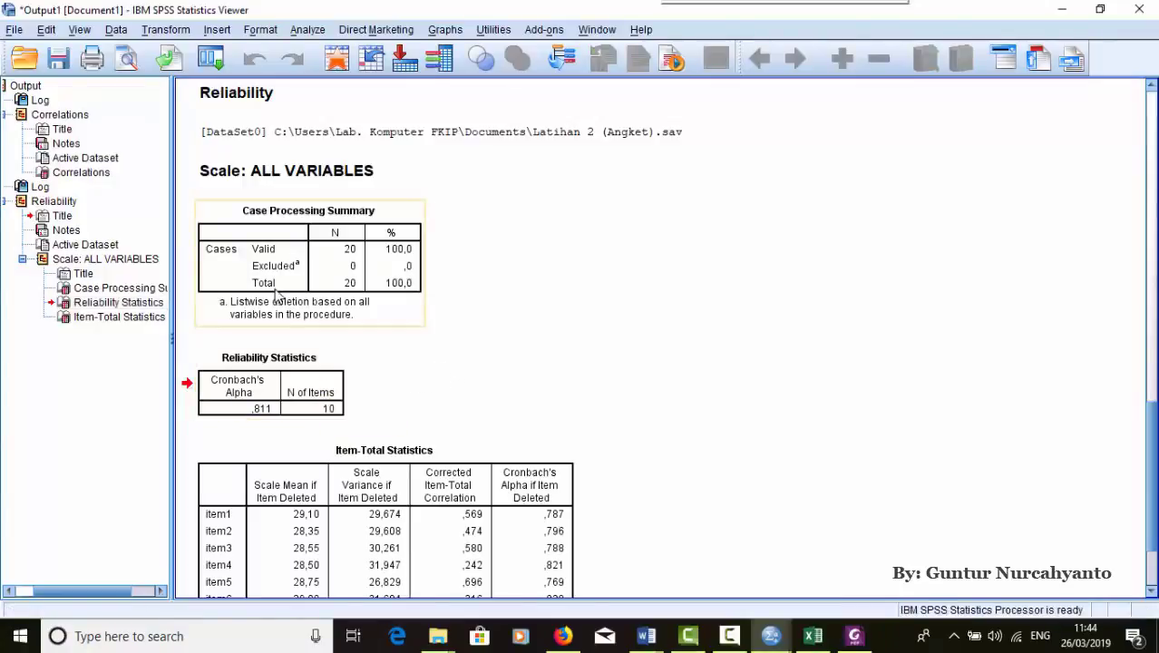
- Rerun the Alpha reliability analysis with item4 and item6 removed from the items
click(309, 30)
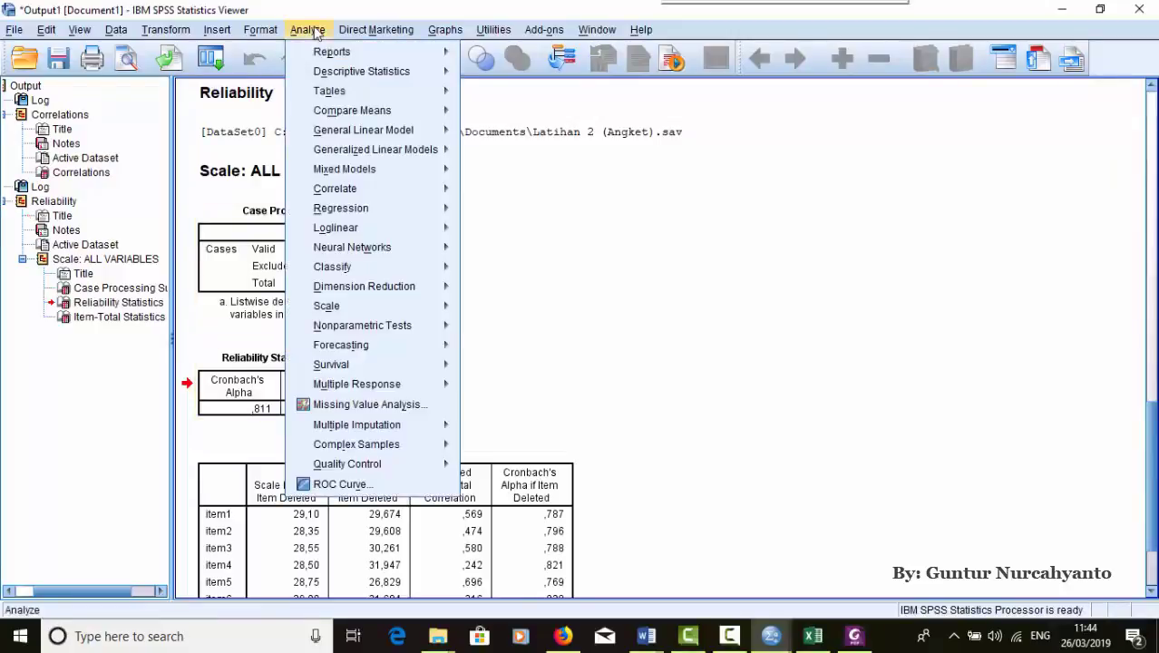
mouse_move(356, 313)
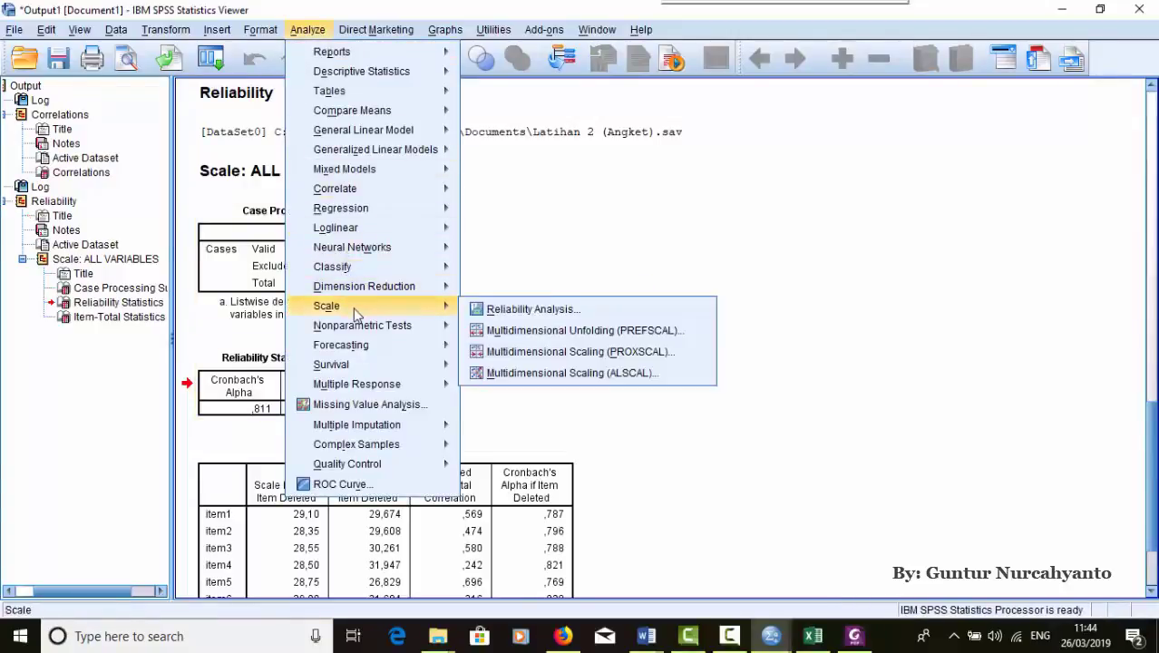
click(533, 311)
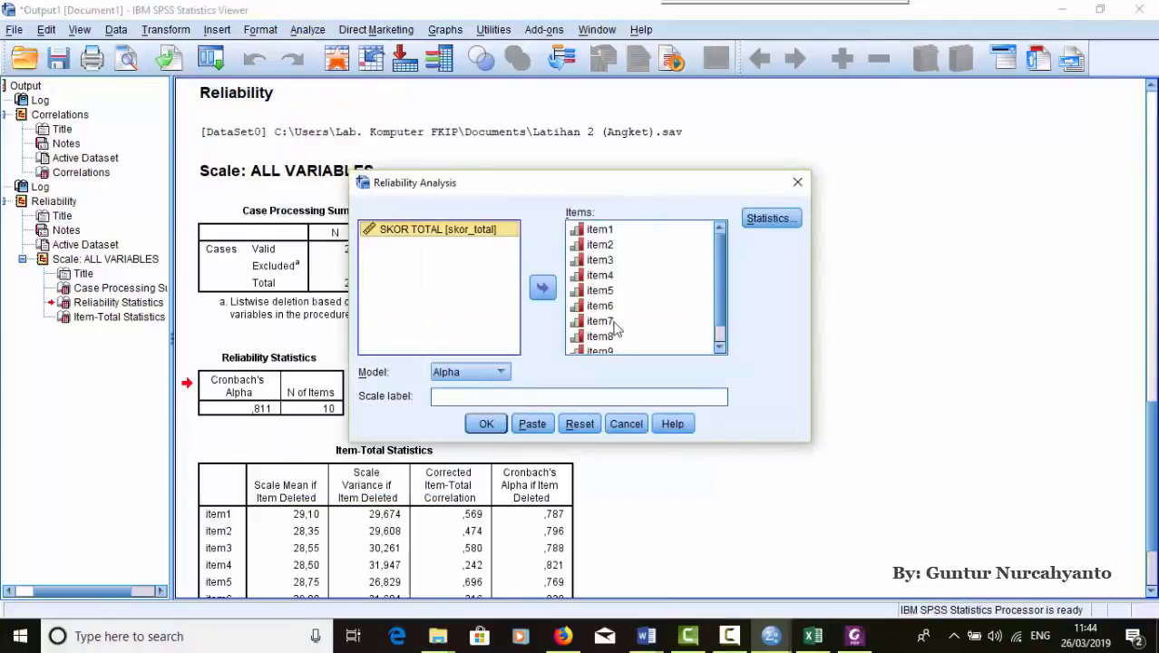
click(607, 277)
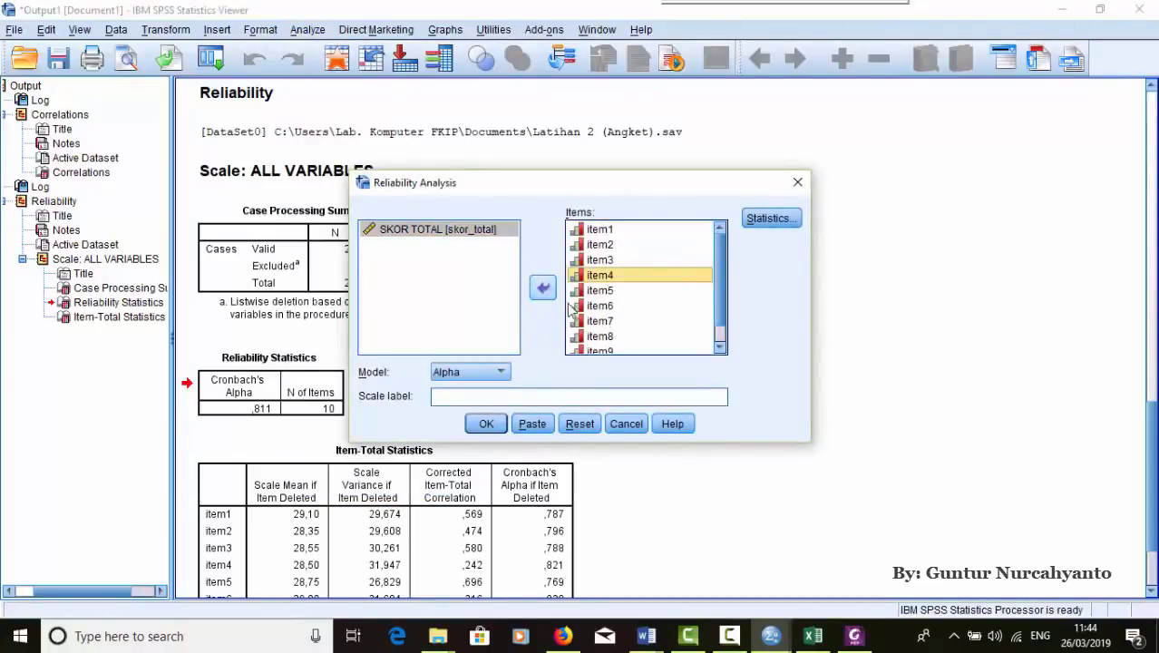
click(543, 290)
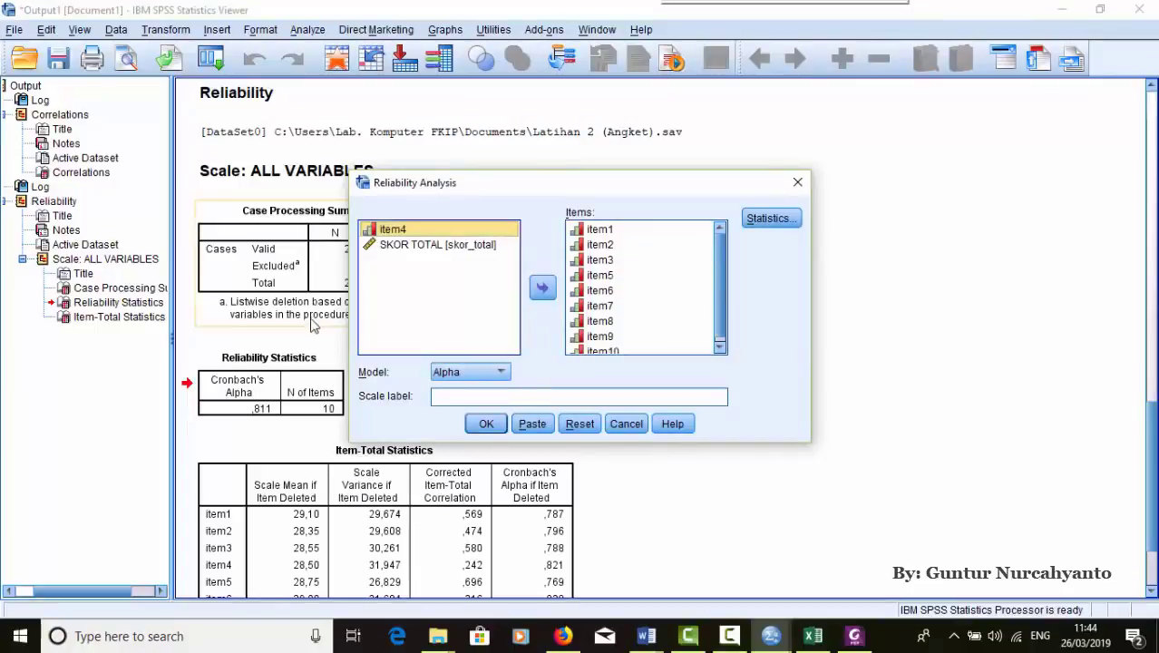
click(612, 300)
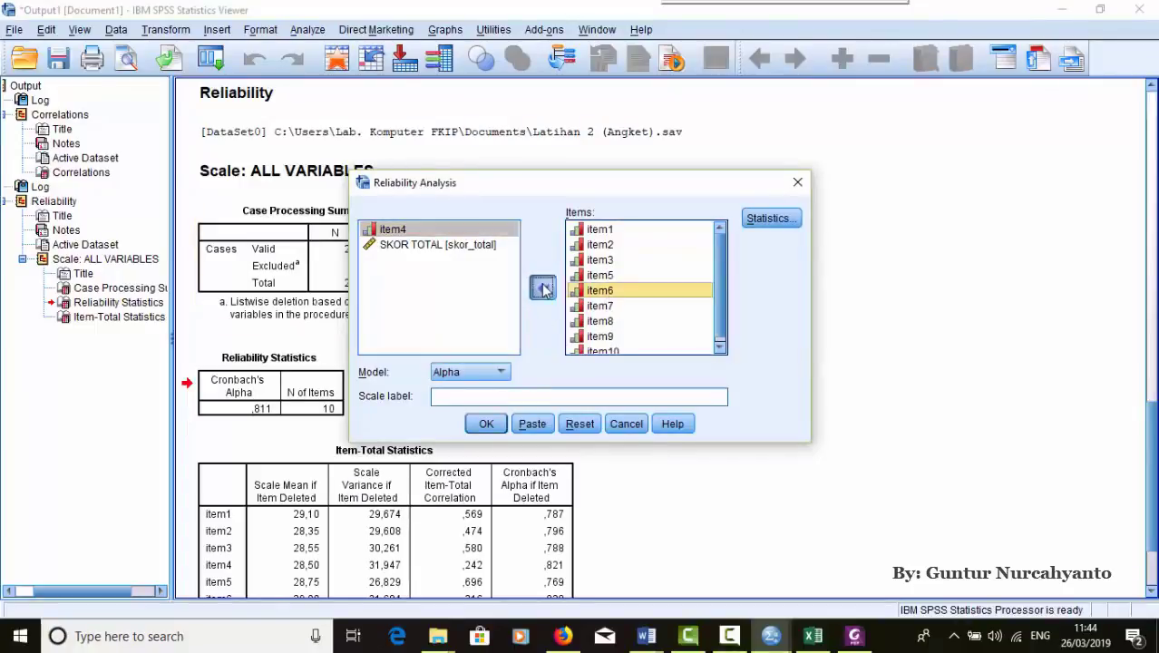
click(543, 288)
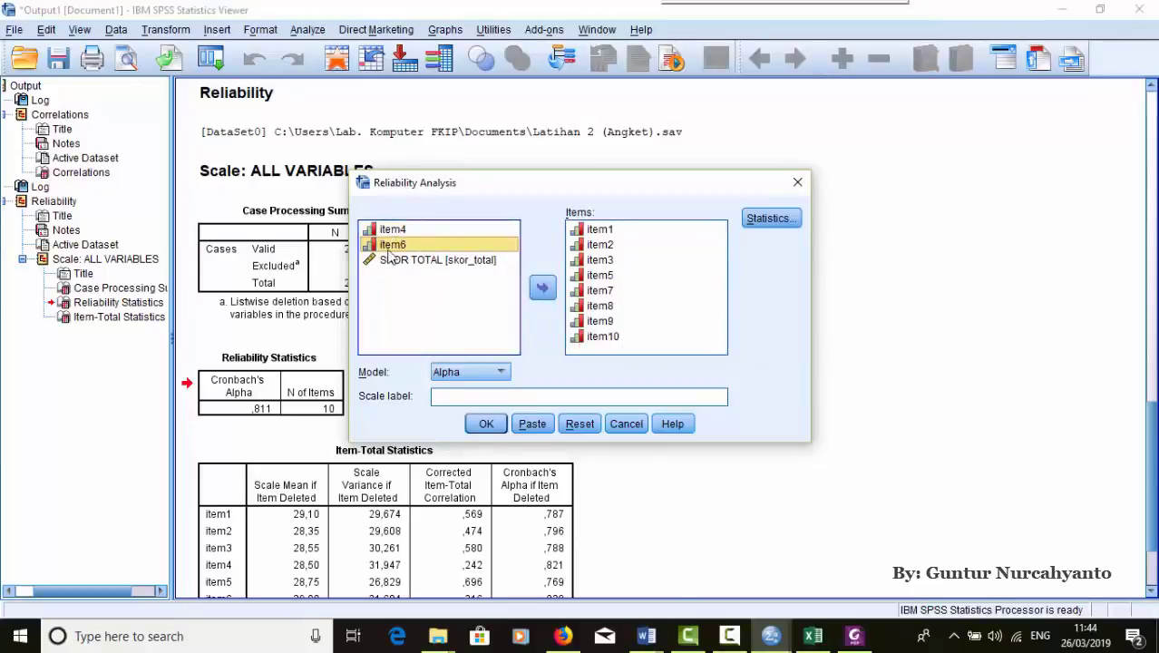
click(646, 292)
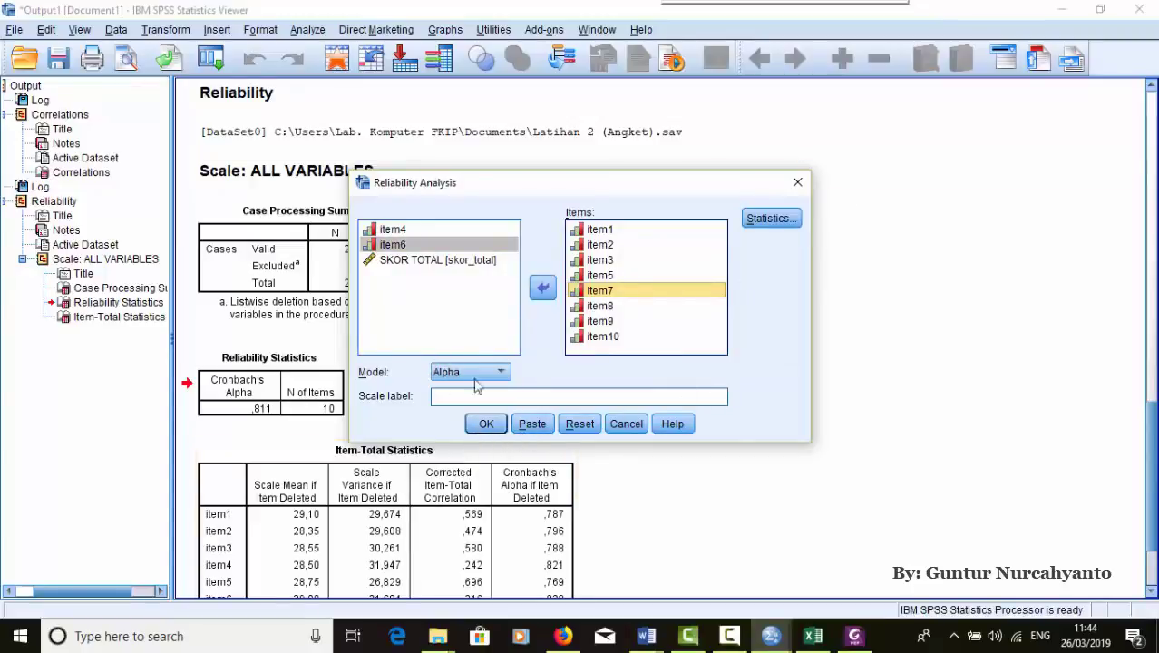
click(487, 424)
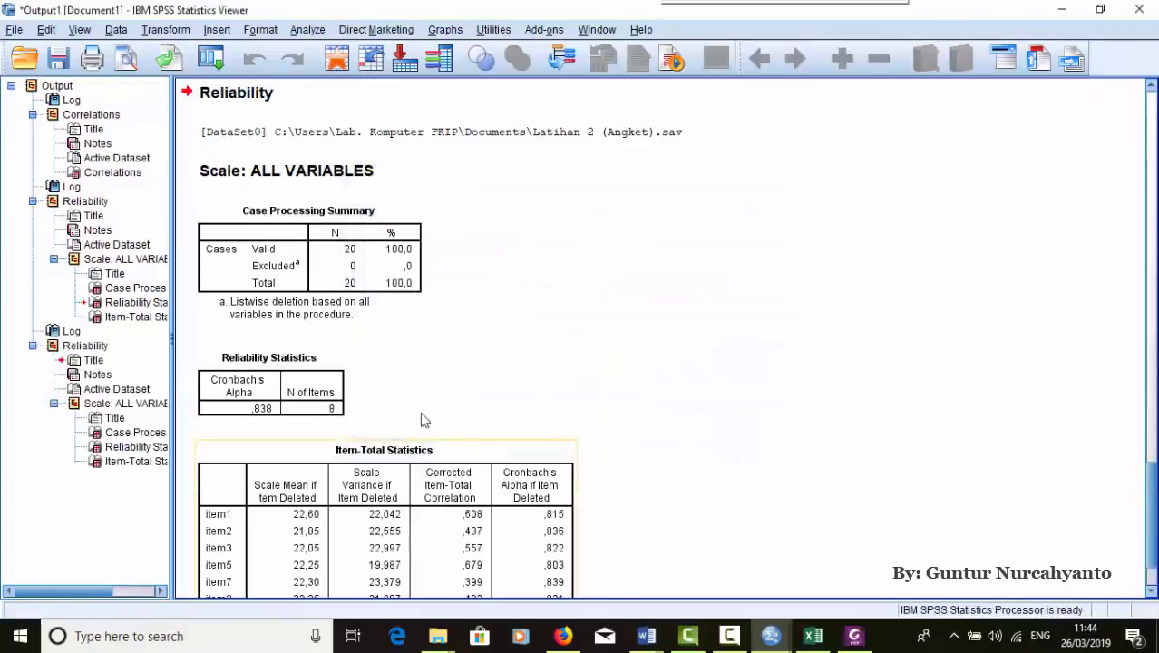
- Compare the Reliability Statistics table of the run without item4 and item6 with that of the ten-item run
click(300, 410)
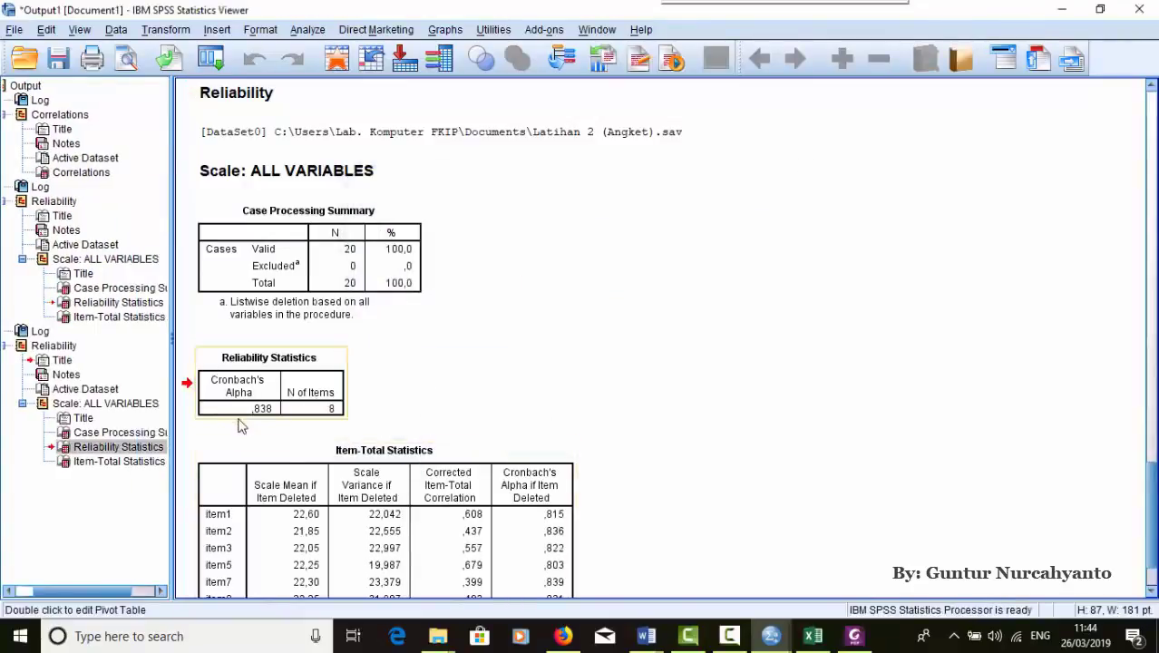
scroll(256, 275, up, 3)
scroll(257, 281, up, 10)
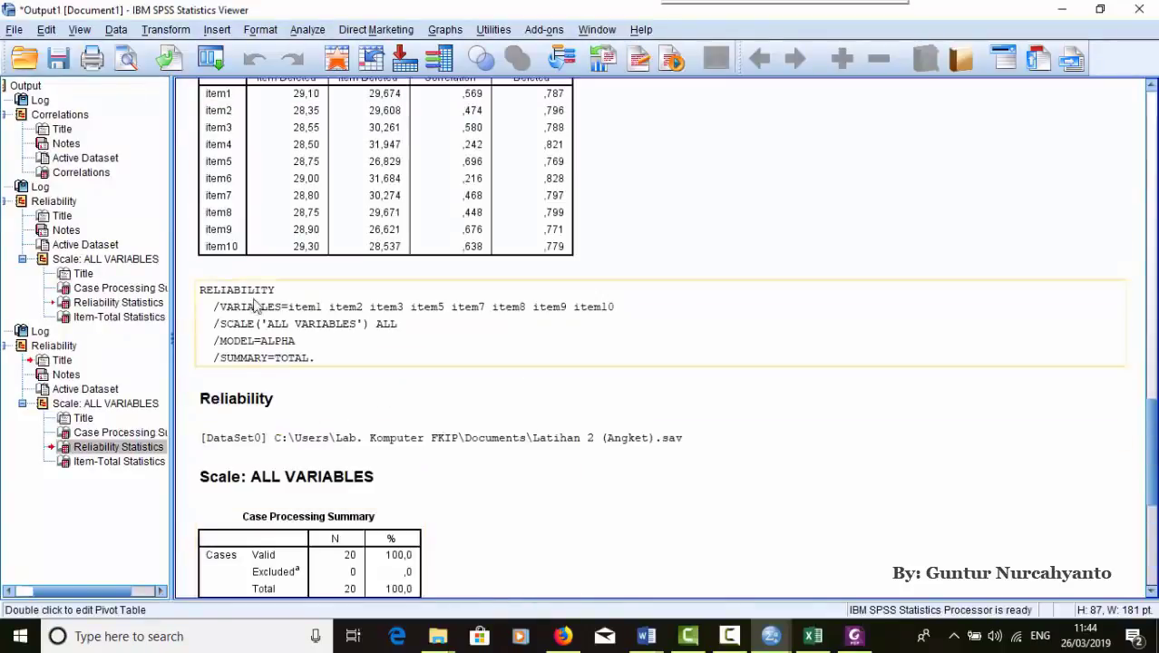
click(291, 372)
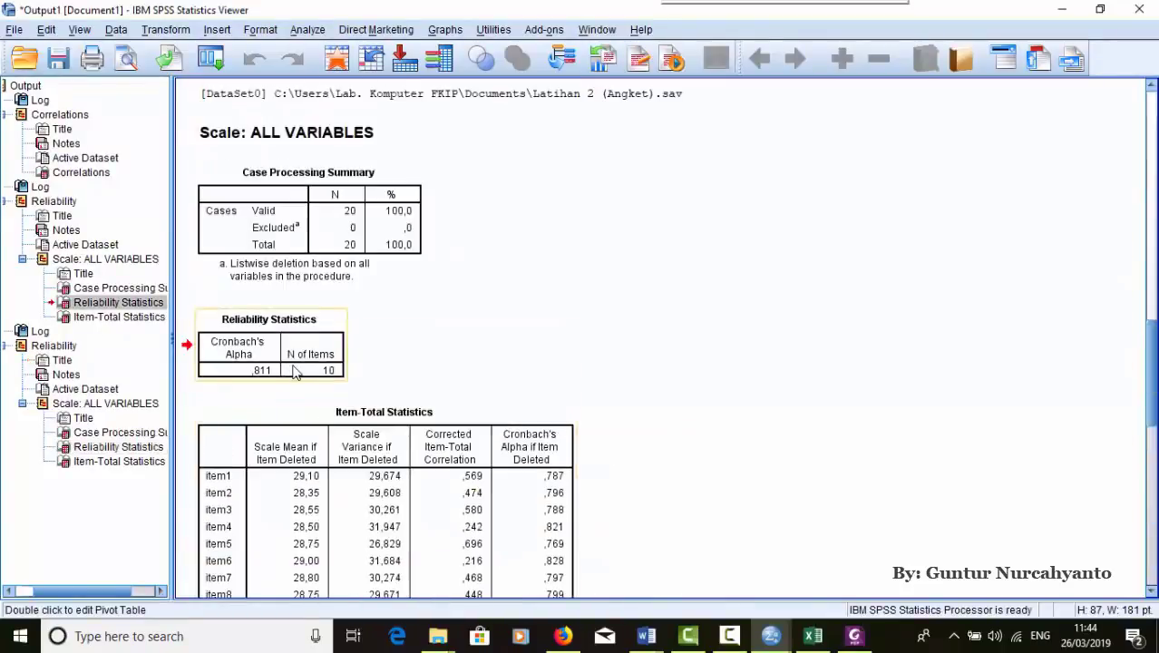
scroll(293, 373, down, 9)
scroll(293, 374, down, 3)
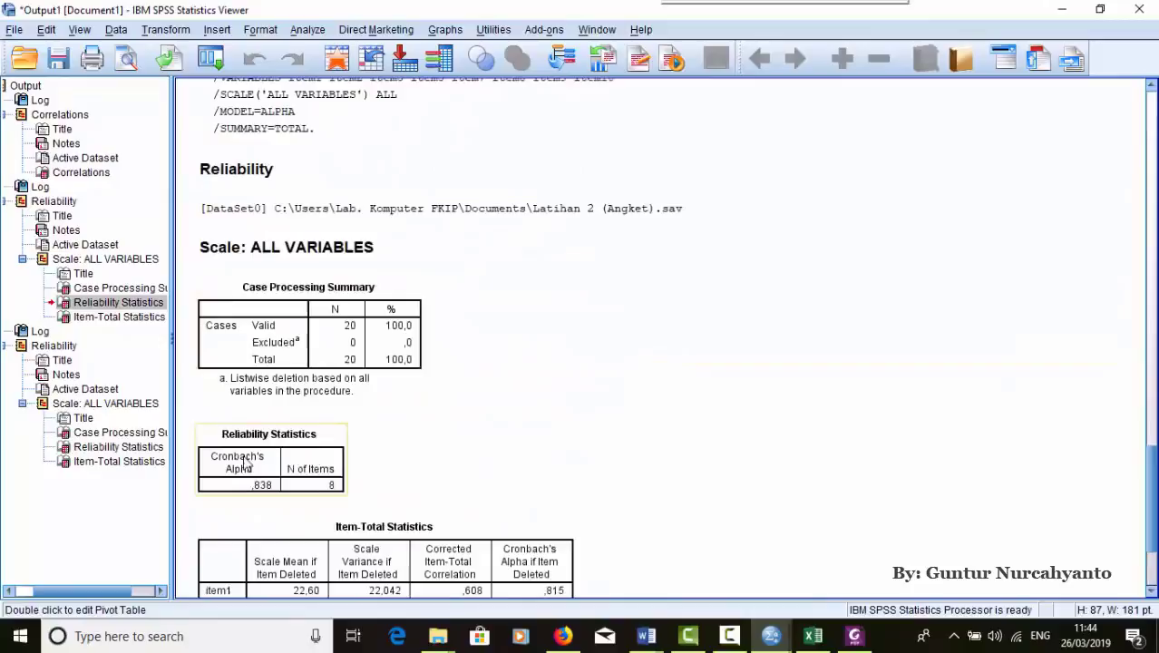
click(329, 493)
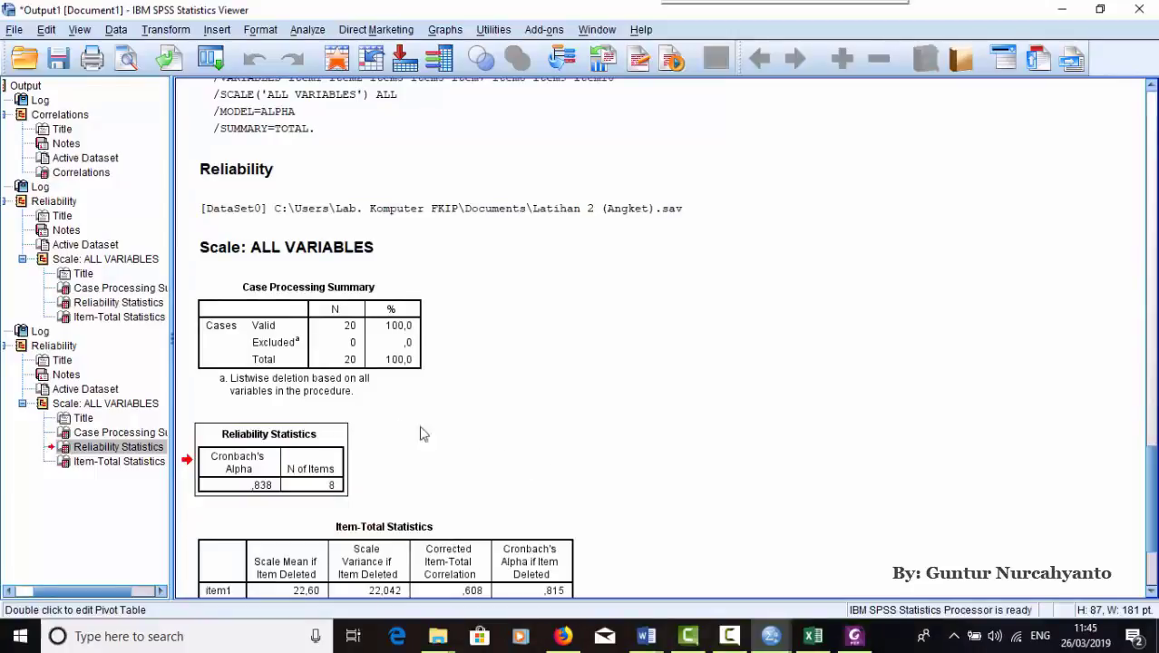
scroll(468, 497, up, 12)
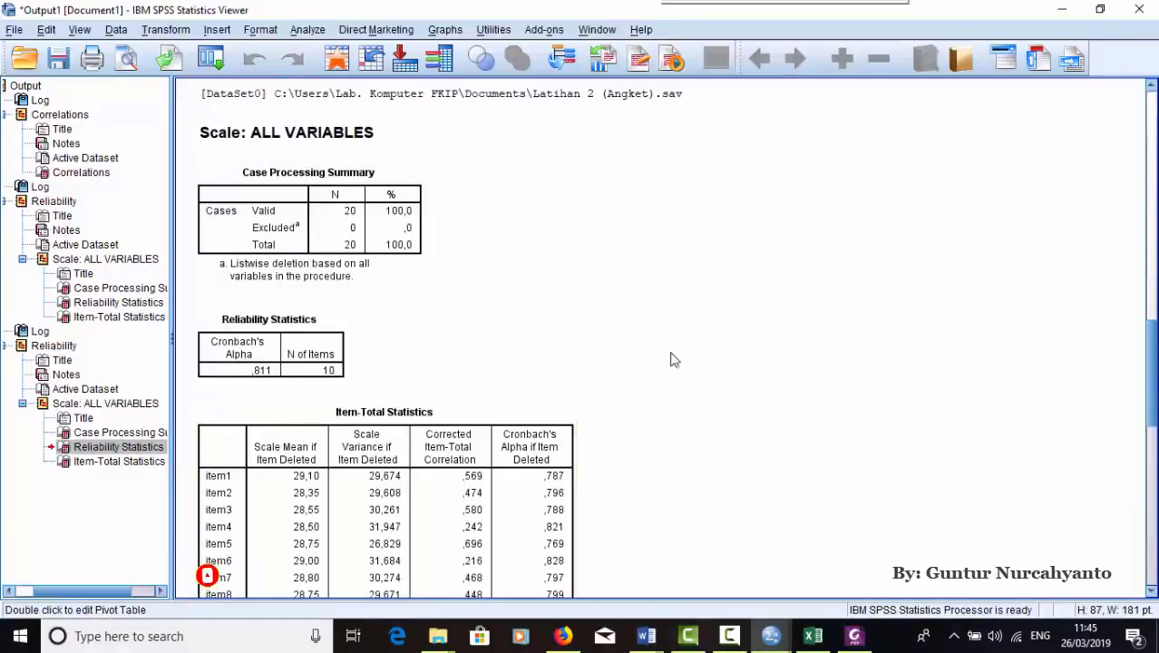
- Switch to Document1 in Word and add the numbered heading "2. Uji Relibilitas" below the Soal 10 conclusion, followed by an unnumbered line
click(658, 635)
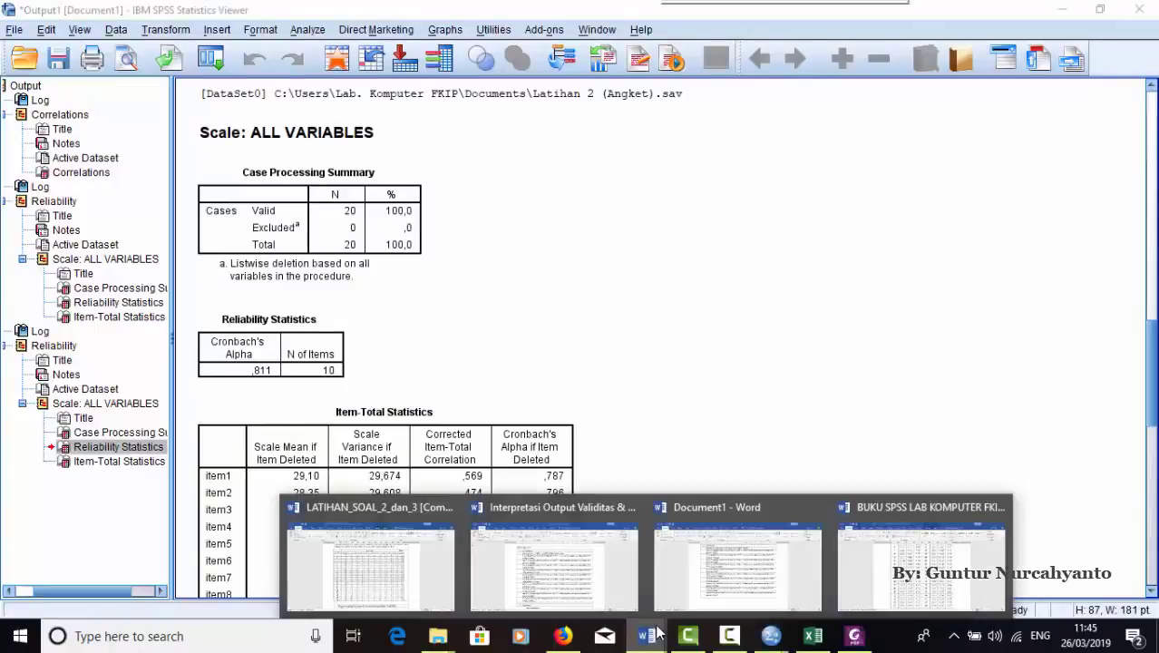
click(716, 561)
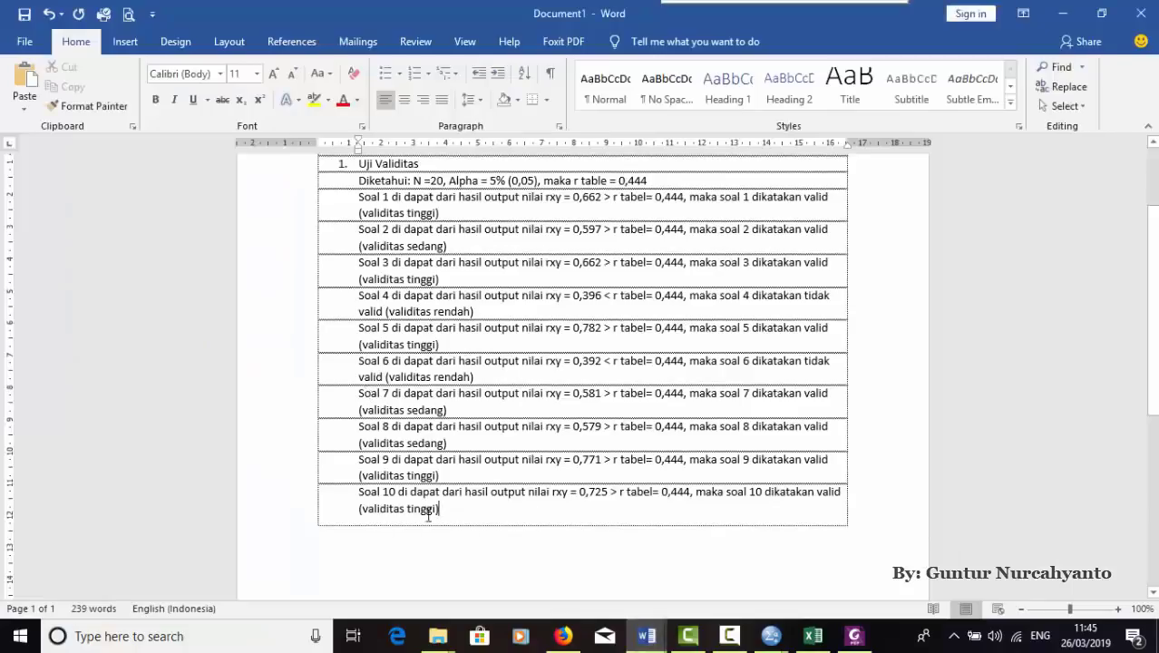
key(Tab)
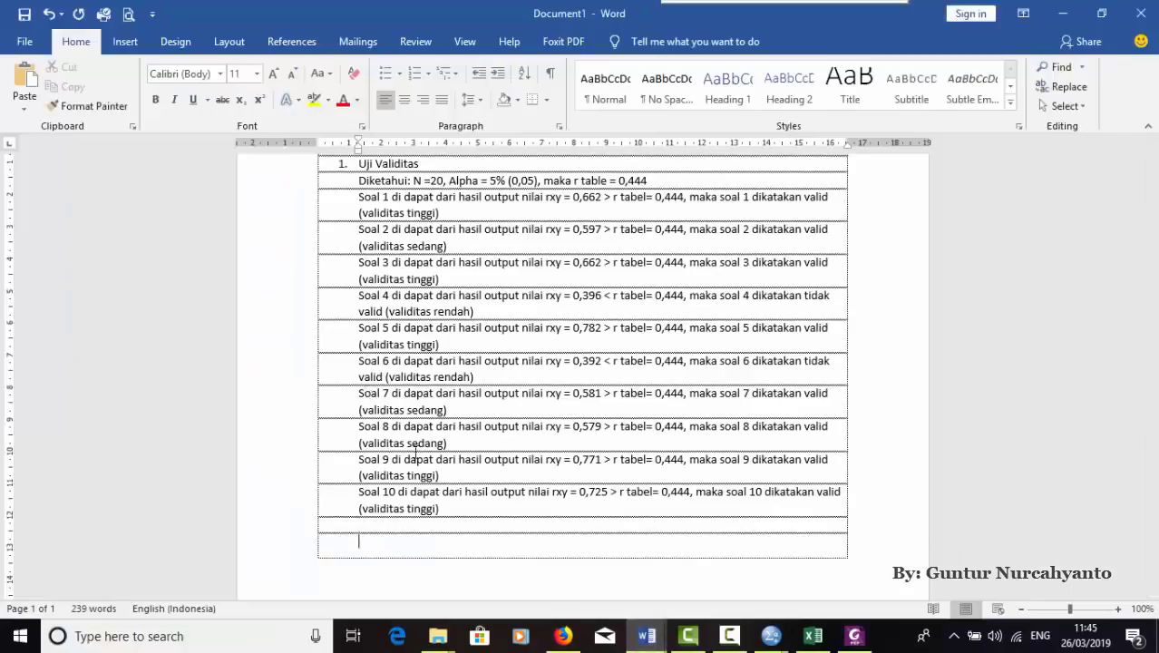
scroll(453, 445, down, 2)
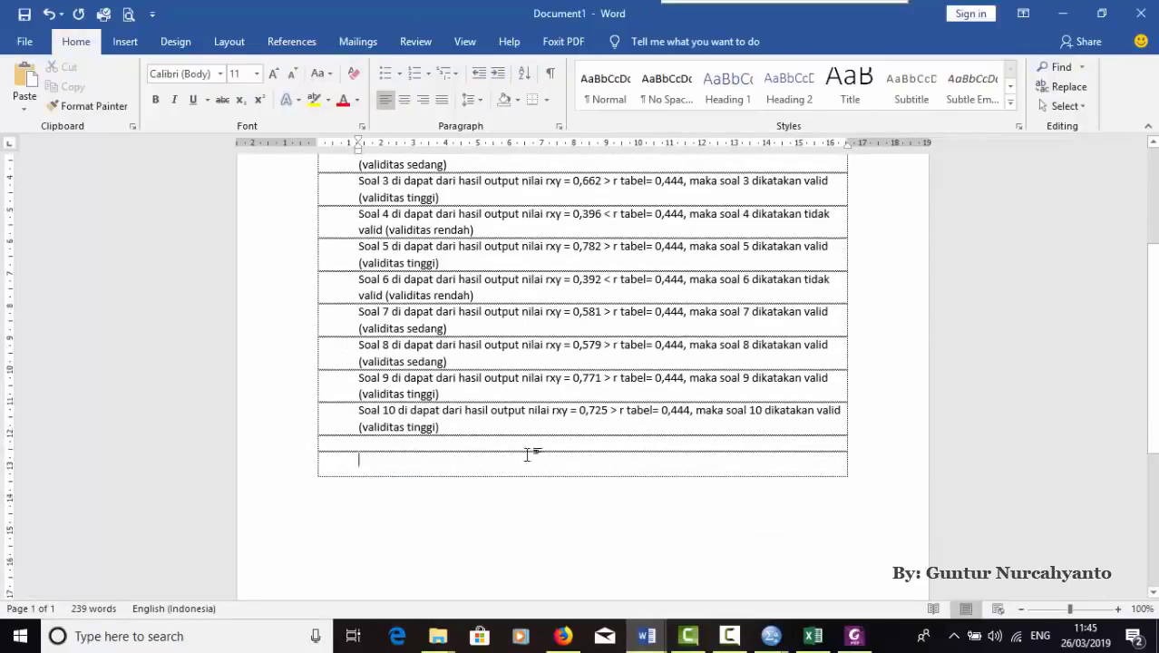
scroll(527, 454, up, 4)
scroll(590, 508, down, 3)
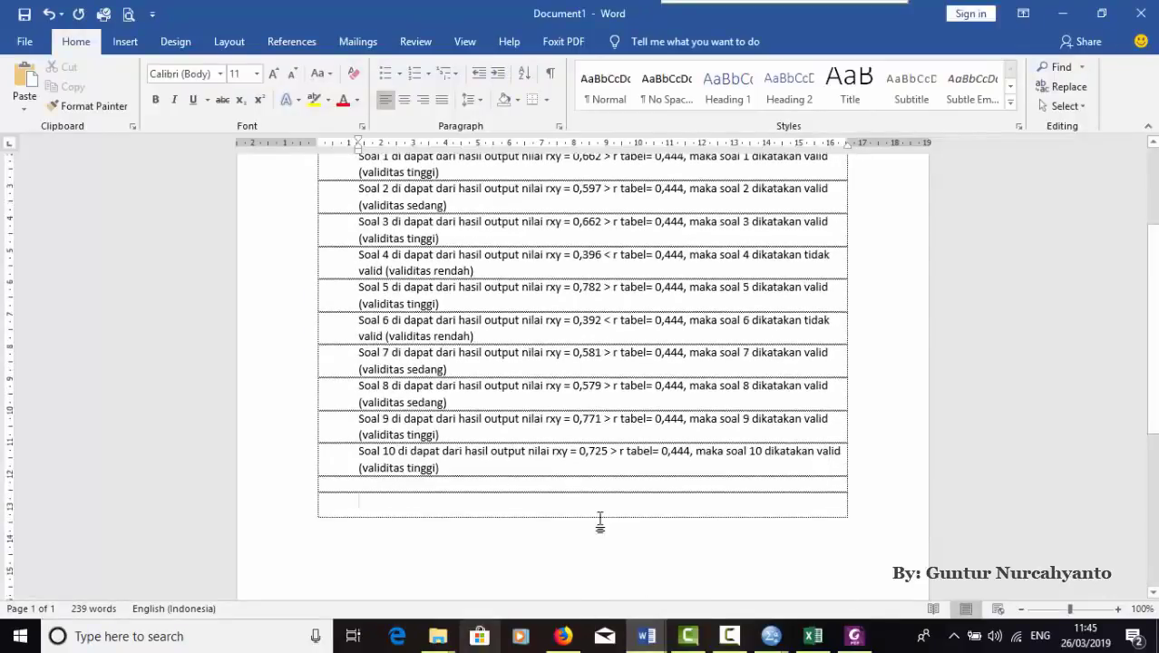
text(2. Uji)
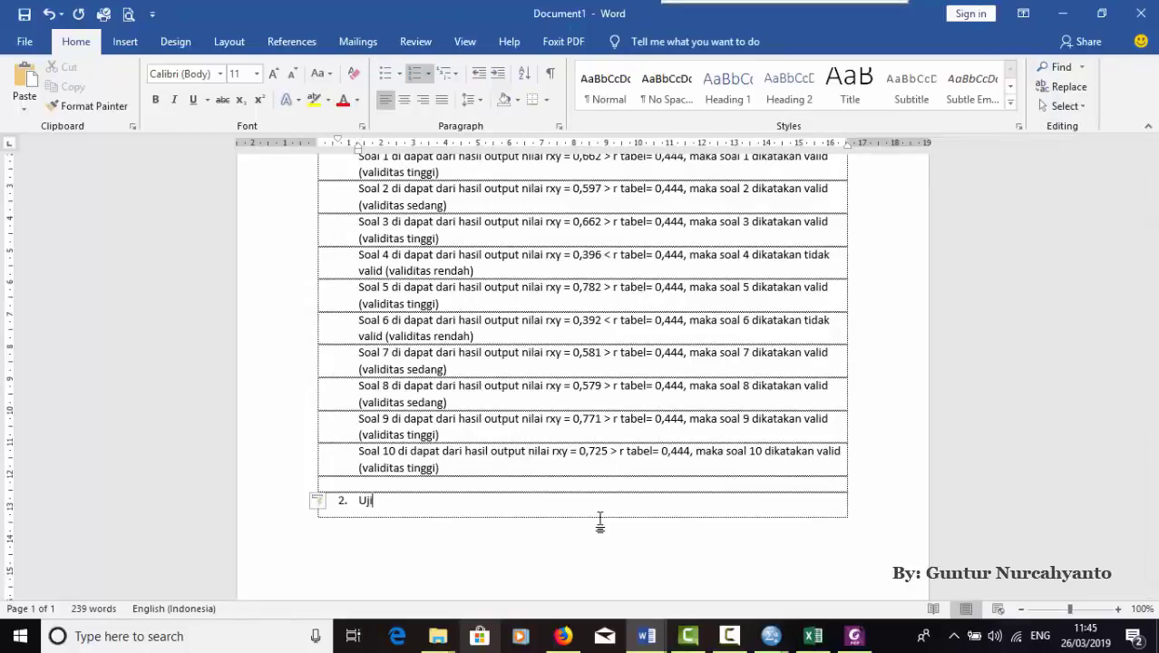
text( Relibilitas)
key(Return)
key(BackSpace)
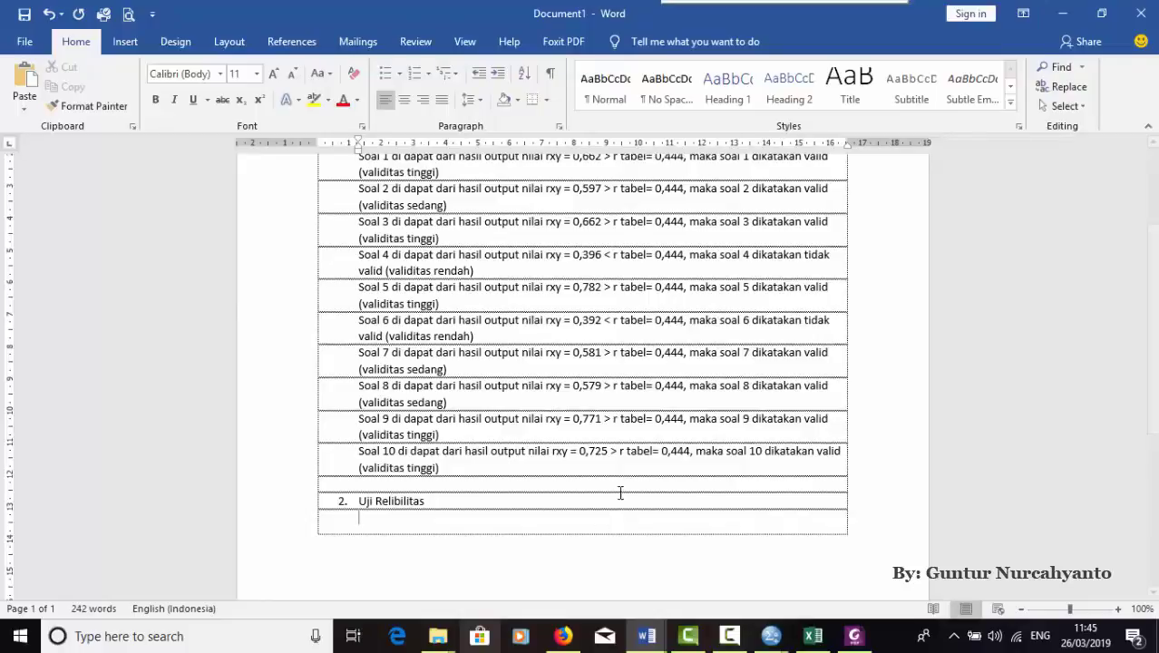
- Insert the 10-item and 8-item Reliability Statistics tables under Uji Relibilitas, each concluding reliabel (Relibilitas Sangat Tinggi): r11 = 0,811 and 0,838 > r tabel = 0,444
text(Reliability Statistics Cronbach's Alpha	N of Items .811	10 Diketahui N=20; α=5%=0,05; N pada Item= 10, maka di dapat r tabel=0,444 (lihat tabel hal 129) Dari hasil output di dapat nilai r11 = 0,811 > r tabel = 0,444, maka dapat disimpulkan soal-soal tersebut adalah reliabel (Relibilitas Sangat Tinggi).  Reliability Statistics Cronbach's Alpha	N of Items .838	8 Diketahui N=20; α=5%=0,05; N pada Item= 8, maka di dapat r tabel=0,444 (lihat tabel hal 129) Dari hasil output di dapat nilai r11 = 0,838 > r tabel = 0,444, maka dapat disimpulkan soal-soal tersebut adalah reliabel (Relibilitas Sangat Tinggi).)
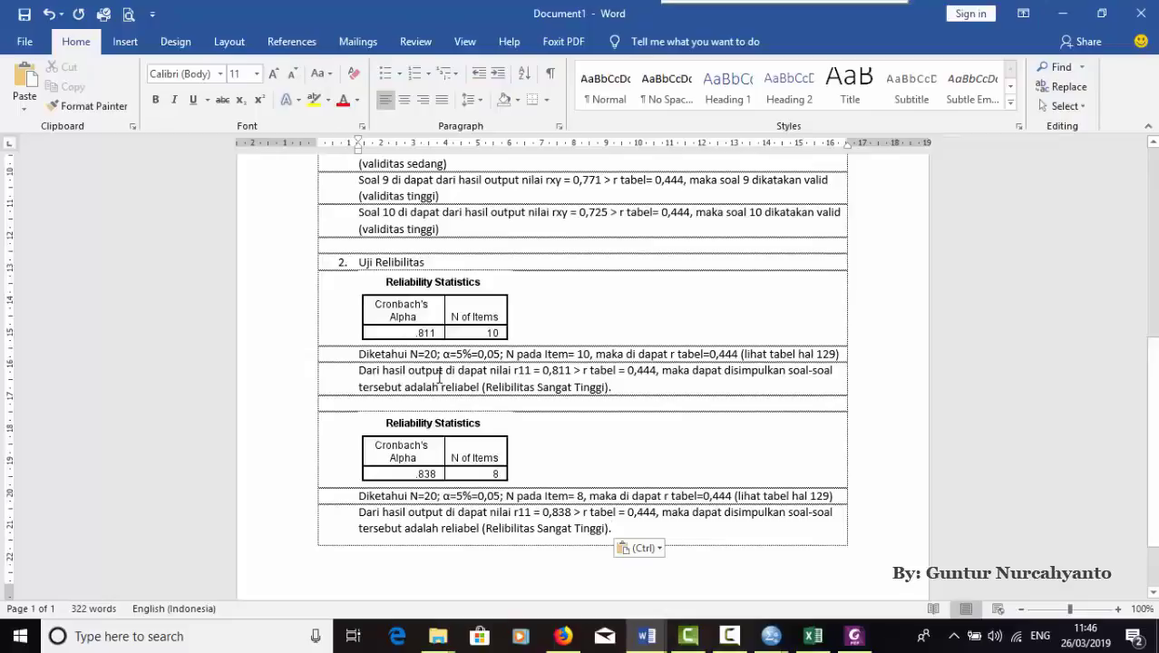
click(471, 314)
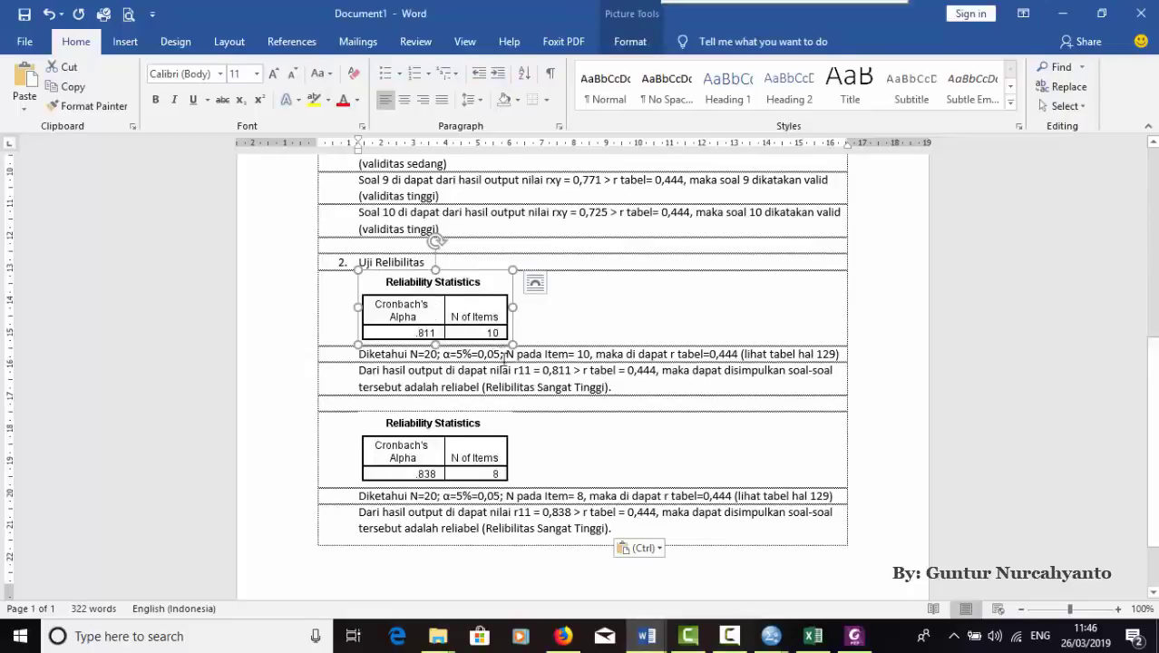
mouse_move(773, 637)
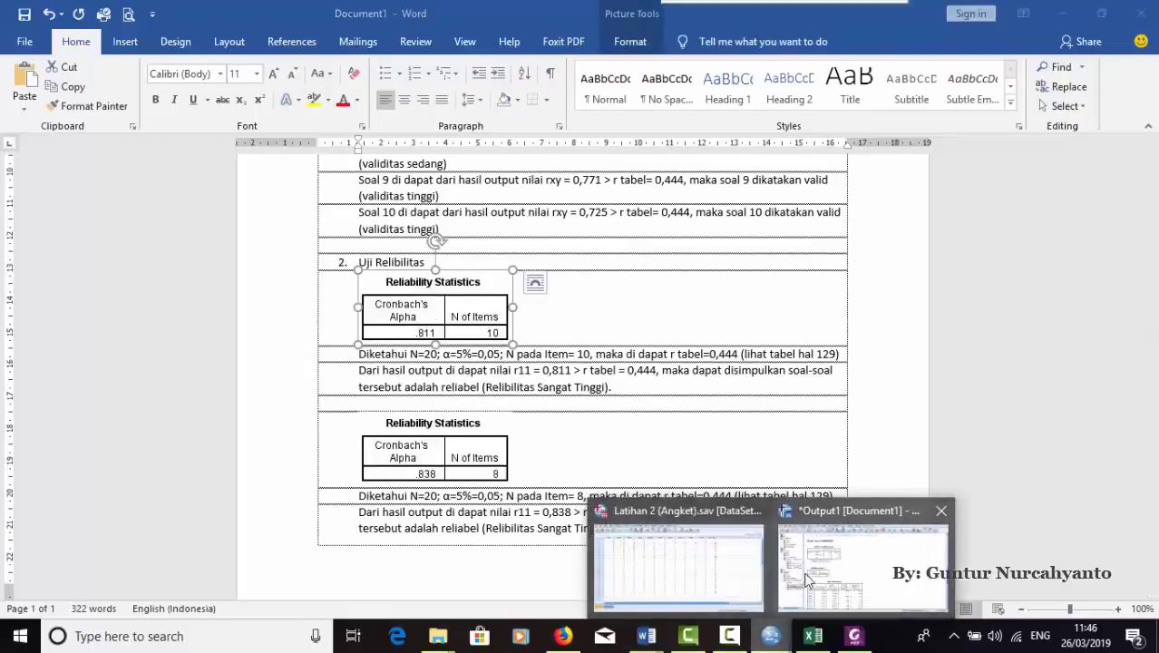
- Switch to the SPSS output viewer and copy the ten-item Reliability Statistics table using Copy Special with the image format included
click(814, 573)
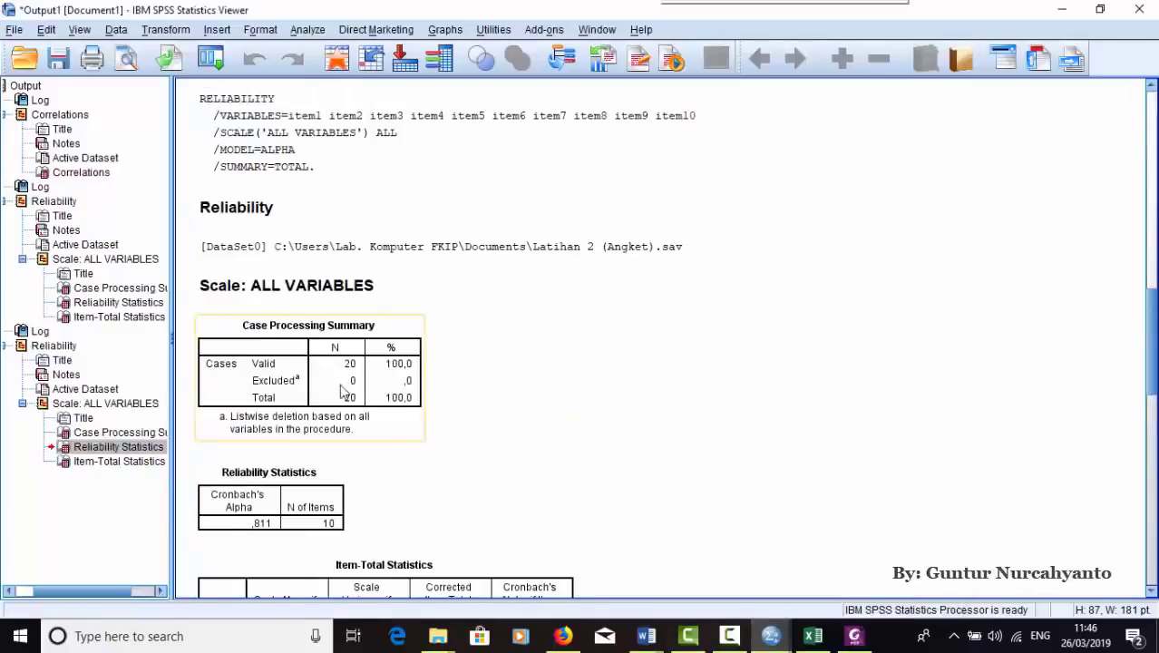
click(272, 370)
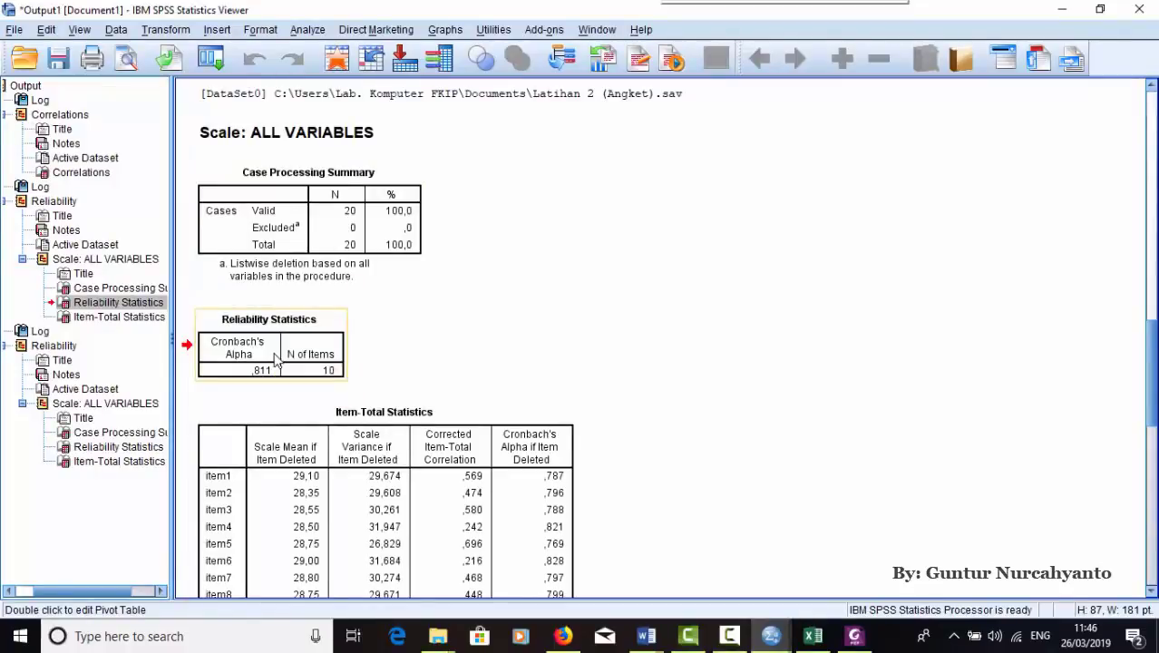
right_click(277, 361)
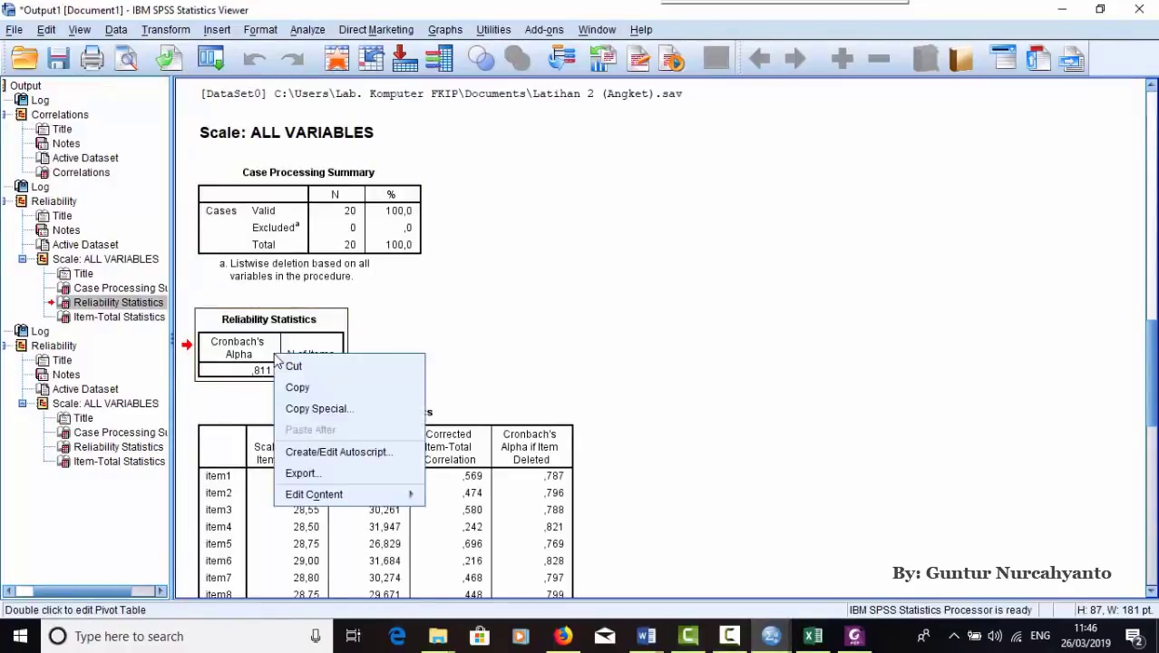
click(306, 407)
click(488, 290)
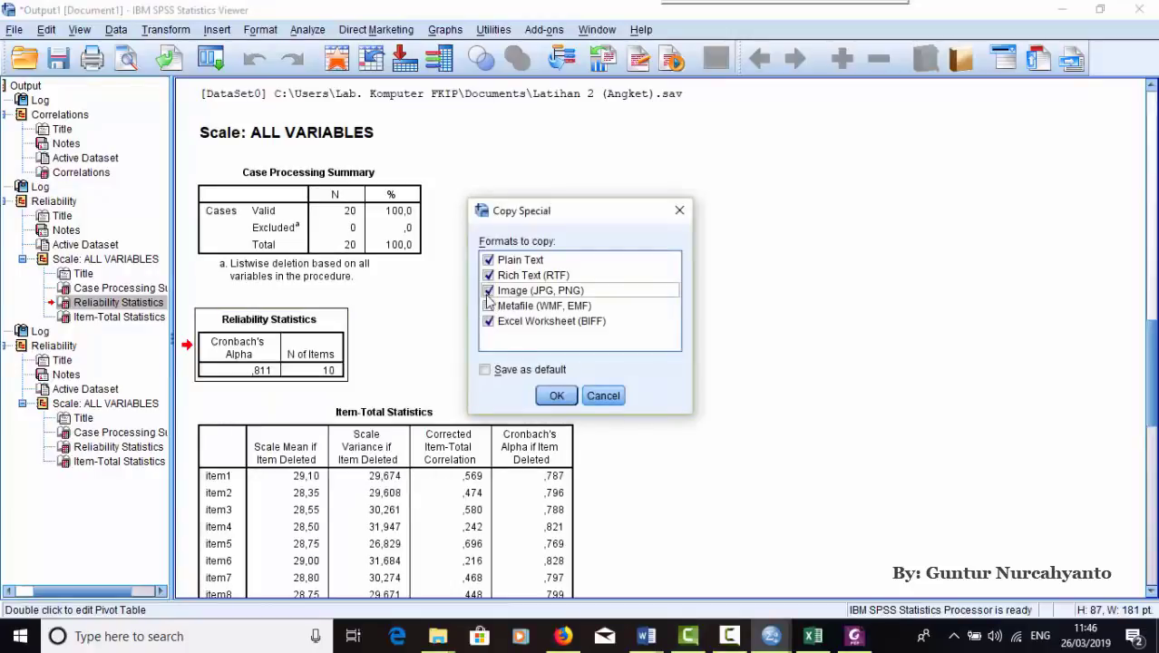
click(486, 369)
click(557, 397)
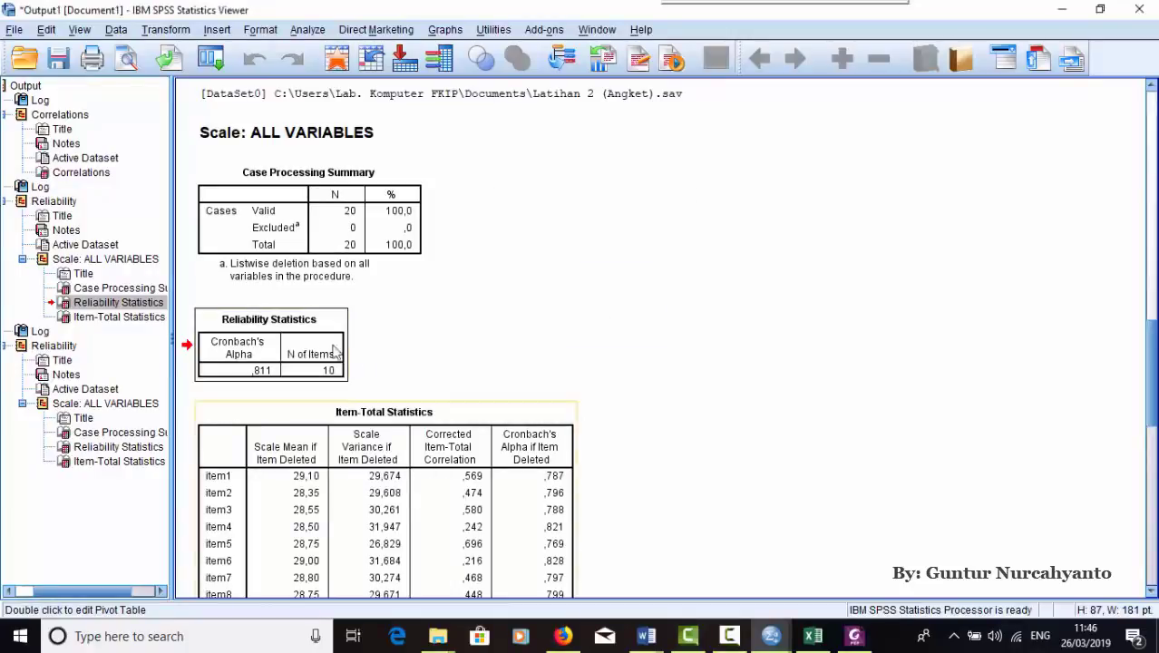
right_click(303, 365)
click(344, 419)
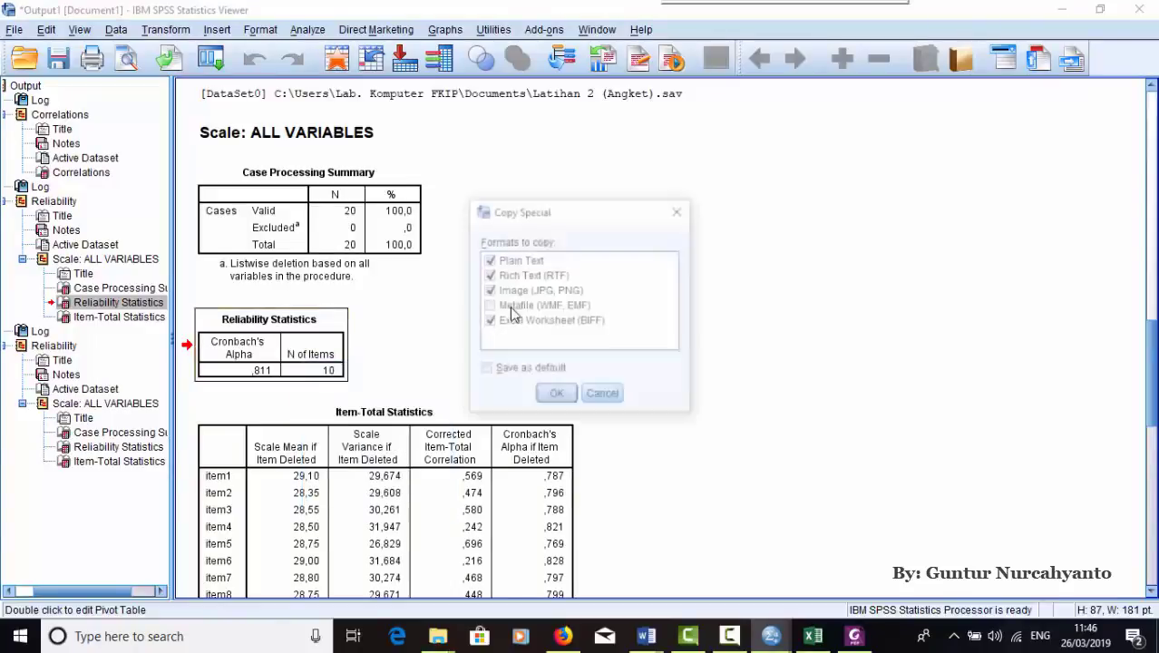
click(486, 370)
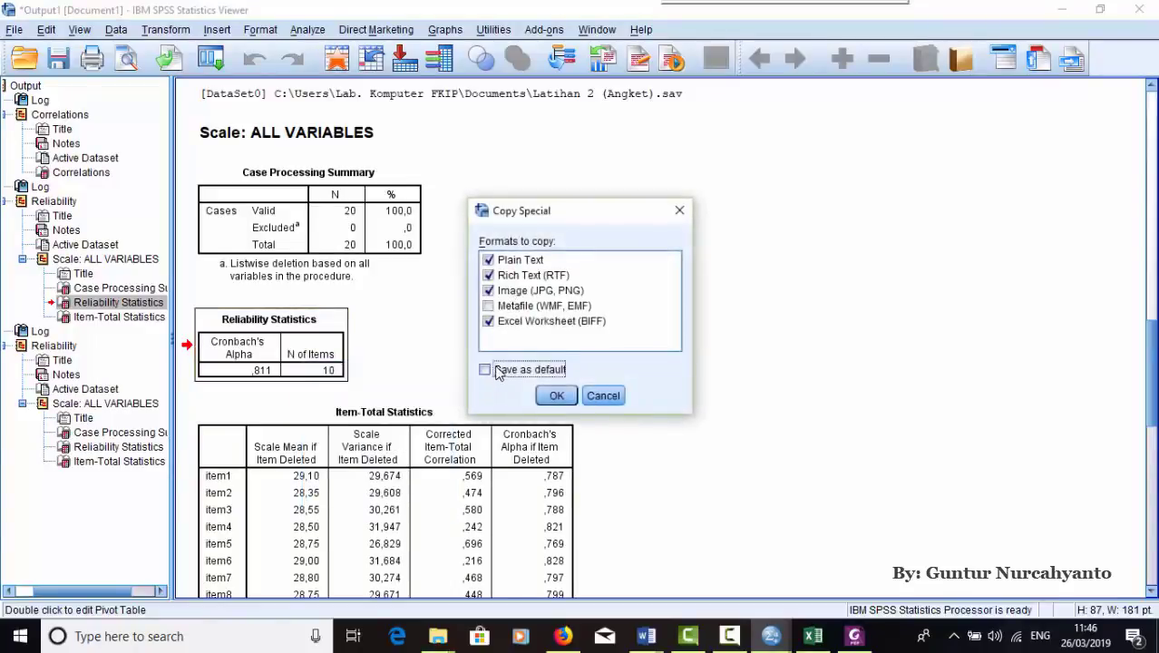
click(556, 398)
- Copy the ten-item Reliability Statistics table with the regular Copy command and return to Document1 in Word
right_click(279, 373)
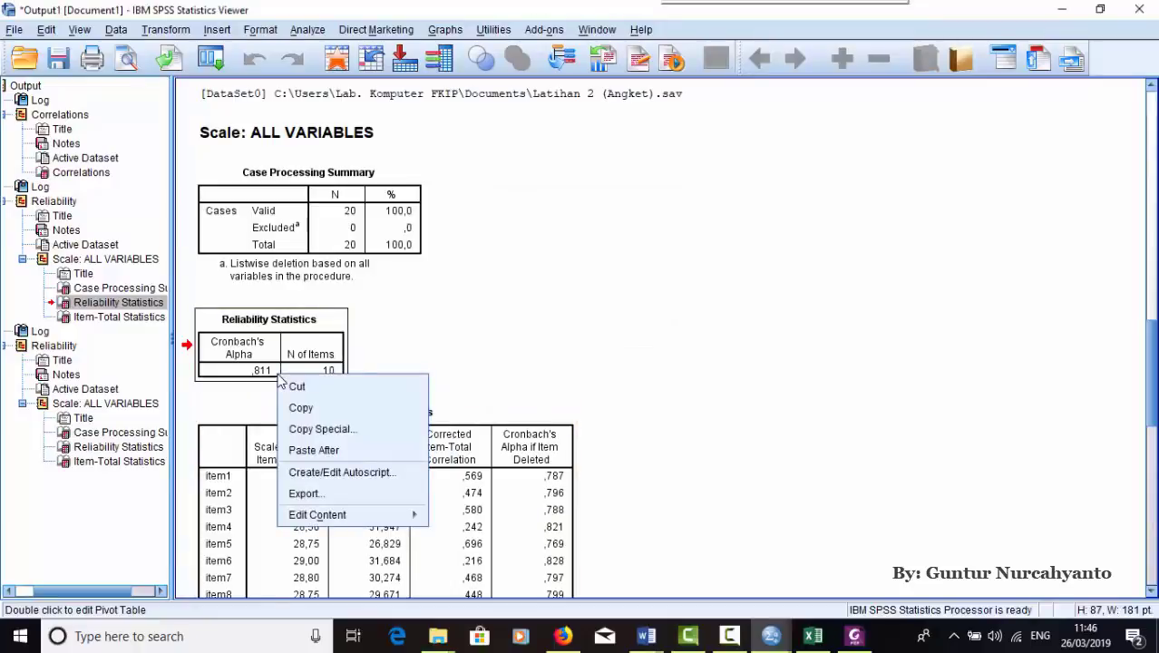
click(302, 409)
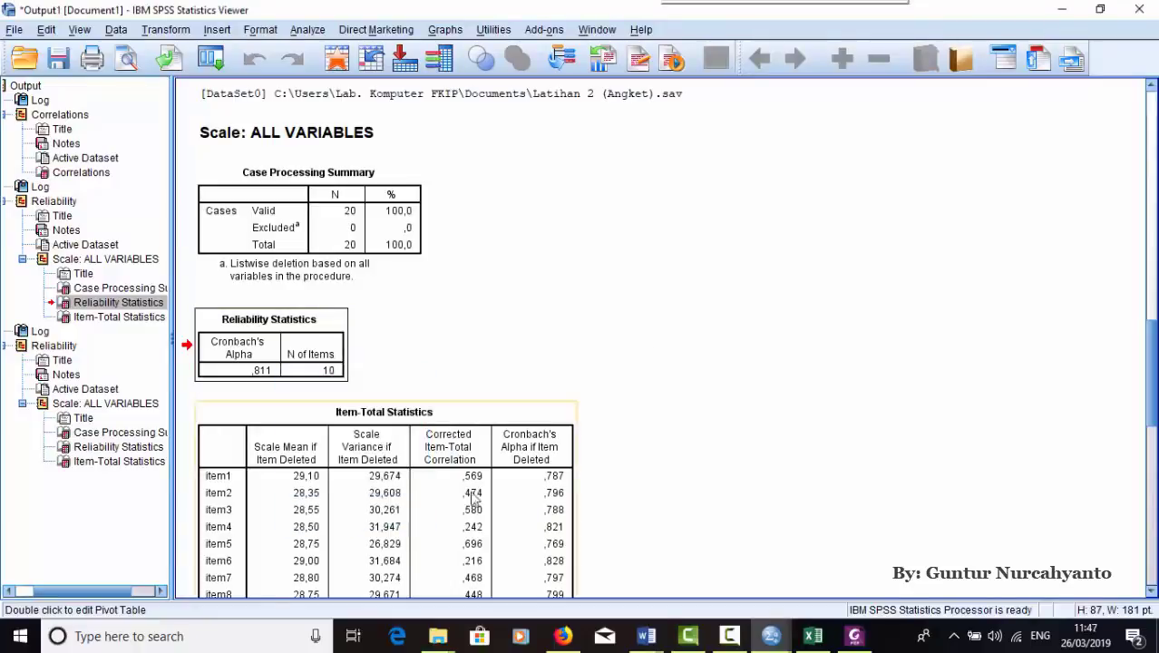
click(646, 636)
click(737, 564)
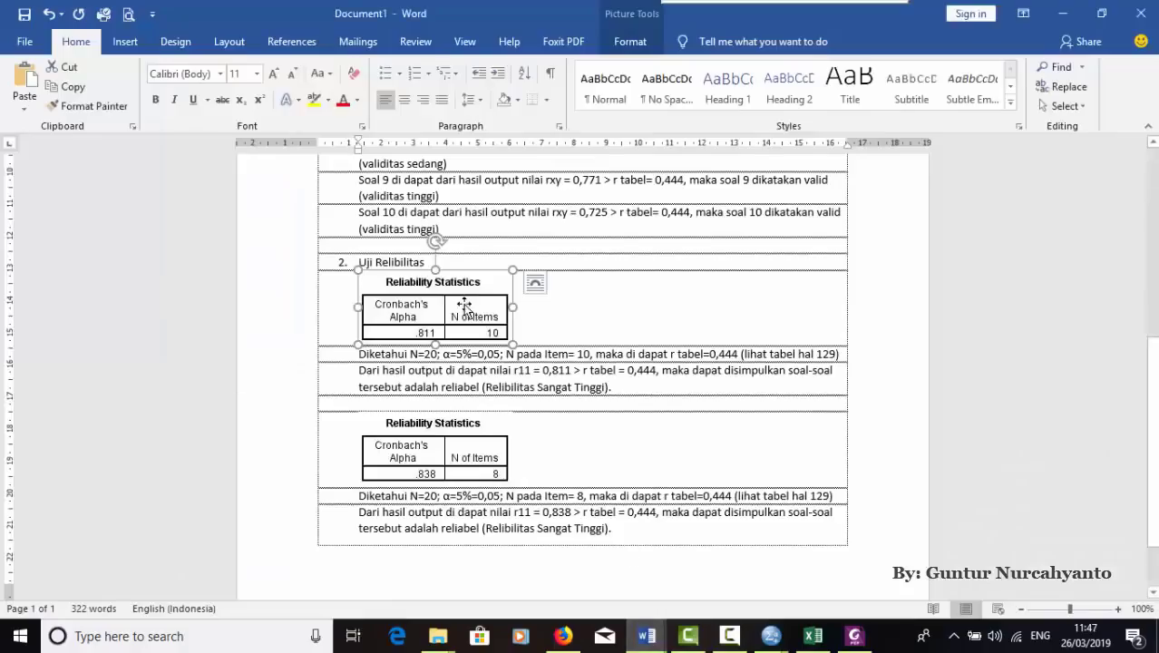
click(370, 370)
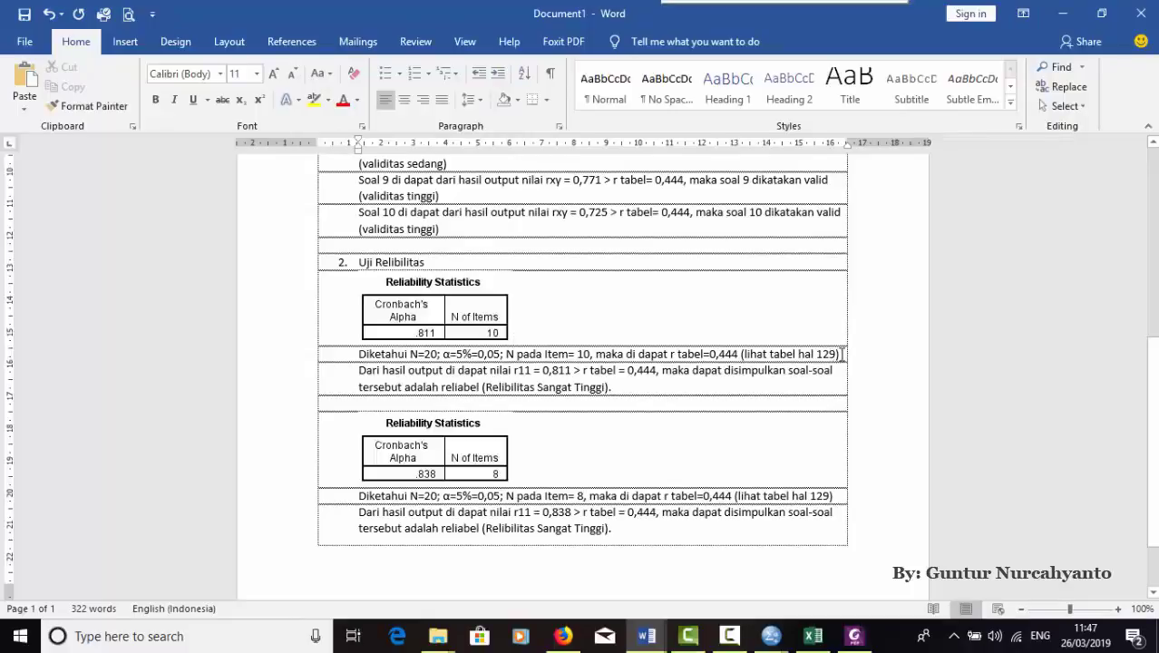
- Change the page reference to "lihat tabel hal 117" in the Diketahui lines below the 10-item and 8-item tables
drag(843, 354, 742, 354)
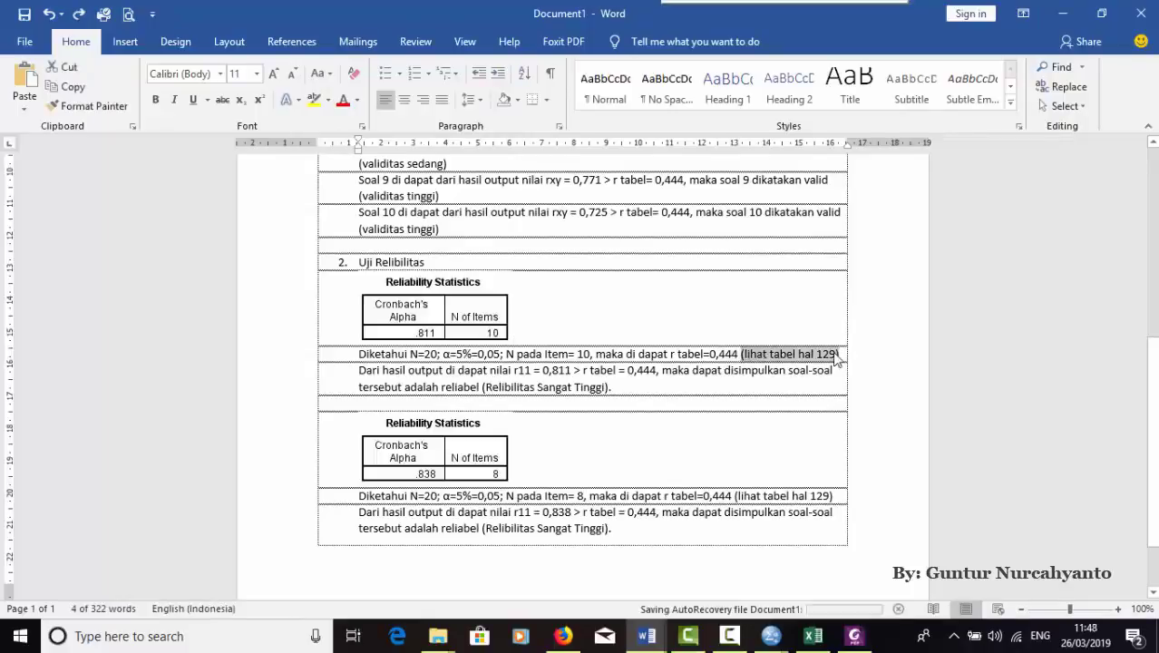
click(837, 359)
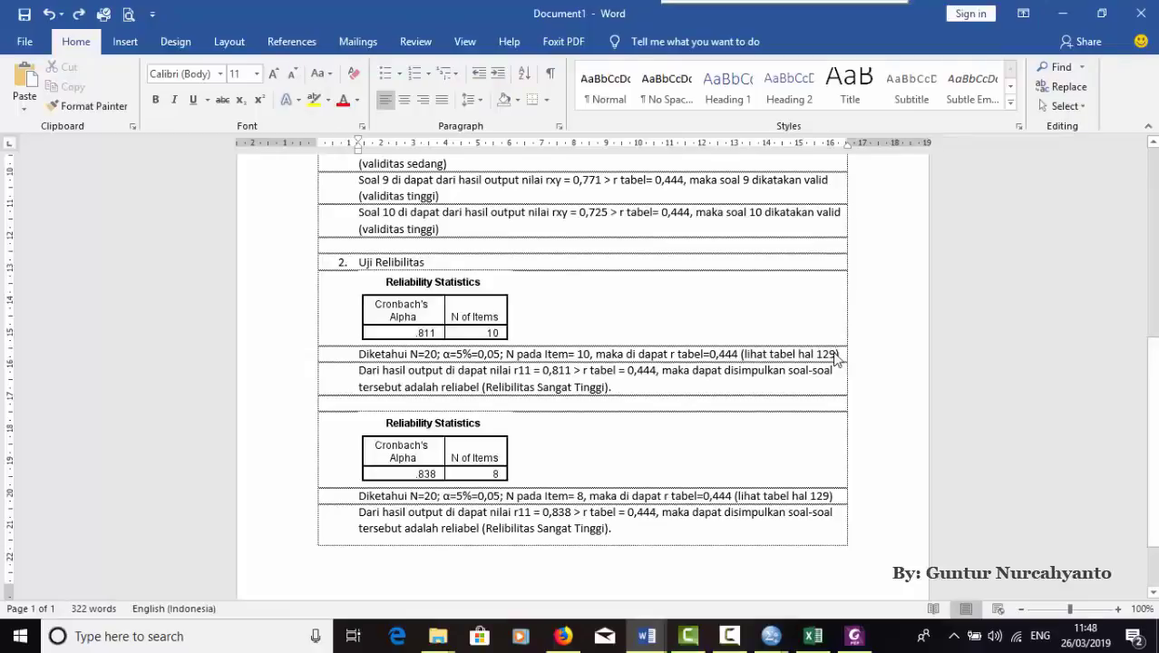
key(BackSpace)
key(BackSpace)
key(BackSpace)
text(1))
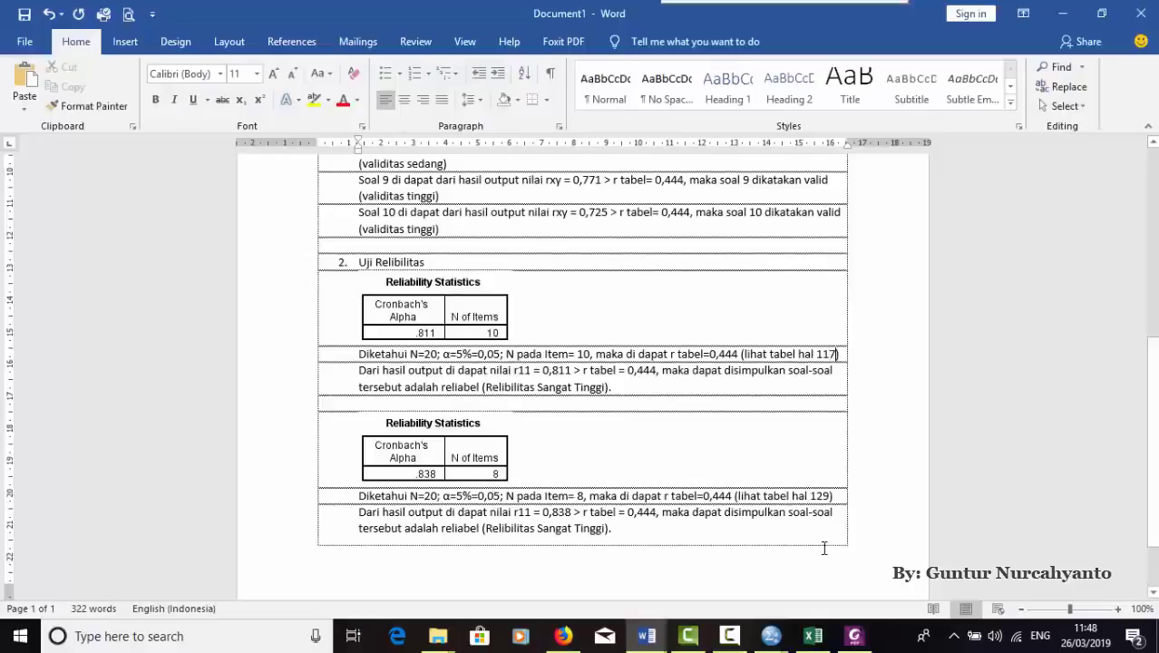
key(BackSpace)
key(BackSpace)
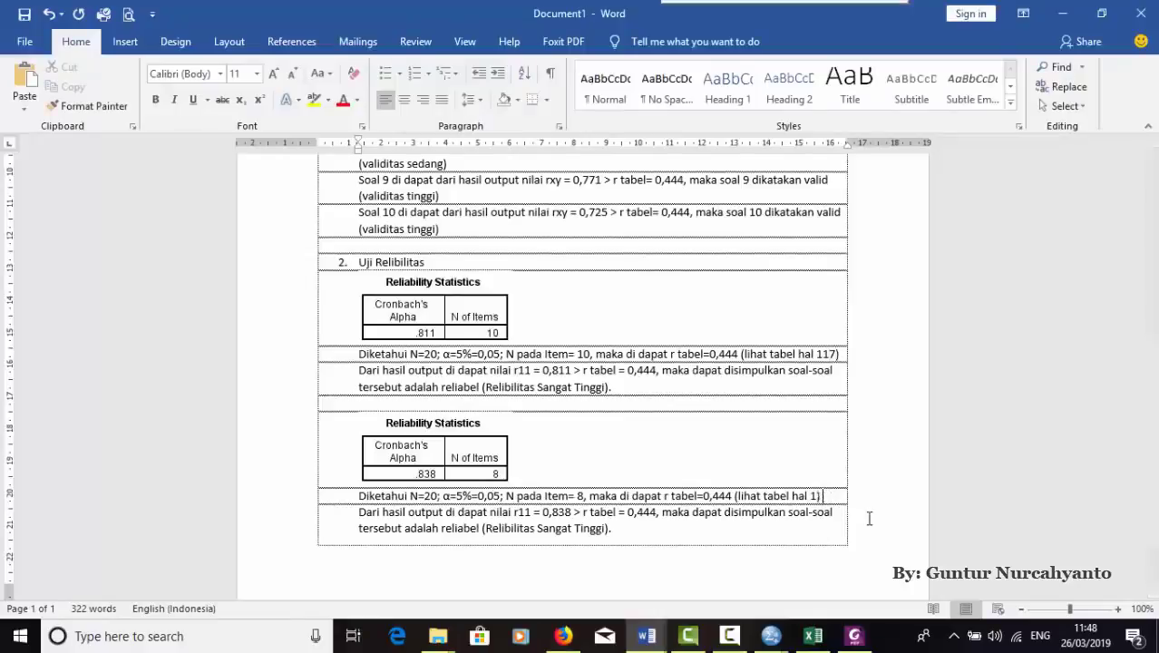
text(17)
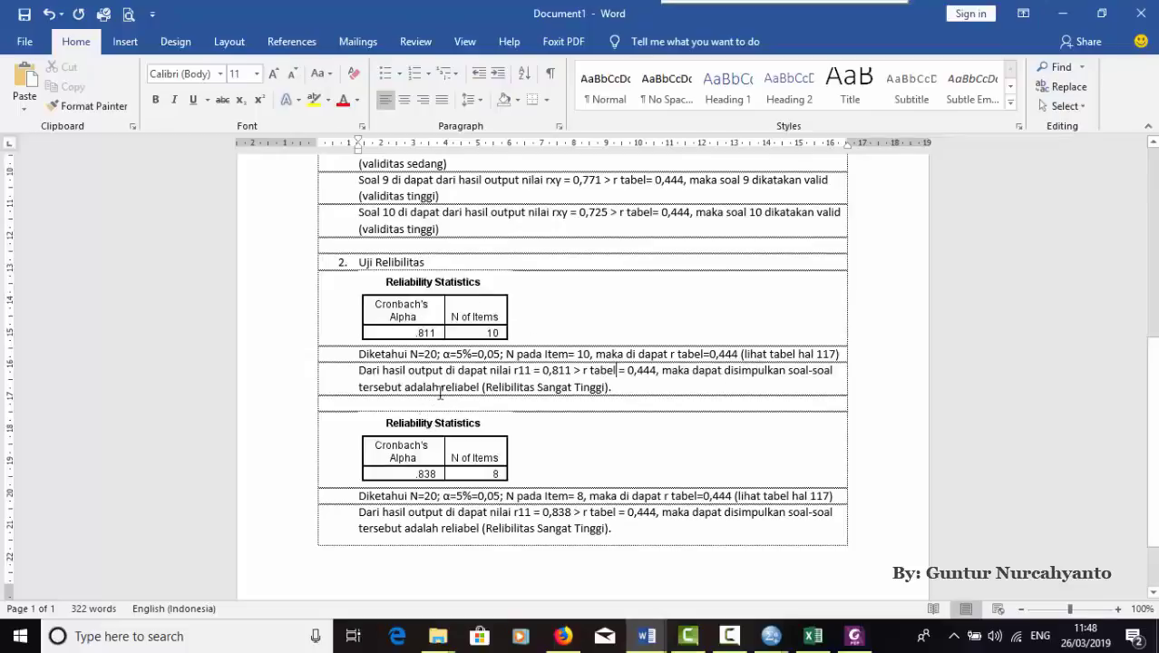
- Check the 10-item reliabel conclusion against Guilford's reliability categories in the Foxit PhantomPDF ebook, marking "reliabilitas sangat tinggi", and return to Document1 in Word
drag(440, 392, 478, 388)
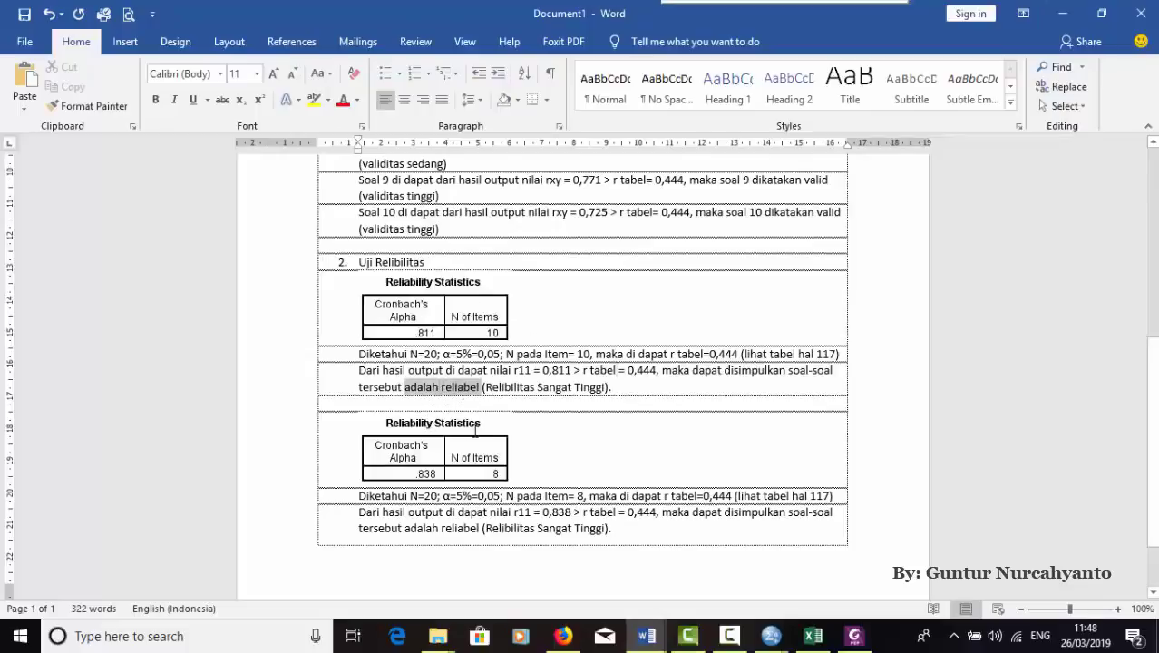
click(518, 395)
click(862, 639)
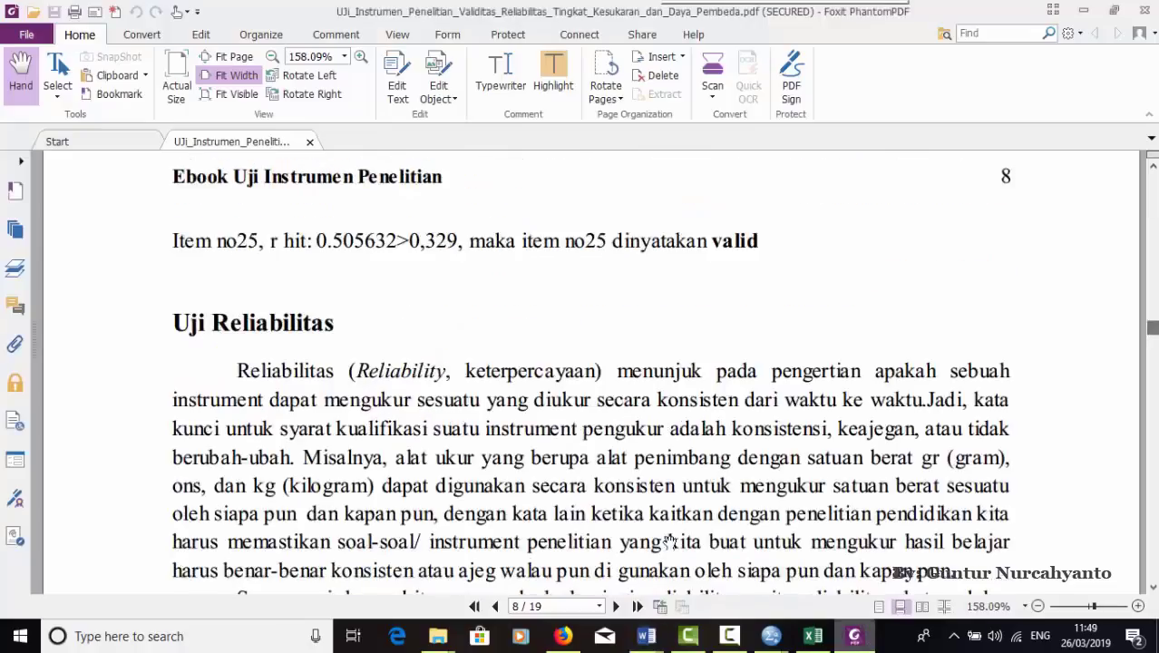
scroll(708, 482, down, 15)
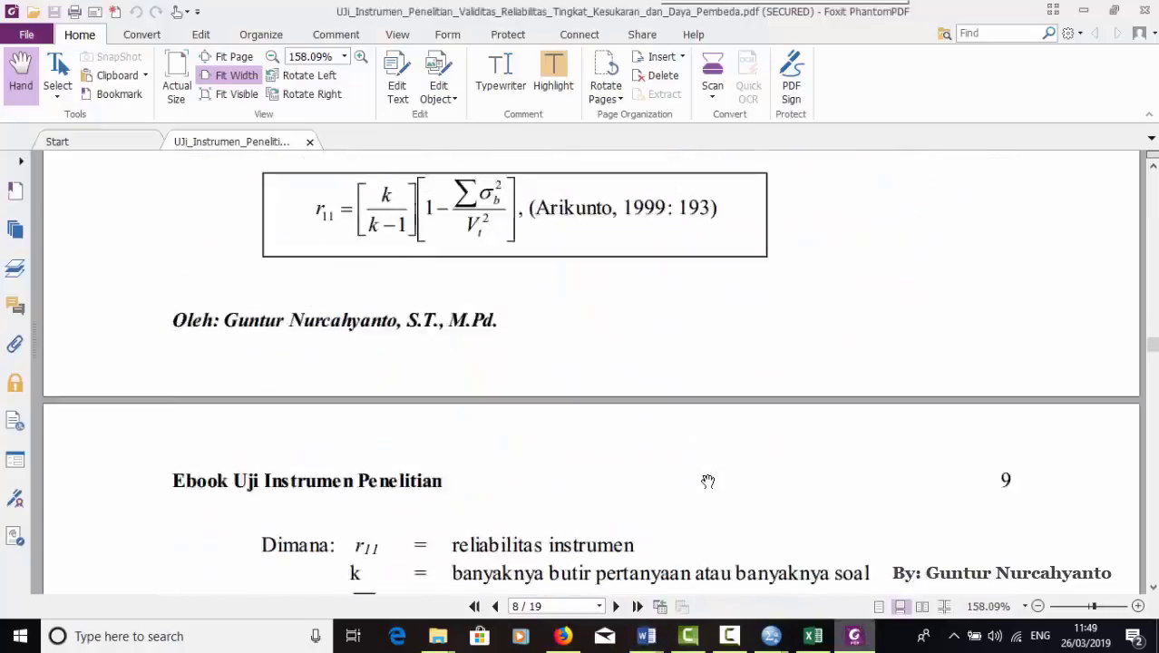
scroll(707, 482, down, 5)
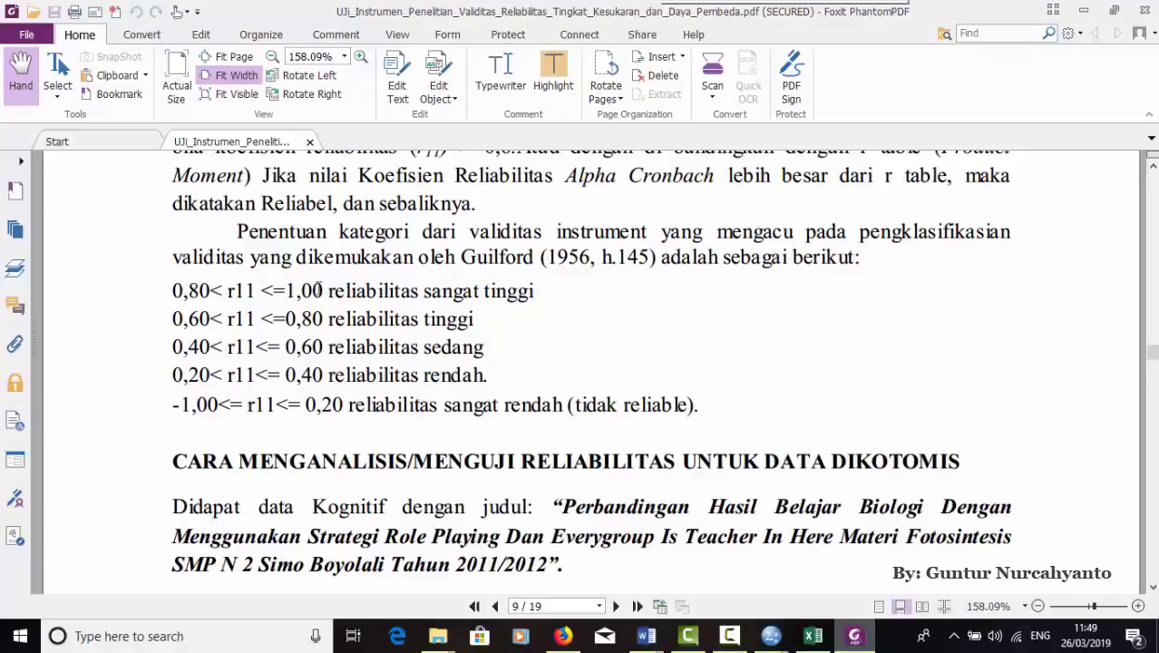
drag(536, 290, 327, 291)
mouse_move(645, 635)
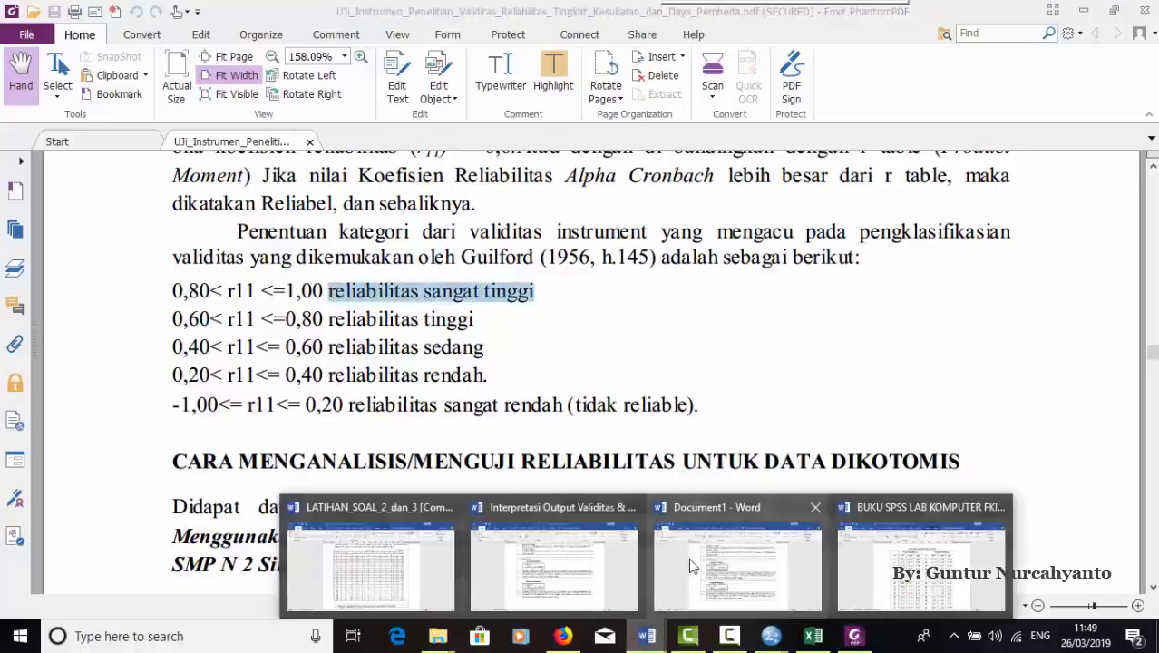
click(693, 566)
click(573, 387)
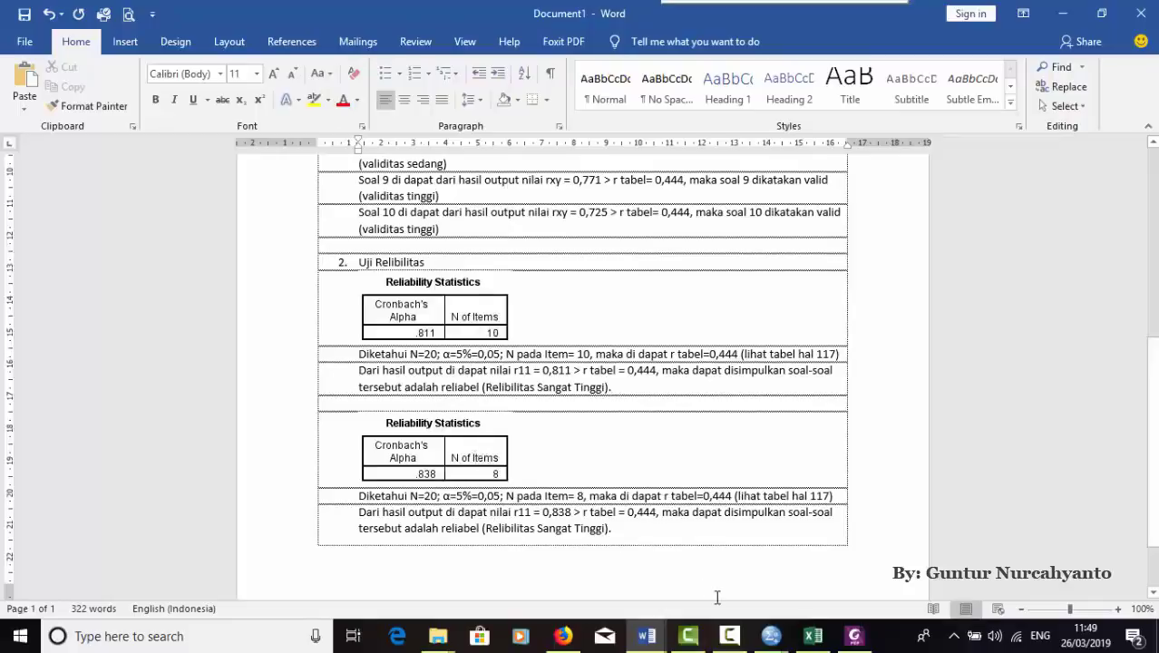
- Switch to the SPSS output to examine the eight-item Reliability Statistics table, and return to its copy in Document1 in Word
click(771, 635)
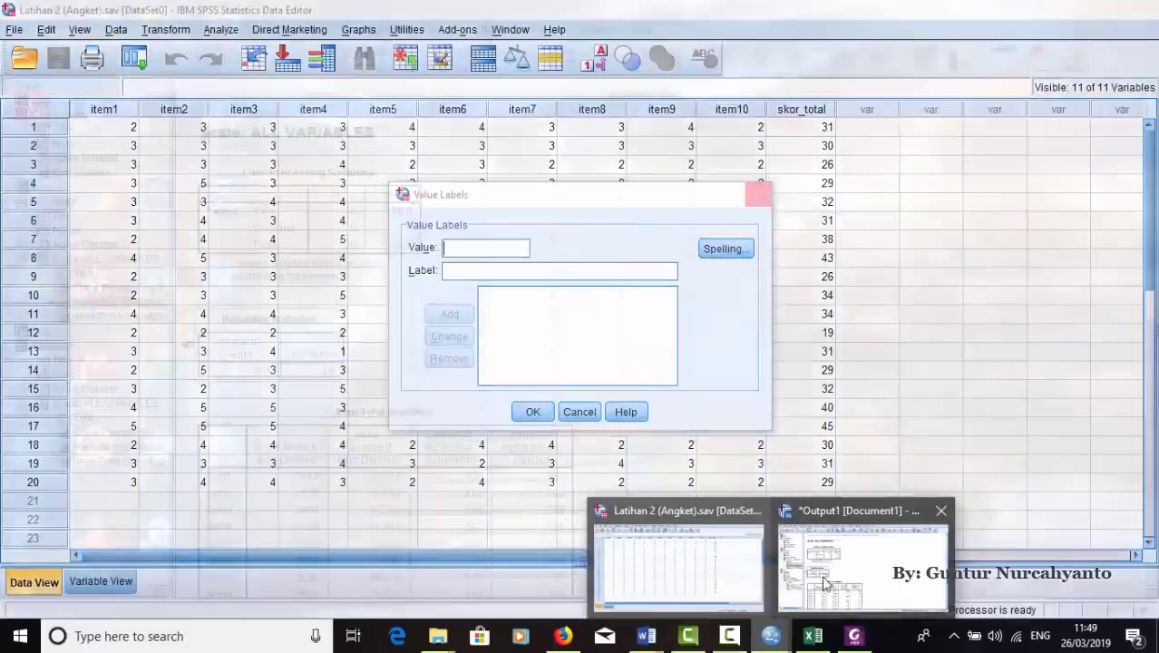
click(862, 563)
scroll(290, 428, down, 3)
scroll(291, 428, down, 5)
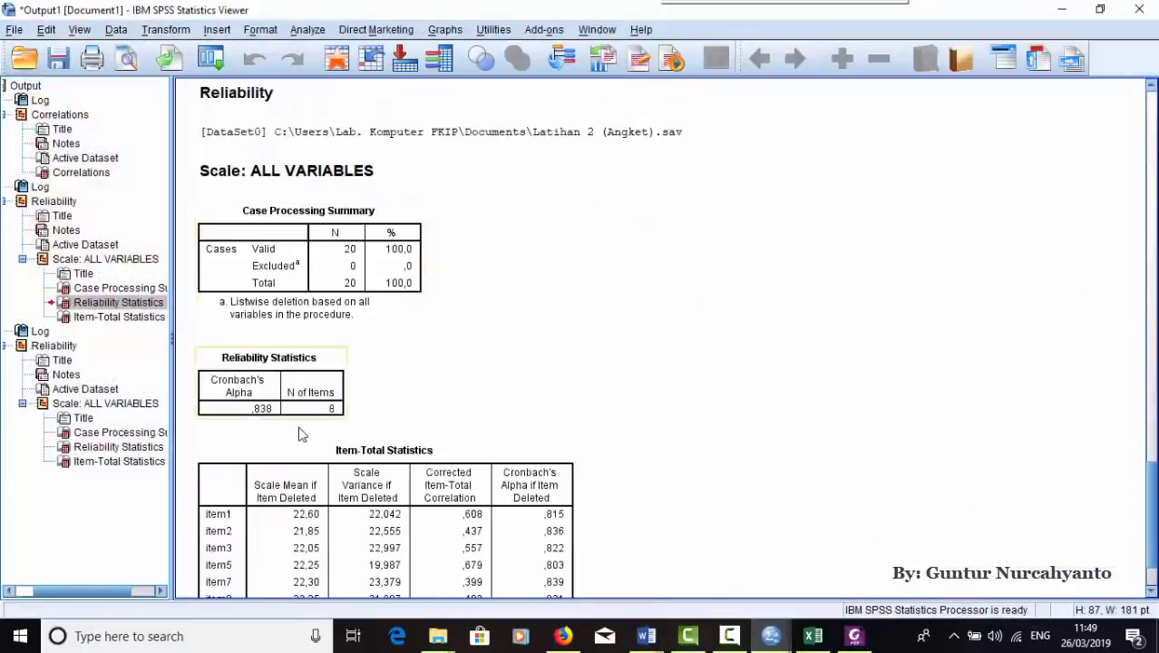
click(284, 410)
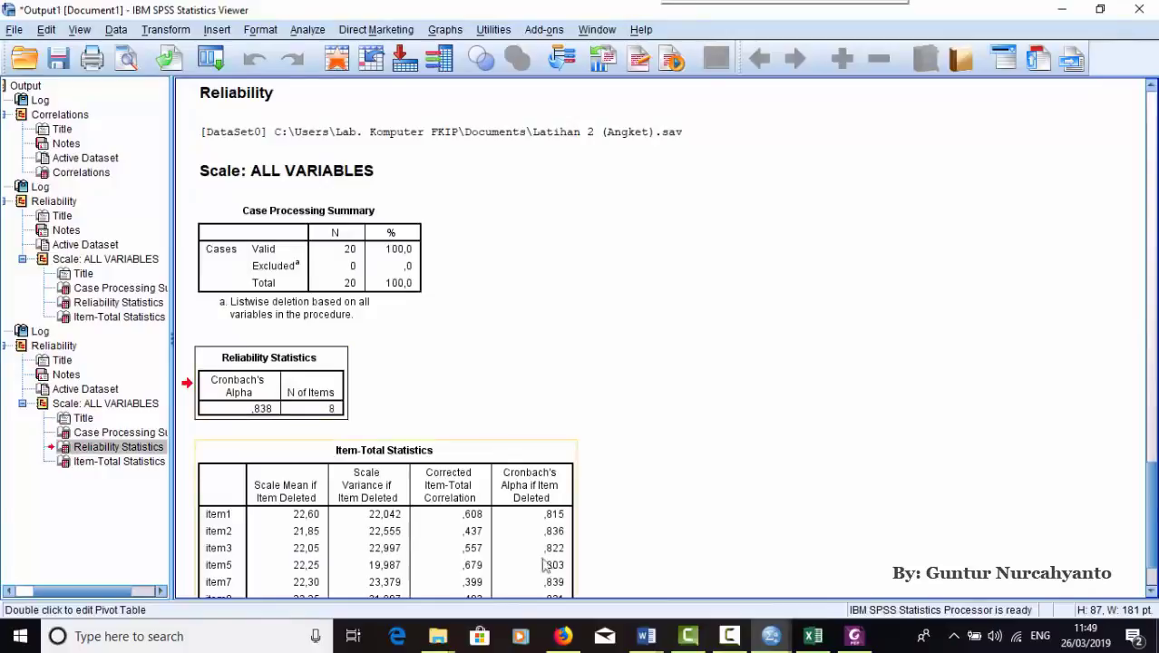
click(646, 636)
click(676, 575)
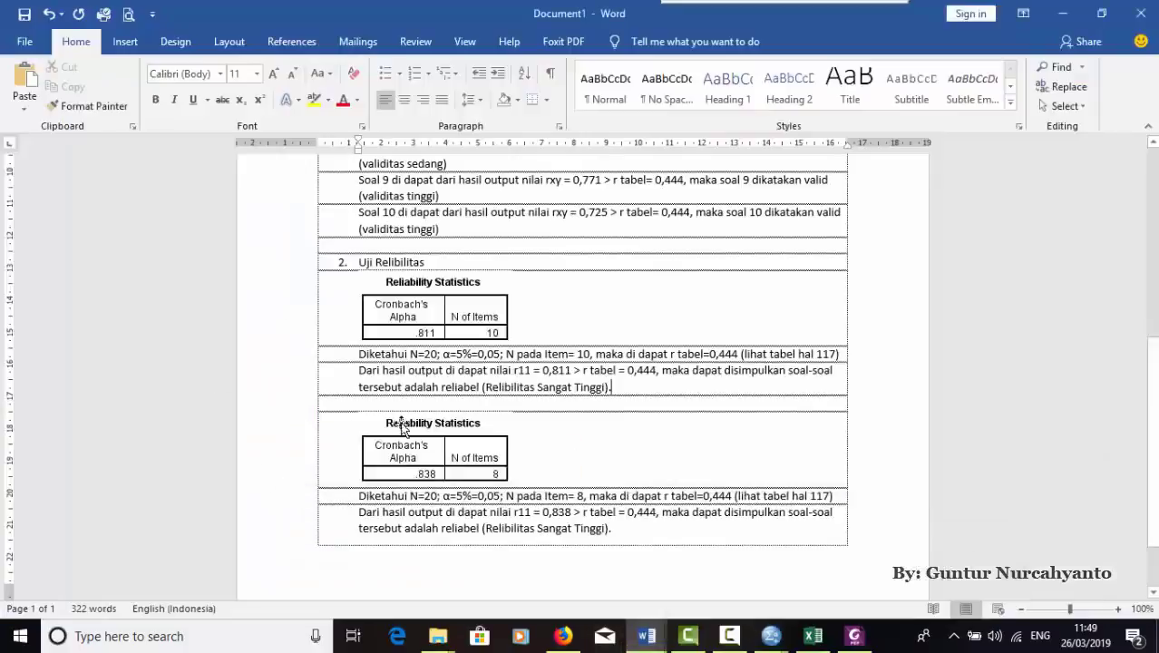
click(565, 466)
- Compare the 8-item conclusion in Document1 with Guilford's reliability categories in the Foxit PhantomPDF ebook
click(854, 636)
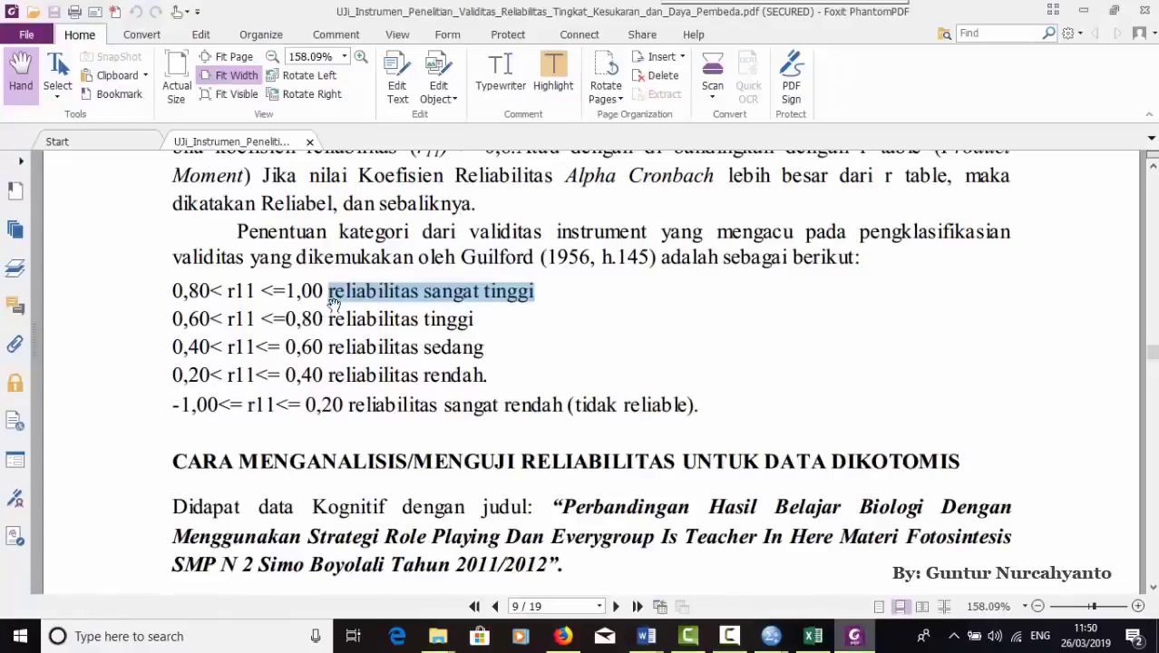
mouse_move(646, 637)
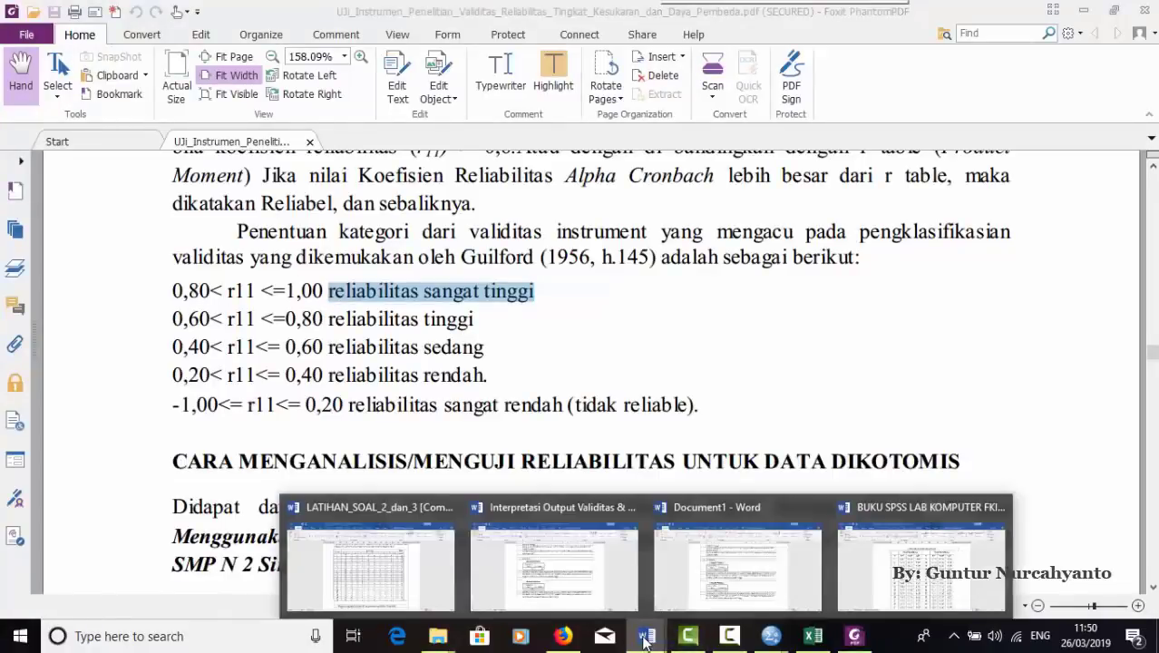
click(695, 594)
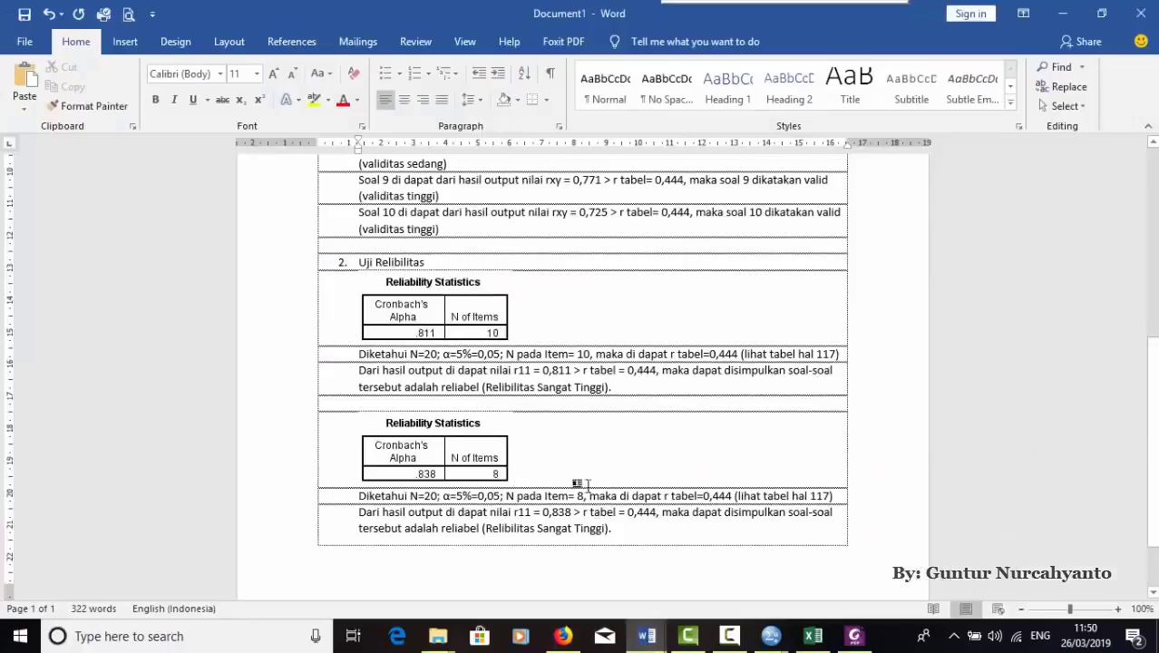
click(640, 529)
drag(622, 531, 610, 541)
click(613, 536)
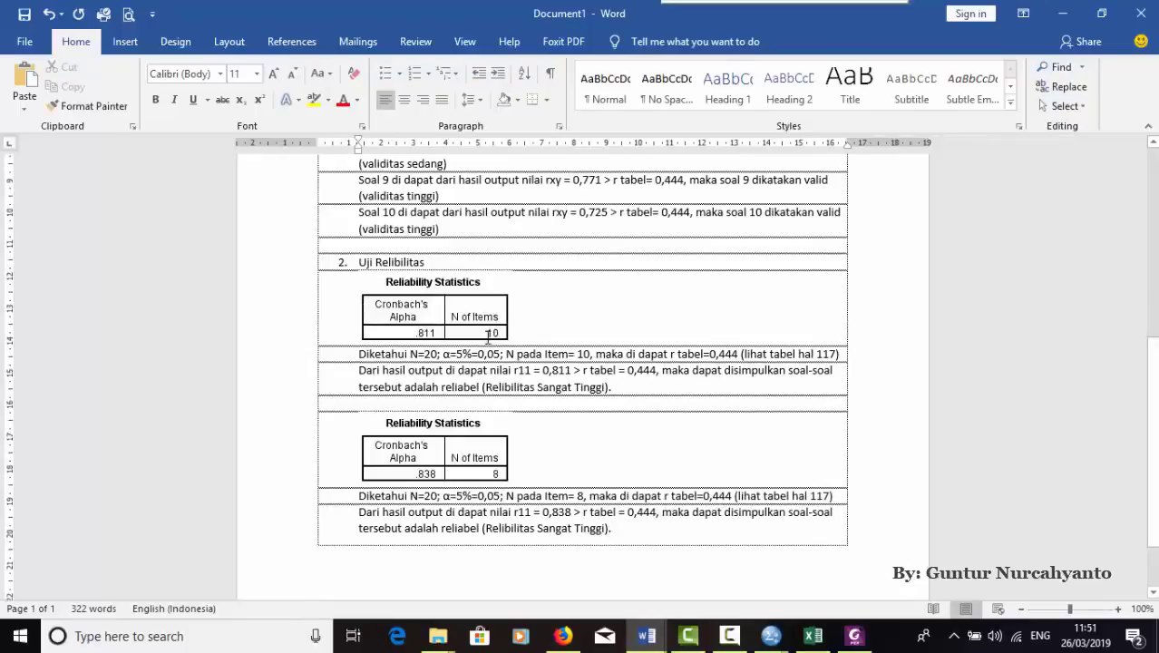
- Review the Soal 1 to Soal 10 validity conclusions and both Uji Relibilitas conclusions in Document1
scroll(488, 339, up, 7)
scroll(487, 339, down, 4)
scroll(487, 340, down, 4)
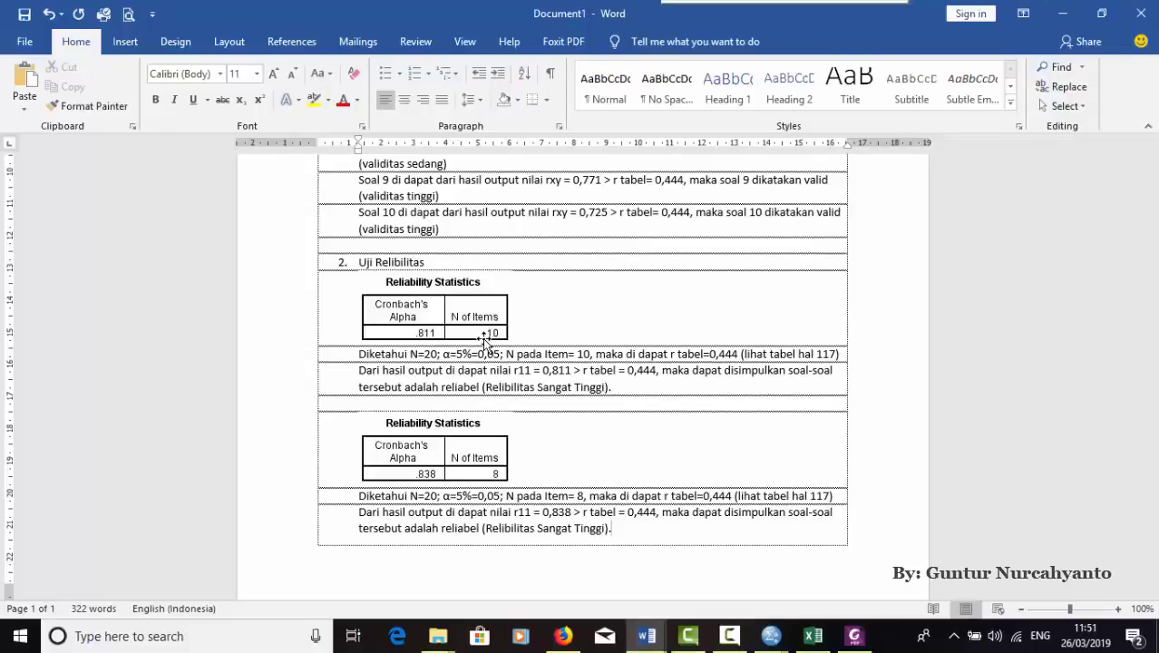
scroll(487, 343, up, 5)
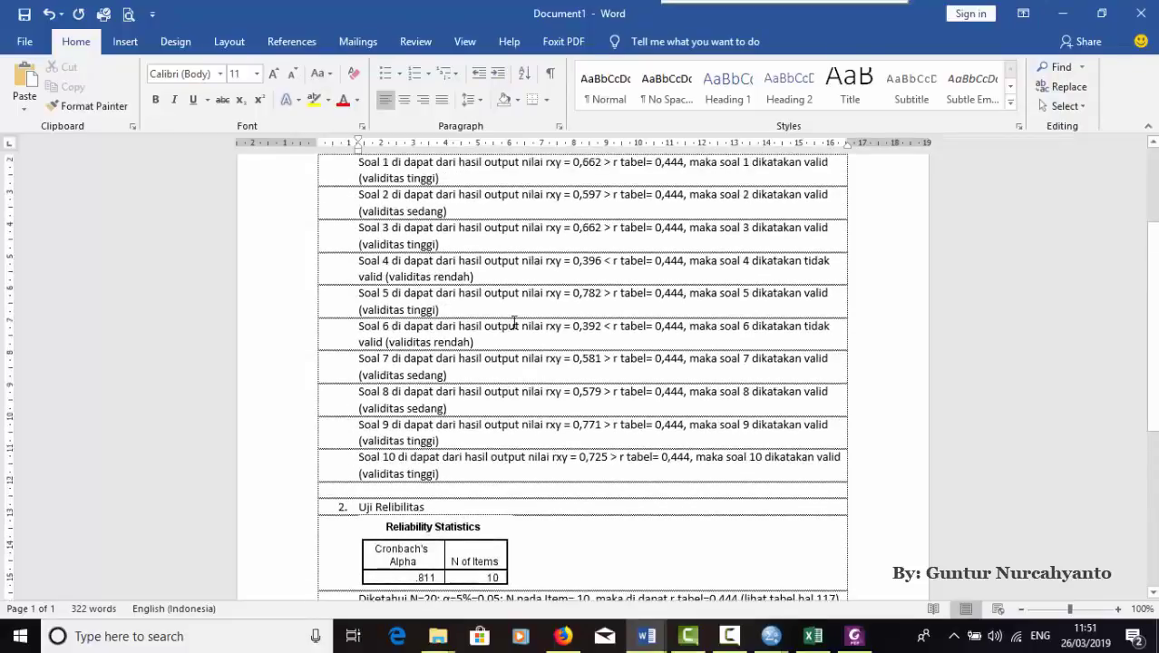
scroll(514, 323, up, 4)
scroll(514, 327, down, 9)
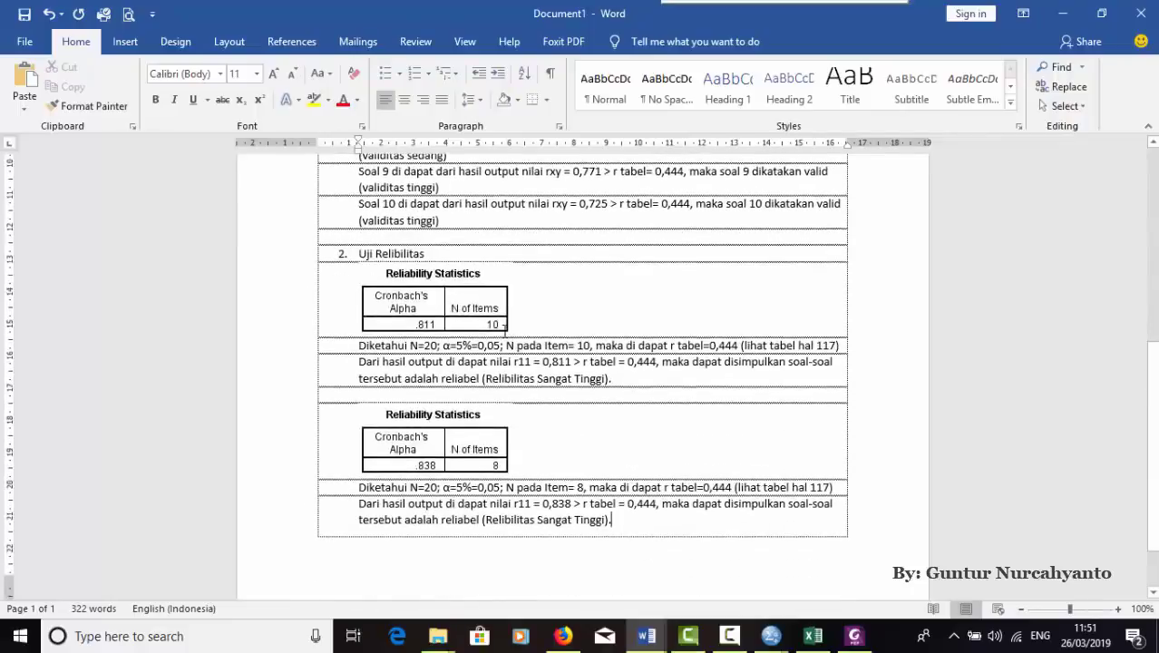
scroll(505, 326, down, 2)
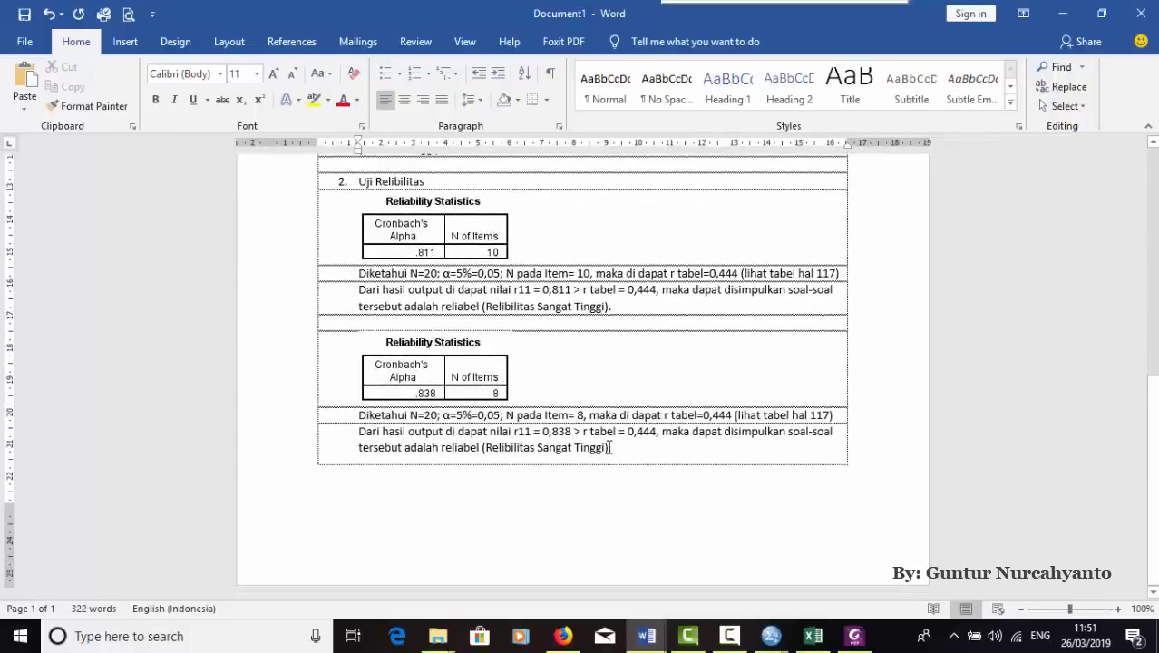
click(611, 447)
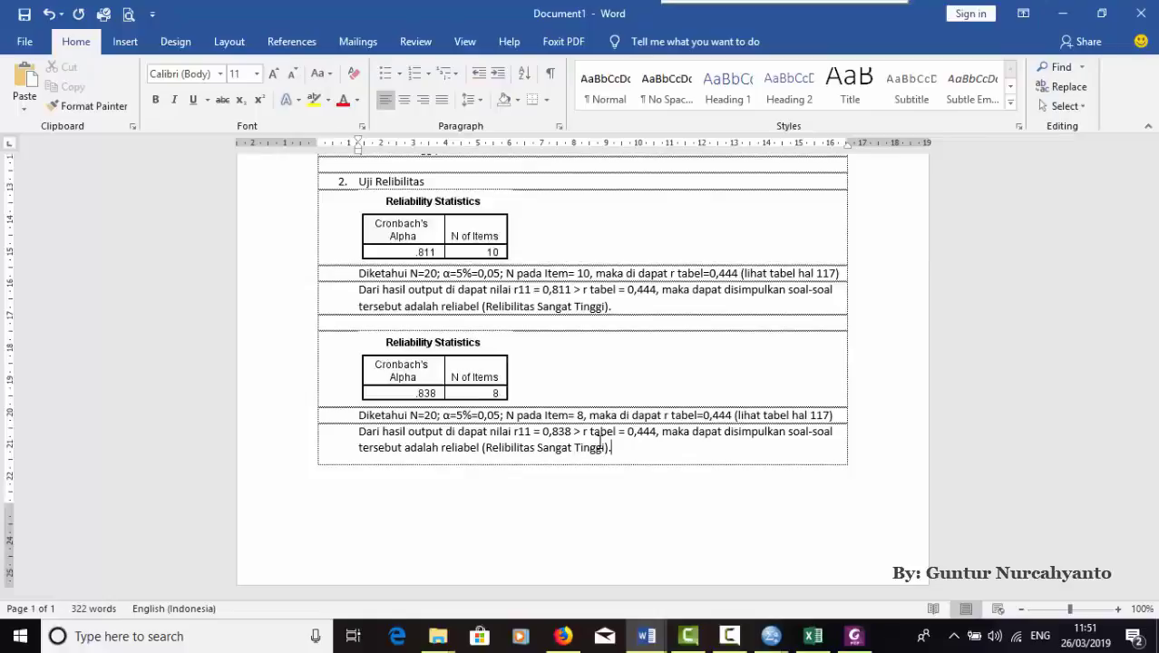
- Switch to the SPSS output and save it in the Documents folder as the viewer file "Output Latihan 2 (angket)"
click(771, 636)
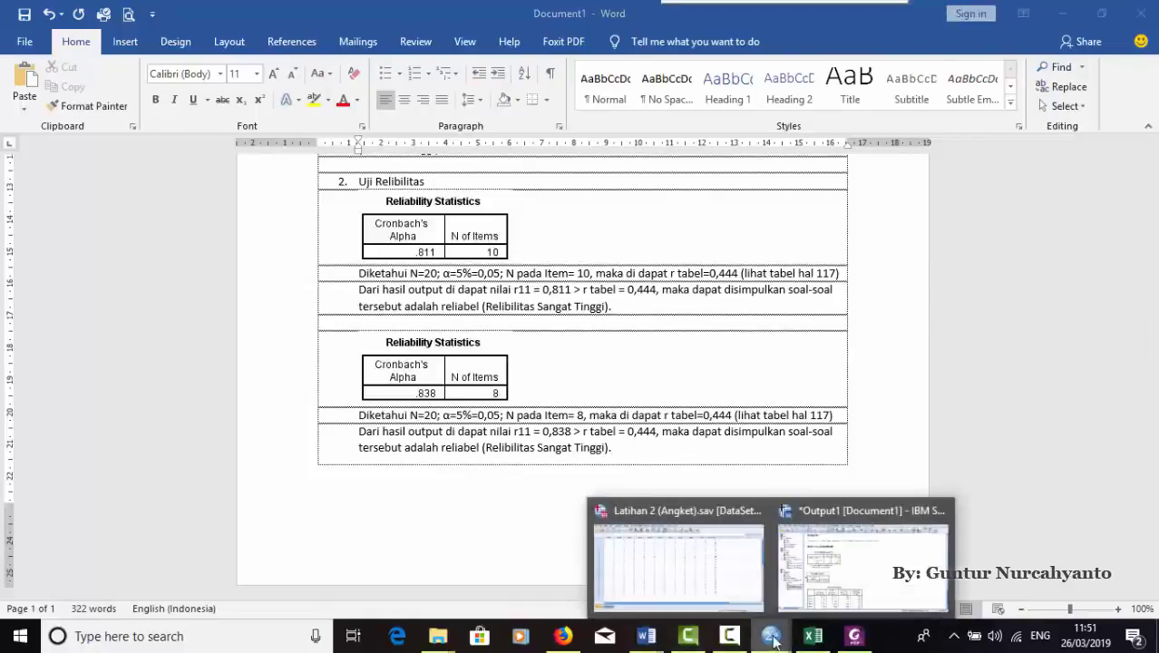
click(828, 569)
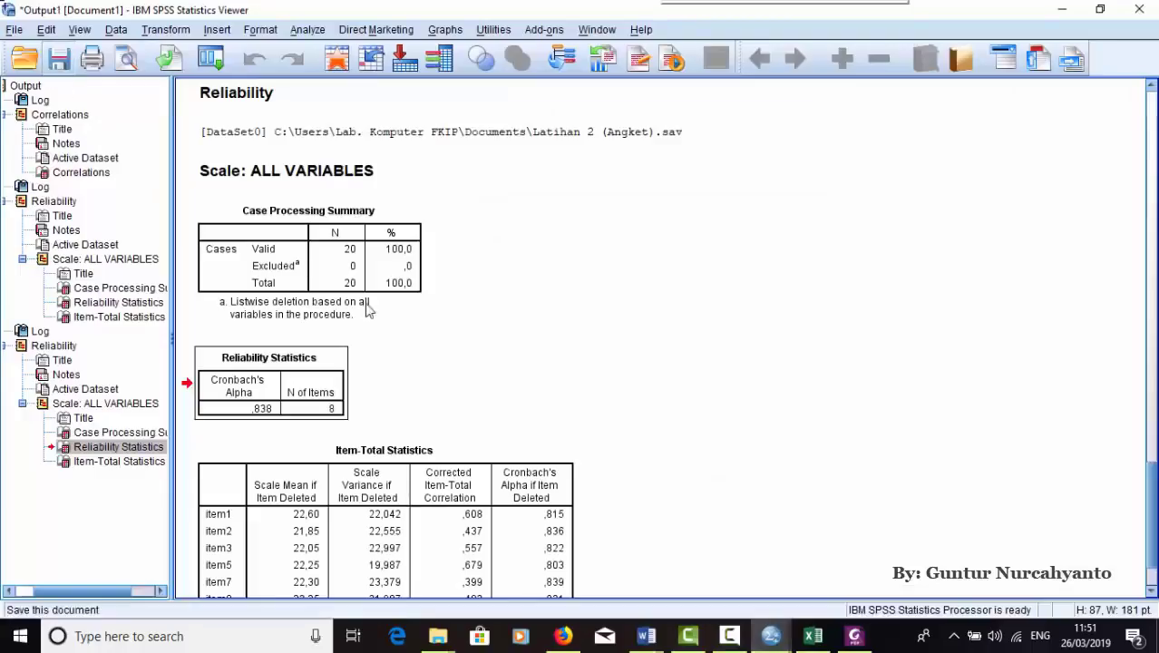
key(ctrl+s)
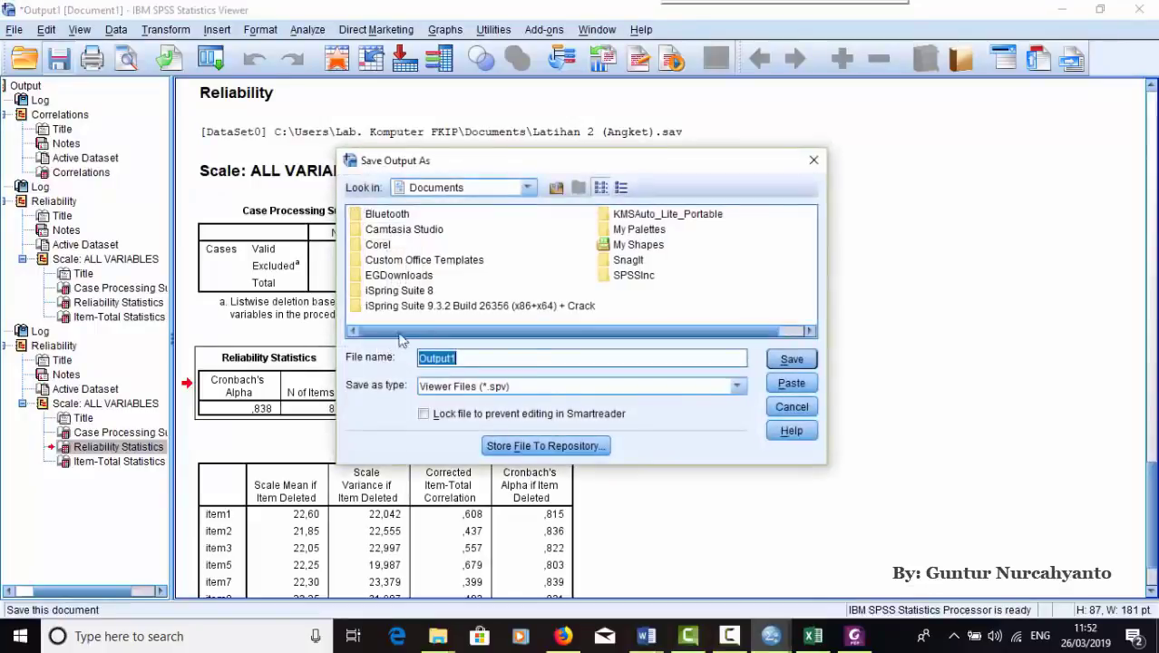
click(481, 359)
key(BackSpace)
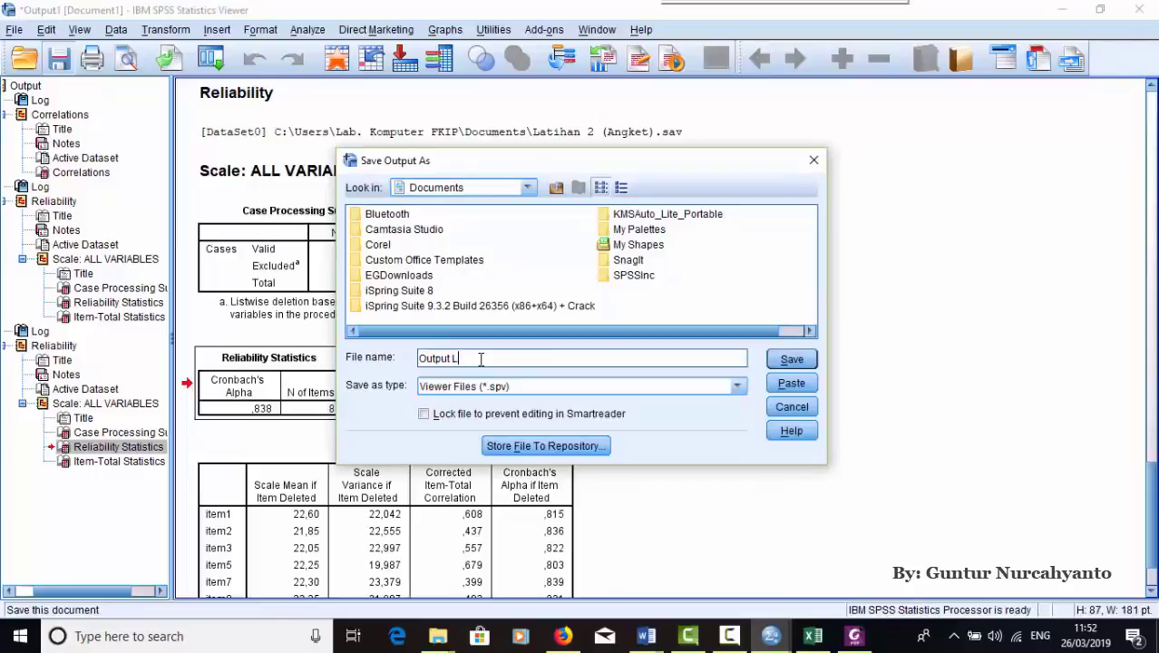
text(atihan 2 (a)
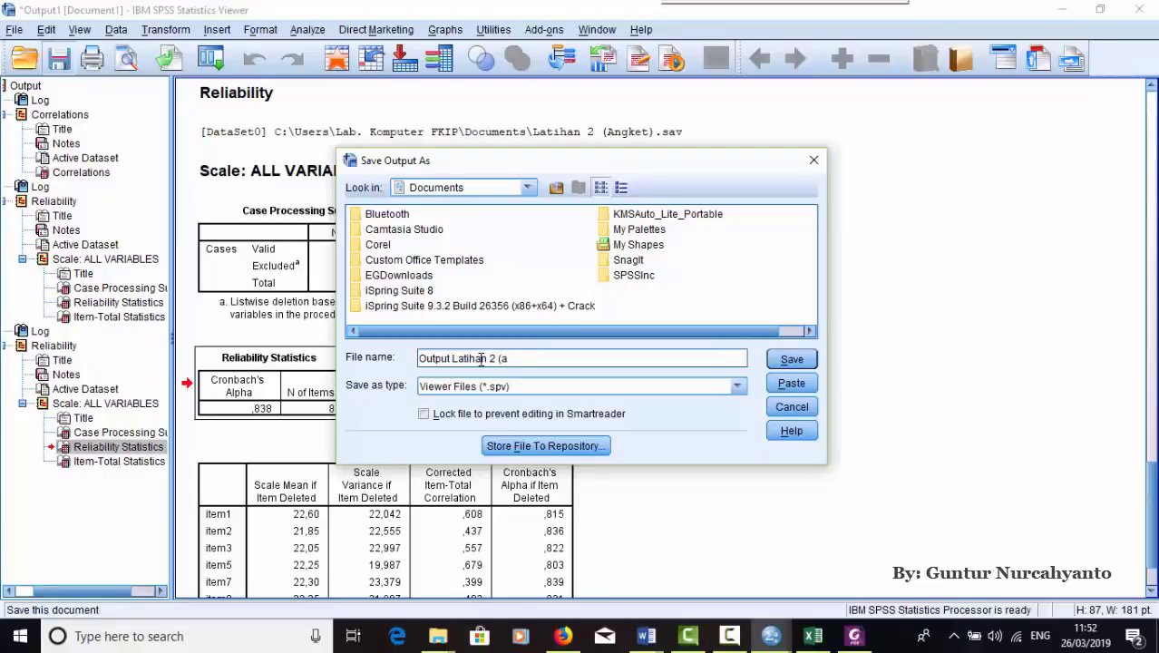
text(ngket))
click(789, 361)
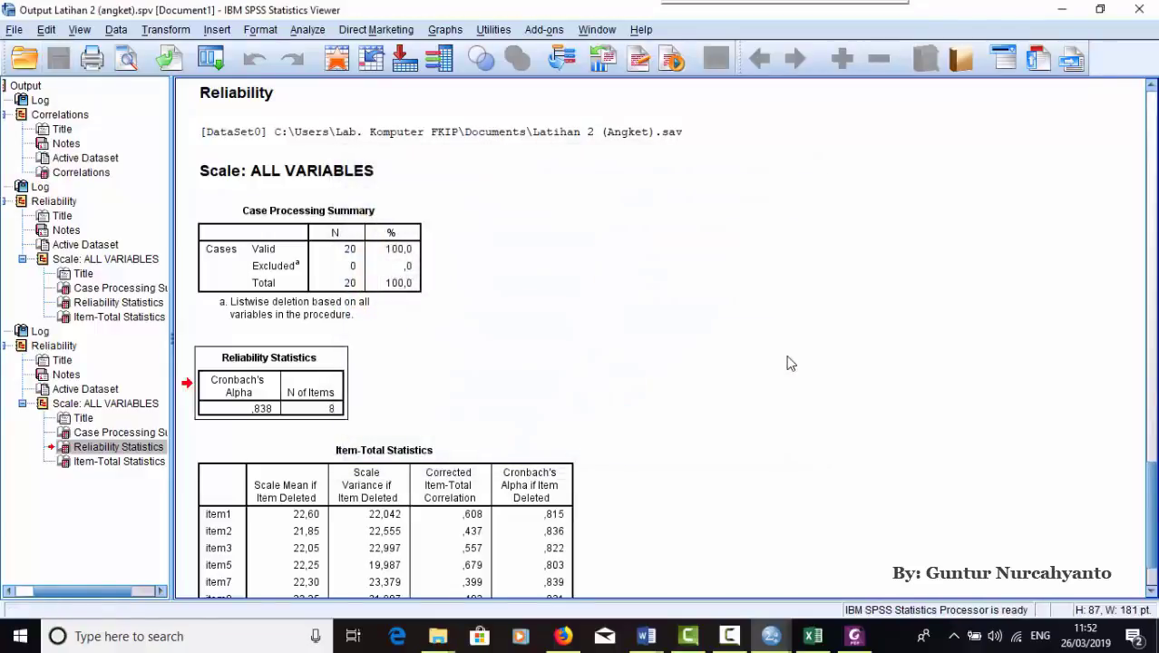